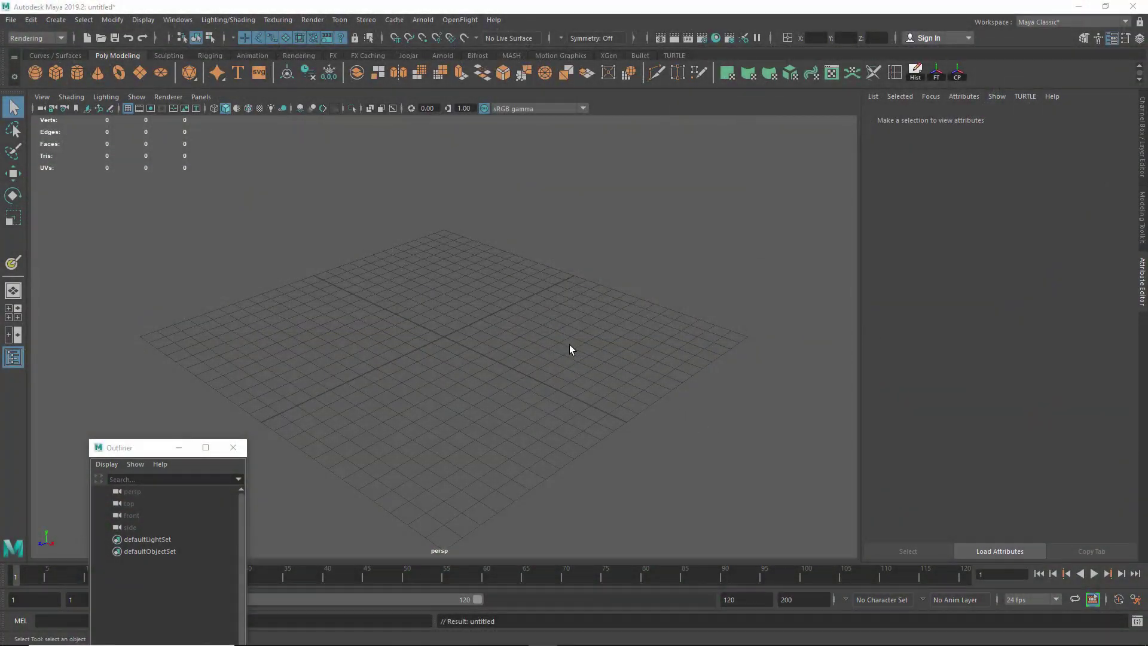
- Orbit, tilt and pan the view around the empty ground grid
{"action": "mouse_move", "coordinate": [570, 345]}
{"action": "left_mouse_down", "text": "alt"}
{"action": "mouse_move", "coordinate": [559, 356]}
{"action": "mouse_move", "coordinate": [597, 386]}
{"action": "mouse_move", "coordinate": [566, 379]}
{"action": "mouse_move", "coordinate": [638, 372]}
{"action": "mouse_move", "coordinate": [622, 364]}
{"action": "mouse_move", "coordinate": [644, 378]}
{"action": "left_mouse_up", "text": "alt"}
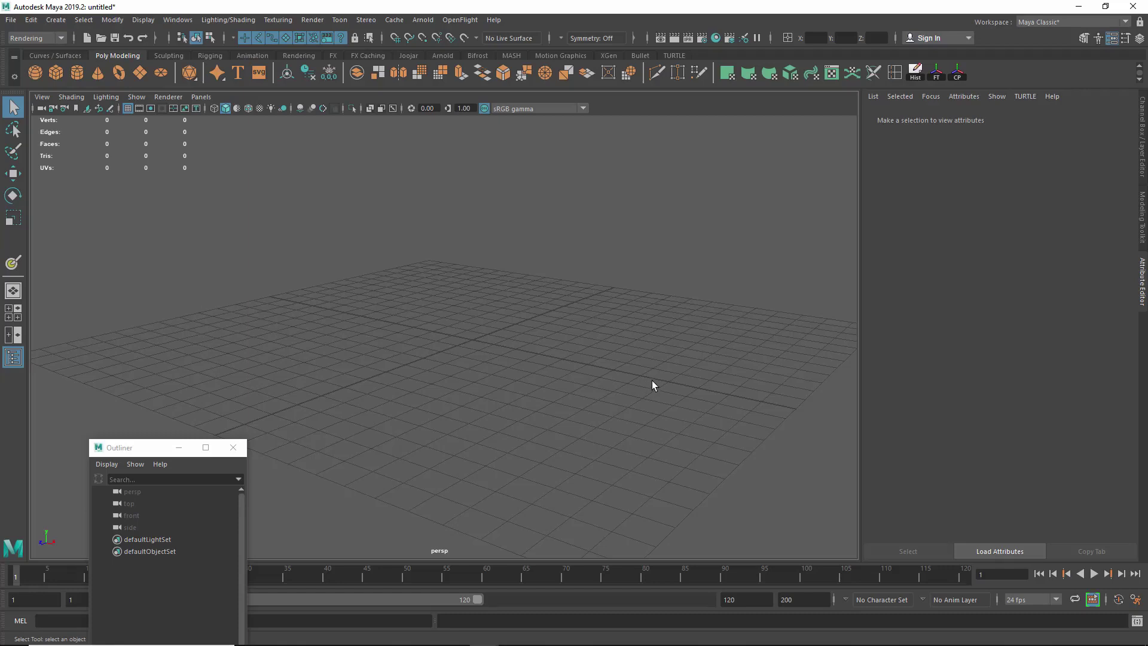
{"action": "left_click_drag", "start_coordinate": [662, 342], "coordinate": [652, 360], "text": "alt"}
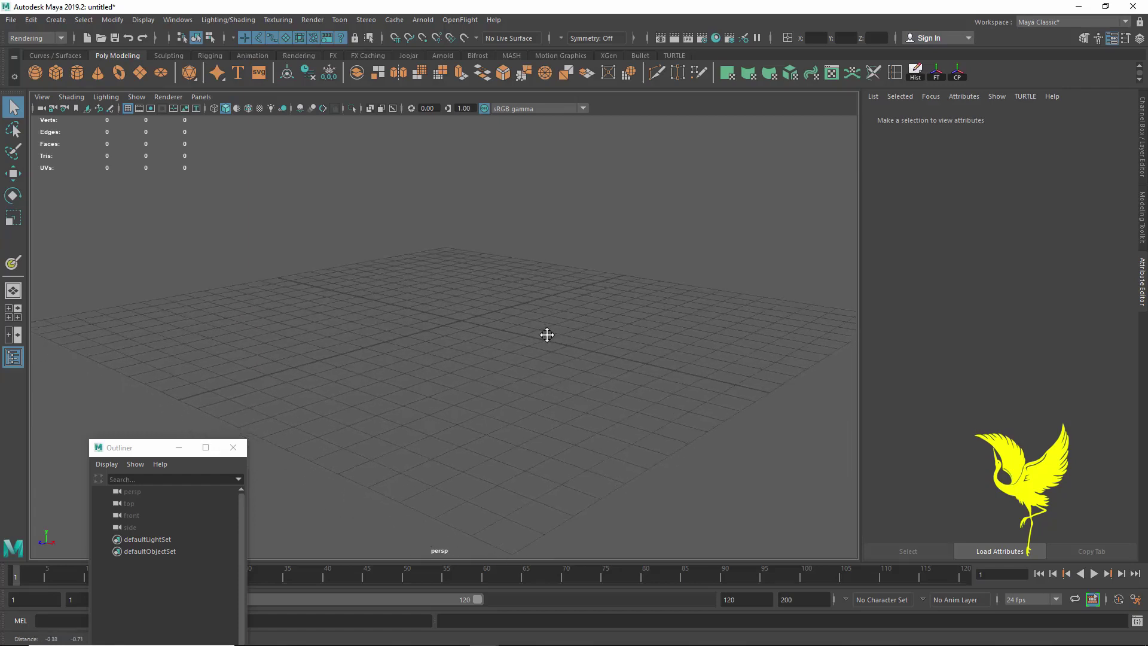
{"action": "left_click_drag", "start_coordinate": [576, 359], "coordinate": [596, 360], "text": "alt"}
{"action": "middle_click_drag", "start_coordinate": [597, 361], "coordinate": [585, 363], "text": "alt"}
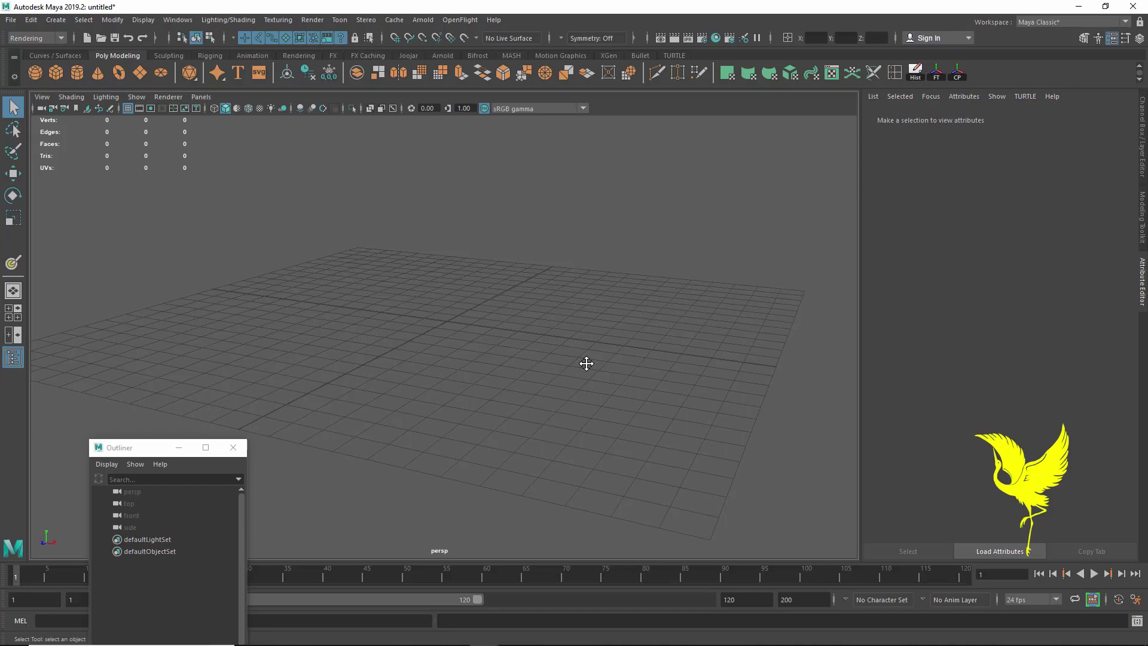
{"action": "middle_click_drag", "start_coordinate": [536, 335], "coordinate": [525, 333], "text": "alt"}
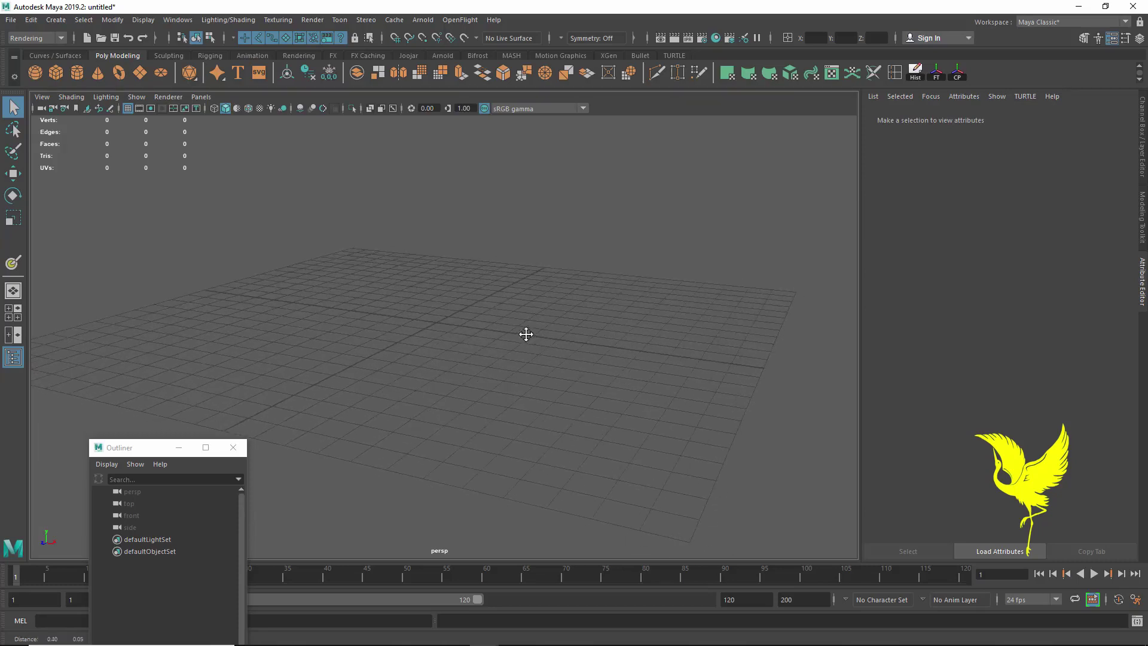
{"action": "left_click_drag", "start_coordinate": [540, 366], "coordinate": [464, 305], "text": "alt"}
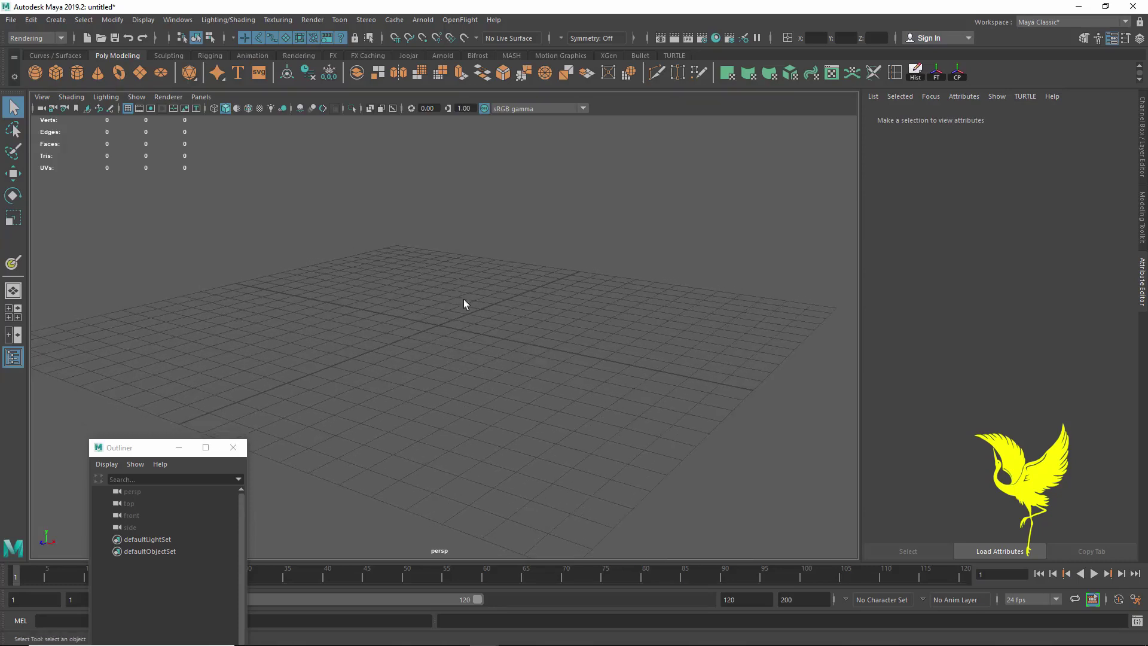
- Create pPlane1 and scale it uniformly to about 25.1, then show the Channel Box
{"action": "left_click", "coordinate": [156, 73]}
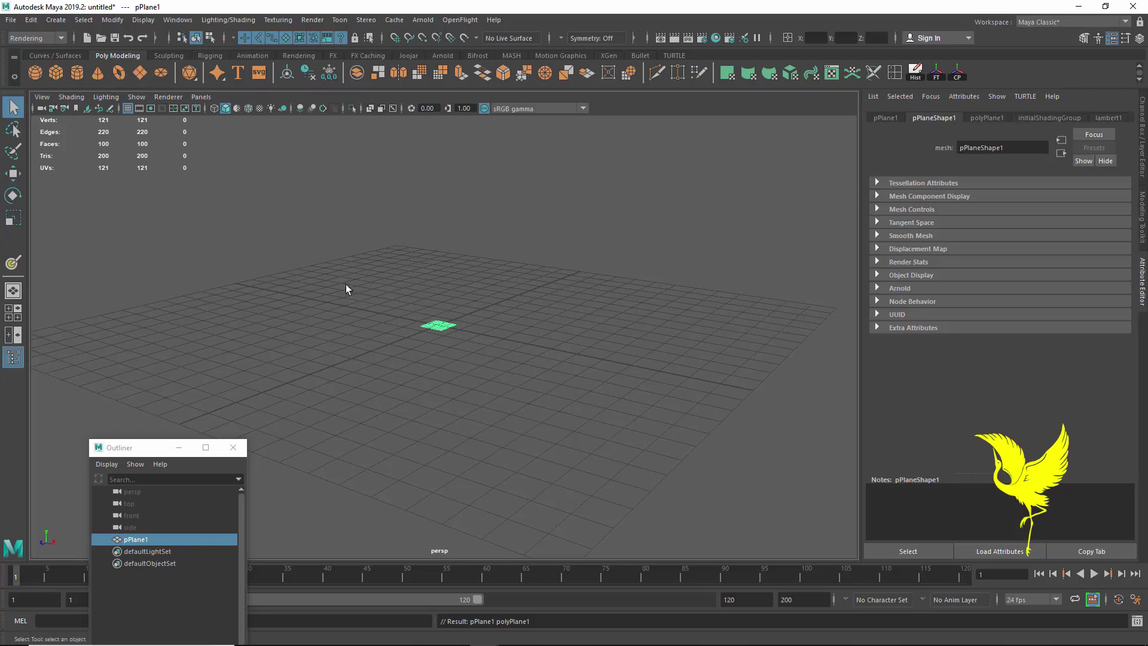
{"action": "left_click", "coordinate": [13, 218]}
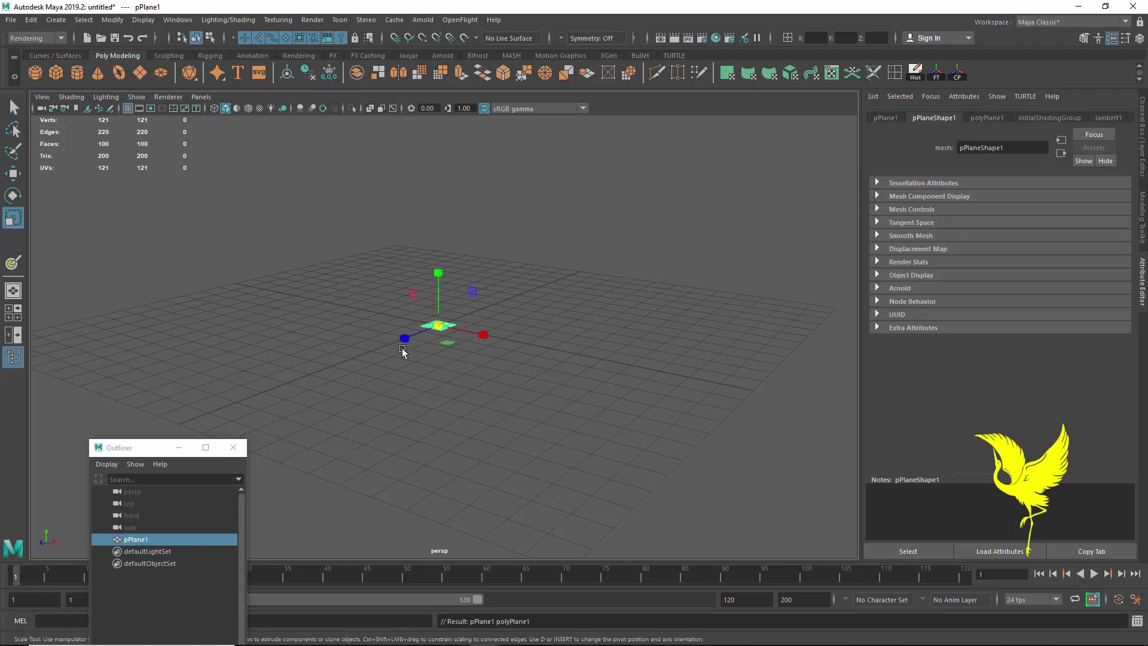
{"action": "left_click_drag", "start_coordinate": [440, 329], "coordinate": [836, 414]}
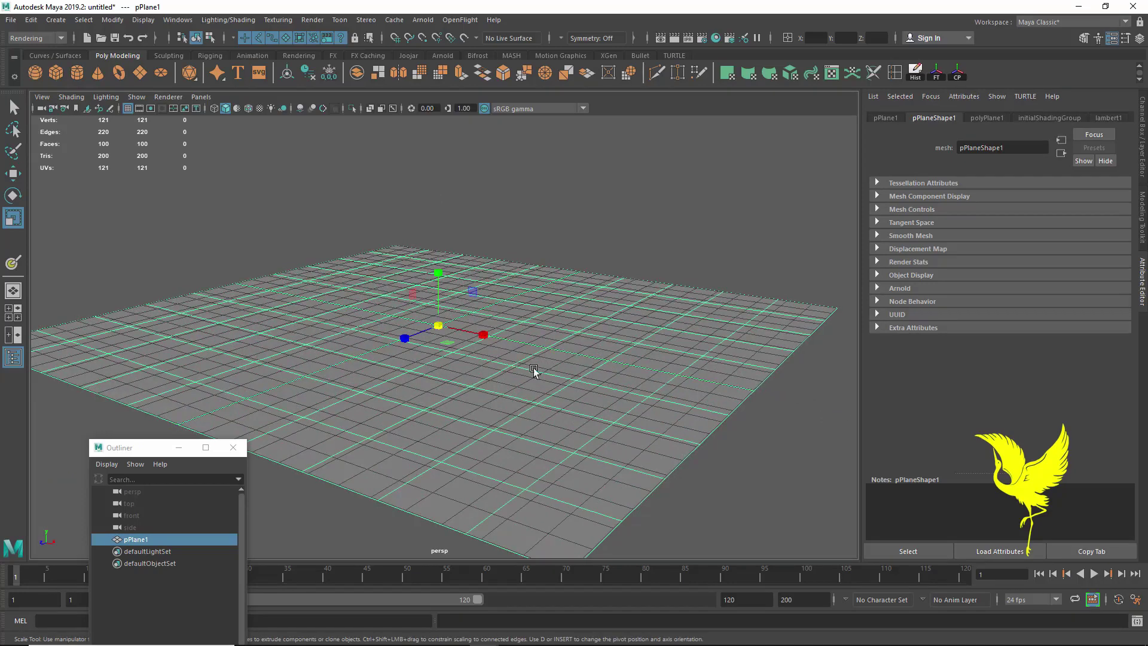
{"action": "scroll", "coordinate": [556, 369], "scroll_direction": "up", "scroll_amount": 2}
{"action": "left_click_drag", "start_coordinate": [557, 369], "coordinate": [609, 412], "text": "alt"}
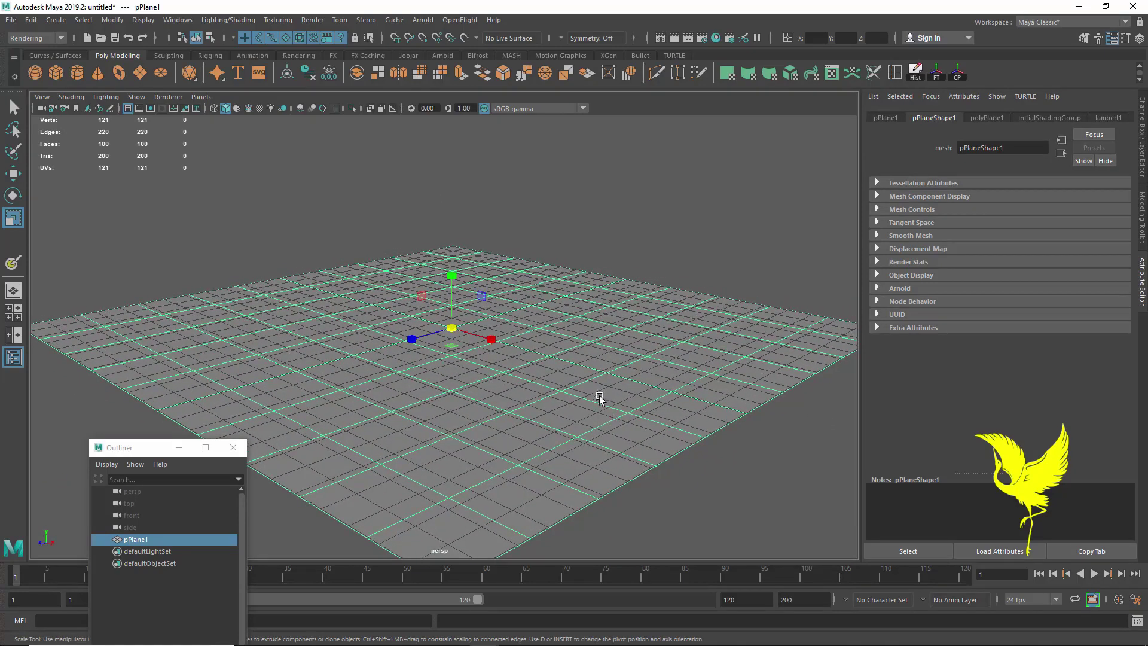
{"action": "left_click_drag", "start_coordinate": [470, 333], "coordinate": [475, 331]}
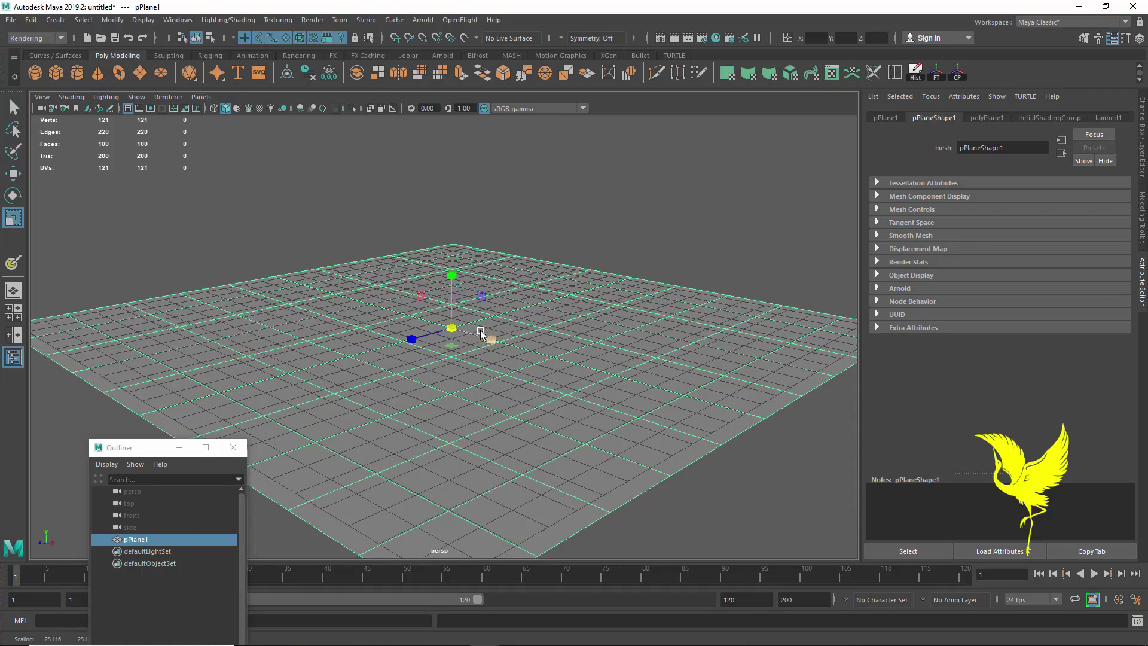
{"action": "left_click", "coordinate": [1139, 128]}
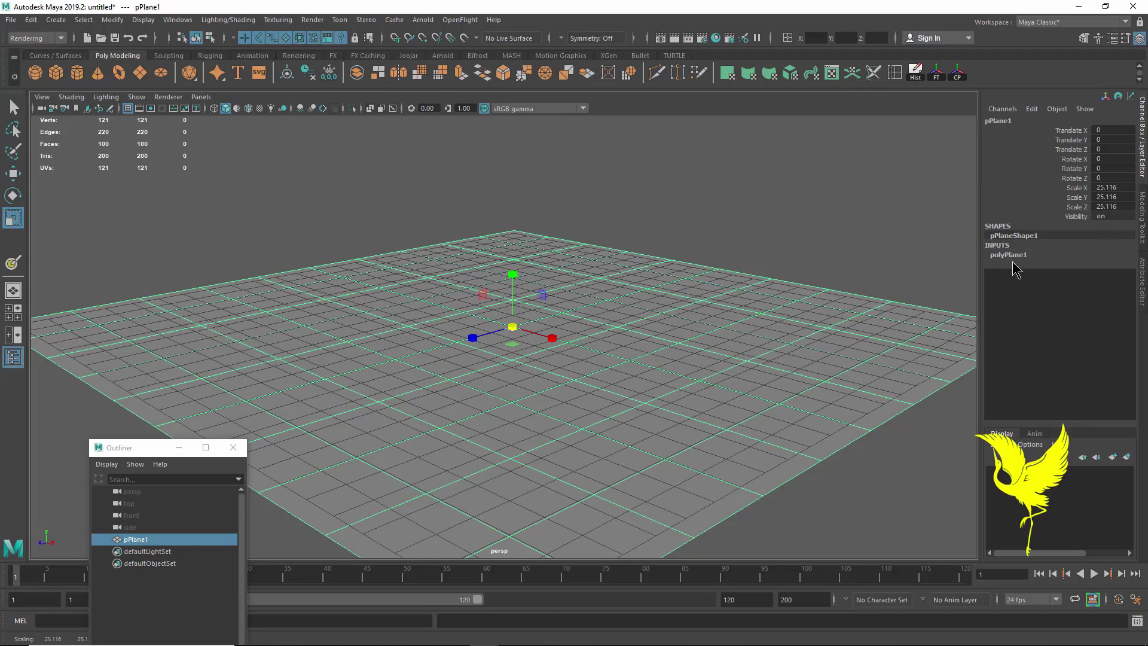
- Set polyPlane1's Subdivisions Width and Height to 100 each
{"action": "left_click", "coordinate": [1013, 256]}
{"action": "left_click", "coordinate": [1062, 285]}
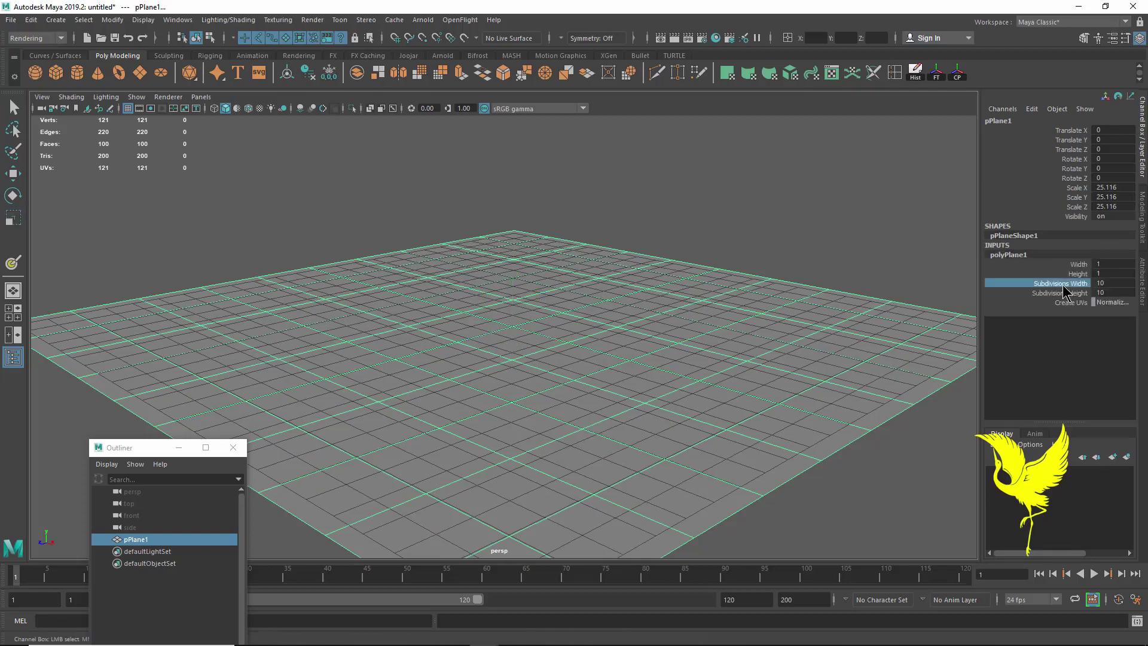
{"action": "left_click", "coordinate": [1060, 294], "text": "shift"}
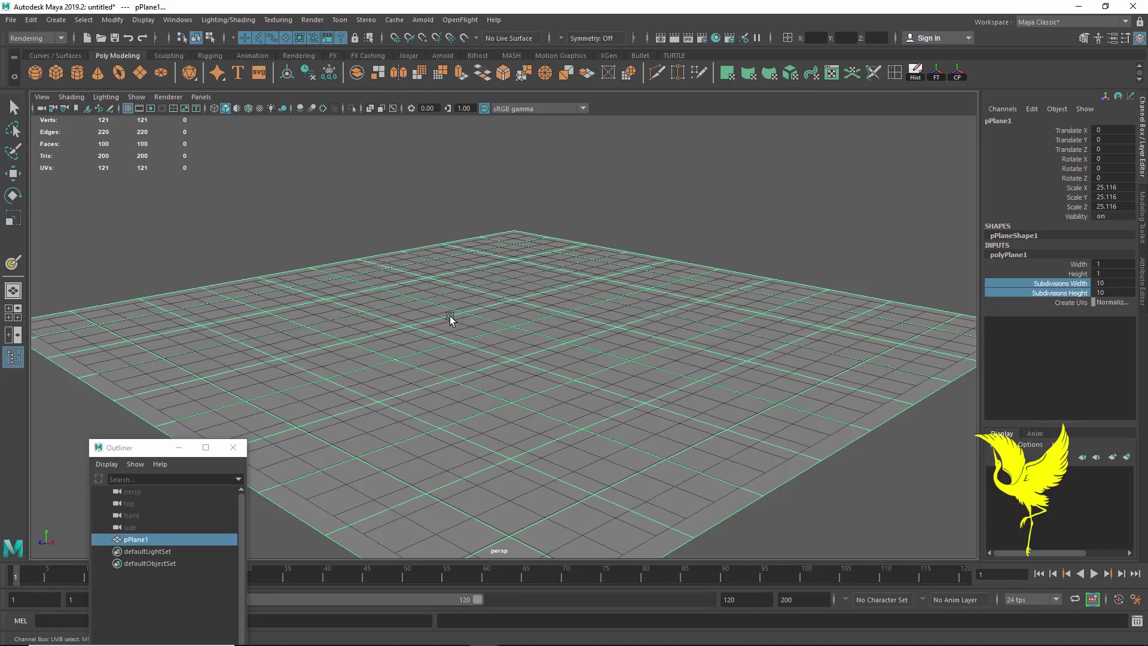
{"action": "middle_click_drag", "start_coordinate": [450, 318], "coordinate": [737, 345]}
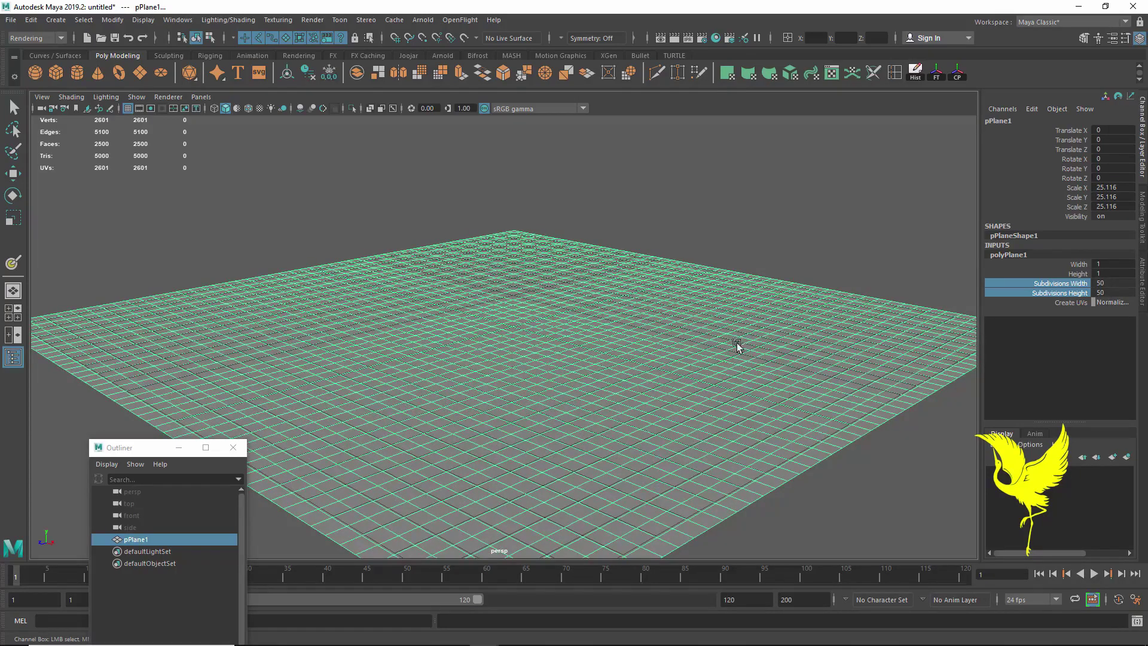
{"action": "left_click_drag", "start_coordinate": [707, 358], "coordinate": [667, 359], "text": "alt"}
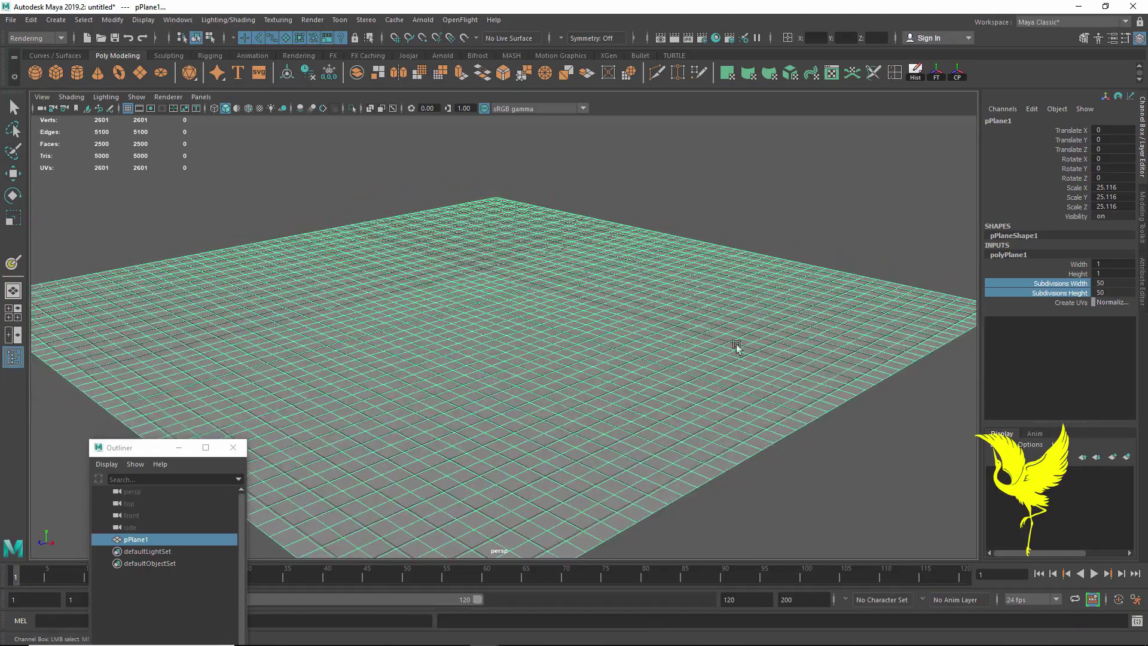
{"action": "left_click", "coordinate": [1108, 284]}
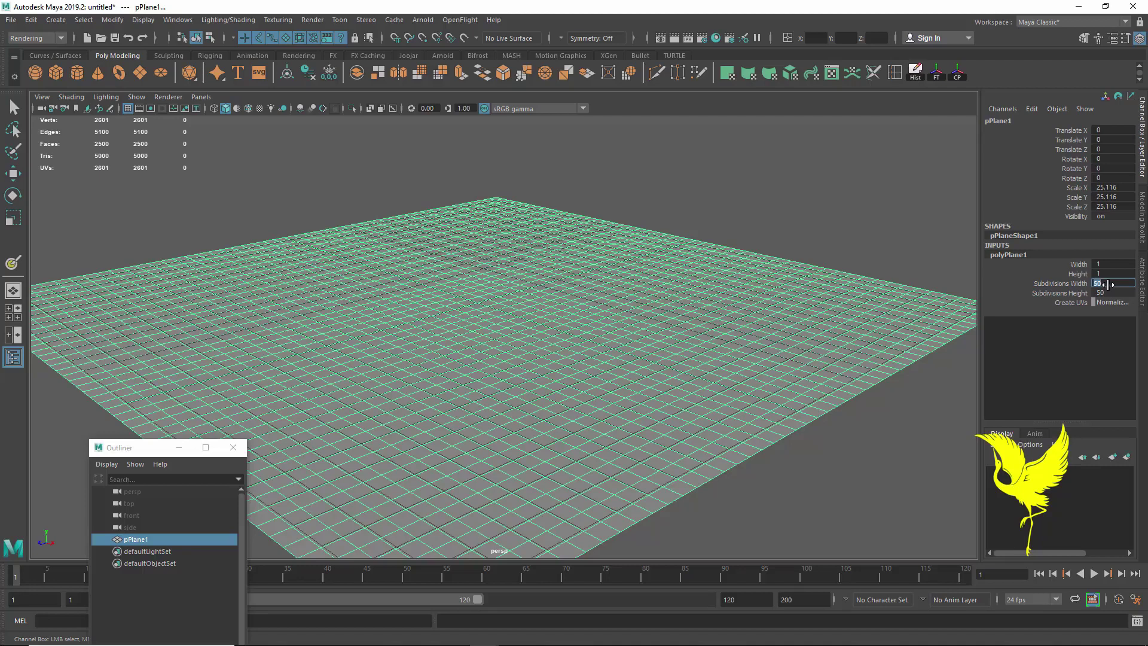
{"action": "type", "text": "100"}
{"action": "key", "text": "Return"}
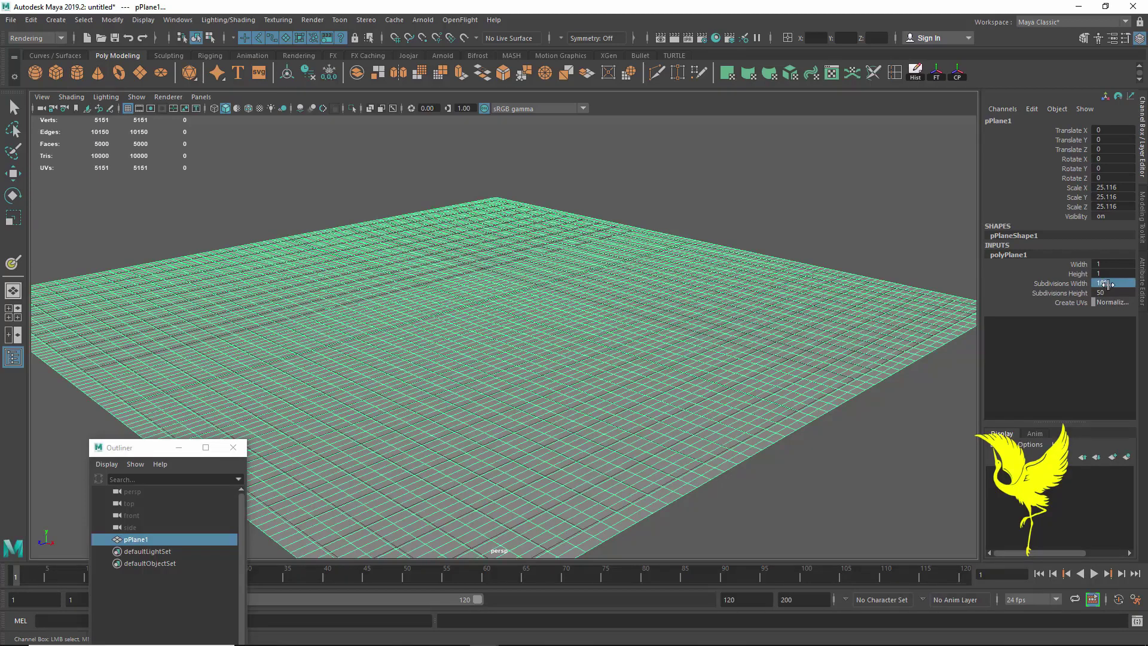
{"action": "left_click", "coordinate": [1106, 292]}
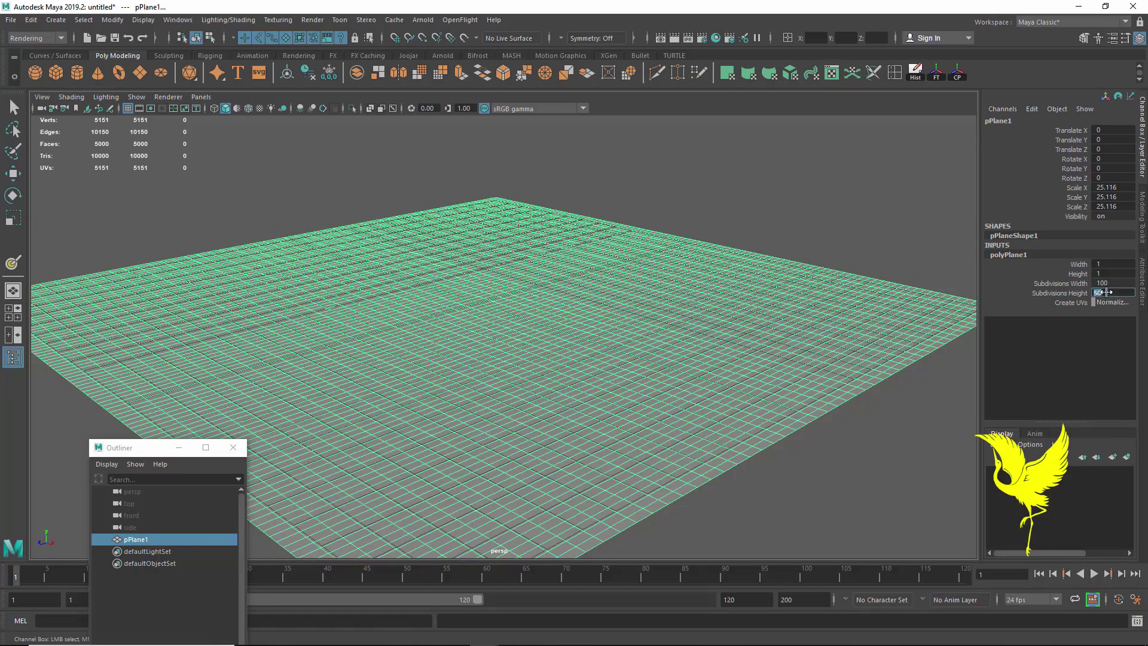
{"action": "type", "text": "100"}
{"action": "key", "text": "Return"}
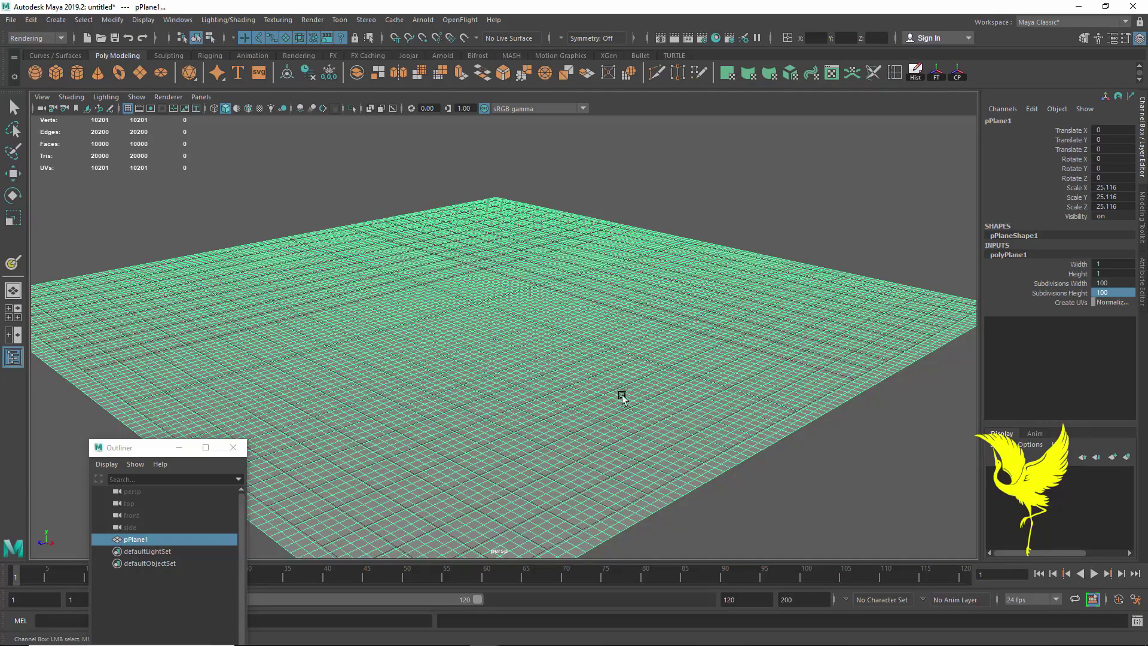
- Reframe the view on the denser plane and switch to the Sculpting shelf
{"action": "left_click_drag", "start_coordinate": [621, 397], "coordinate": [649, 441], "text": "alt"}
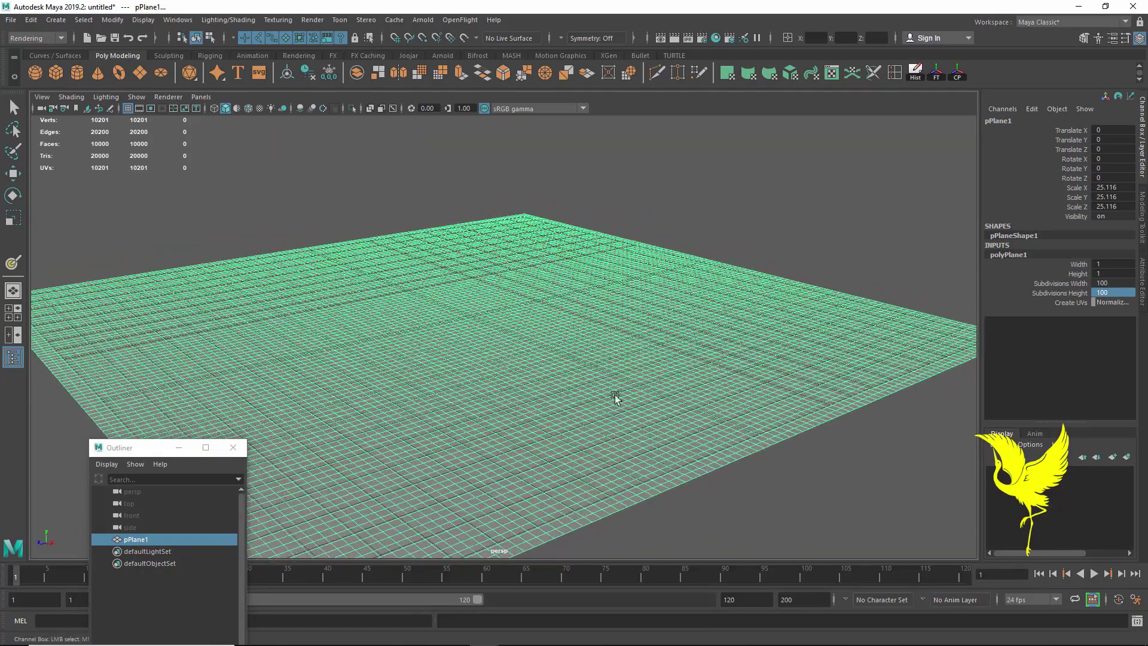
{"action": "mouse_move", "coordinate": [615, 396]}
{"action": "left_mouse_down", "text": "alt"}
{"action": "mouse_move", "coordinate": [660, 392]}
{"action": "mouse_move", "coordinate": [625, 392]}
{"action": "left_mouse_up", "text": "alt"}
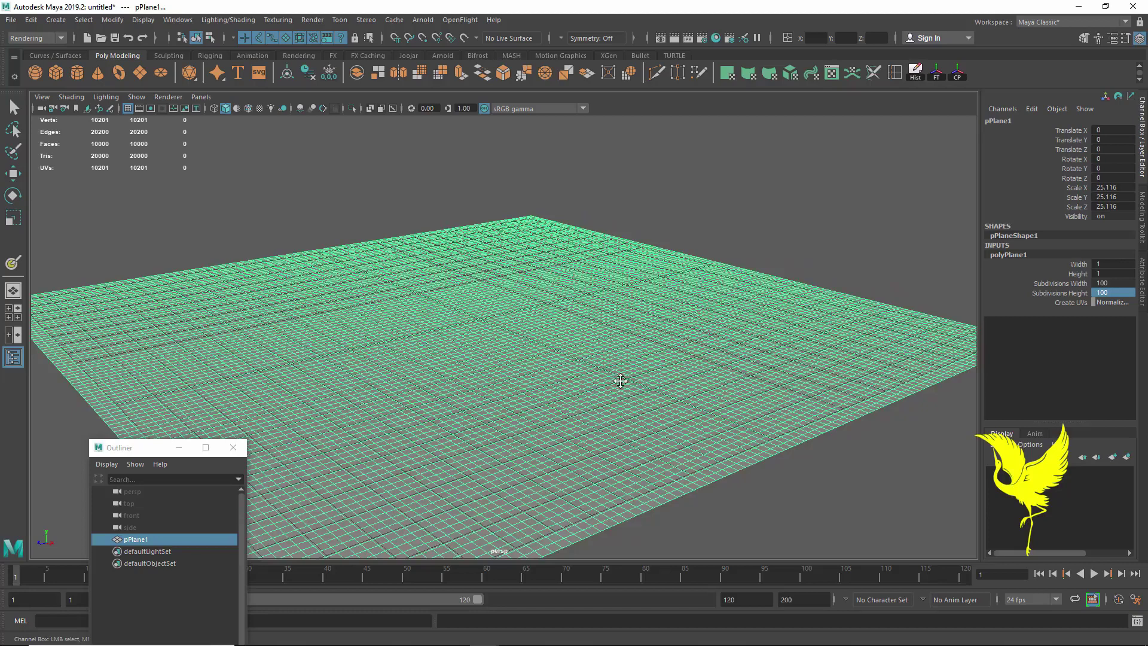
{"action": "middle_click_drag", "start_coordinate": [620, 381], "coordinate": [633, 382], "text": "alt"}
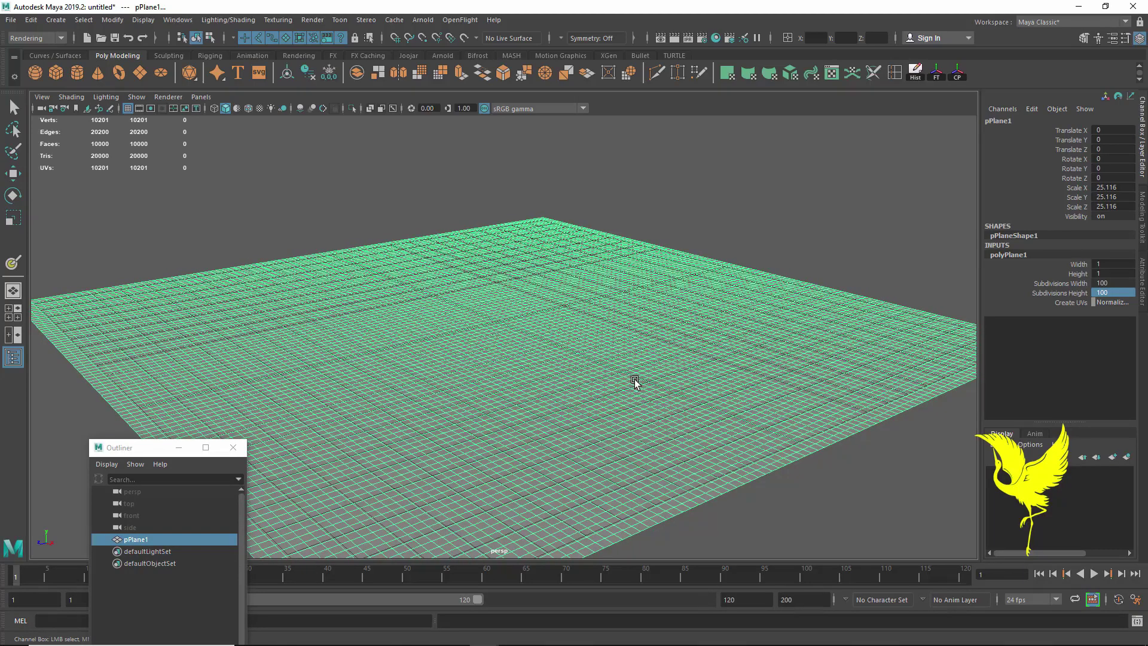
{"action": "middle_click_drag", "start_coordinate": [525, 322], "coordinate": [545, 324], "text": "alt"}
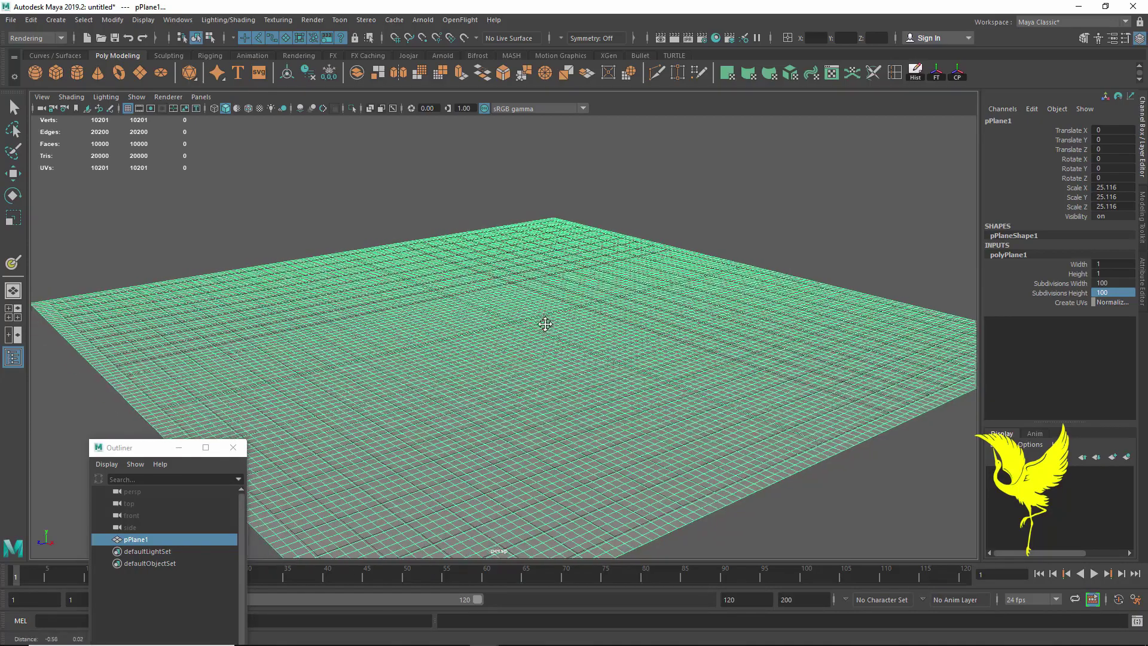
{"action": "middle_click_drag", "start_coordinate": [621, 324], "coordinate": [615, 330], "text": "alt"}
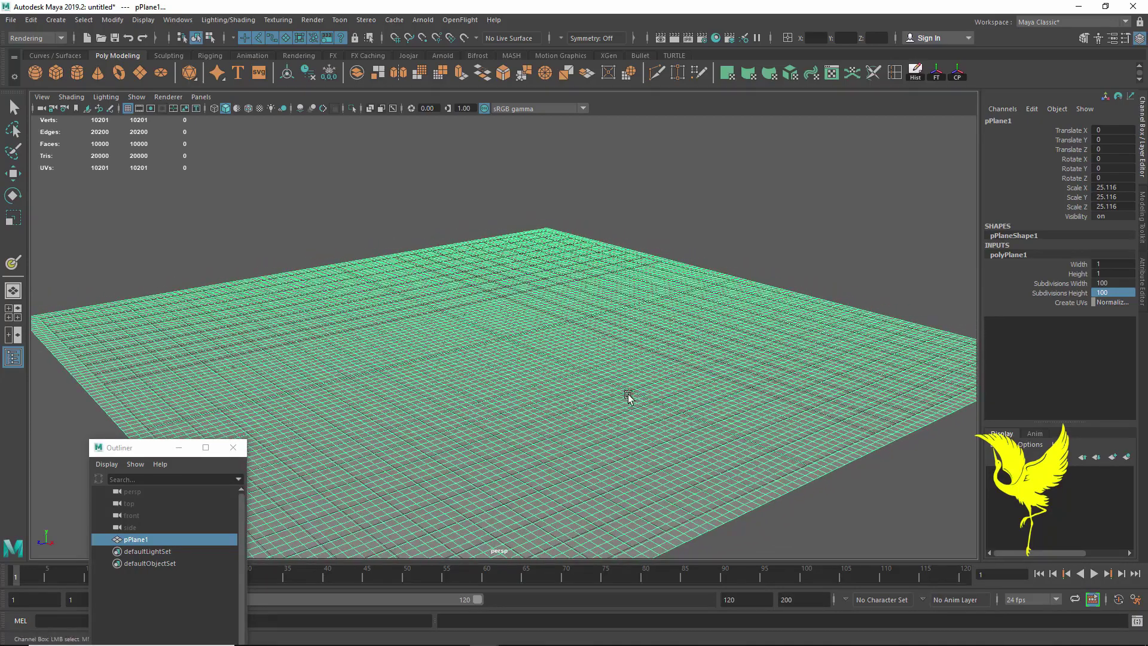
{"action": "middle_click_drag", "start_coordinate": [625, 397], "coordinate": [635, 366], "text": "alt"}
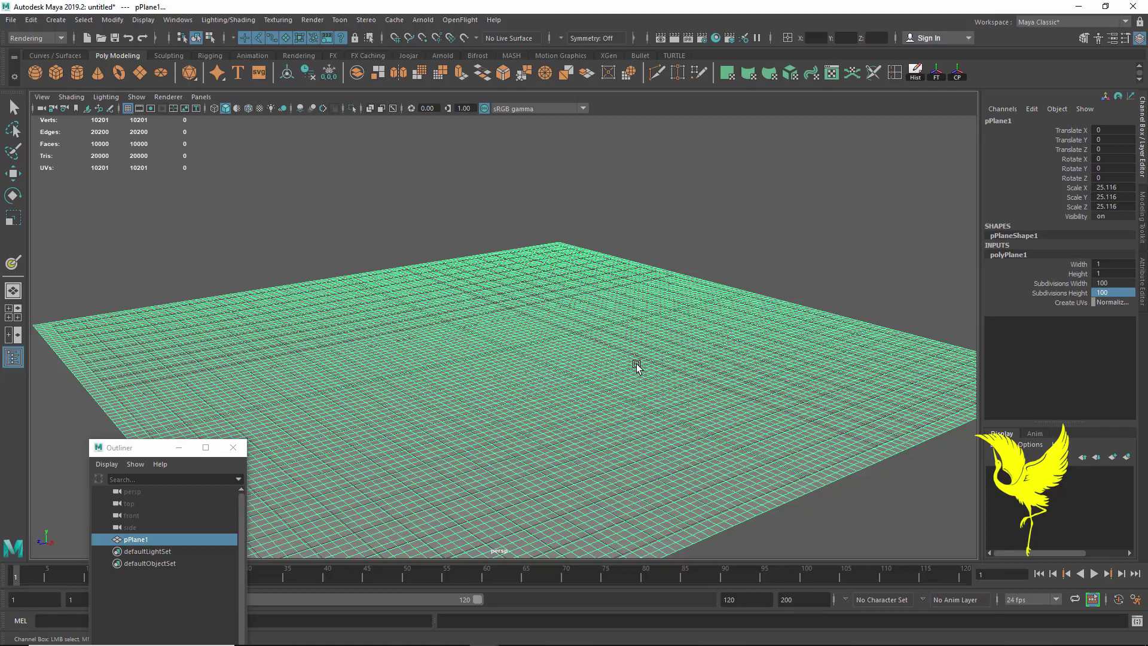
{"action": "left_click_drag", "start_coordinate": [596, 326], "coordinate": [612, 377], "text": "alt"}
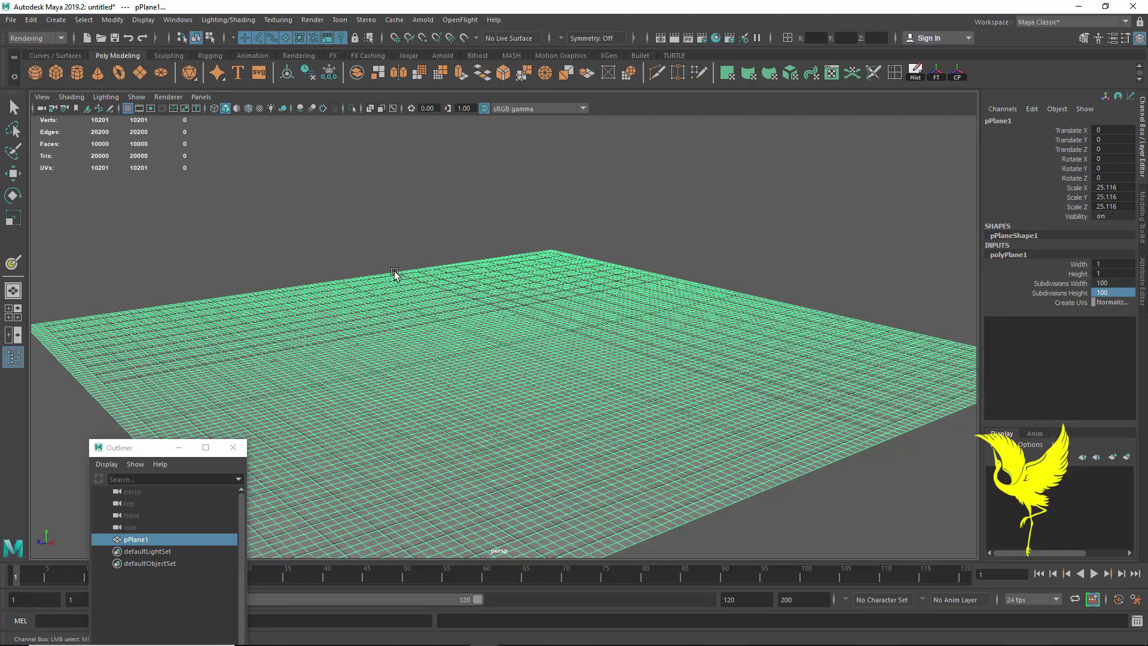
{"action": "left_click", "coordinate": [170, 55]}
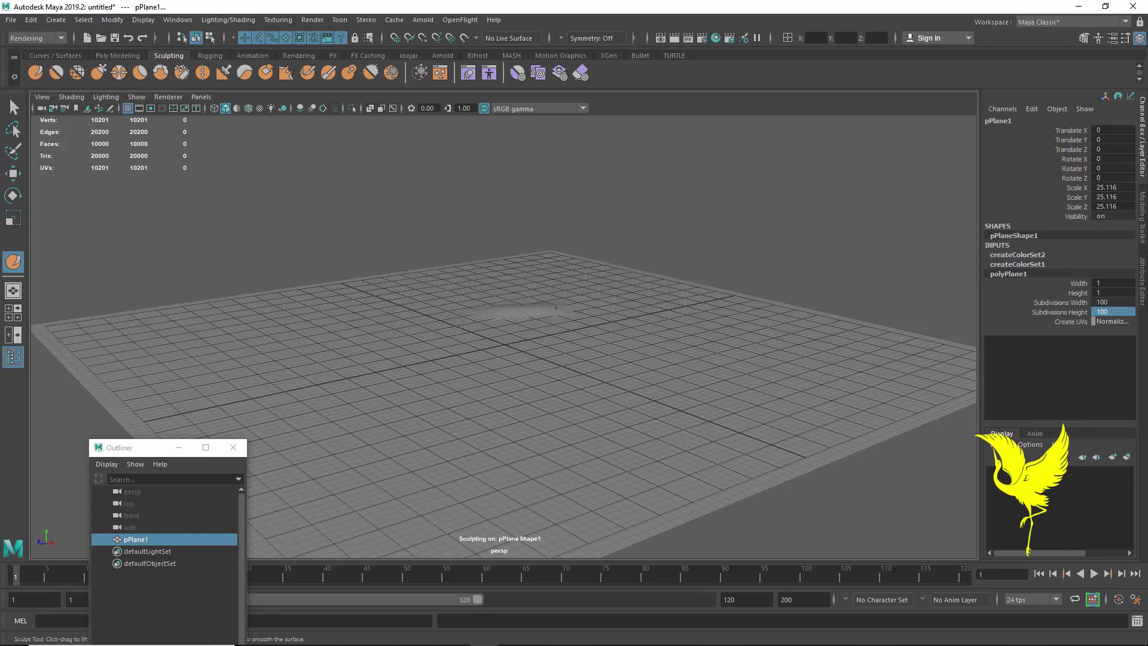
- Lift a first mound on the plane and enlarge the sculpt brush
{"action": "left_click_drag", "start_coordinate": [555, 308], "coordinate": [566, 314]}
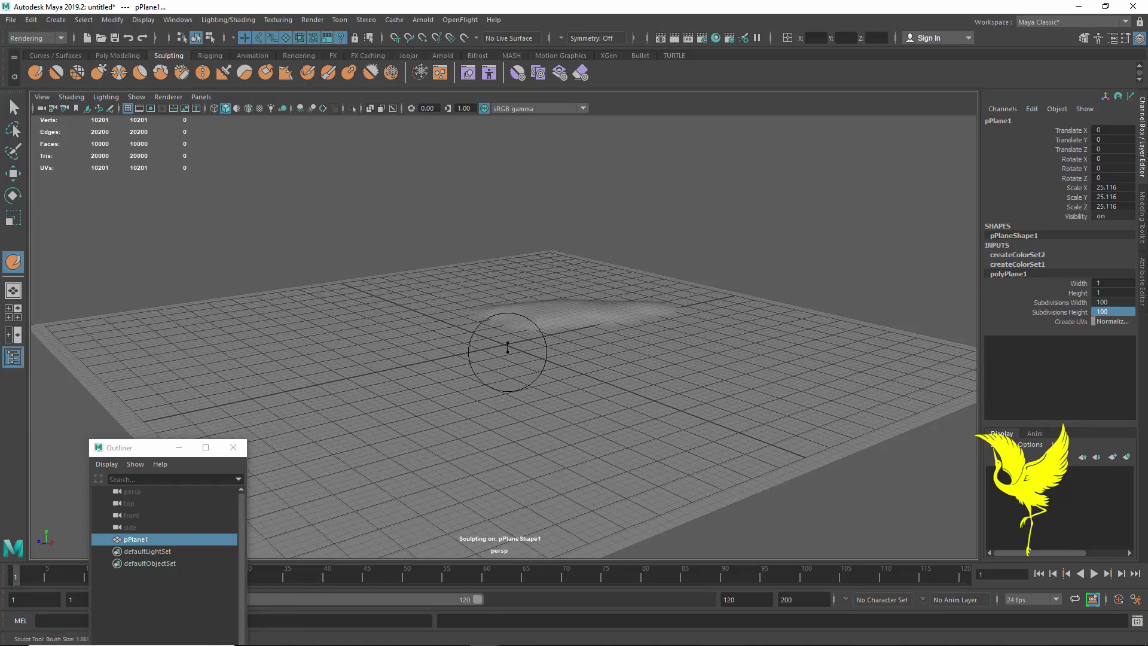
{"action": "left_click_drag", "start_coordinate": [523, 346], "coordinate": [507, 346]}
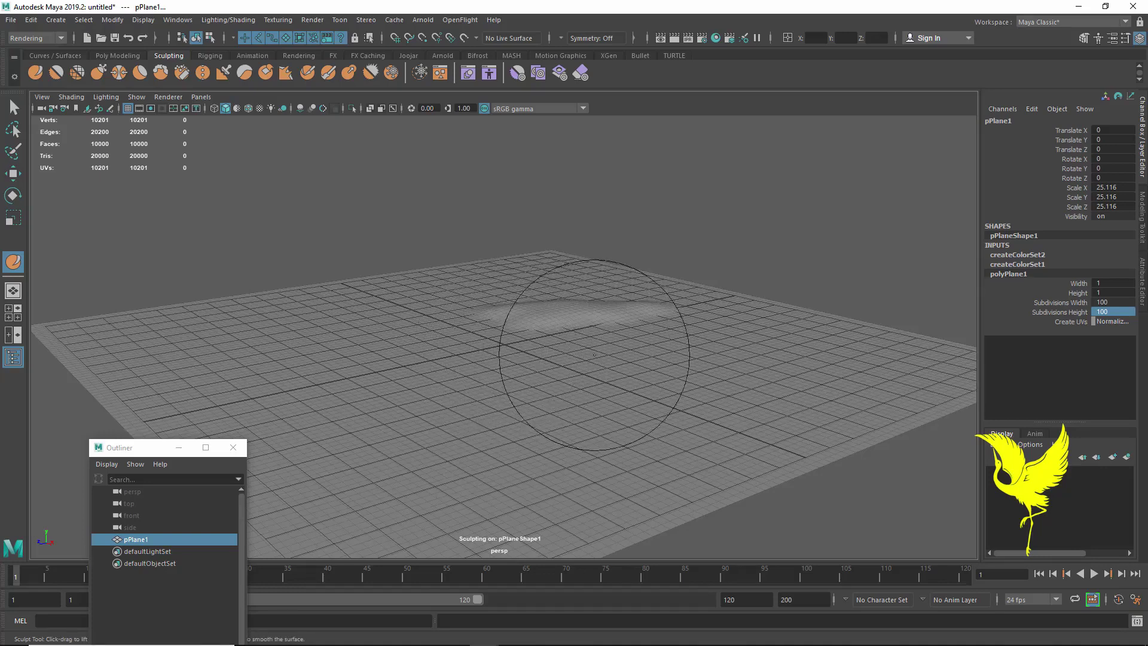
{"action": "mouse_move", "coordinate": [590, 333]}
{"action": "left_mouse_down", "text": "alt"}
{"action": "mouse_move", "coordinate": [605, 371]}
{"action": "mouse_move", "coordinate": [528, 339]}
{"action": "mouse_move", "coordinate": [487, 269]}
{"action": "mouse_move", "coordinate": [529, 237]}
{"action": "mouse_move", "coordinate": [418, 251]}
{"action": "mouse_move", "coordinate": [572, 250]}
{"action": "left_mouse_up", "text": "alt"}
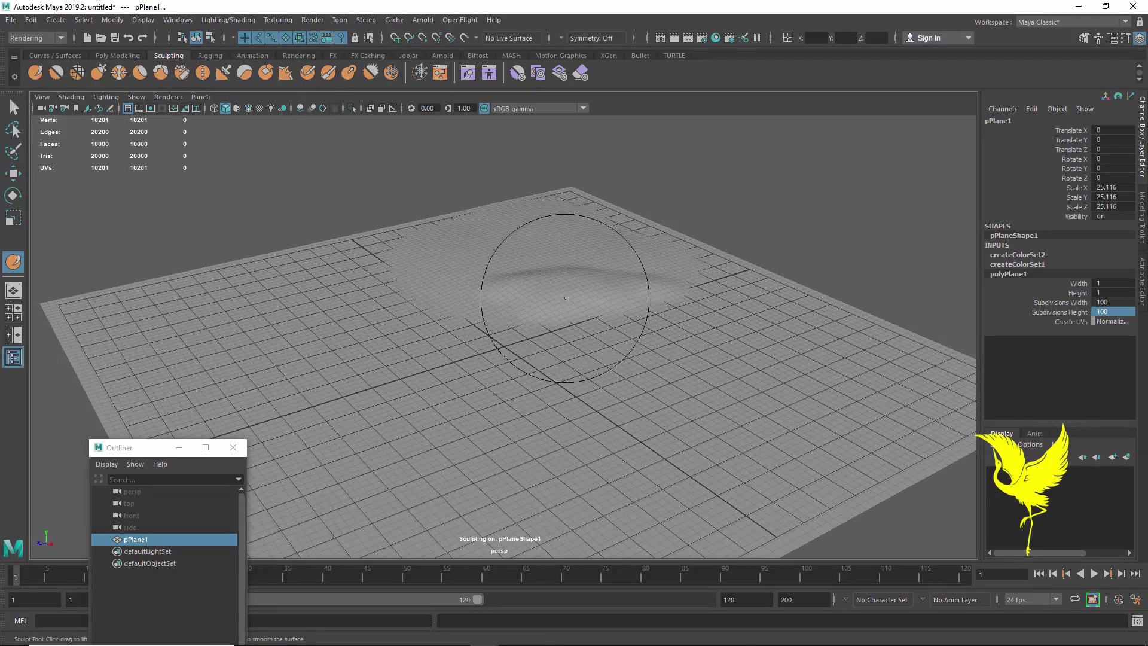
{"action": "mouse_move", "coordinate": [551, 287]}
{"action": "left_mouse_down", "text": "alt"}
{"action": "mouse_move", "coordinate": [525, 305]}
{"action": "mouse_move", "coordinate": [568, 297]}
{"action": "mouse_move", "coordinate": [500, 263]}
{"action": "mouse_move", "coordinate": [534, 265]}
{"action": "mouse_move", "coordinate": [517, 254]}
{"action": "mouse_move", "coordinate": [443, 258]}
{"action": "mouse_move", "coordinate": [592, 310]}
{"action": "left_mouse_up", "text": "alt"}
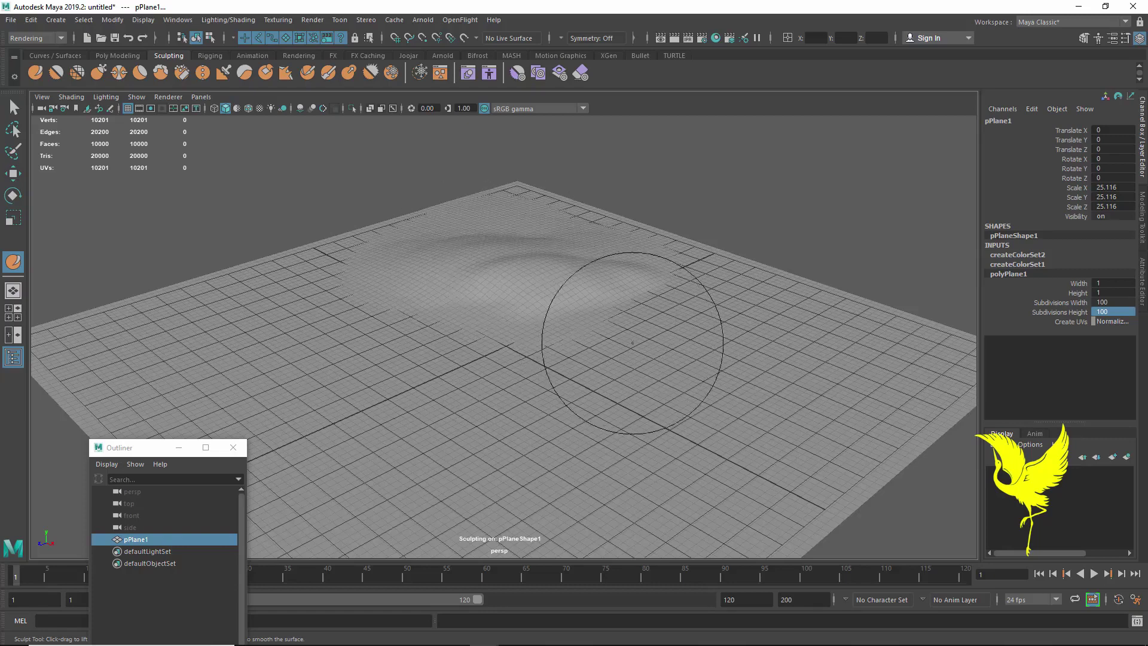
- Spread and smooth the bump into rolling hills across the right, left, centre and lower plane
{"action": "mouse_move", "coordinate": [649, 343]}
{"action": "left_mouse_down"}
{"action": "mouse_move", "coordinate": [755, 358]}
{"action": "mouse_move", "coordinate": [849, 326]}
{"action": "left_mouse_up"}
{"action": "left_click_drag", "start_coordinate": [783, 299], "coordinate": [645, 287]}
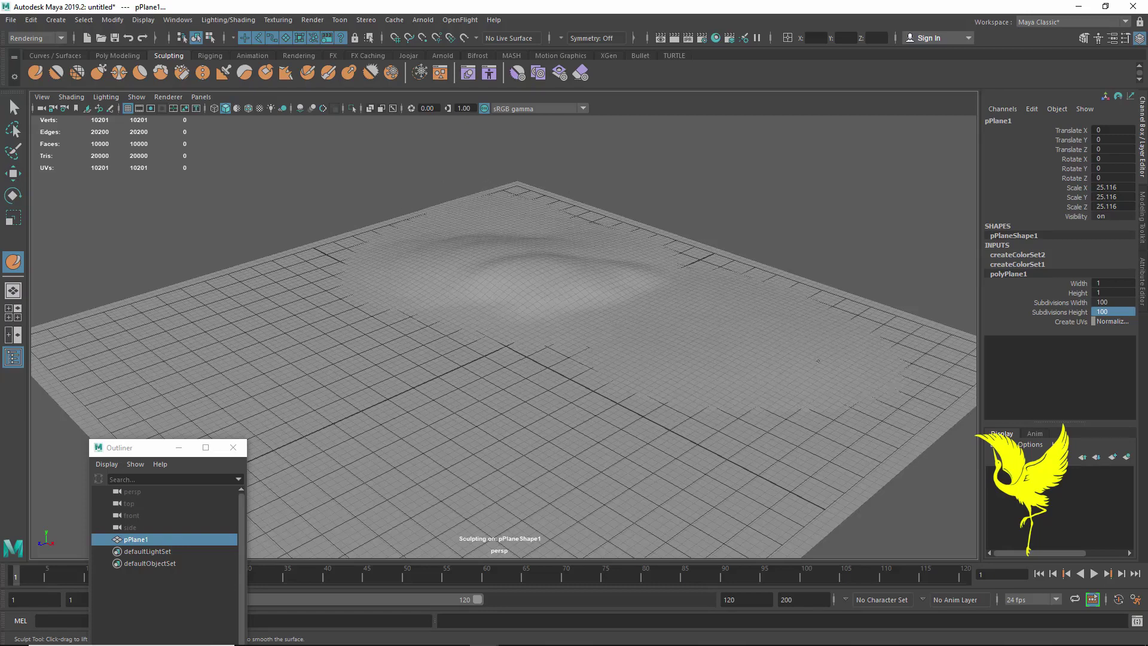
{"action": "mouse_move", "coordinate": [837, 424]}
{"action": "left_mouse_down"}
{"action": "mouse_move", "coordinate": [700, 423]}
{"action": "mouse_move", "coordinate": [665, 370]}
{"action": "left_mouse_up"}
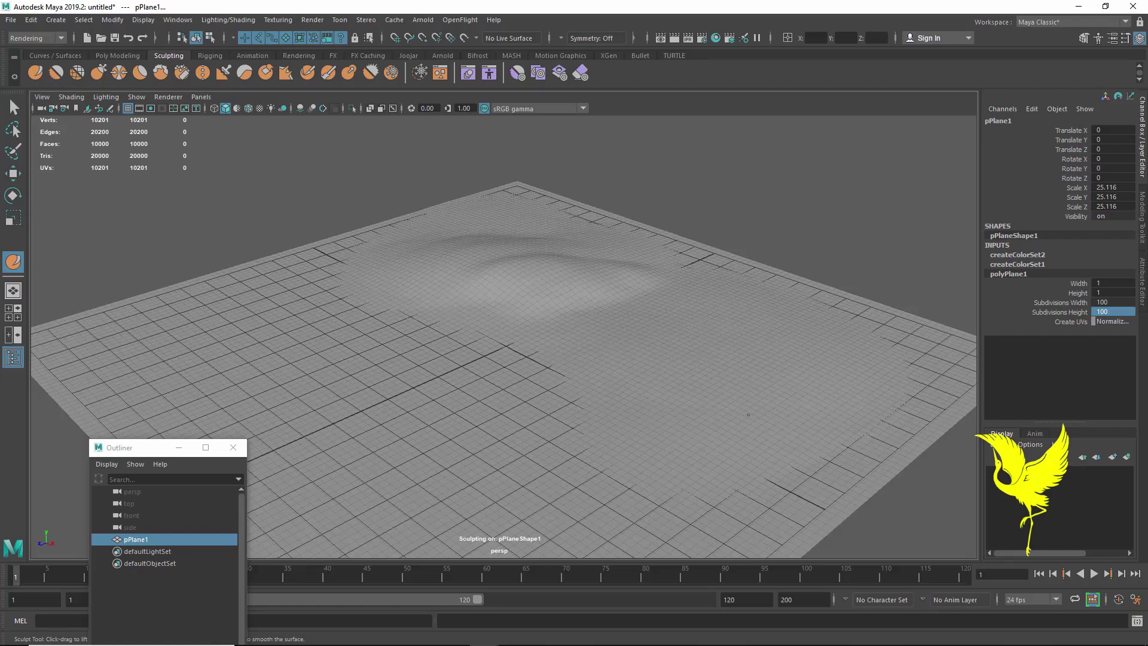
{"action": "mouse_move", "coordinate": [359, 333]}
{"action": "left_mouse_down"}
{"action": "mouse_move", "coordinate": [173, 359]}
{"action": "mouse_move", "coordinate": [324, 300]}
{"action": "mouse_move", "coordinate": [180, 353]}
{"action": "left_mouse_up"}
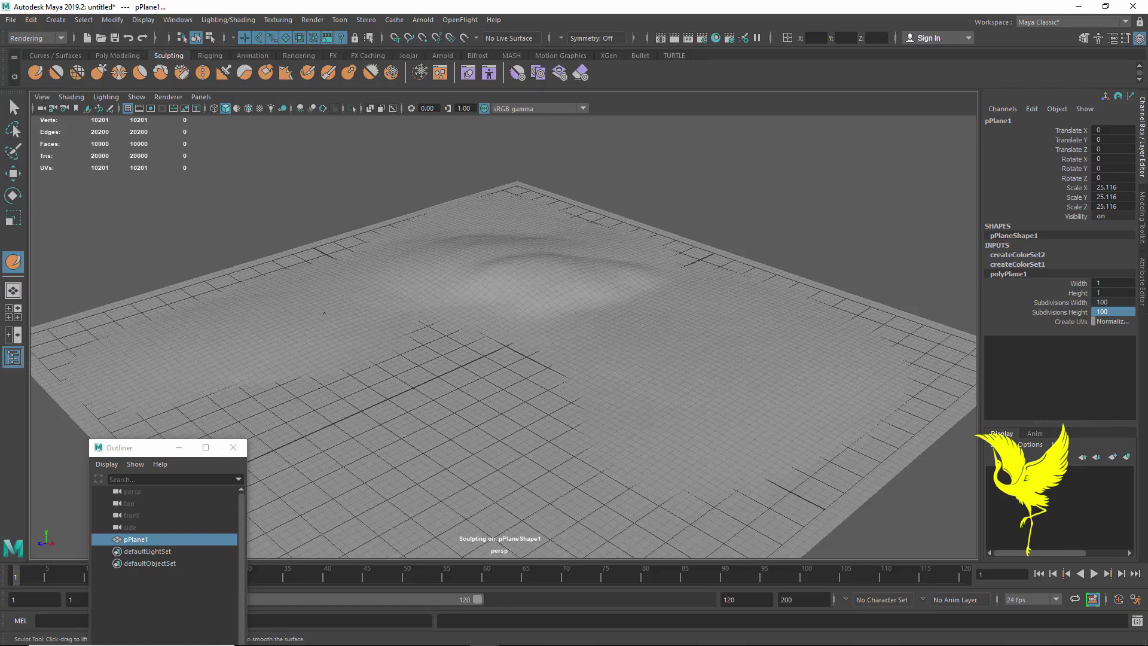
{"action": "left_click_drag", "start_coordinate": [269, 353], "coordinate": [397, 320]}
{"action": "left_click_drag", "start_coordinate": [282, 347], "coordinate": [276, 382]}
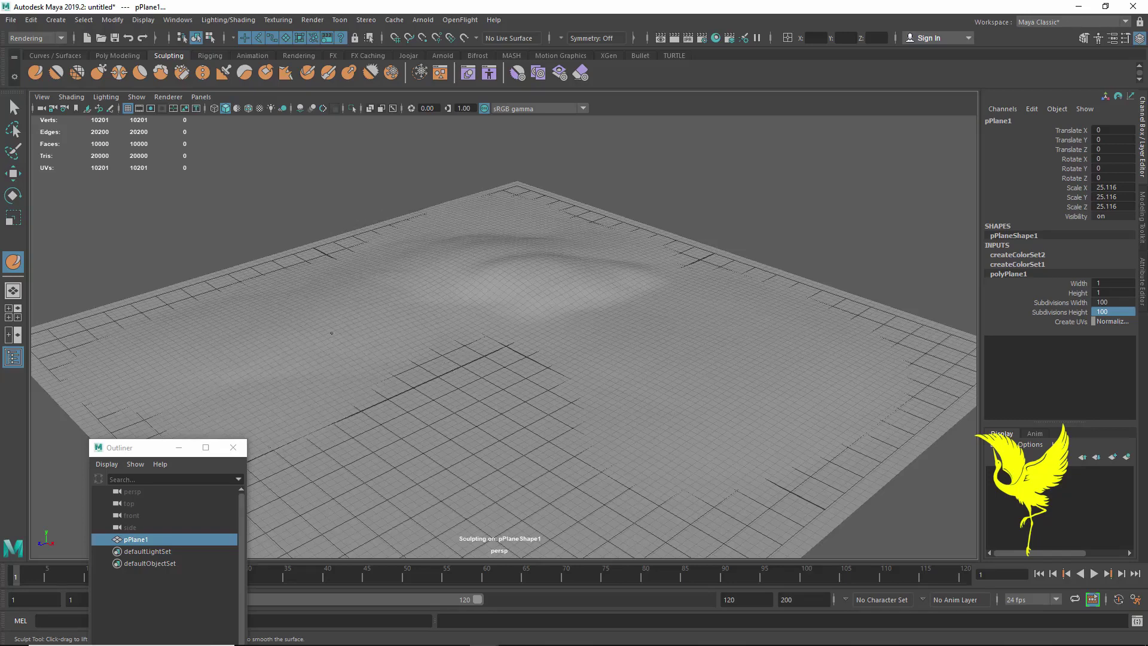
{"action": "left_click_drag", "start_coordinate": [266, 387], "coordinate": [514, 352]}
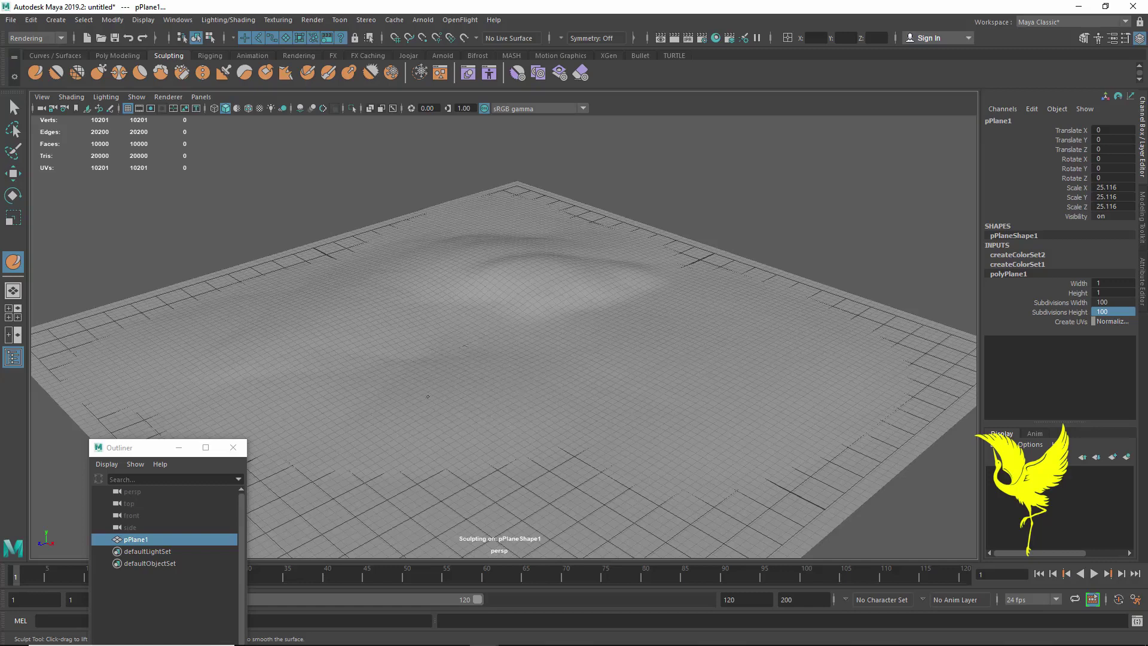
{"action": "left_click_drag", "start_coordinate": [556, 428], "coordinate": [584, 432], "text": "alt"}
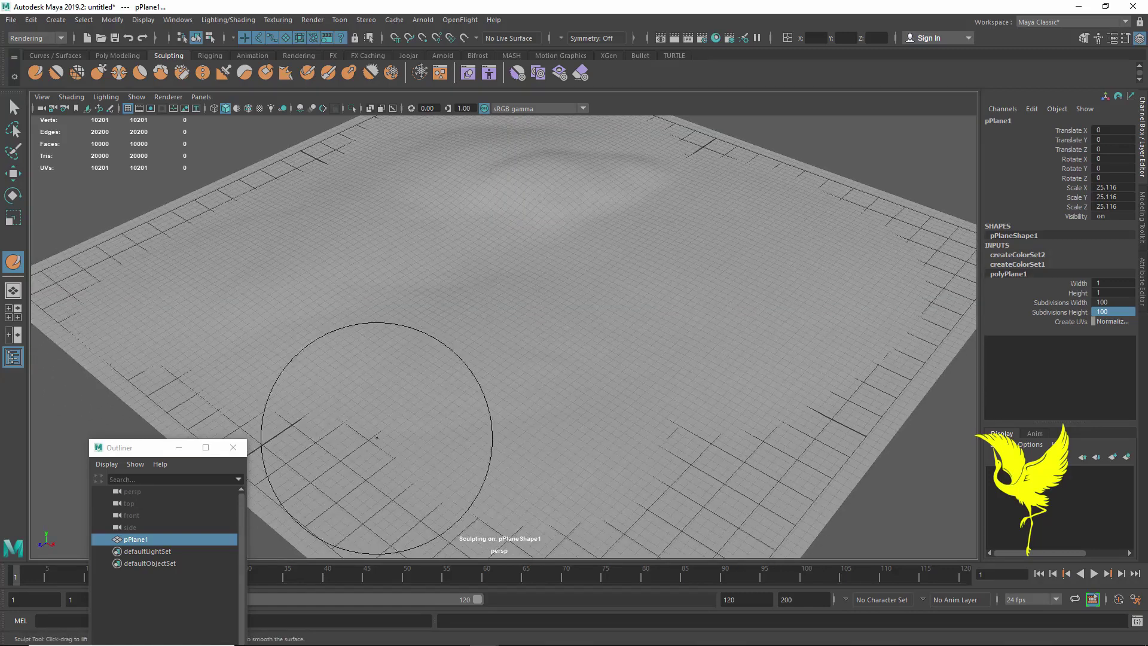
{"action": "mouse_move", "coordinate": [377, 412]}
{"action": "left_mouse_down"}
{"action": "mouse_move", "coordinate": [672, 407]}
{"action": "mouse_move", "coordinate": [616, 464]}
{"action": "left_mouse_up"}
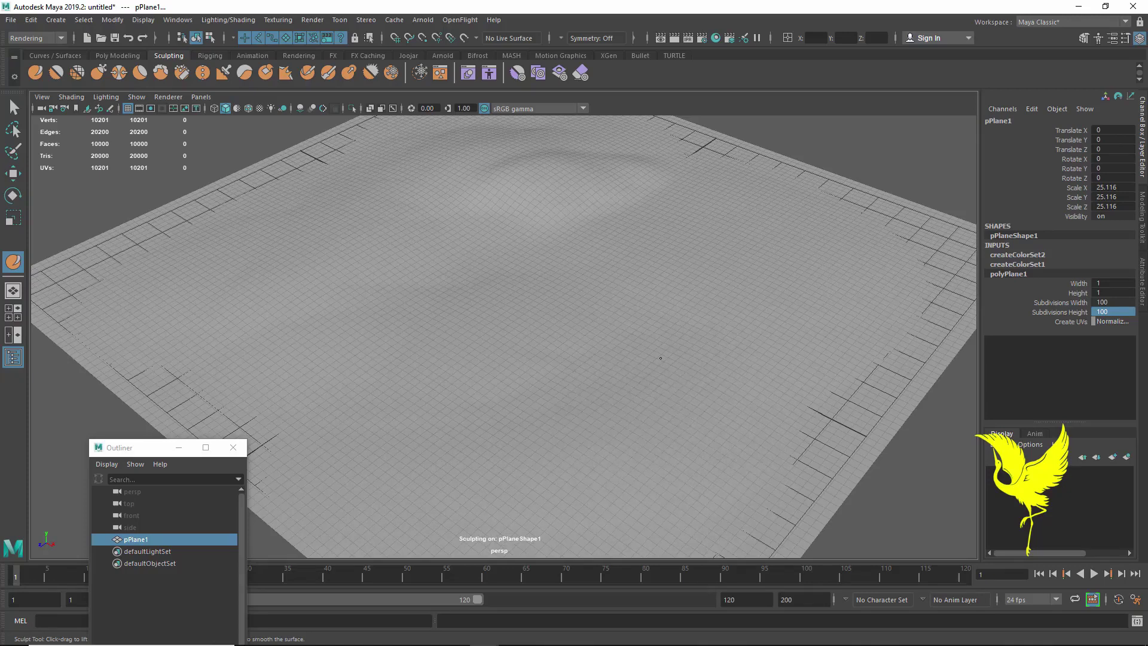
- Raise and build up a bumpy ridge along the plane's far upper side
{"action": "left_click_drag", "start_coordinate": [589, 333], "coordinate": [594, 311], "text": "alt"}
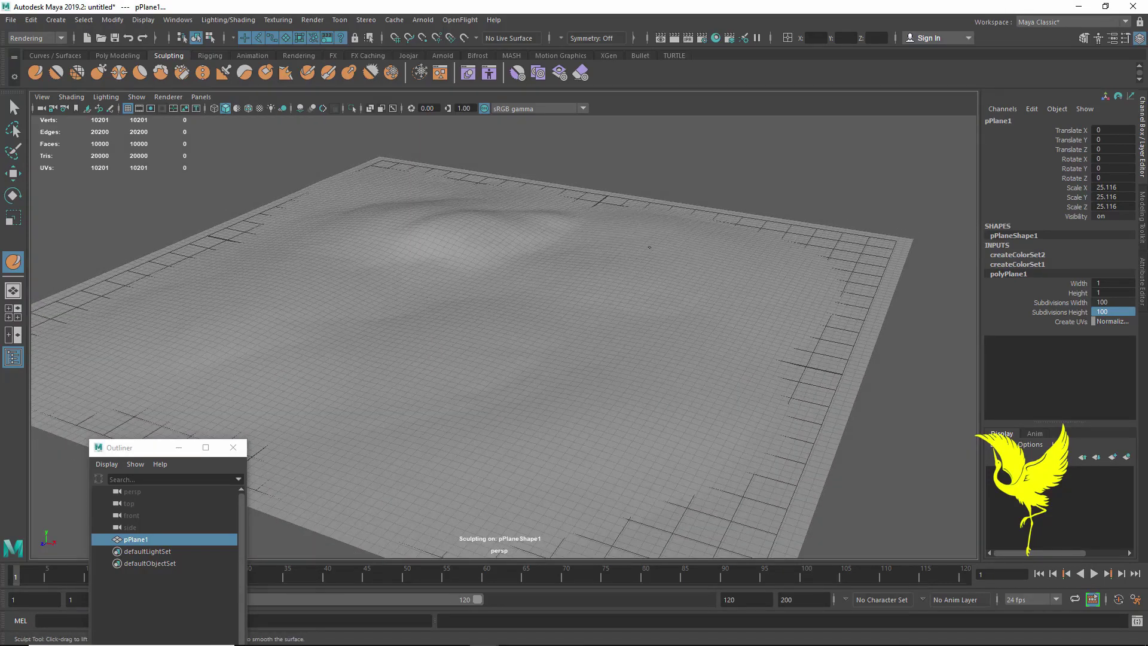
{"action": "left_click_drag", "start_coordinate": [676, 274], "coordinate": [743, 243], "text": "alt"}
{"action": "left_click_drag", "start_coordinate": [674, 300], "coordinate": [671, 346], "text": "alt"}
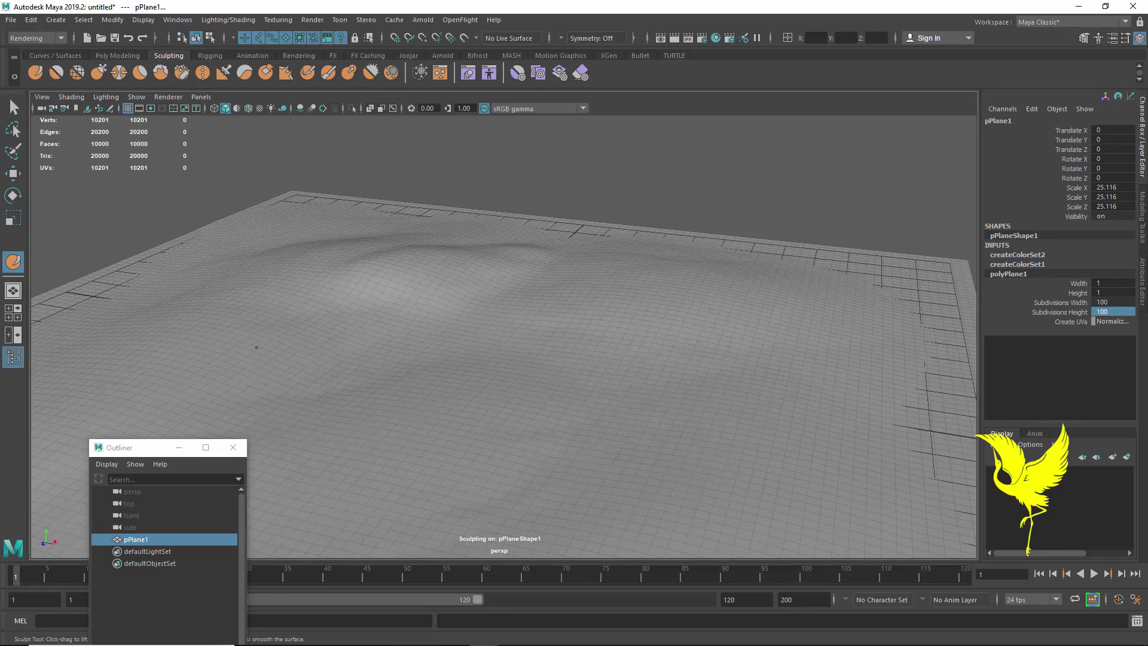
{"action": "left_click_drag", "start_coordinate": [243, 346], "coordinate": [486, 289], "text": "alt"}
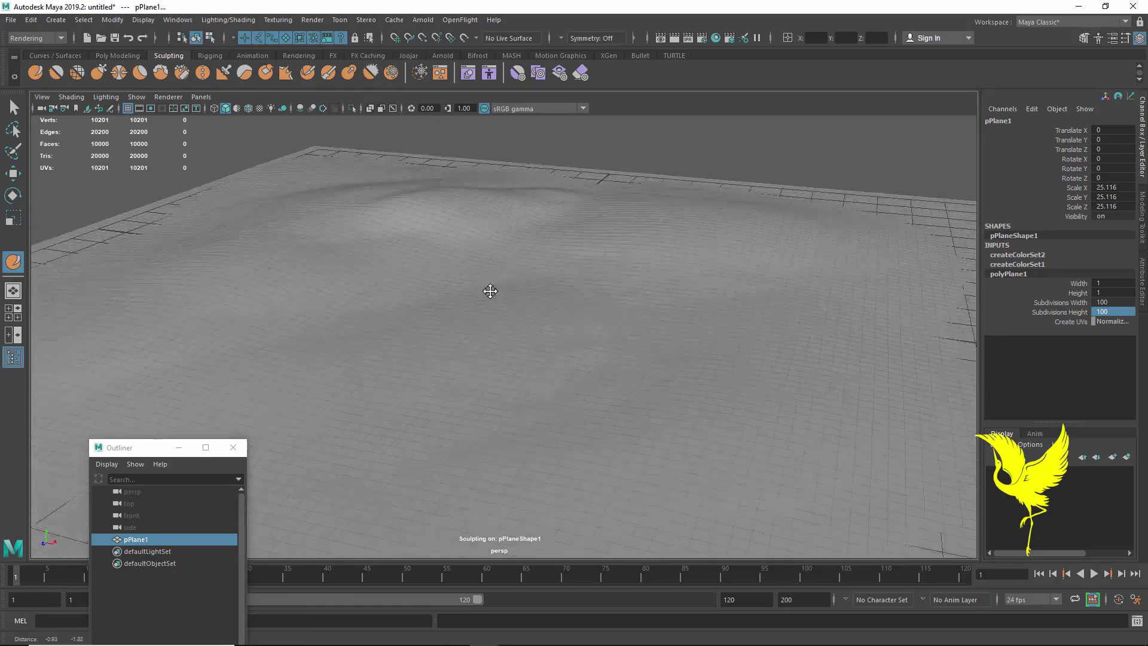
{"action": "mouse_move", "coordinate": [533, 333]}
{"action": "left_mouse_down", "text": "alt"}
{"action": "mouse_move", "coordinate": [554, 345]}
{"action": "mouse_move", "coordinate": [504, 340]}
{"action": "left_mouse_up", "text": "alt"}
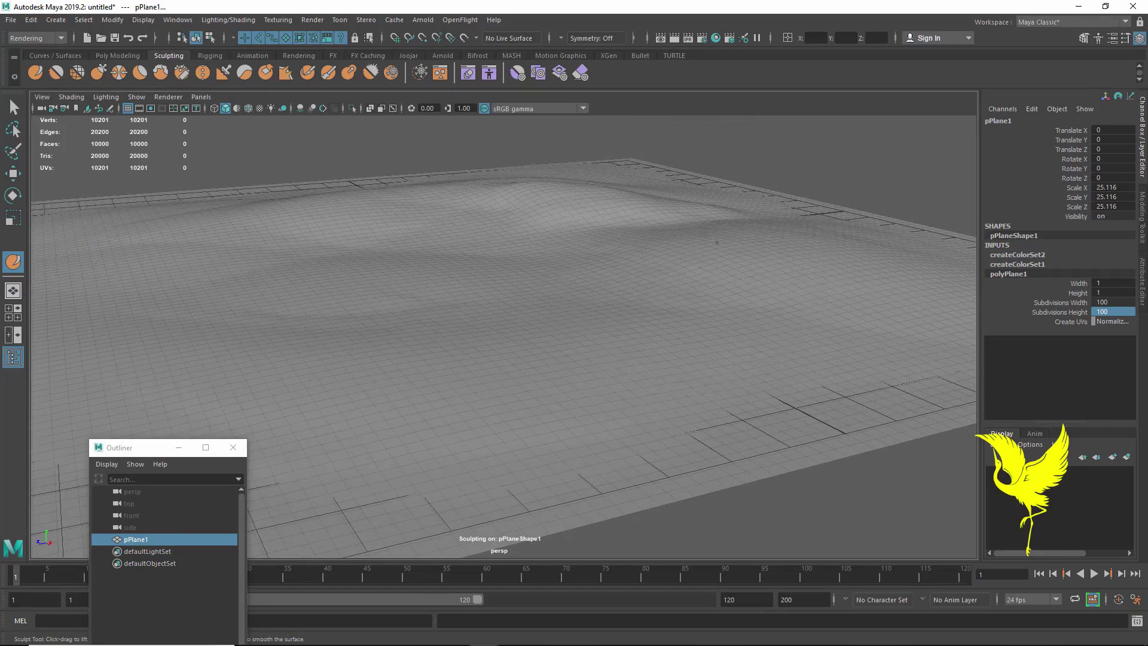
{"action": "left_click_drag", "start_coordinate": [705, 211], "coordinate": [687, 210]}
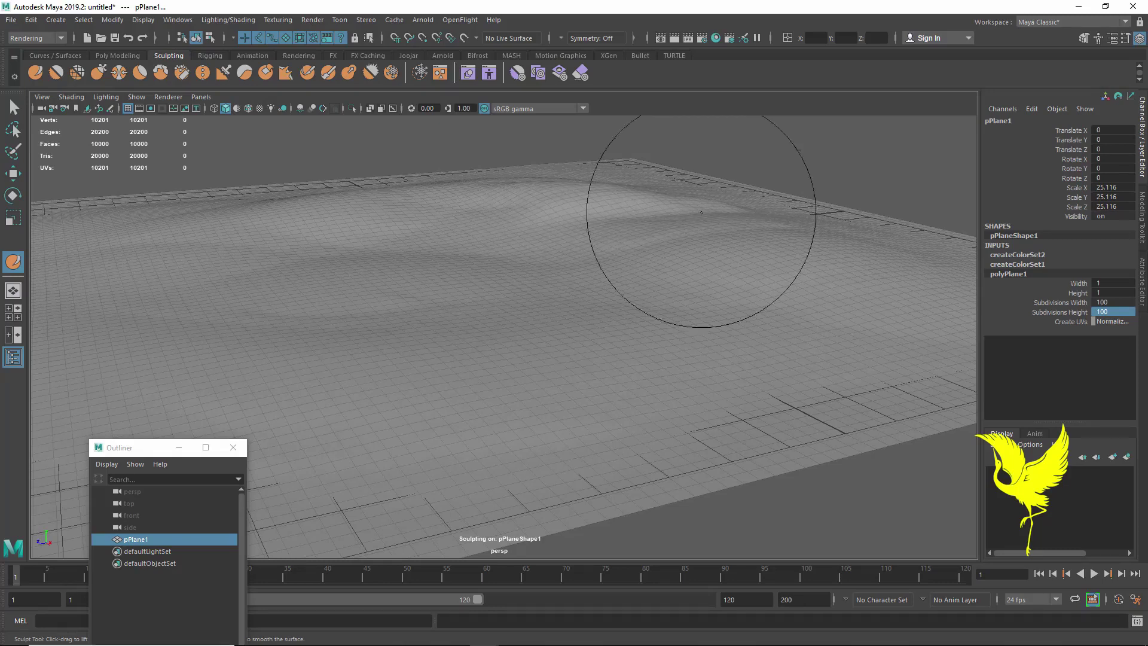
{"action": "left_click_drag", "start_coordinate": [699, 206], "coordinate": [610, 216]}
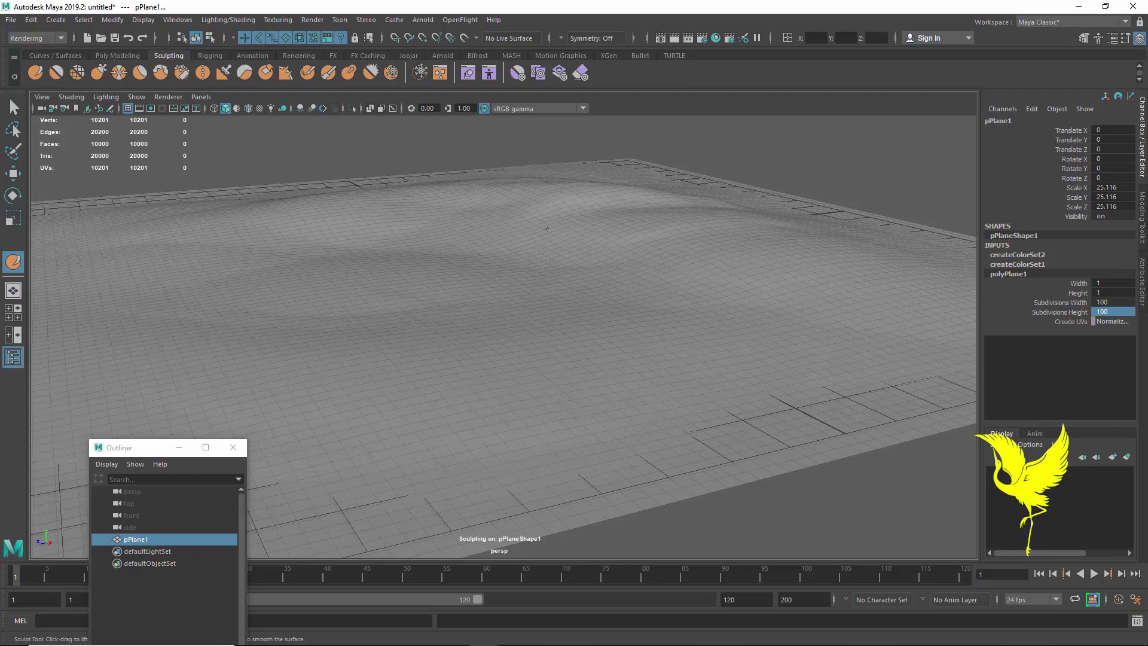
{"action": "left_click_drag", "start_coordinate": [440, 205], "coordinate": [509, 213]}
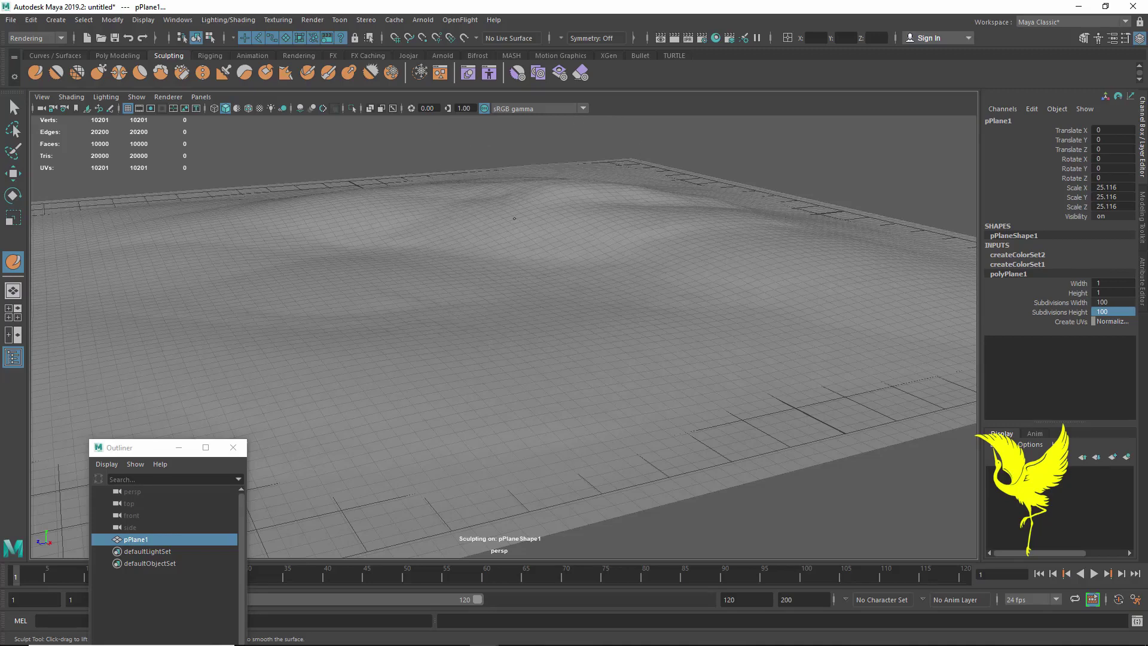
{"action": "scroll", "coordinate": [526, 257], "scroll_direction": "up", "scroll_amount": 4}
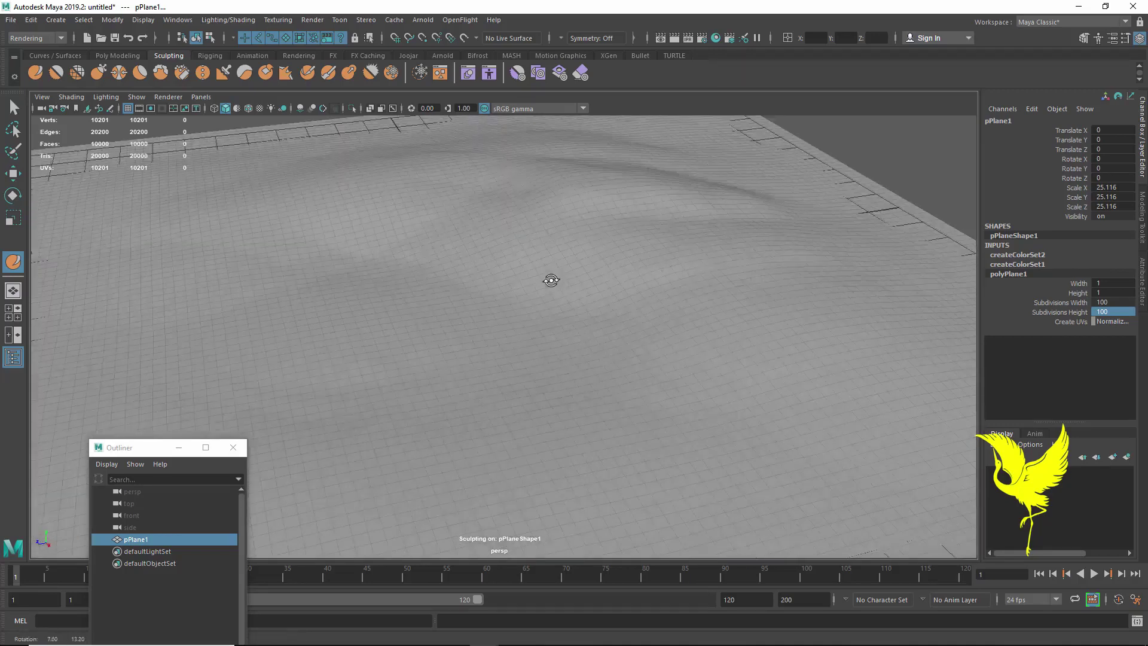
{"action": "scroll", "coordinate": [632, 222], "scroll_direction": "down", "scroll_amount": 4}
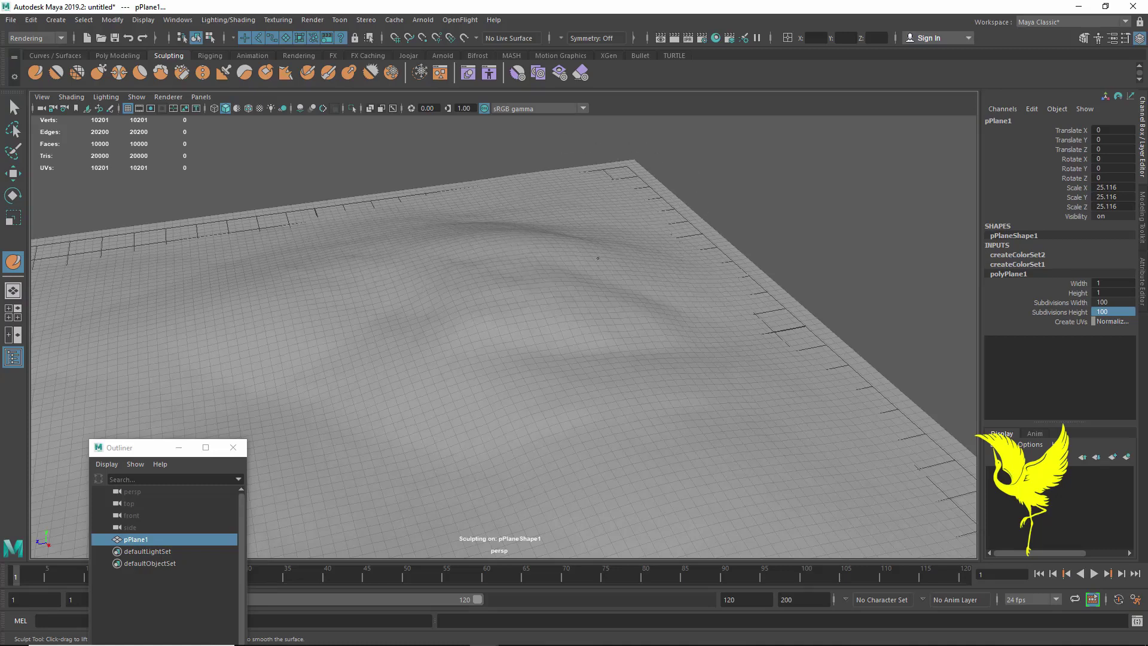
- Reshape the far ridge with another stroke and recentre the terrain view
{"action": "left_click_drag", "start_coordinate": [461, 269], "coordinate": [388, 309]}
{"action": "left_click_drag", "start_coordinate": [483, 336], "coordinate": [651, 323], "text": "alt"}
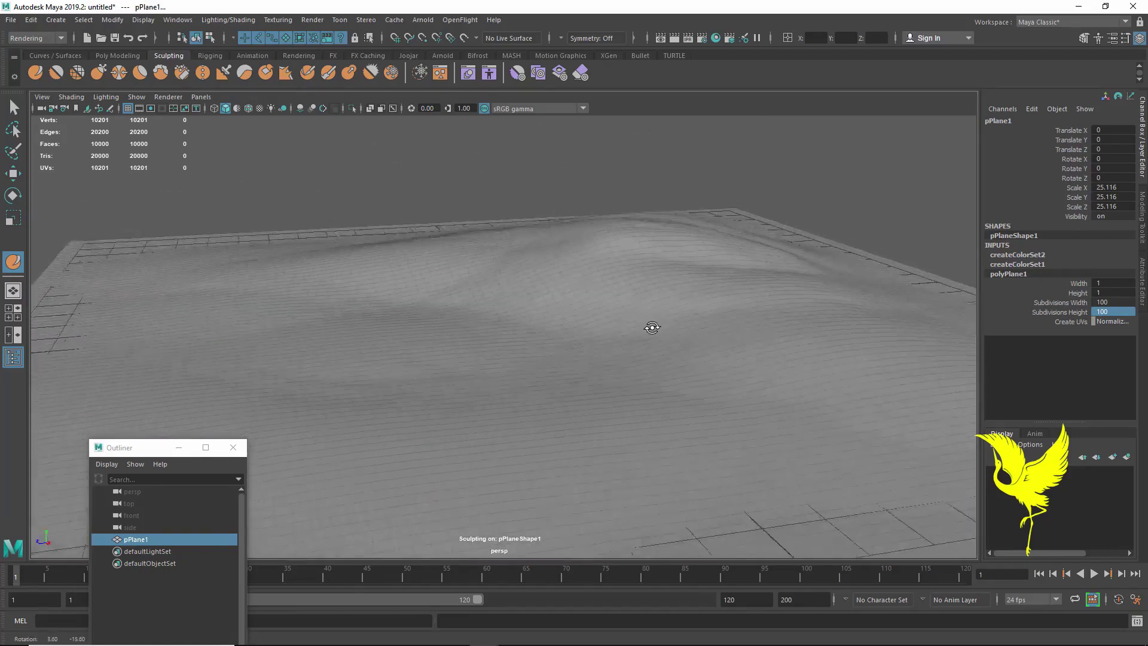
{"action": "mouse_move", "coordinate": [662, 323]}
{"action": "middle_mouse_down", "text": "alt"}
{"action": "mouse_move", "coordinate": [683, 311]}
{"action": "mouse_move", "coordinate": [666, 335]}
{"action": "mouse_move", "coordinate": [636, 333]}
{"action": "mouse_move", "coordinate": [660, 315]}
{"action": "mouse_move", "coordinate": [602, 351]}
{"action": "middle_mouse_up", "text": "alt"}
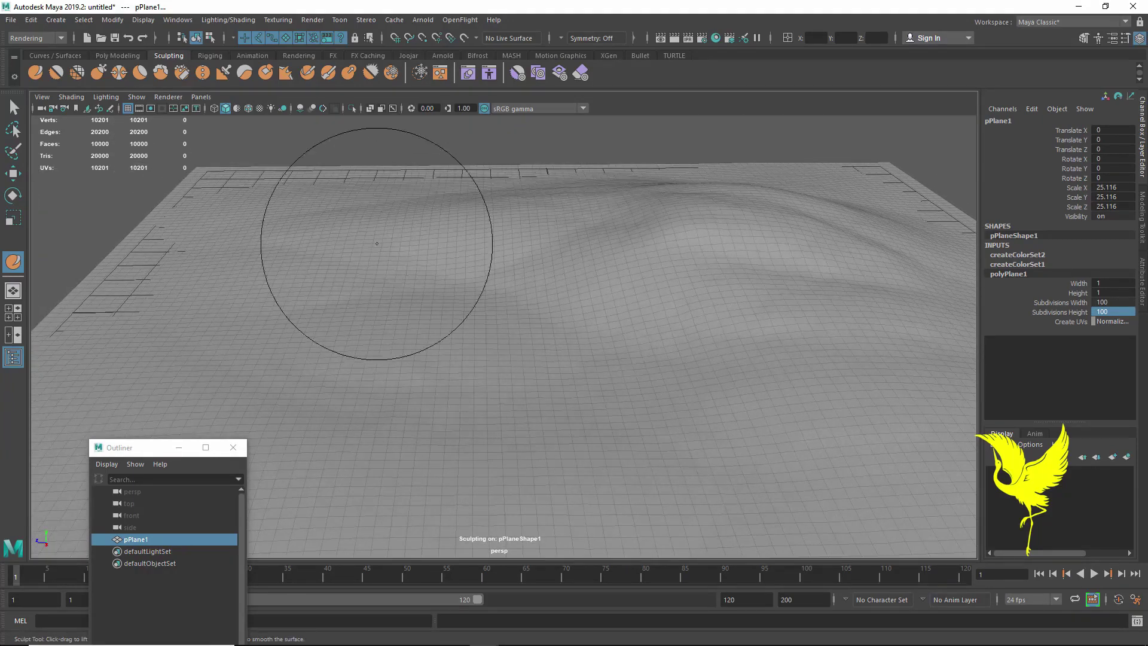
{"action": "mouse_move", "coordinate": [500, 333]}
{"action": "middle_mouse_down", "text": "alt"}
{"action": "mouse_move", "coordinate": [467, 237]}
{"action": "mouse_move", "coordinate": [520, 289]}
{"action": "mouse_move", "coordinate": [566, 285]}
{"action": "middle_mouse_up", "text": "alt"}
{"action": "scroll", "coordinate": [594, 286], "scroll_direction": "down", "scroll_amount": 2}
{"action": "scroll", "coordinate": [584, 281], "scroll_direction": "down", "scroll_amount": 2}
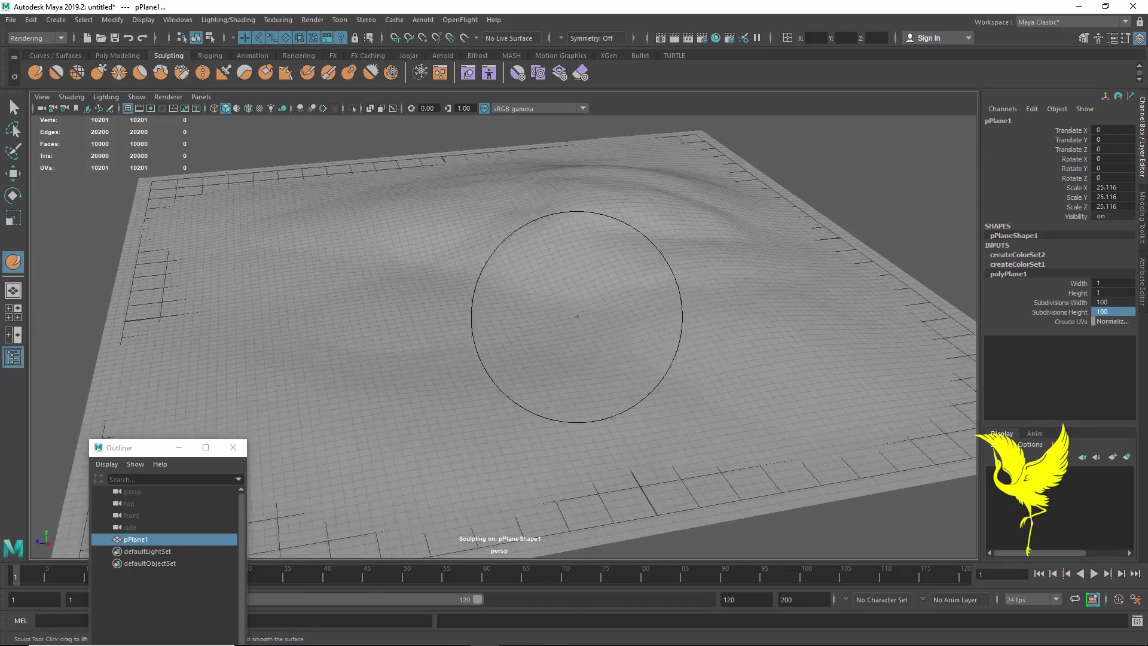
{"action": "scroll", "coordinate": [592, 311], "scroll_direction": "down", "scroll_amount": 2}
{"action": "scroll", "coordinate": [604, 328], "scroll_direction": "down", "scroll_amount": 1}
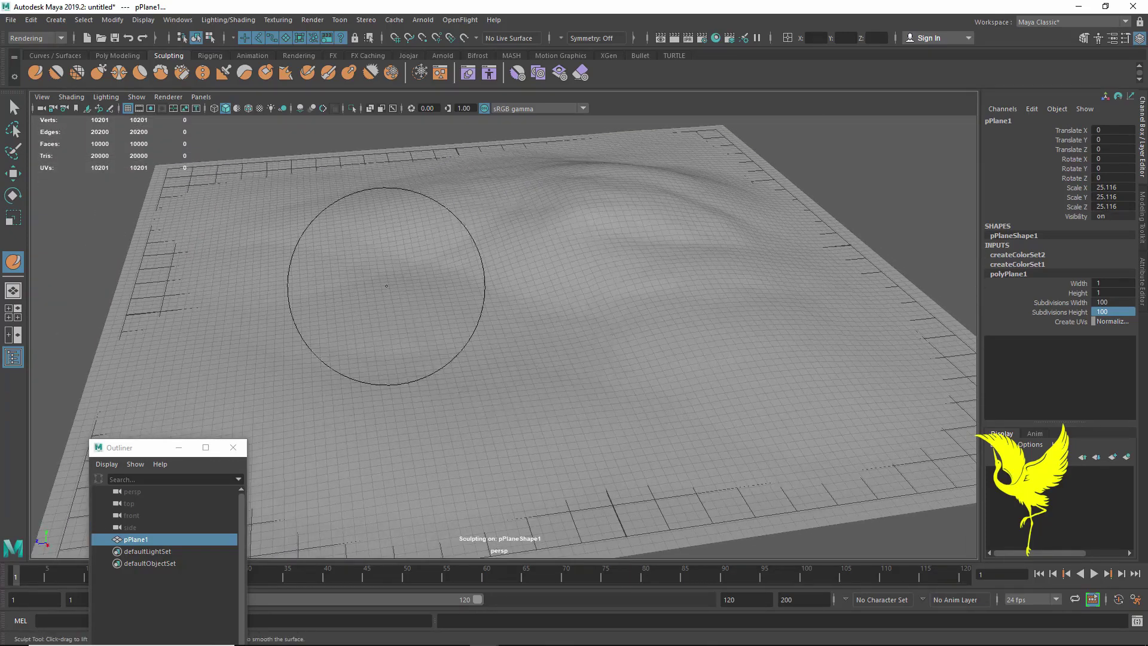
- Resize the sculpt brush and stroke a ridge across the plane's left side
{"action": "double_click", "coordinate": [12, 263]}
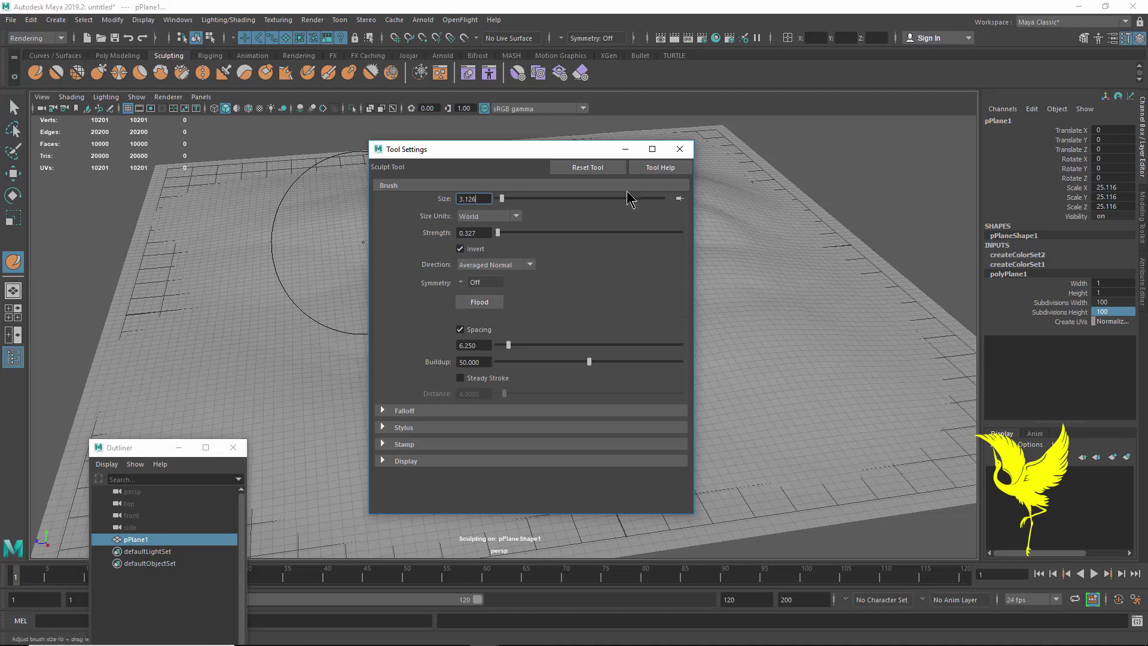
{"action": "left_click", "coordinate": [625, 150]}
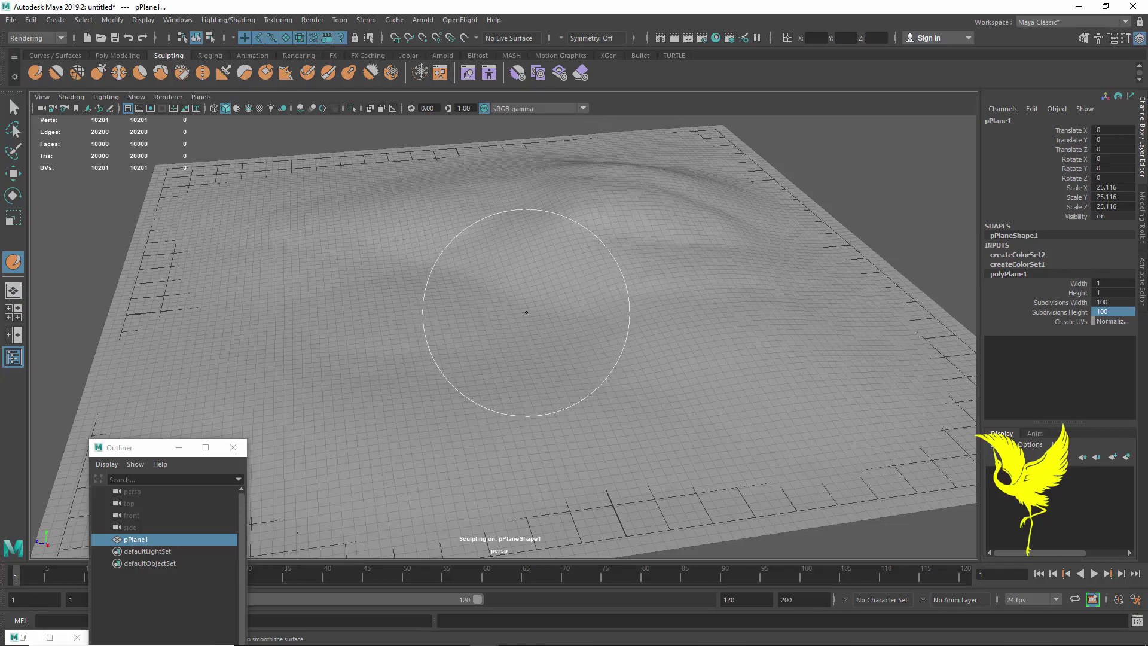
{"action": "left_click_drag", "start_coordinate": [522, 310], "coordinate": [526, 306]}
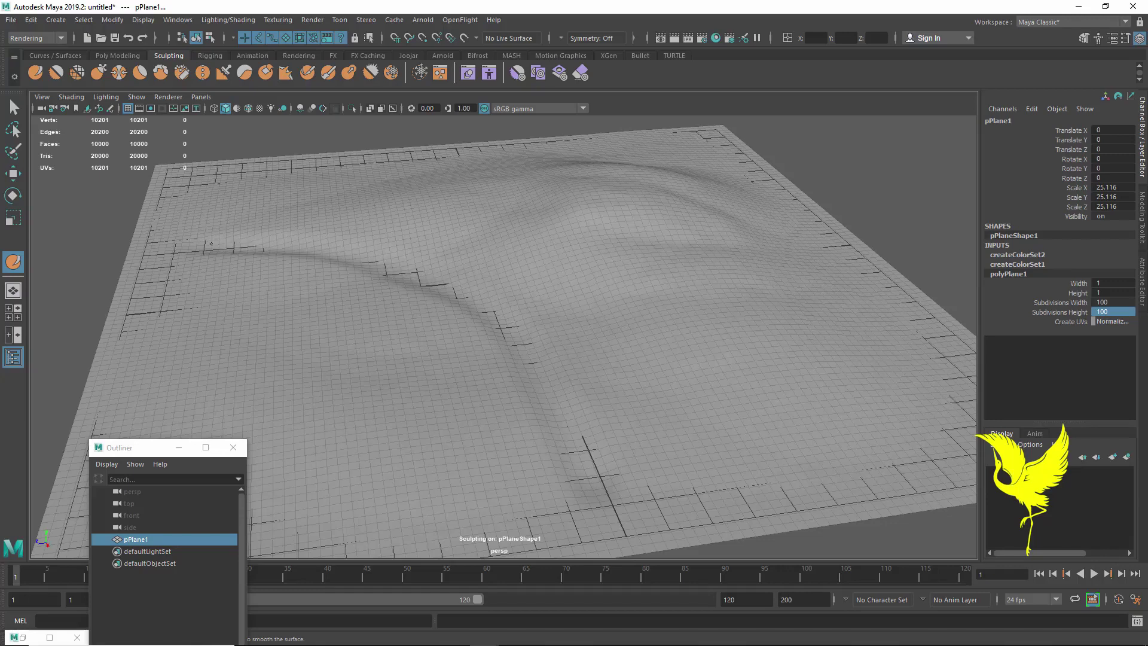
{"action": "left_click_drag", "start_coordinate": [147, 256], "coordinate": [341, 263]}
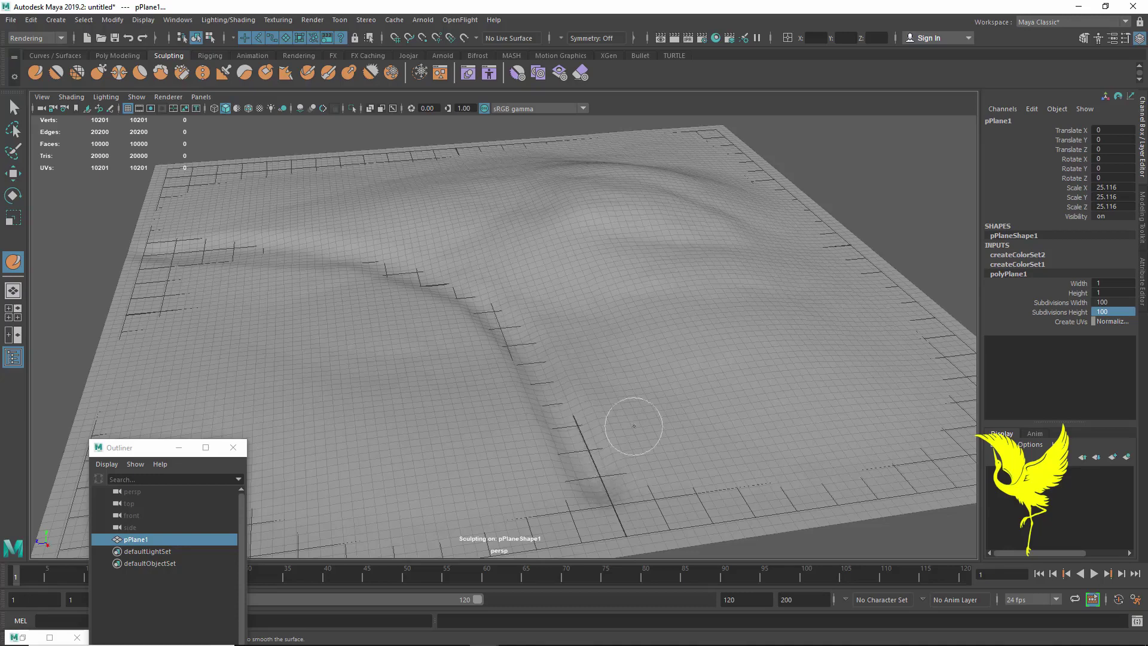
- Sculpt the ridge's base and inspect the curving ridge from low and overhead angles
{"action": "left_click_drag", "start_coordinate": [641, 390], "coordinate": [591, 391], "text": "alt"}
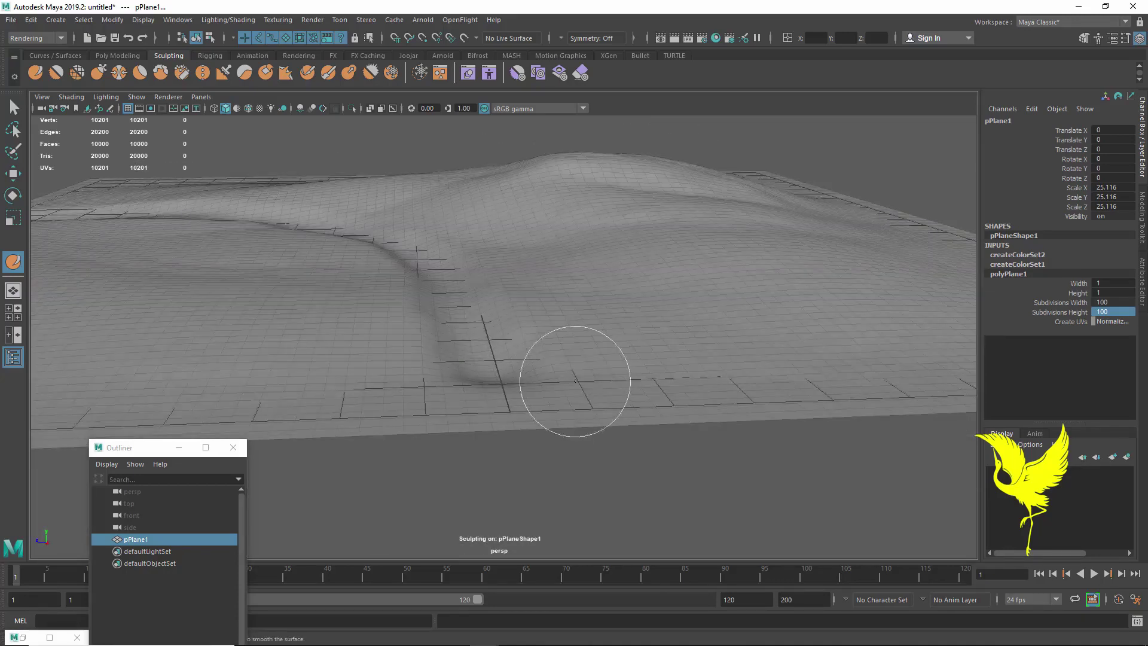
{"action": "mouse_move", "coordinate": [571, 371]}
{"action": "middle_mouse_down", "text": "alt"}
{"action": "mouse_move", "coordinate": [609, 372]}
{"action": "mouse_move", "coordinate": [618, 324]}
{"action": "middle_mouse_up", "text": "alt"}
{"action": "left_click_drag", "start_coordinate": [618, 324], "coordinate": [638, 361], "text": "alt"}
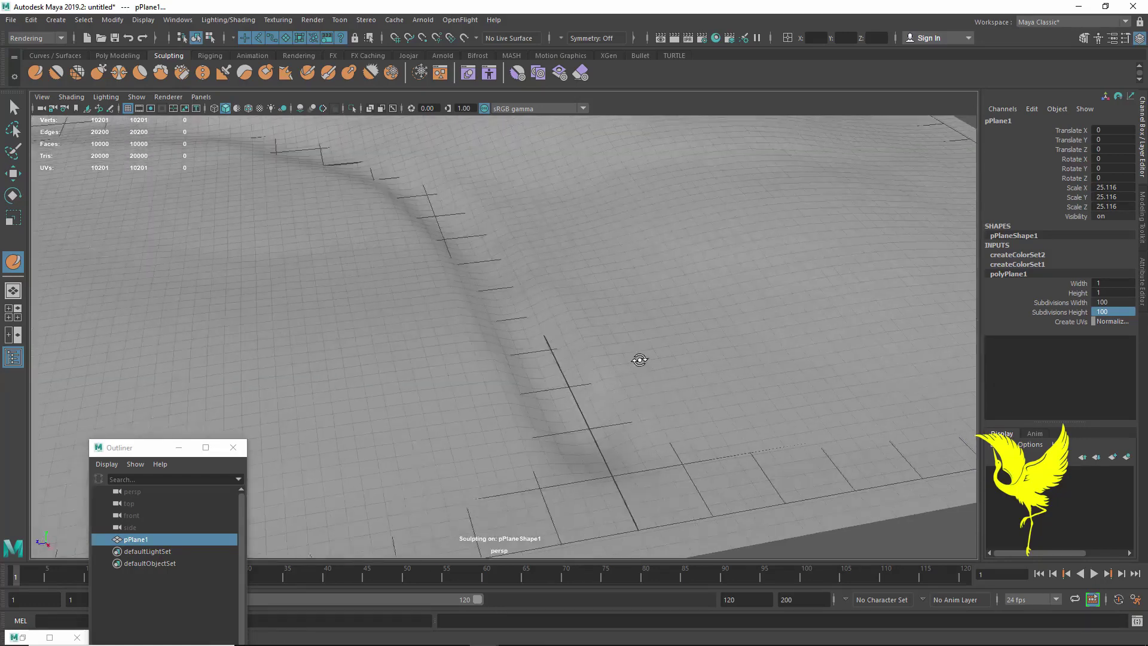
{"action": "scroll", "coordinate": [653, 417], "scroll_direction": "down", "scroll_amount": 3}
{"action": "left_click_drag", "start_coordinate": [573, 403], "coordinate": [582, 430]}
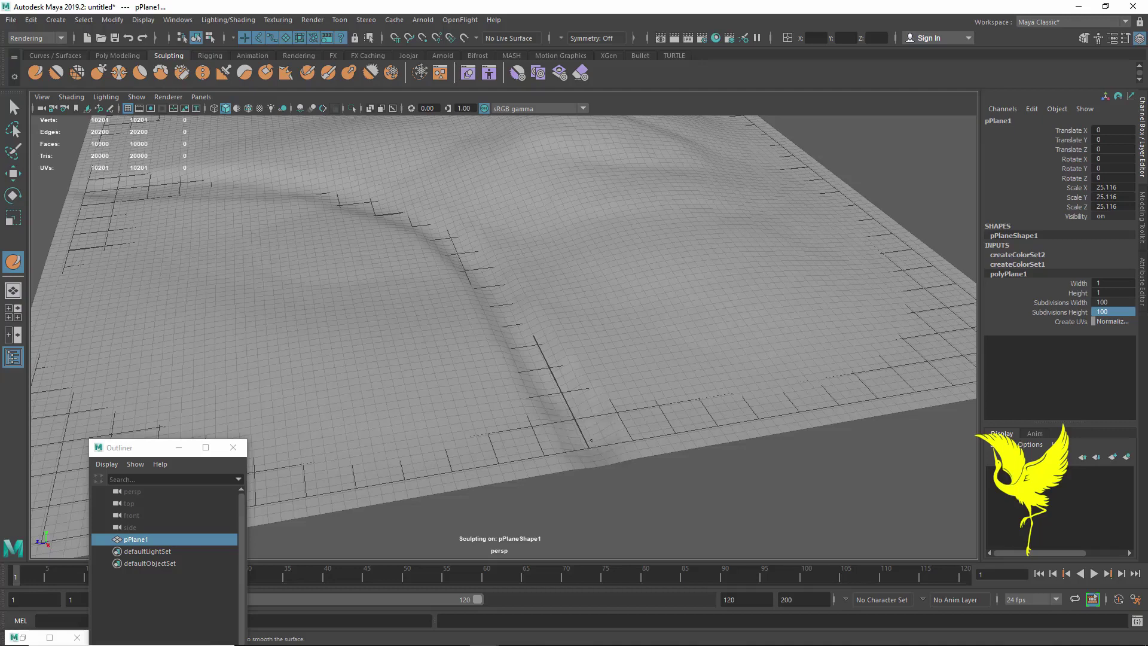
{"action": "middle_click_drag", "start_coordinate": [588, 302], "coordinate": [620, 354], "text": "alt"}
{"action": "mouse_move", "coordinate": [609, 382]}
{"action": "left_mouse_down", "text": "alt"}
{"action": "mouse_move", "coordinate": [628, 392]}
{"action": "mouse_move", "coordinate": [577, 380]}
{"action": "mouse_move", "coordinate": [590, 362]}
{"action": "mouse_move", "coordinate": [622, 359]}
{"action": "mouse_move", "coordinate": [651, 310]}
{"action": "left_mouse_up", "text": "alt"}
{"action": "middle_click_drag", "start_coordinate": [651, 310], "coordinate": [542, 402], "text": "alt"}
{"action": "scroll", "coordinate": [590, 410], "scroll_direction": "up", "scroll_amount": 2}
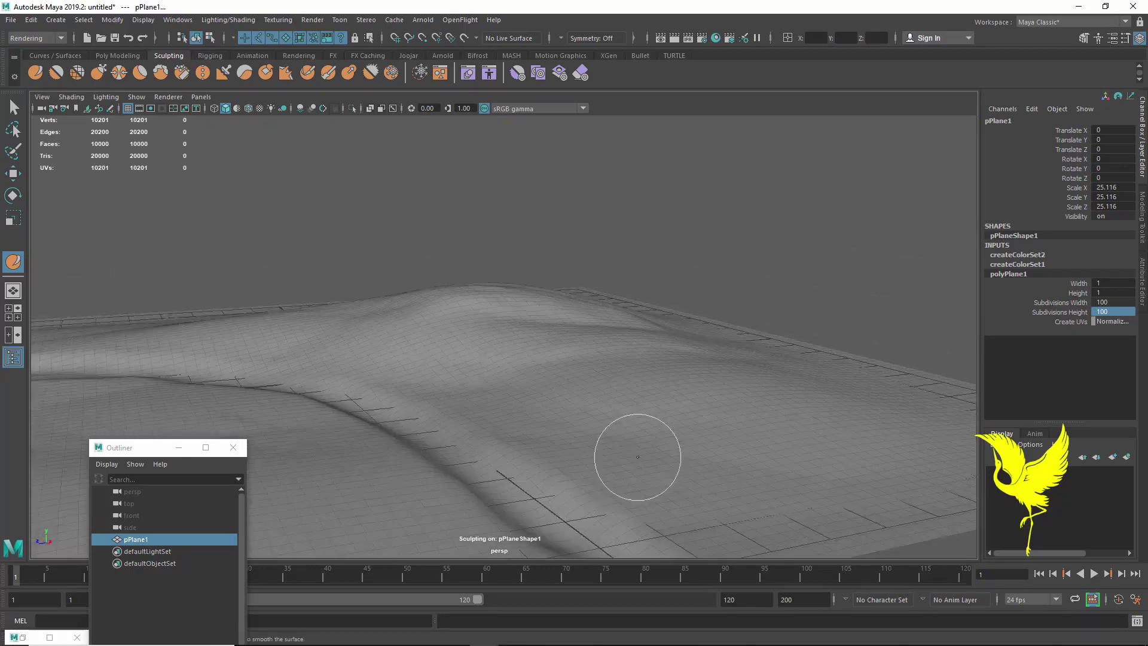
{"action": "scroll", "coordinate": [636, 456], "scroll_direction": "up", "scroll_amount": 2}
{"action": "mouse_move", "coordinate": [602, 362]}
{"action": "left_mouse_down", "text": "alt"}
{"action": "mouse_move", "coordinate": [582, 436]}
{"action": "mouse_move", "coordinate": [559, 451]}
{"action": "left_mouse_up", "text": "alt"}
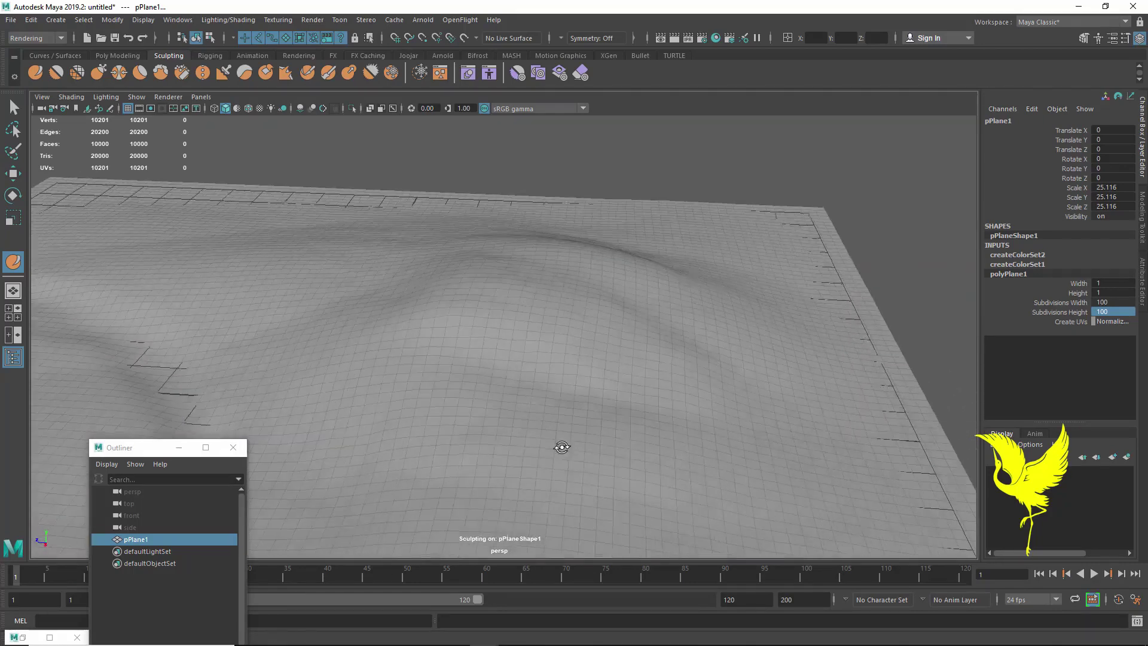
- Double the sculpt brush size and smooth the sharp bump at the ridge's right end
{"action": "double_click", "coordinate": [13, 261]}
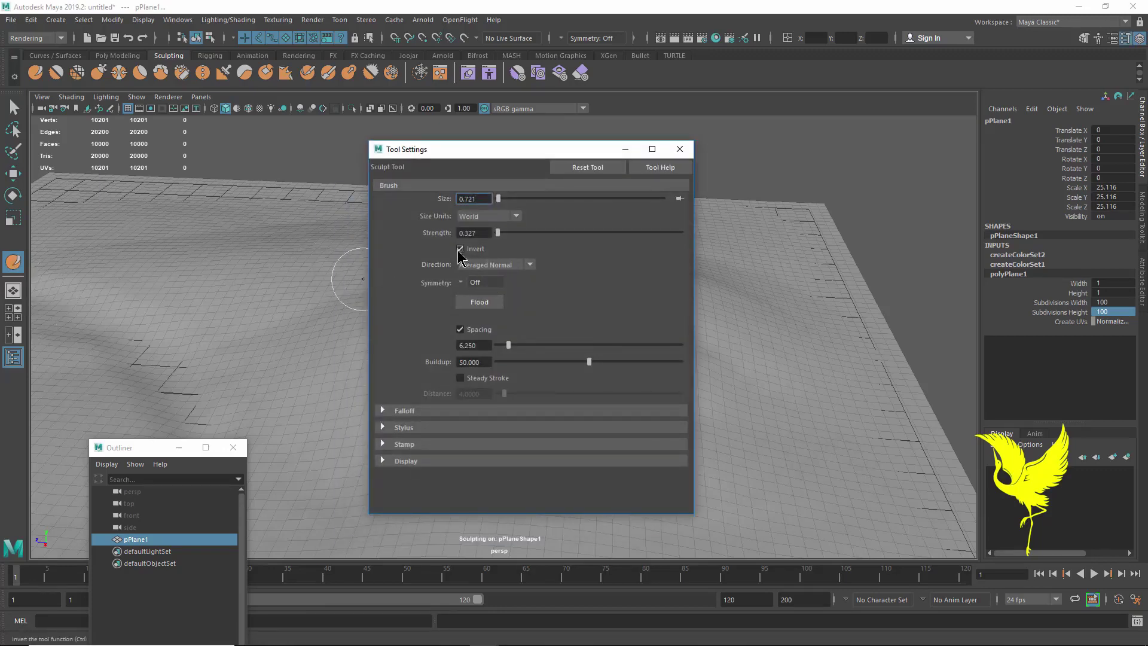
{"action": "left_click", "coordinate": [625, 149]}
{"action": "mouse_move", "coordinate": [649, 301]}
{"action": "left_mouse_down", "text": "alt"}
{"action": "mouse_move", "coordinate": [582, 315]}
{"action": "mouse_move", "coordinate": [599, 331]}
{"action": "left_mouse_up", "text": "alt"}
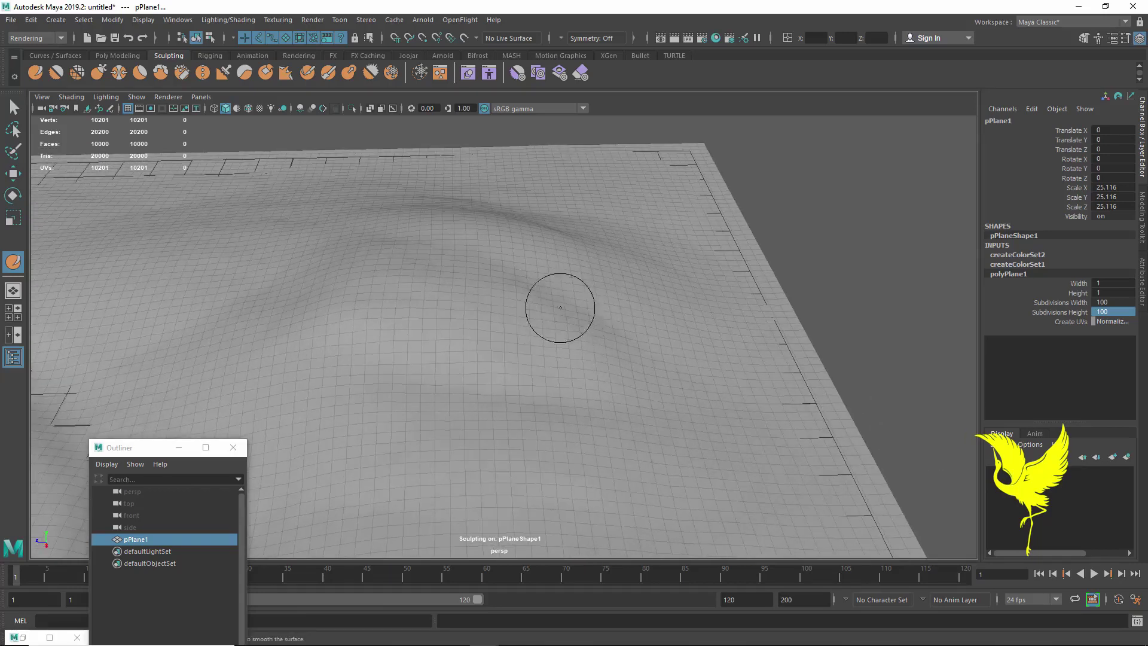
{"action": "left_click_drag", "start_coordinate": [557, 290], "coordinate": [571, 275]}
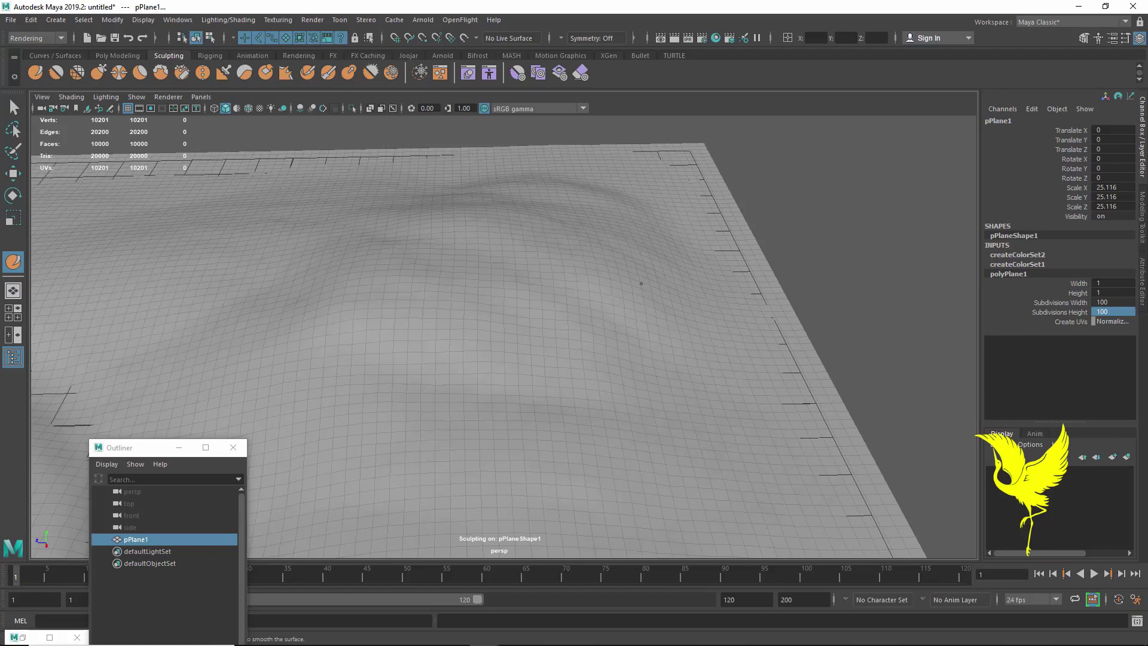
{"action": "mouse_move", "coordinate": [653, 333]}
{"action": "left_mouse_down", "text": "alt"}
{"action": "mouse_move", "coordinate": [636, 385]}
{"action": "mouse_move", "coordinate": [616, 357]}
{"action": "mouse_move", "coordinate": [609, 371]}
{"action": "mouse_move", "coordinate": [614, 344]}
{"action": "left_mouse_up", "text": "alt"}
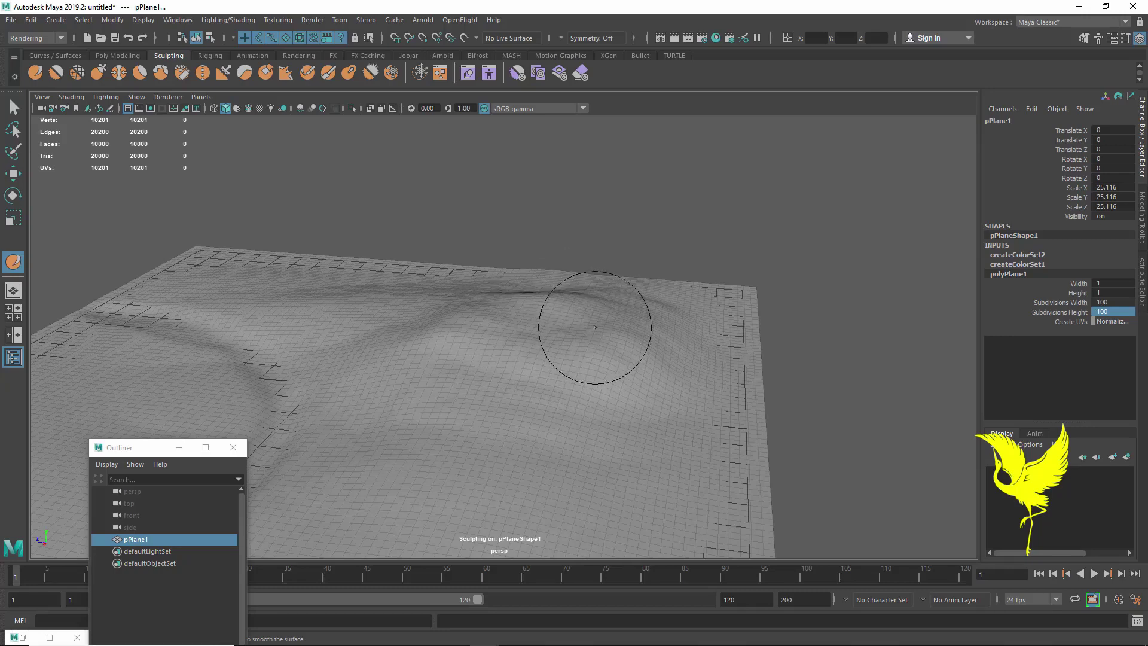
{"action": "left_click_drag", "start_coordinate": [595, 327], "coordinate": [628, 371]}
{"action": "mouse_move", "coordinate": [668, 375]}
{"action": "left_mouse_down", "text": "alt"}
{"action": "mouse_move", "coordinate": [654, 392]}
{"action": "mouse_move", "coordinate": [630, 347]}
{"action": "left_mouse_up", "text": "alt"}
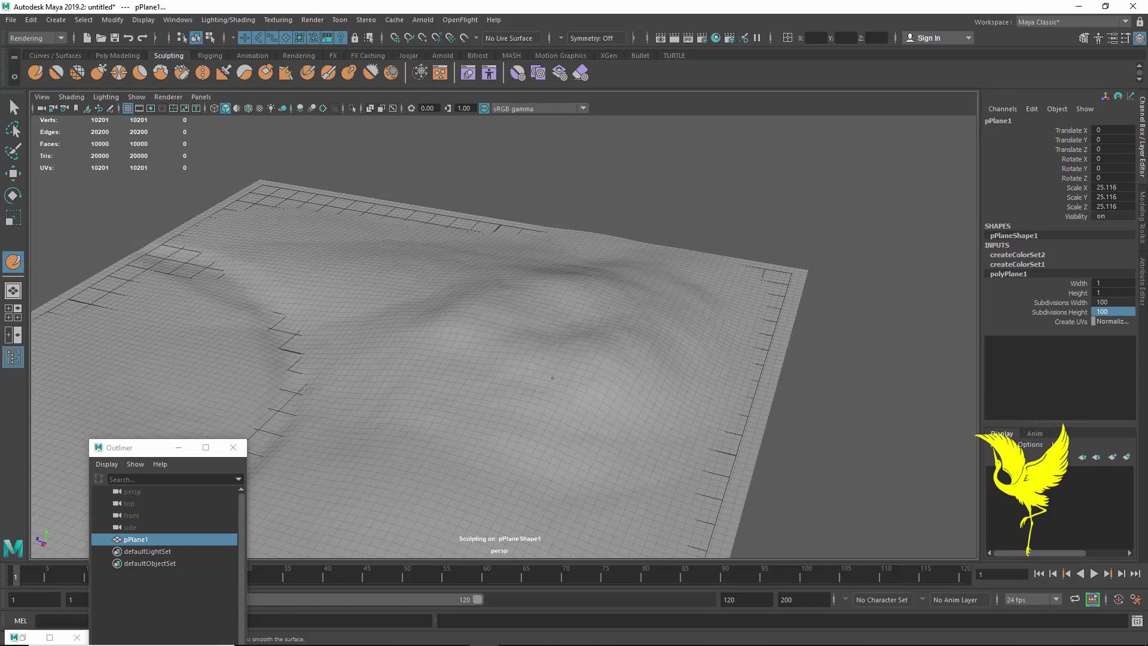
- In Vertex mode and top view, lasso a rounded patch of about two thousand vertices for the pond
{"action": "key", "text": "w"}
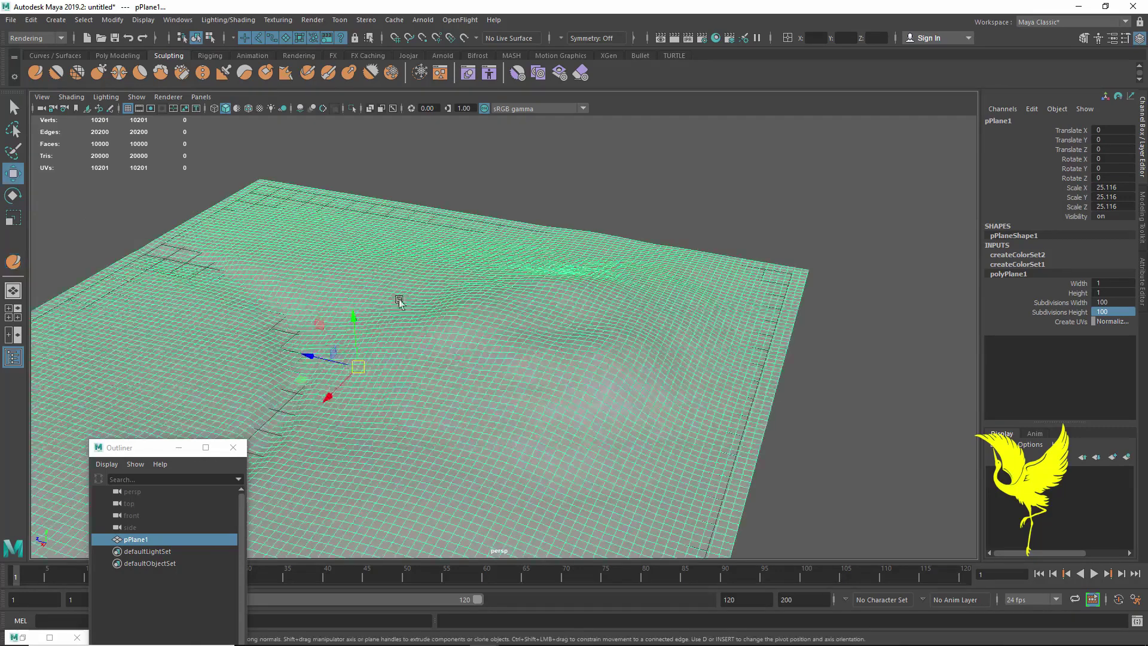
{"action": "mouse_move", "coordinate": [603, 393]}
{"action": "left_mouse_down", "text": "alt"}
{"action": "mouse_move", "coordinate": [565, 415]}
{"action": "mouse_move", "coordinate": [586, 419]}
{"action": "left_mouse_up", "text": "alt"}
{"action": "mouse_move", "coordinate": [570, 304]}
{"action": "right_mouse_down"}
{"action": "mouse_move", "coordinate": [571, 354]}
{"action": "mouse_move", "coordinate": [522, 299]}
{"action": "right_mouse_up"}
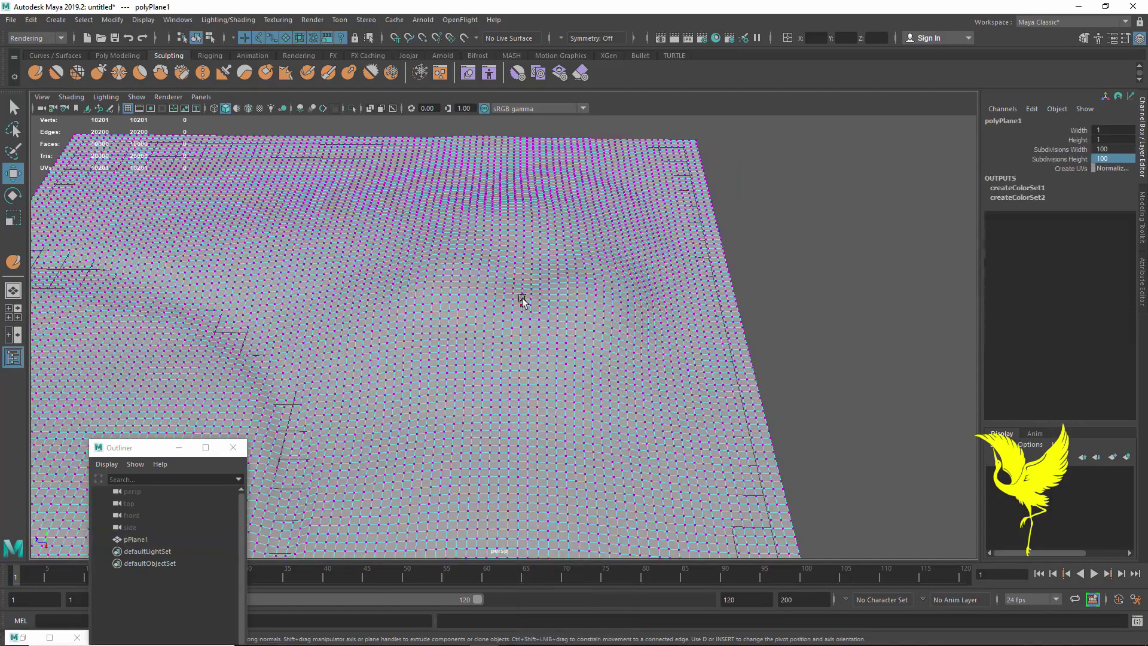
{"action": "left_click_drag", "start_coordinate": [531, 254], "coordinate": [564, 286]}
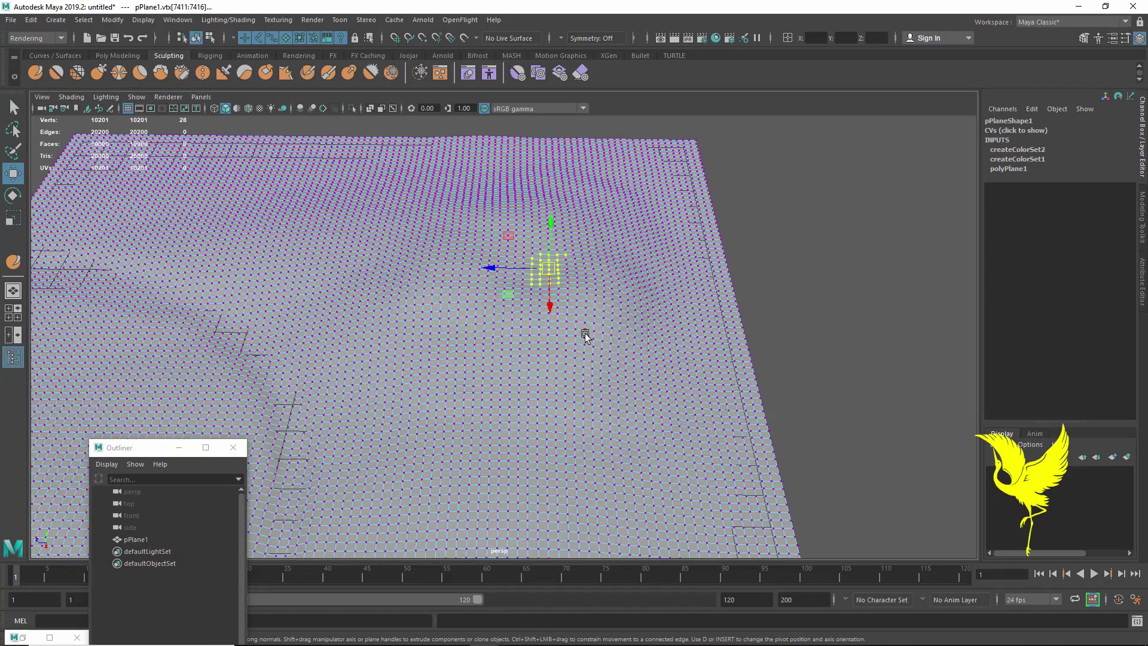
{"action": "key", "text": "space"}
{"action": "left_click_drag", "start_coordinate": [584, 333], "coordinate": [536, 332]}
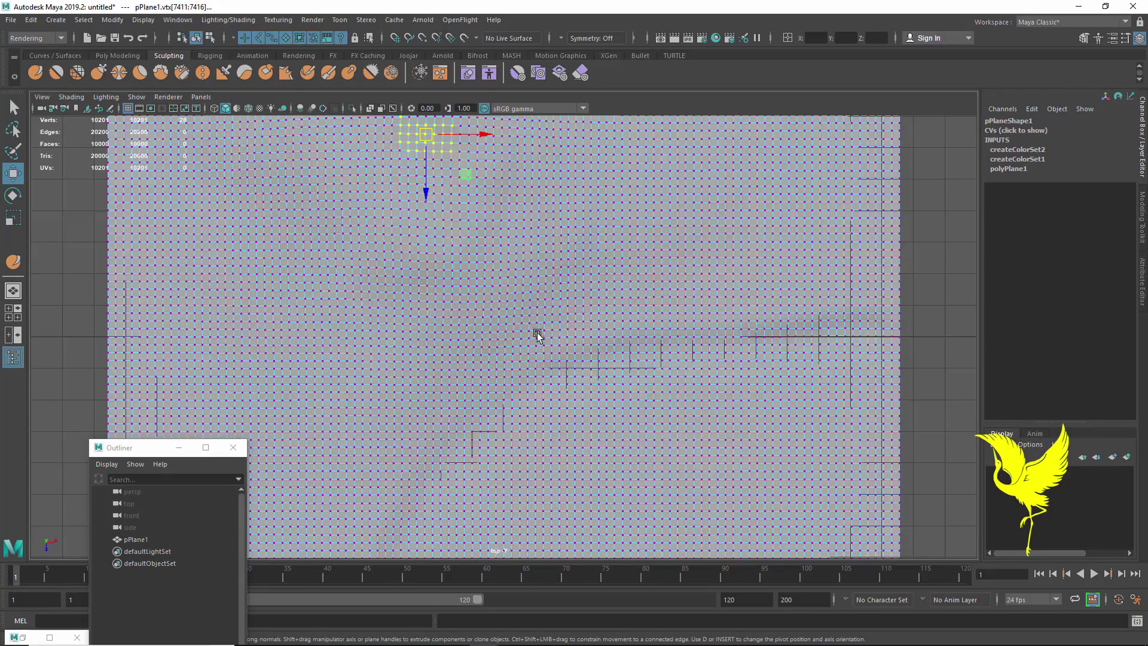
{"action": "scroll", "coordinate": [541, 335], "scroll_direction": "down", "scroll_amount": 1}
{"action": "middle_click_drag", "start_coordinate": [536, 294], "coordinate": [529, 419], "text": "alt"}
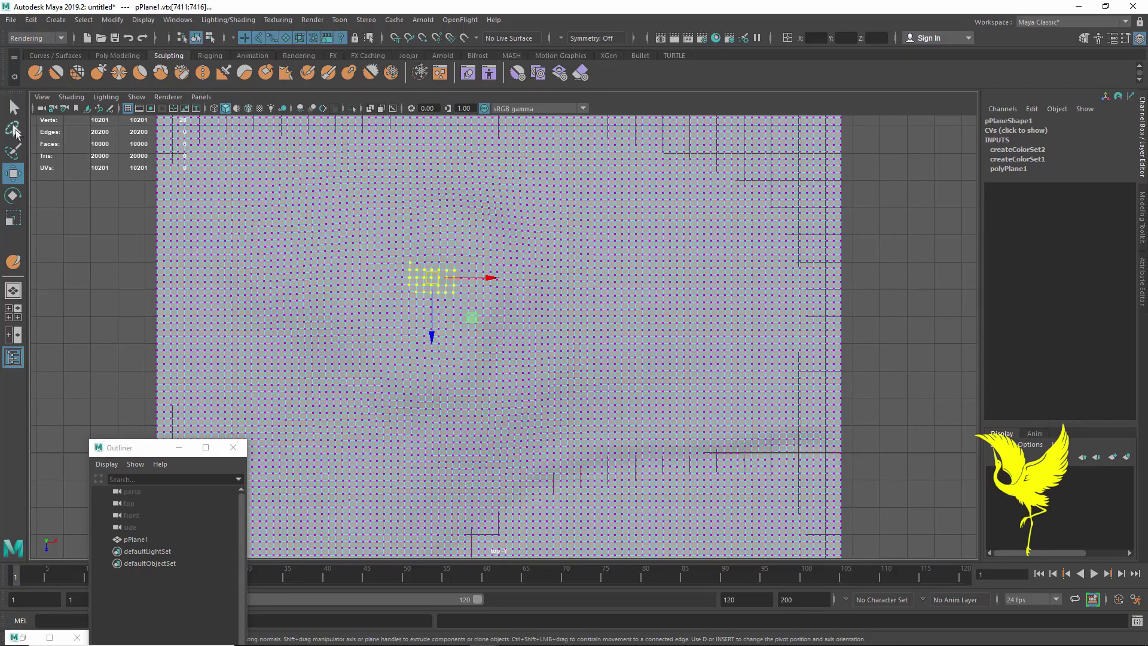
{"action": "left_click", "coordinate": [13, 129]}
{"action": "mouse_move", "coordinate": [366, 266]}
{"action": "left_mouse_down"}
{"action": "mouse_move", "coordinate": [498, 254]}
{"action": "mouse_move", "coordinate": [494, 300]}
{"action": "mouse_move", "coordinate": [464, 351]}
{"action": "mouse_move", "coordinate": [355, 372]}
{"action": "mouse_move", "coordinate": [333, 299]}
{"action": "mouse_move", "coordinate": [379, 253]}
{"action": "left_mouse_up"}
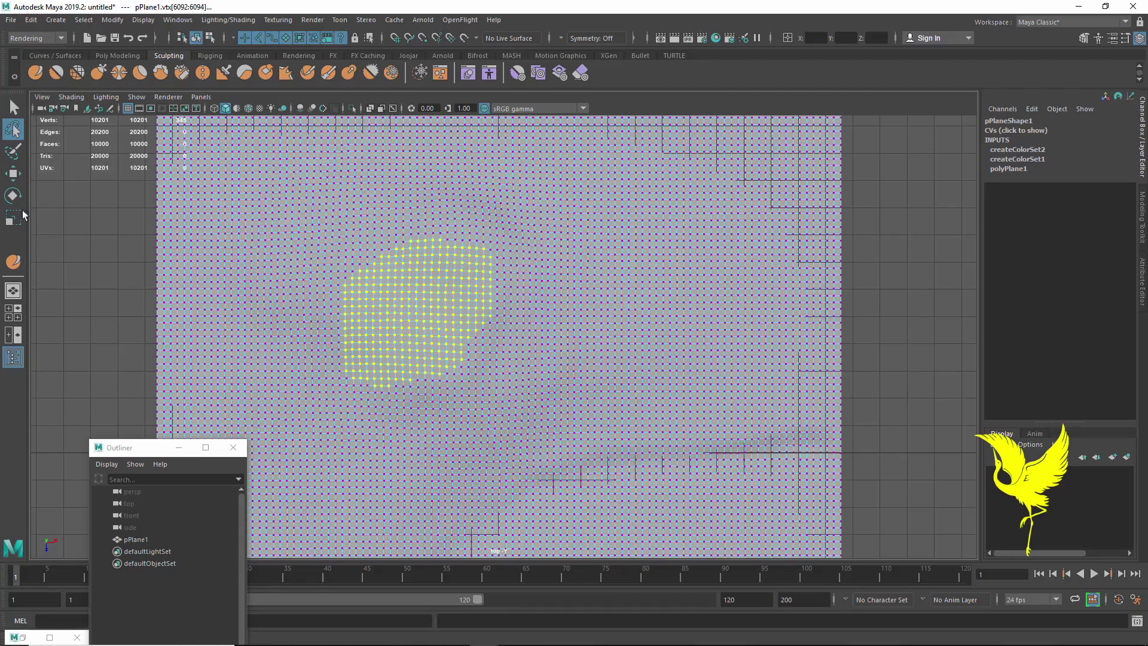
{"action": "key", "text": "space"}
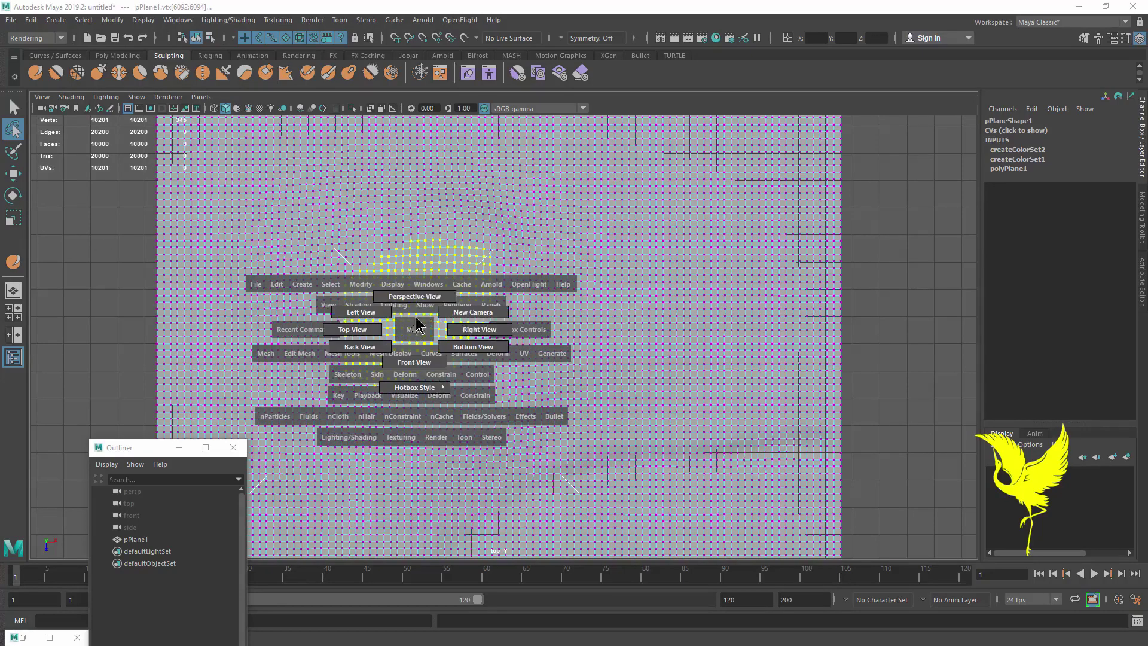
- Raise the selected vertices into a plateau and scale them flat in Y
{"action": "left_click", "coordinate": [415, 297]}
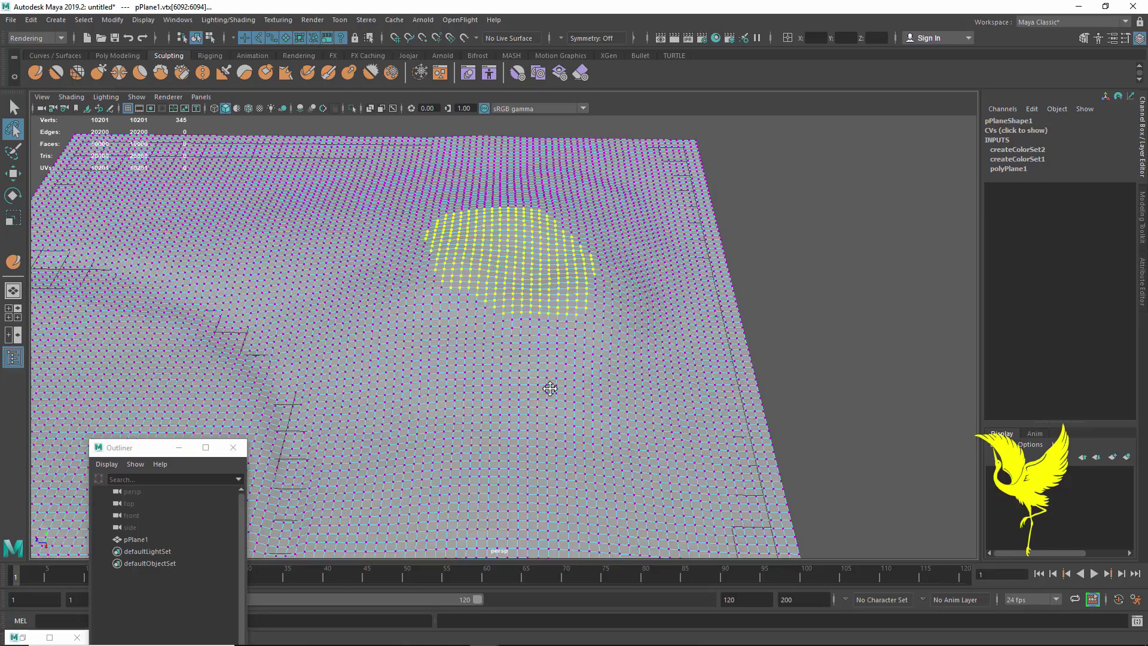
{"action": "mouse_move", "coordinate": [550, 388]}
{"action": "left_mouse_down", "text": "alt"}
{"action": "mouse_move", "coordinate": [530, 453]}
{"action": "mouse_move", "coordinate": [526, 420]}
{"action": "left_mouse_up", "text": "alt"}
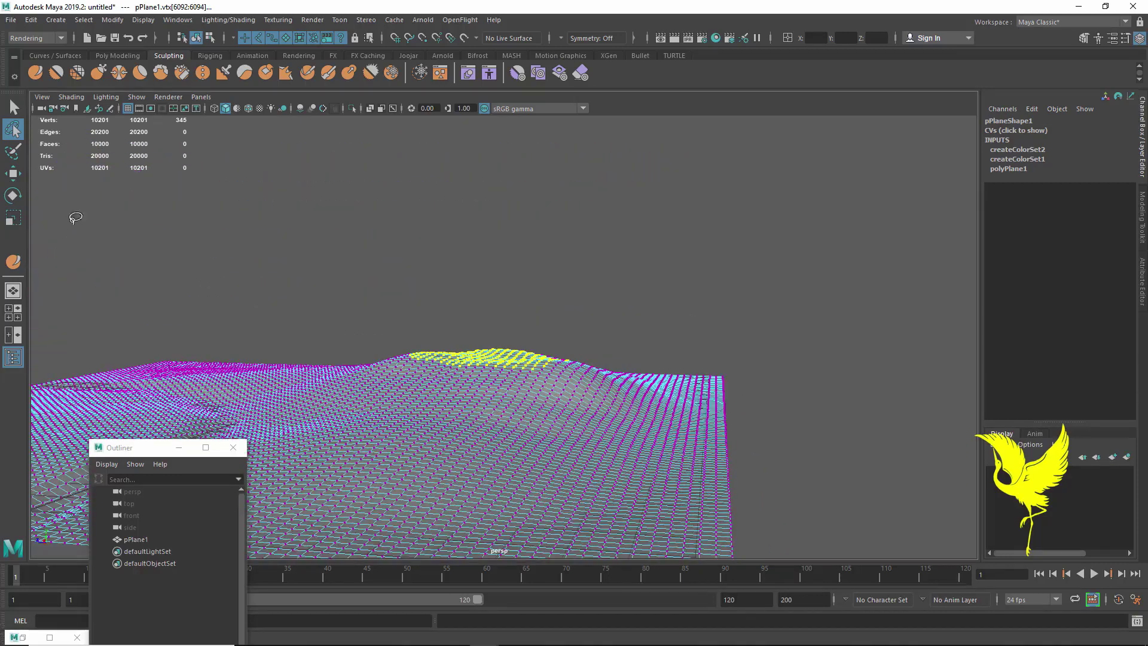
{"action": "left_click", "coordinate": [13, 174]}
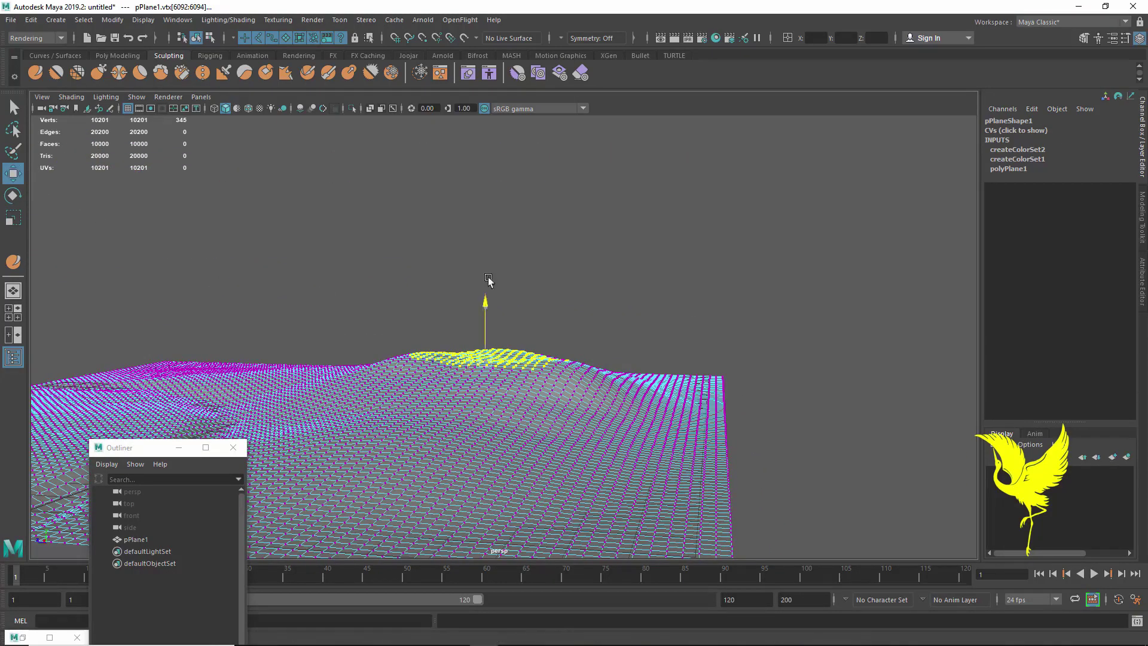
{"action": "mouse_move", "coordinate": [487, 308]}
{"action": "left_mouse_down"}
{"action": "mouse_move", "coordinate": [487, 271]}
{"action": "mouse_move", "coordinate": [526, 323]}
{"action": "mouse_move", "coordinate": [607, 366]}
{"action": "left_mouse_up"}
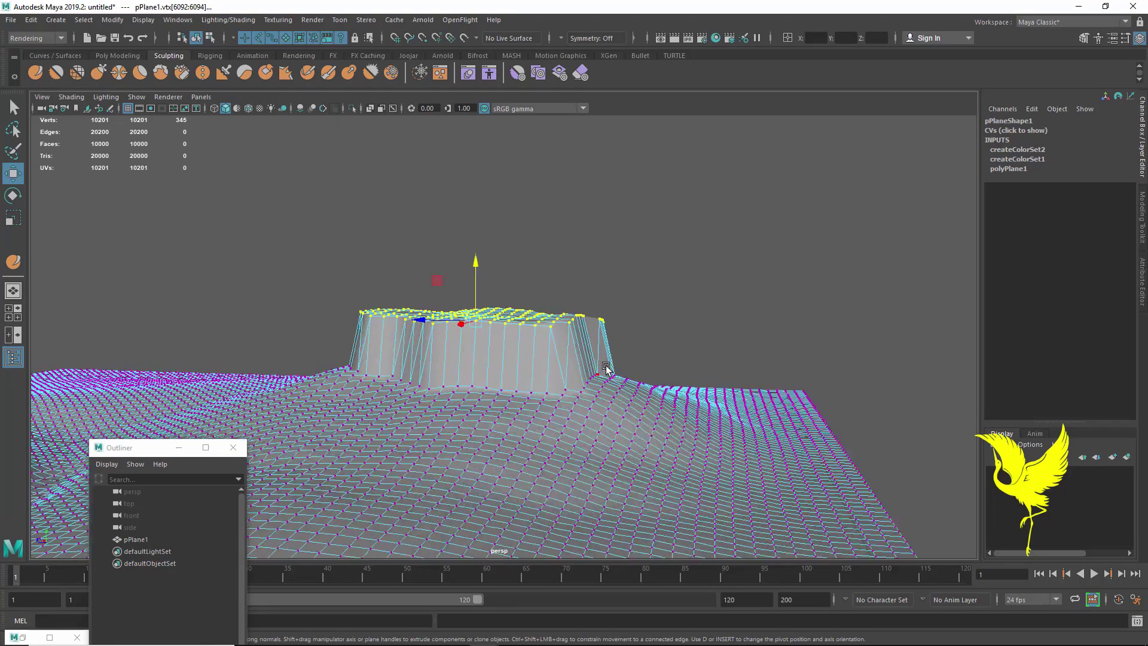
{"action": "left_click_drag", "start_coordinate": [625, 409], "coordinate": [613, 415], "text": "alt"}
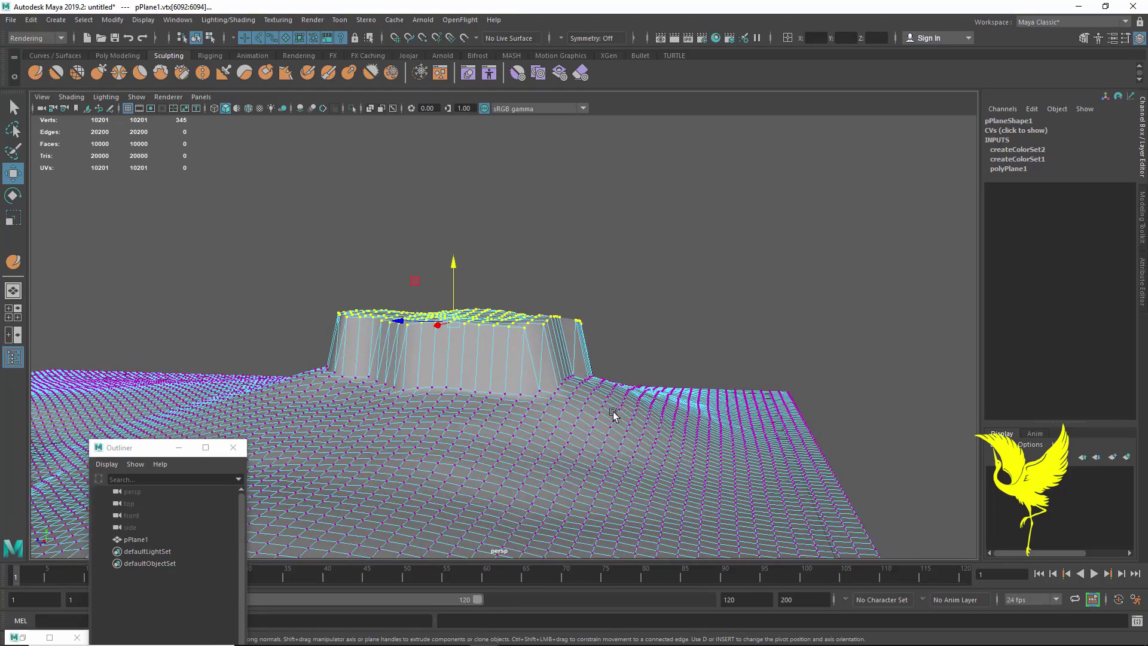
{"action": "left_click", "coordinate": [13, 217]}
{"action": "left_click_drag", "start_coordinate": [454, 264], "coordinate": [451, 337]}
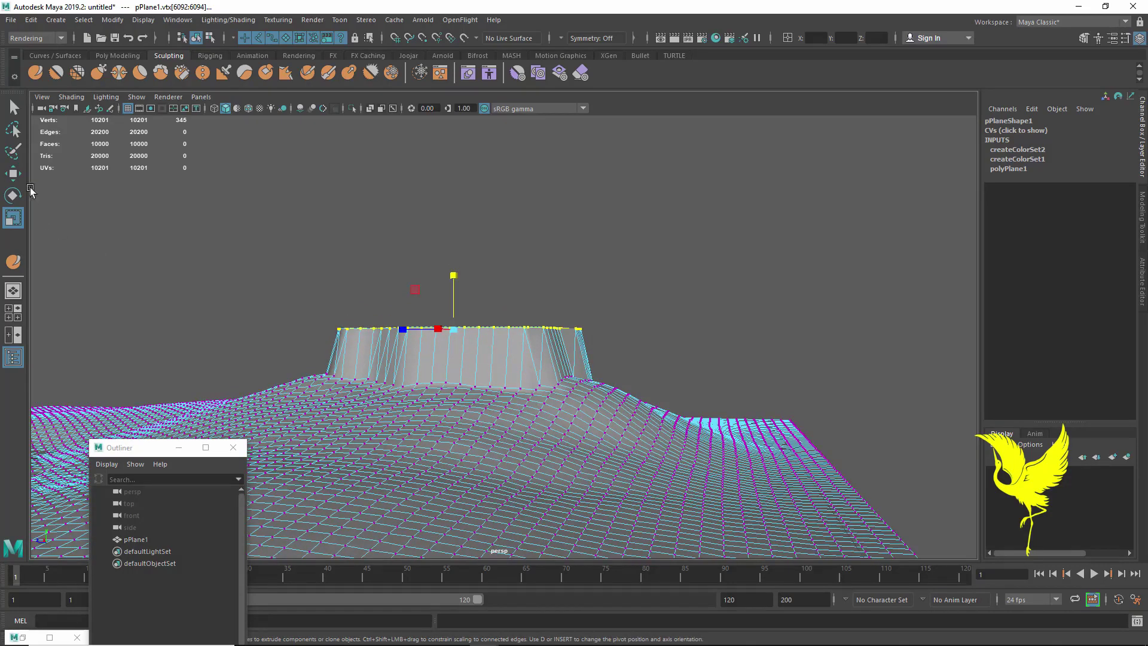
- Lower the flattened patch back down into a level basin and inspect it
{"action": "left_click", "coordinate": [13, 174]}
{"action": "scroll", "coordinate": [613, 371], "scroll_direction": "up", "scroll_amount": 2}
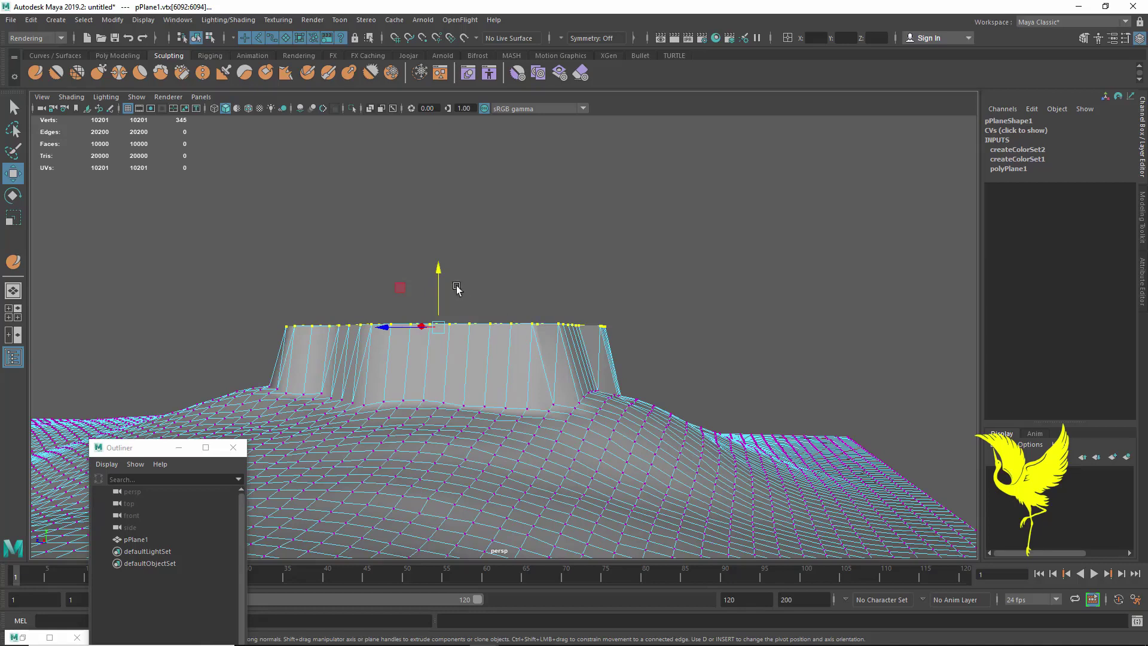
{"action": "mouse_move", "coordinate": [439, 266]}
{"action": "left_mouse_down"}
{"action": "mouse_move", "coordinate": [454, 337]}
{"action": "mouse_move", "coordinate": [576, 333]}
{"action": "mouse_move", "coordinate": [608, 441]}
{"action": "mouse_move", "coordinate": [440, 436]}
{"action": "mouse_move", "coordinate": [654, 435]}
{"action": "mouse_move", "coordinate": [533, 444]}
{"action": "mouse_move", "coordinate": [610, 464]}
{"action": "mouse_move", "coordinate": [622, 461]}
{"action": "mouse_move", "coordinate": [622, 397]}
{"action": "mouse_move", "coordinate": [640, 430]}
{"action": "mouse_move", "coordinate": [627, 411]}
{"action": "left_mouse_up"}
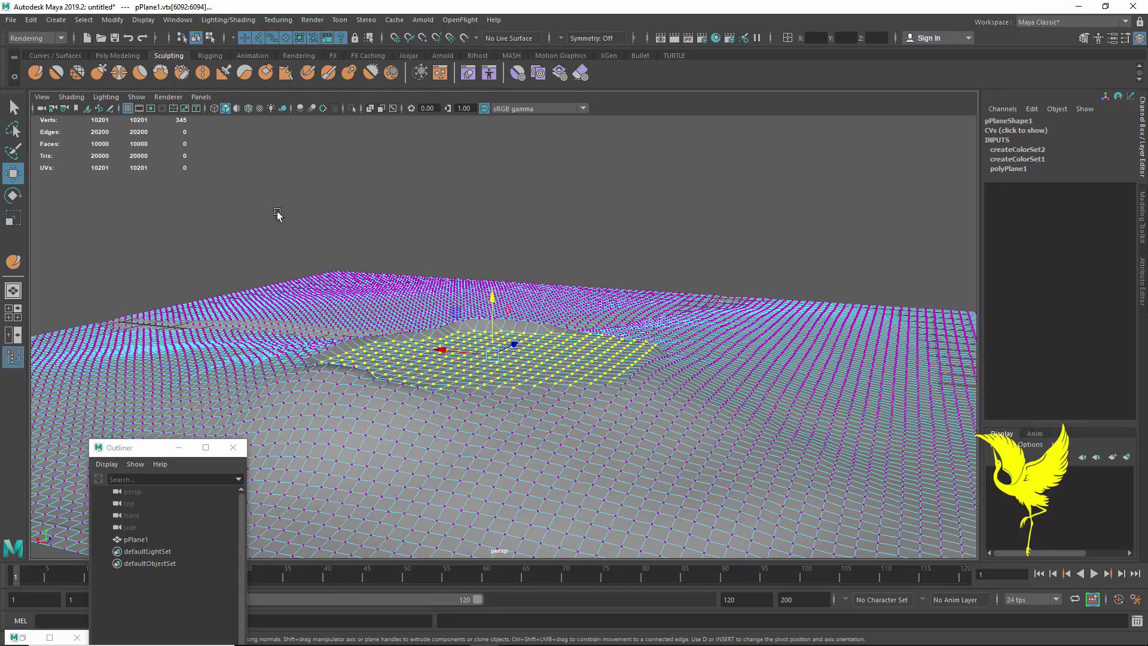
{"action": "left_click_drag", "start_coordinate": [511, 311], "coordinate": [579, 373], "text": "alt"}
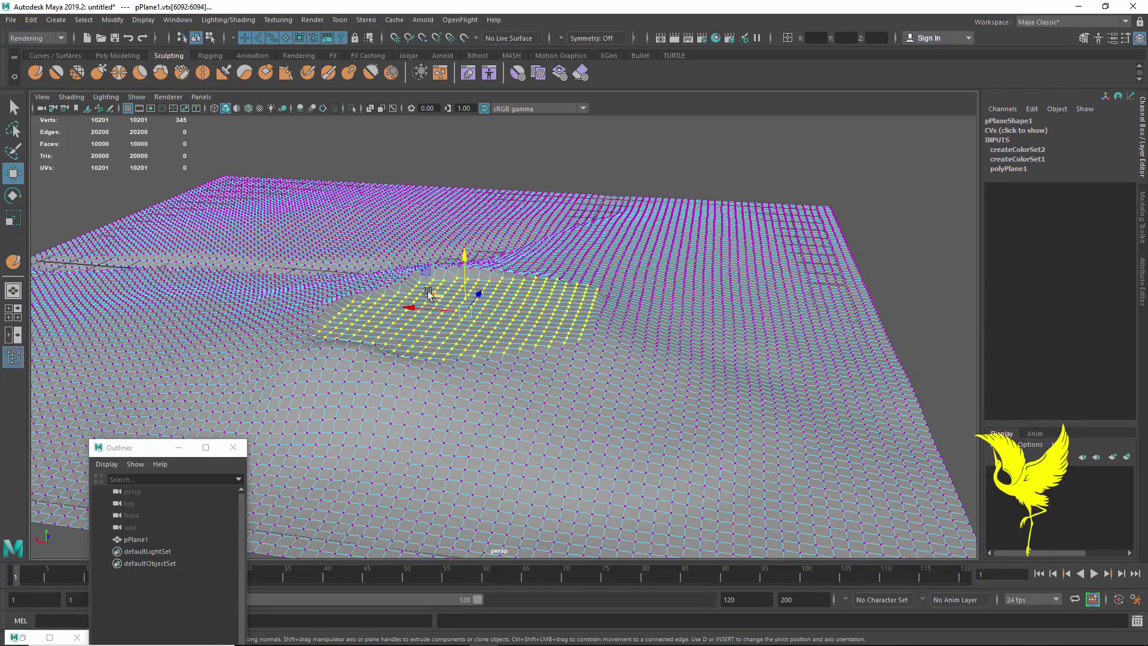
{"action": "mouse_move", "coordinate": [428, 291]}
{"action": "left_mouse_down", "text": "alt"}
{"action": "mouse_move", "coordinate": [449, 281]}
{"action": "mouse_move", "coordinate": [387, 320]}
{"action": "mouse_move", "coordinate": [550, 311]}
{"action": "left_mouse_up", "text": "alt"}
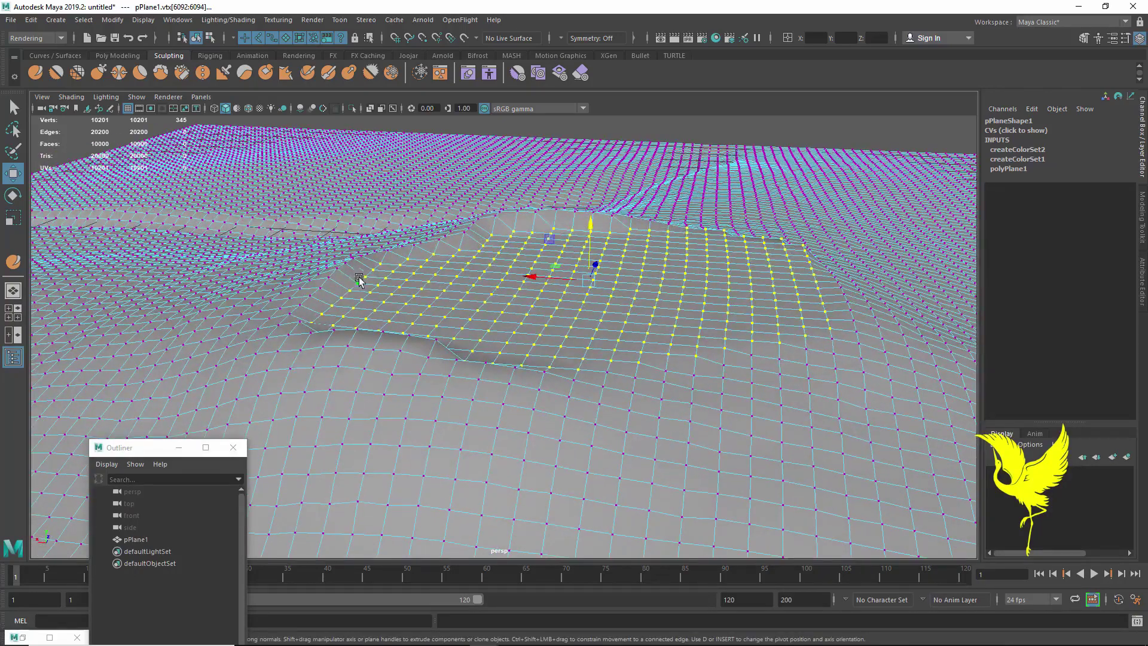
{"action": "mouse_move", "coordinate": [358, 280]}
{"action": "left_mouse_down", "text": "alt"}
{"action": "mouse_move", "coordinate": [463, 317]}
{"action": "mouse_move", "coordinate": [489, 308]}
{"action": "left_mouse_up", "text": "alt"}
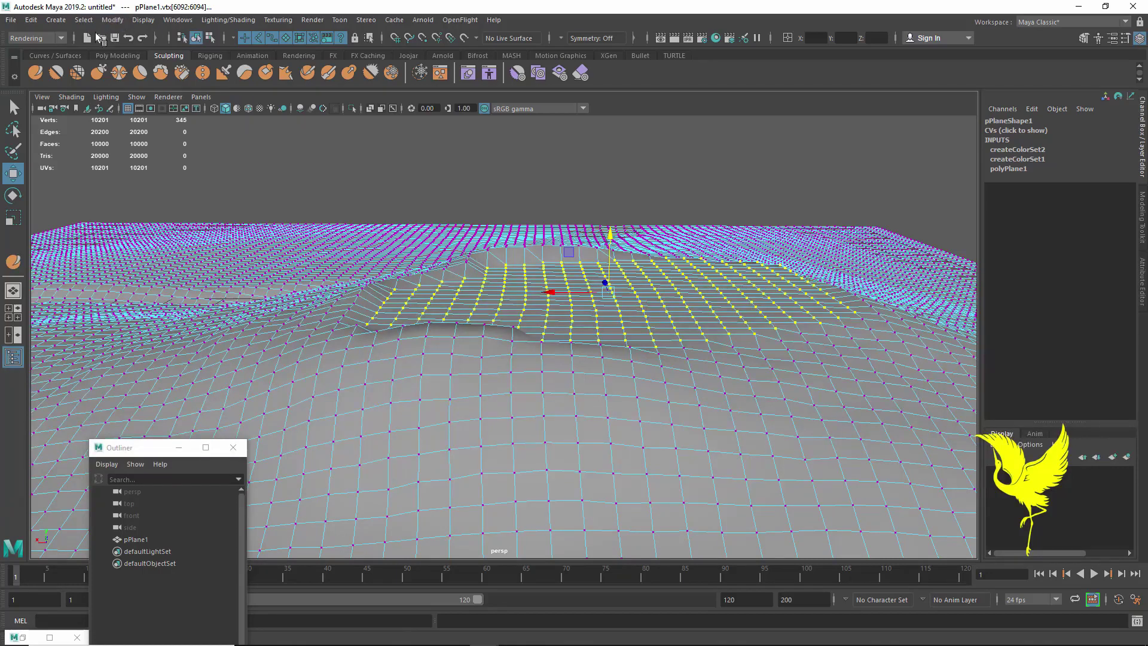
- Switch to the Modeling menu set and apply Mesh Tools > Average Vertices
{"action": "left_click", "coordinate": [66, 36]}
{"action": "left_click", "coordinate": [38, 51]}
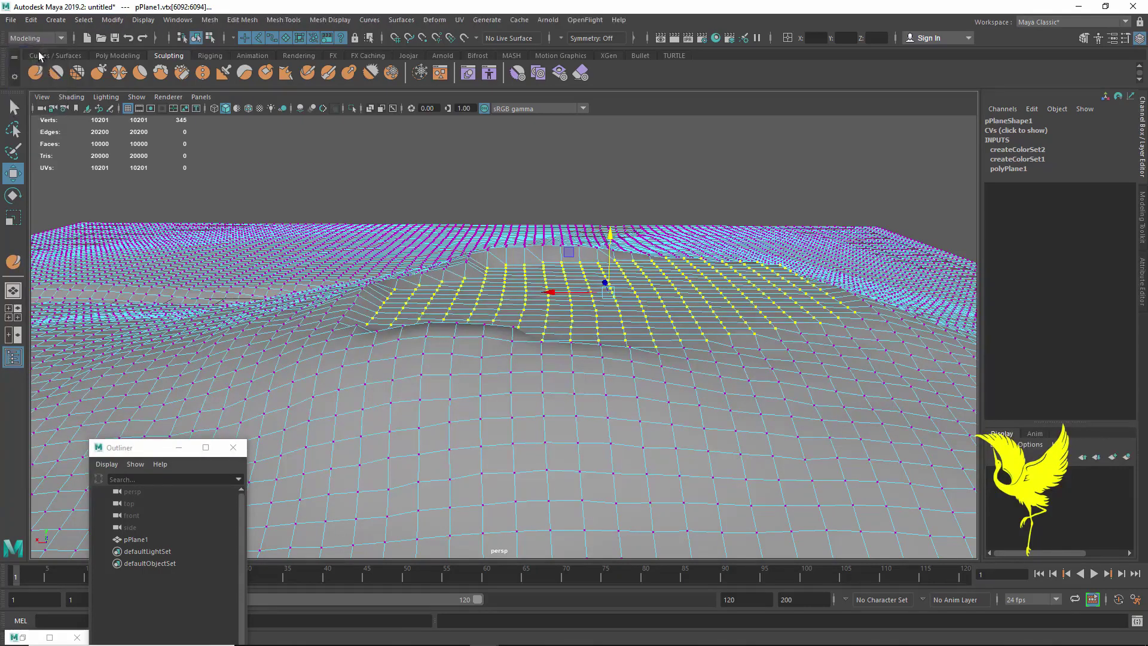
{"action": "left_click", "coordinate": [209, 20]}
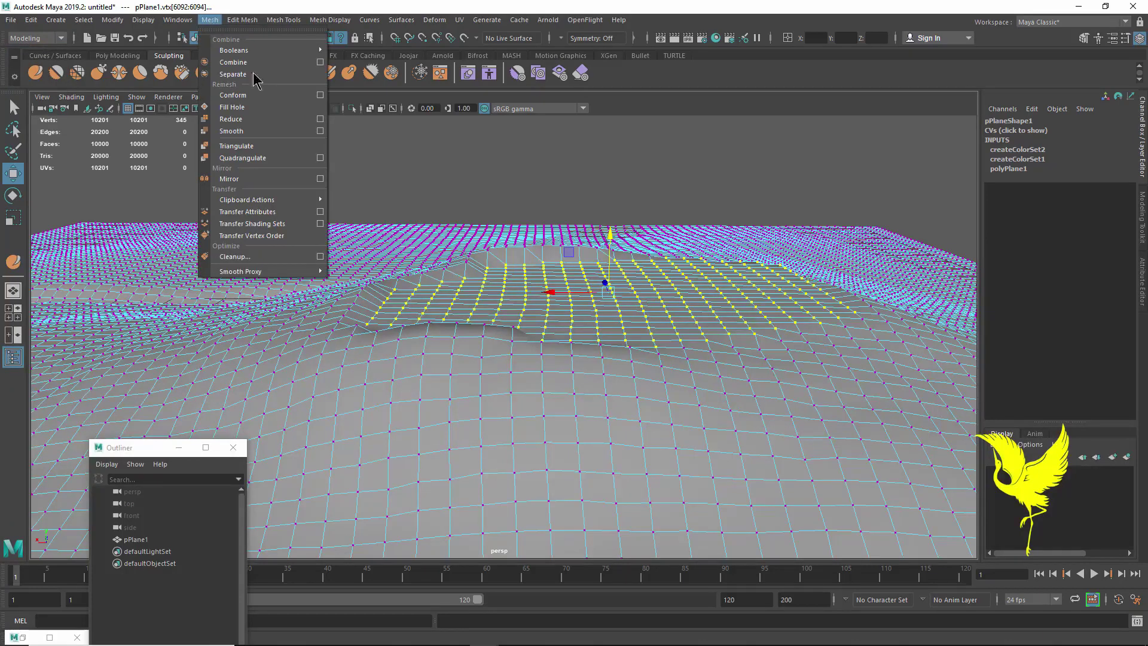
{"action": "mouse_move", "coordinate": [248, 199]}
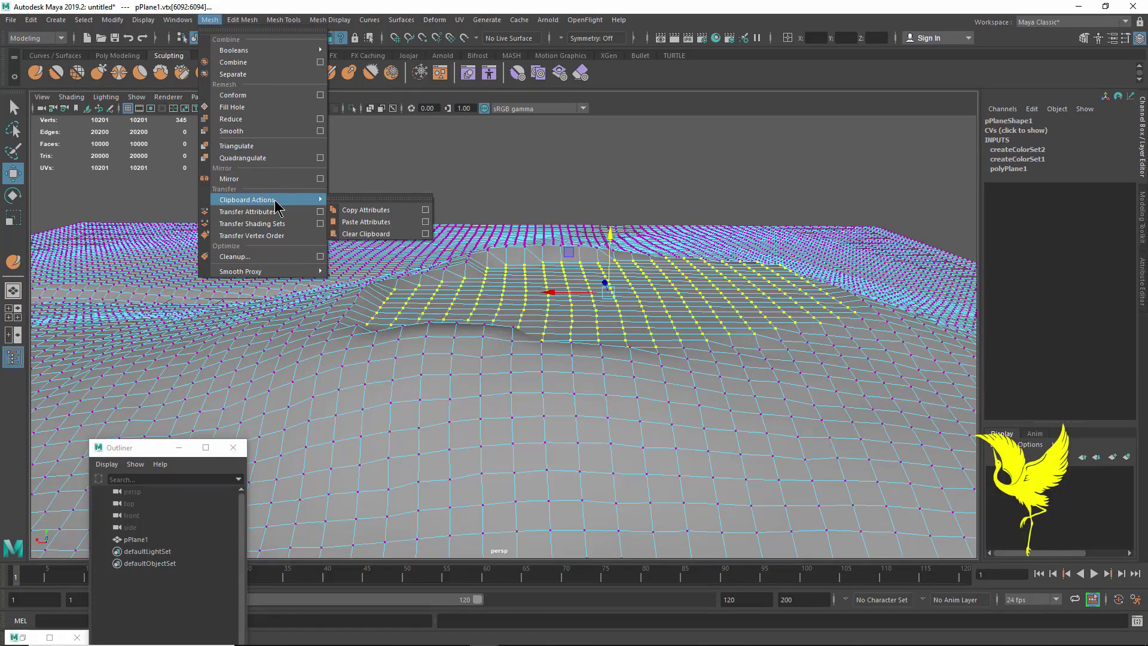
{"action": "left_click", "coordinate": [242, 27]}
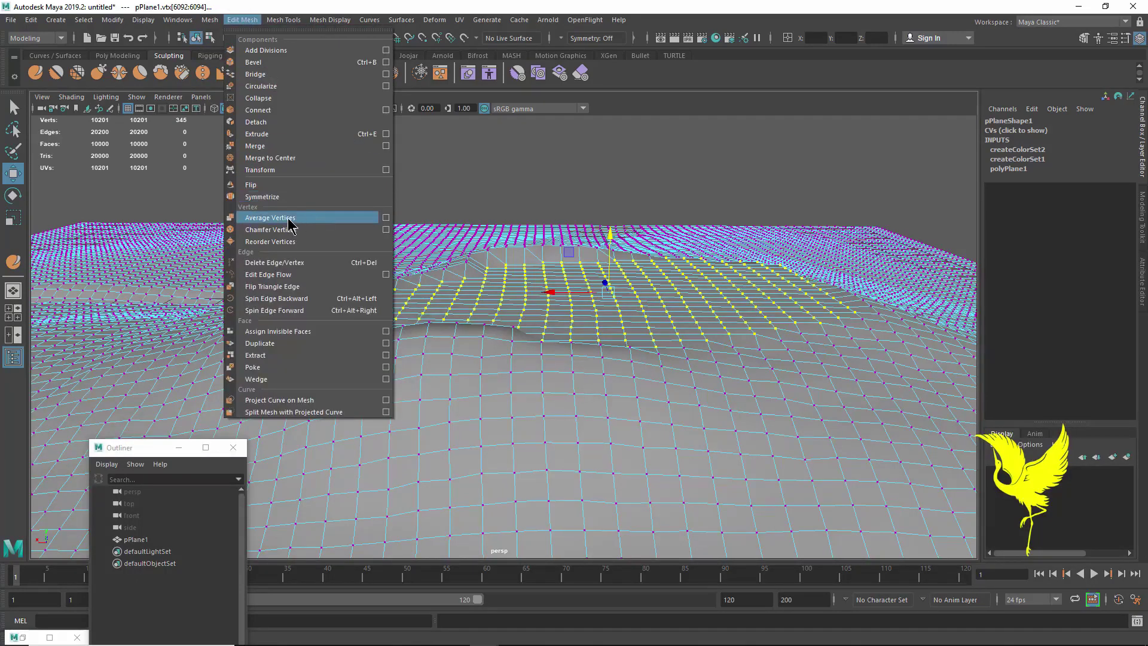
{"action": "left_click", "coordinate": [290, 218]}
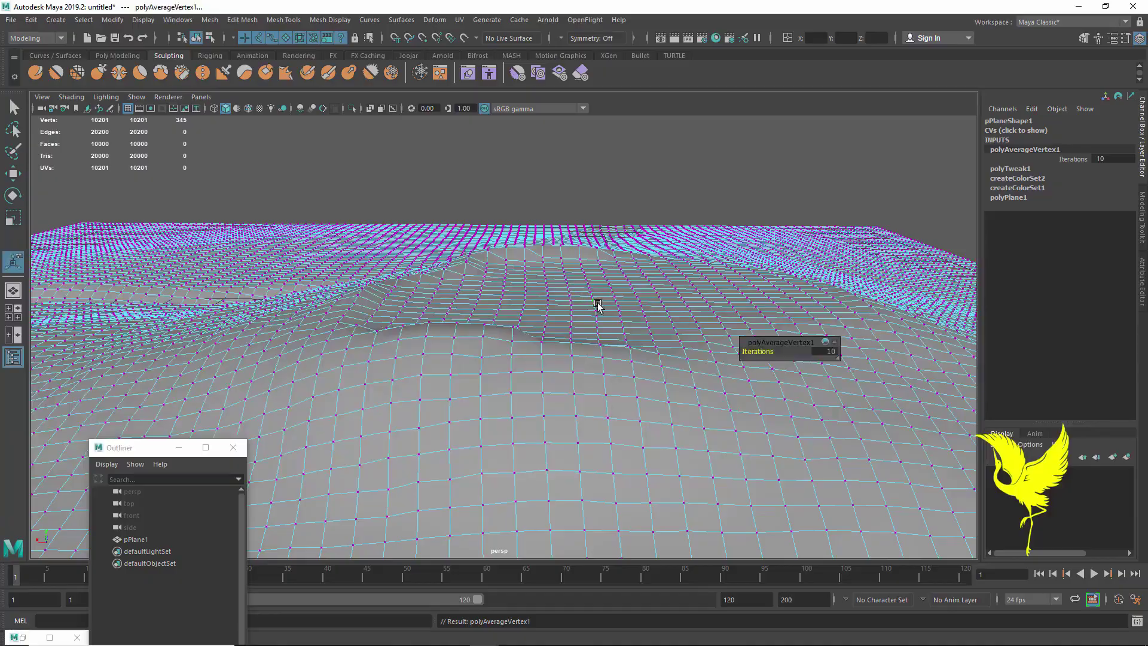
- Select the ridge-top vertices and repeat Average Vertices several times
{"action": "mouse_move", "coordinate": [535, 312]}
{"action": "left_mouse_down", "text": "alt"}
{"action": "mouse_move", "coordinate": [574, 377]}
{"action": "mouse_move", "coordinate": [525, 379]}
{"action": "mouse_move", "coordinate": [628, 350]}
{"action": "mouse_move", "coordinate": [597, 389]}
{"action": "mouse_move", "coordinate": [607, 394]}
{"action": "mouse_move", "coordinate": [580, 385]}
{"action": "left_mouse_up", "text": "alt"}
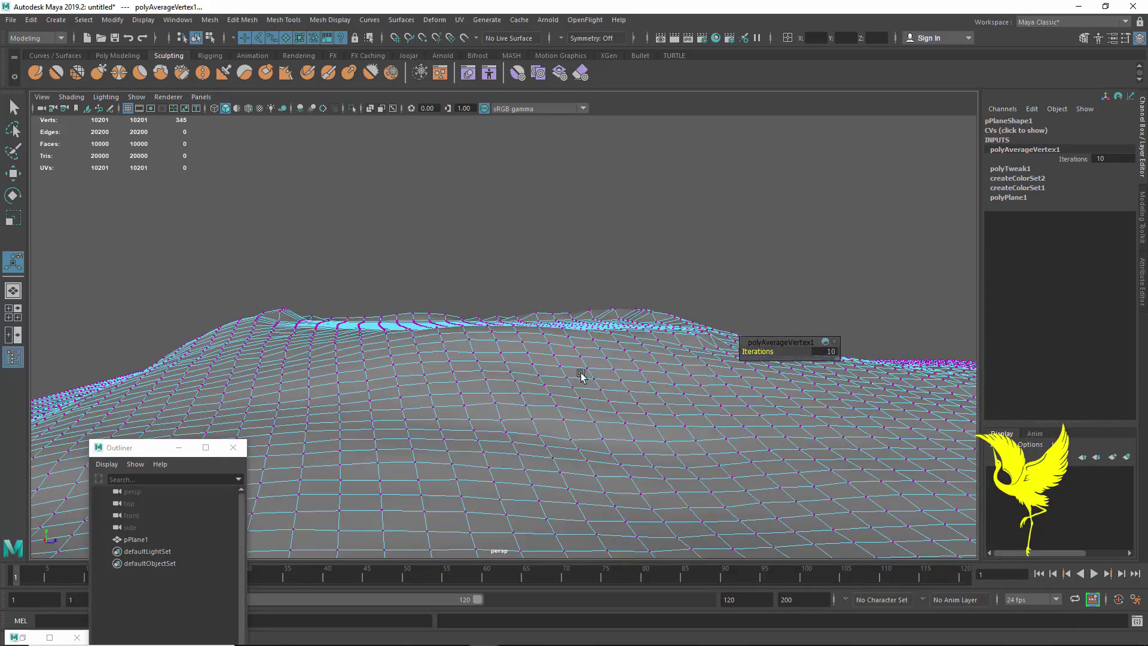
{"action": "mouse_move", "coordinate": [250, 286]}
{"action": "left_mouse_down"}
{"action": "mouse_move", "coordinate": [316, 305]}
{"action": "mouse_move", "coordinate": [690, 322]}
{"action": "left_mouse_up"}
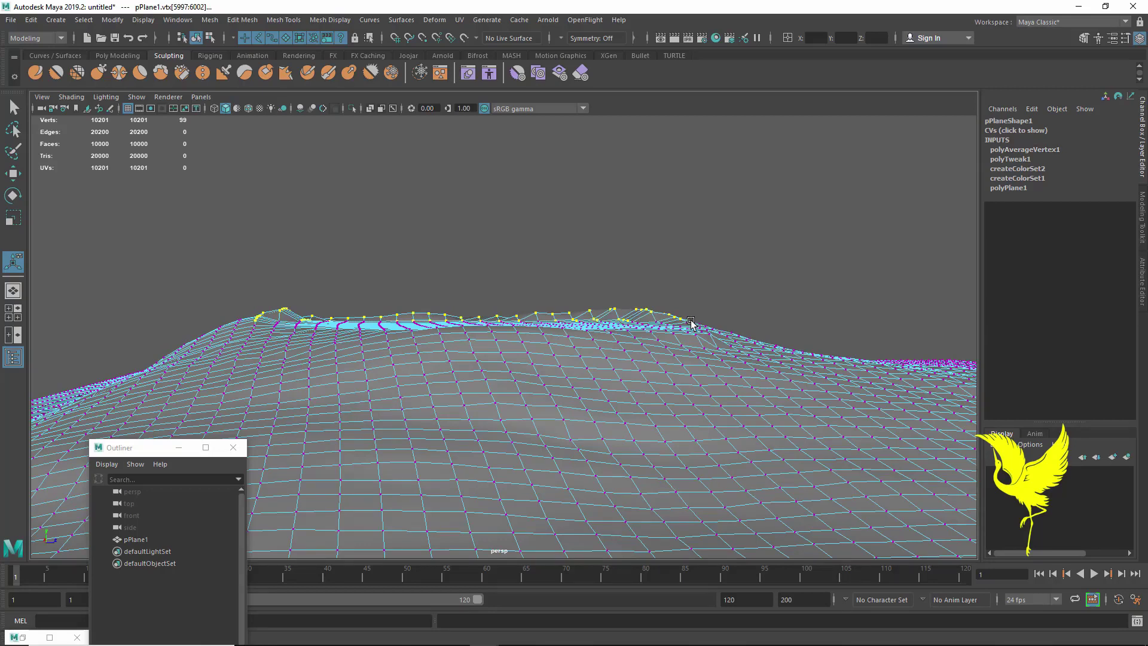
{"action": "key", "text": "g"}
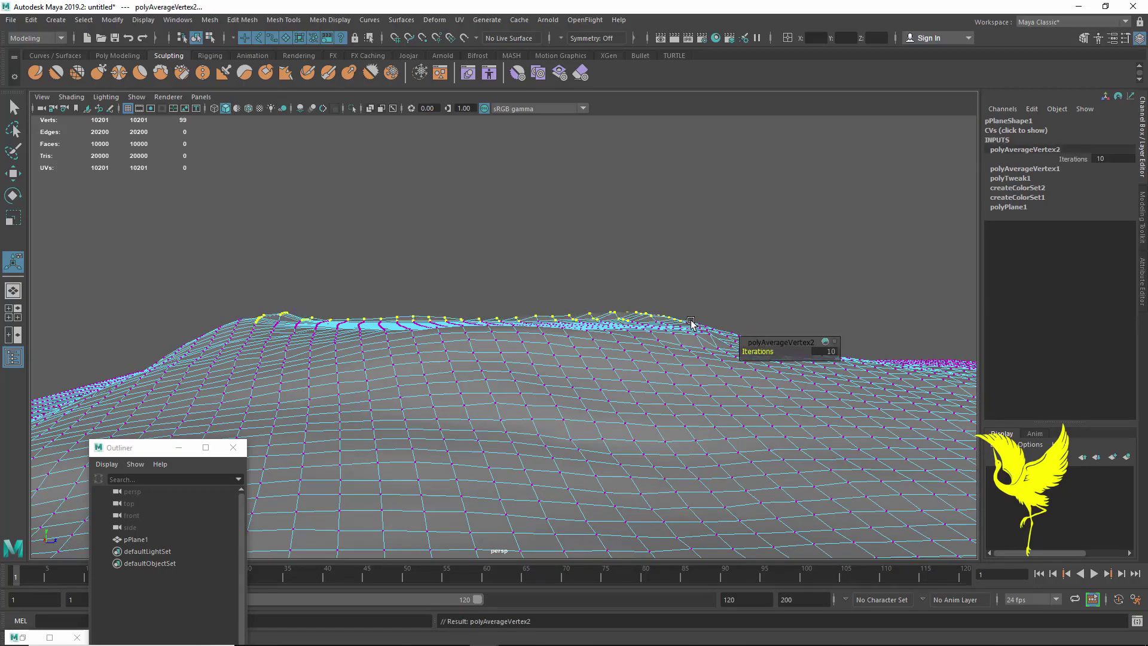
{"action": "key", "text": "g"}
{"action": "key", "text": "g"}
{"action": "key", "text": "g"}
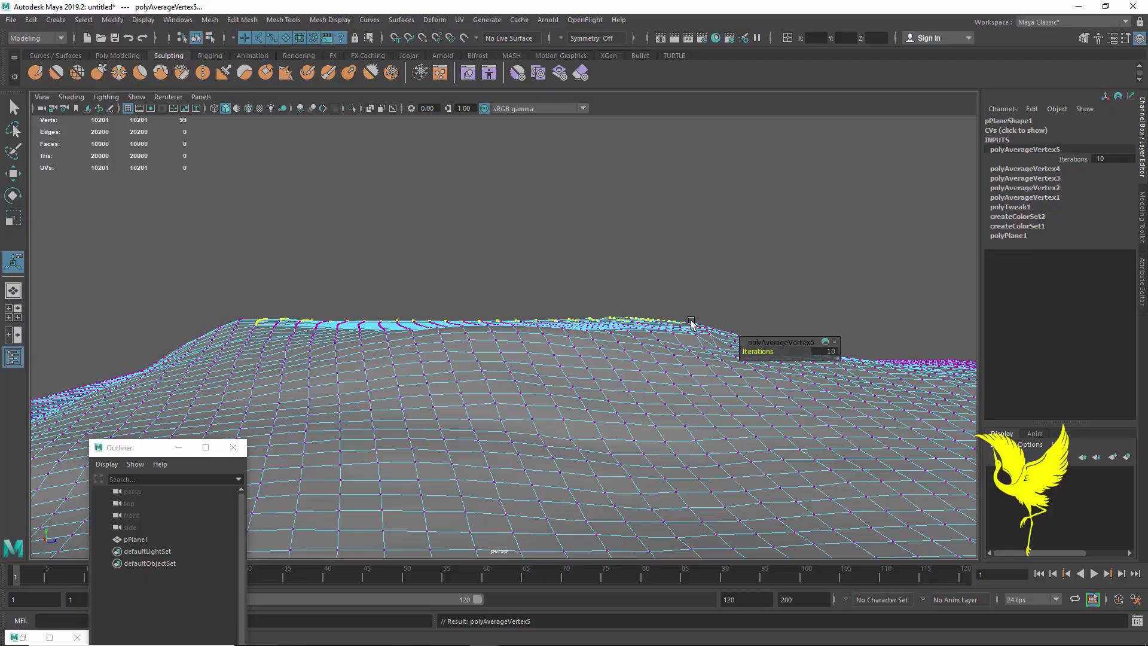
- View the smoothed terrain from above and return to Object Mode
{"action": "mouse_move", "coordinate": [492, 359]}
{"action": "left_mouse_down", "text": "alt"}
{"action": "mouse_move", "coordinate": [425, 371]}
{"action": "mouse_move", "coordinate": [497, 397]}
{"action": "mouse_move", "coordinate": [532, 393]}
{"action": "mouse_move", "coordinate": [382, 366]}
{"action": "mouse_move", "coordinate": [385, 353]}
{"action": "mouse_move", "coordinate": [501, 374]}
{"action": "mouse_move", "coordinate": [644, 362]}
{"action": "left_mouse_up", "text": "alt"}
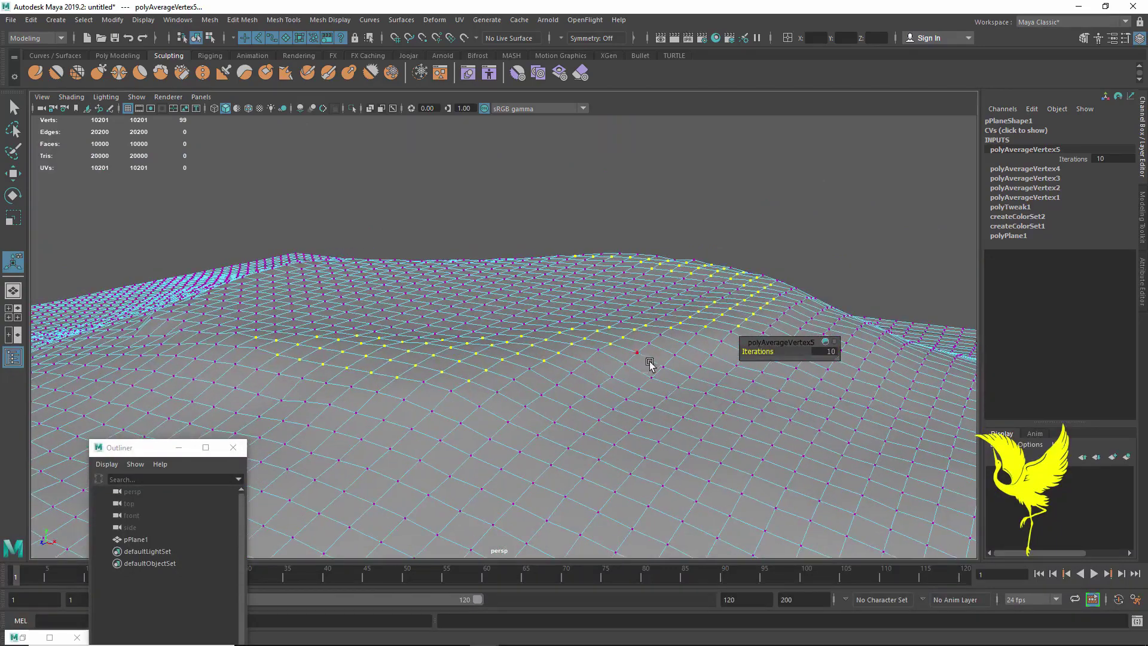
{"action": "scroll", "coordinate": [607, 390], "scroll_direction": "down", "scroll_amount": 5}
{"action": "scroll", "coordinate": [604, 387], "scroll_direction": "down", "scroll_amount": 1}
{"action": "scroll", "coordinate": [601, 384], "scroll_direction": "up", "scroll_amount": 3}
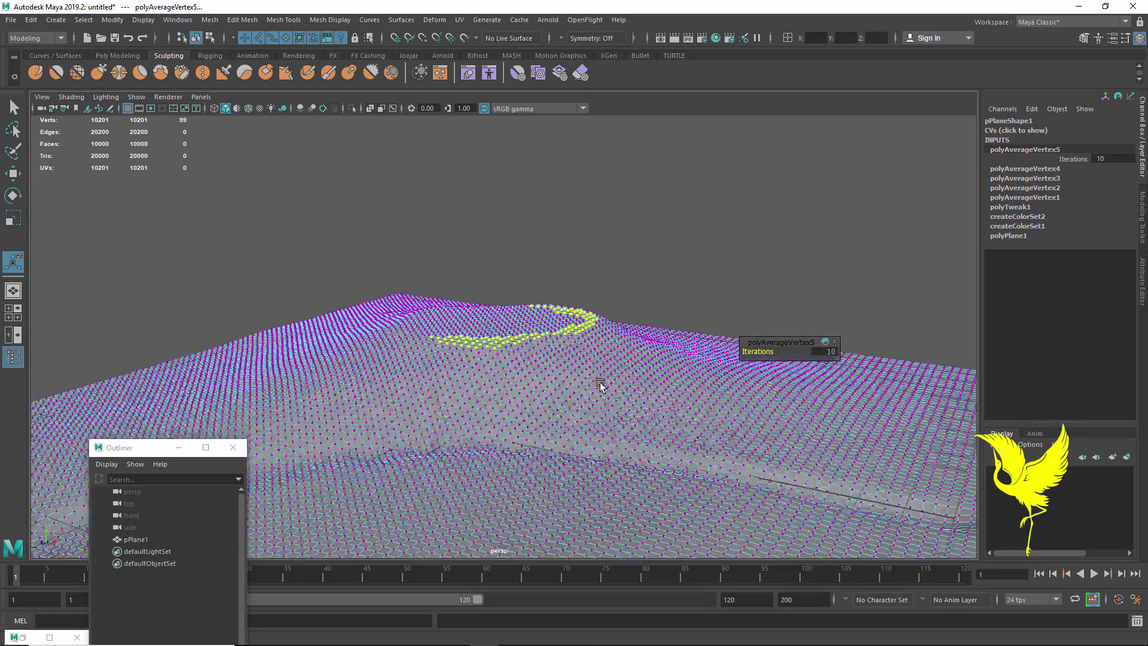
{"action": "scroll", "coordinate": [600, 384], "scroll_direction": "up", "scroll_amount": 2}
{"action": "scroll", "coordinate": [600, 384], "scroll_direction": "down", "scroll_amount": 3}
{"action": "scroll", "coordinate": [599, 384], "scroll_direction": "down", "scroll_amount": 3}
{"action": "mouse_move", "coordinate": [600, 384]}
{"action": "left_mouse_down", "text": "alt"}
{"action": "mouse_move", "coordinate": [636, 361]}
{"action": "mouse_move", "coordinate": [631, 404]}
{"action": "mouse_move", "coordinate": [577, 405]}
{"action": "mouse_move", "coordinate": [568, 384]}
{"action": "mouse_move", "coordinate": [610, 385]}
{"action": "mouse_move", "coordinate": [601, 407]}
{"action": "left_mouse_up", "text": "alt"}
{"action": "right_click_drag", "start_coordinate": [561, 305], "coordinate": [618, 293]}
{"action": "left_click_drag", "start_coordinate": [645, 383], "coordinate": [645, 413], "text": "alt"}
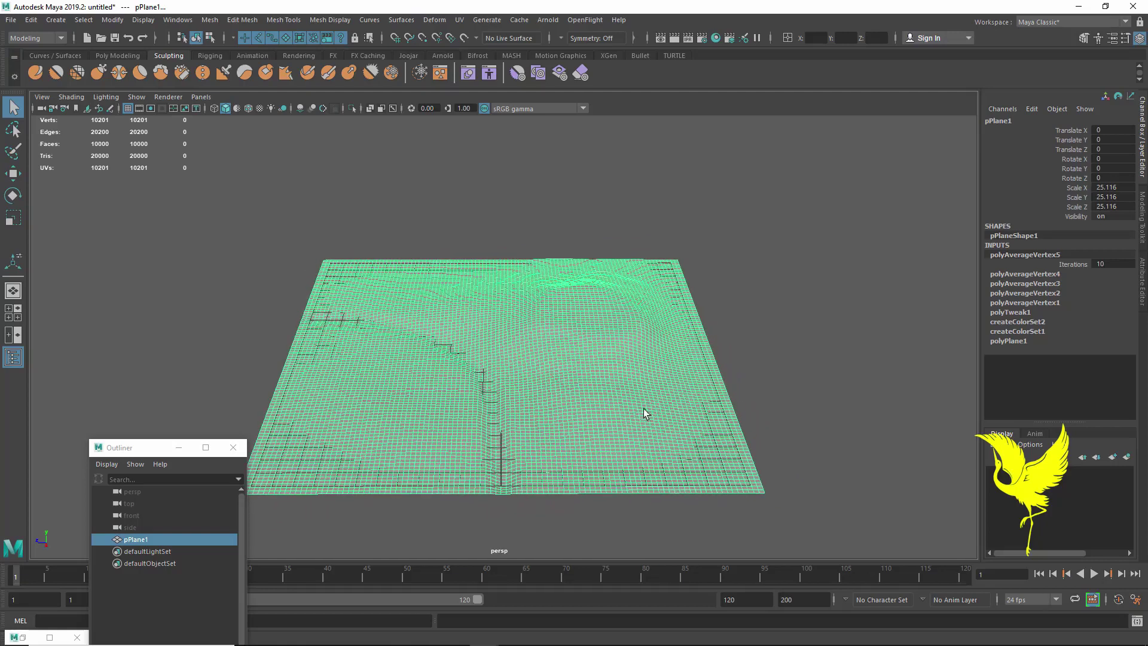
- Save the sculpted terrain under the file name PaintEff.mb
{"action": "left_click", "coordinate": [115, 38]}
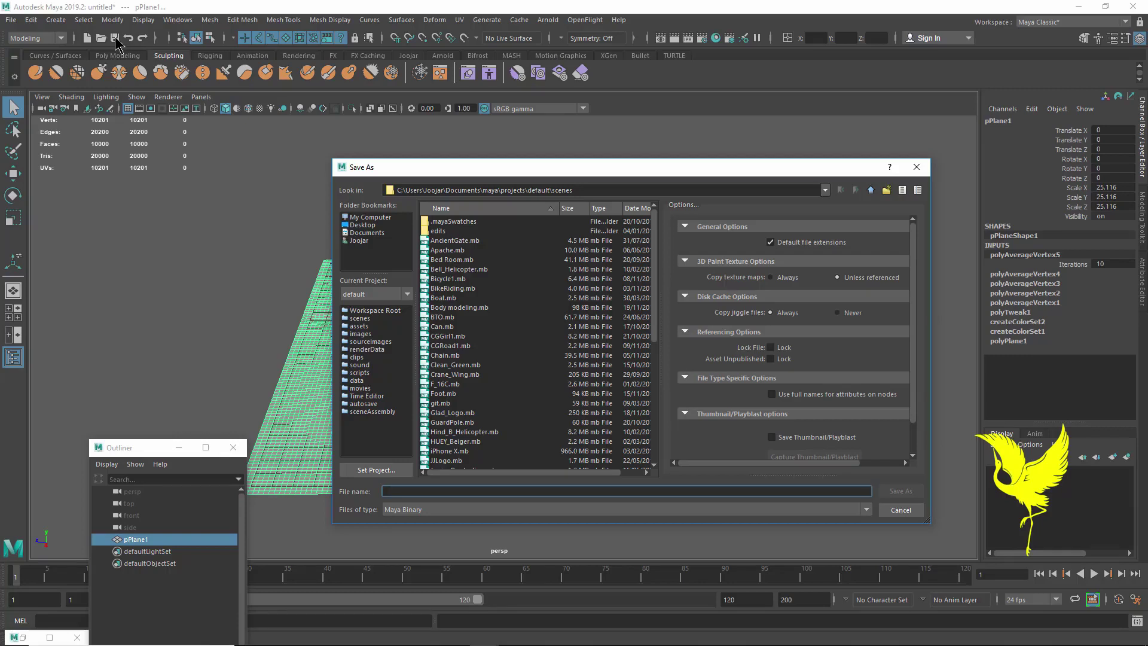
{"action": "type", "text": "PaintEff"}
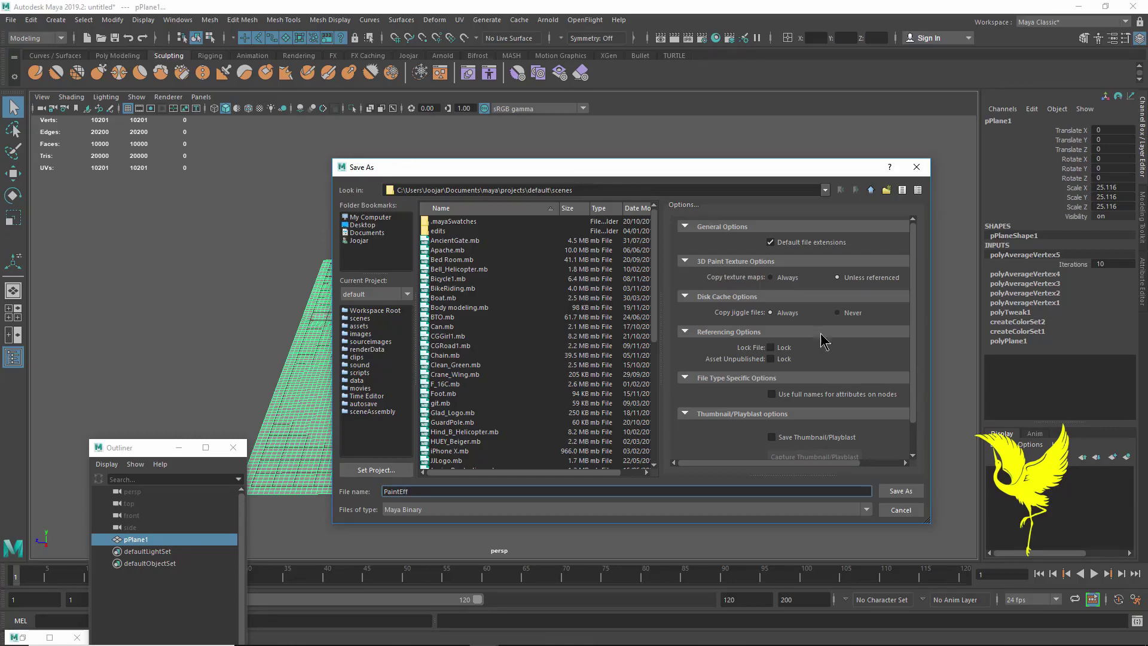
{"action": "left_click", "coordinate": [901, 492]}
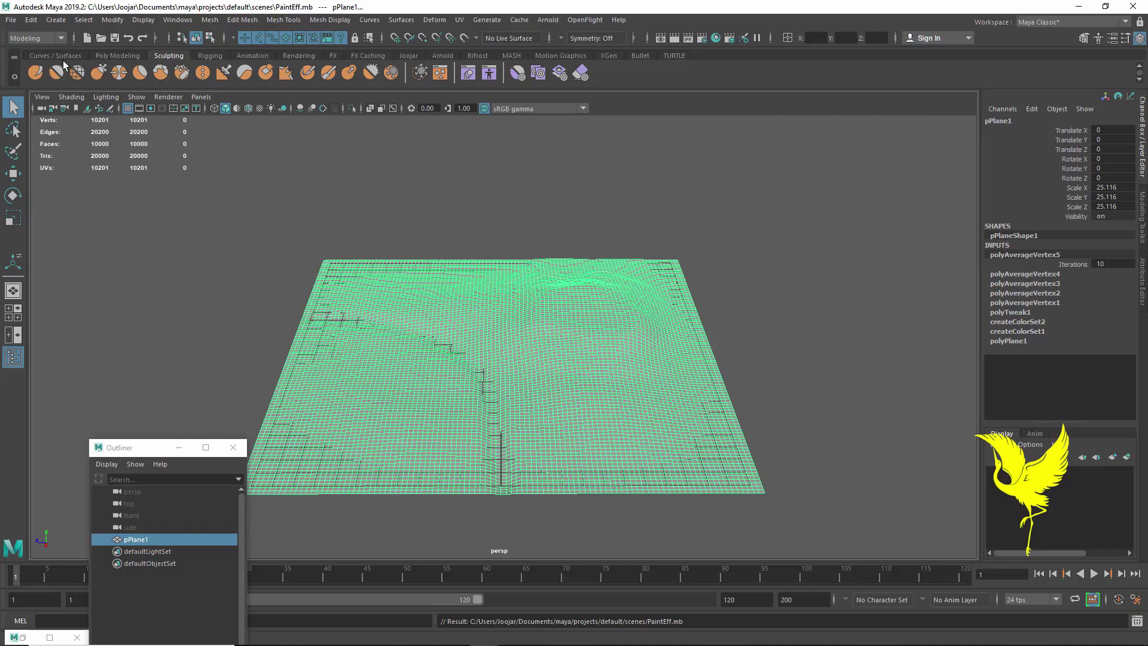
- Delete pPlane1's construction history and freeze its transforms so scale reads 1
{"action": "left_click", "coordinate": [118, 55]}
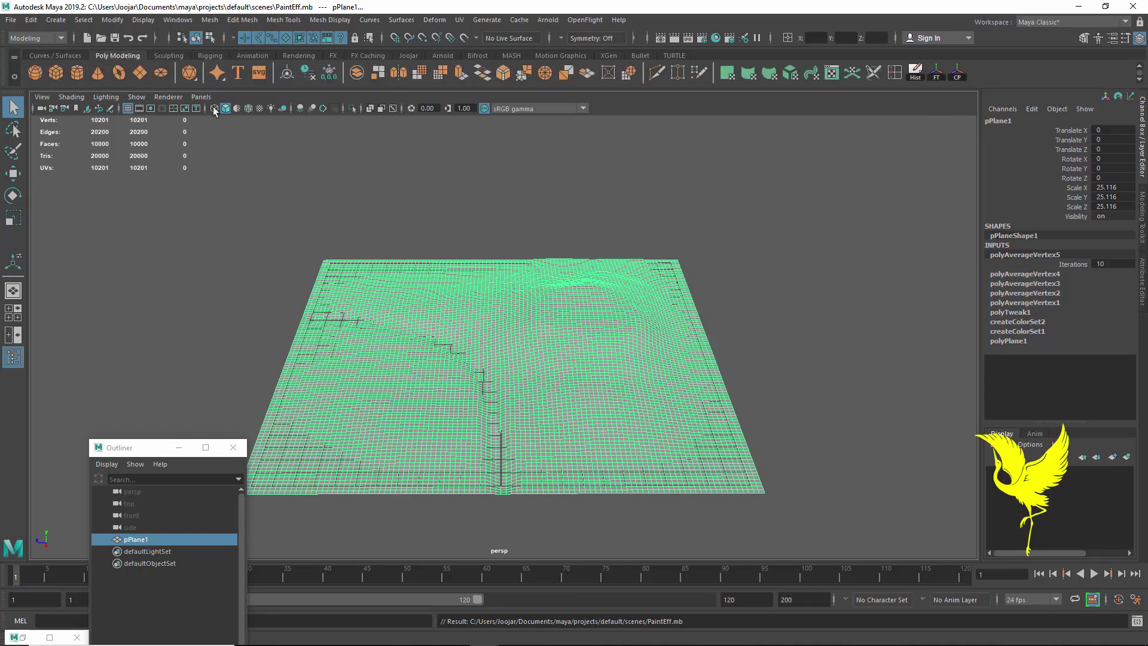
{"action": "left_click", "coordinate": [916, 72]}
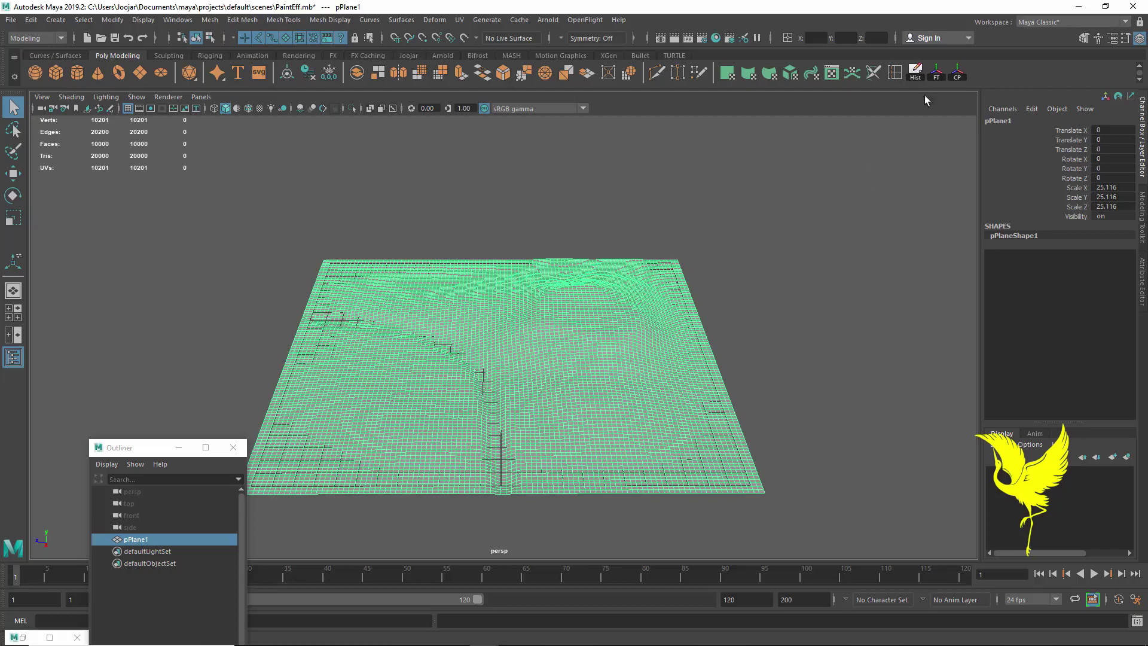
{"action": "left_click", "coordinate": [936, 74]}
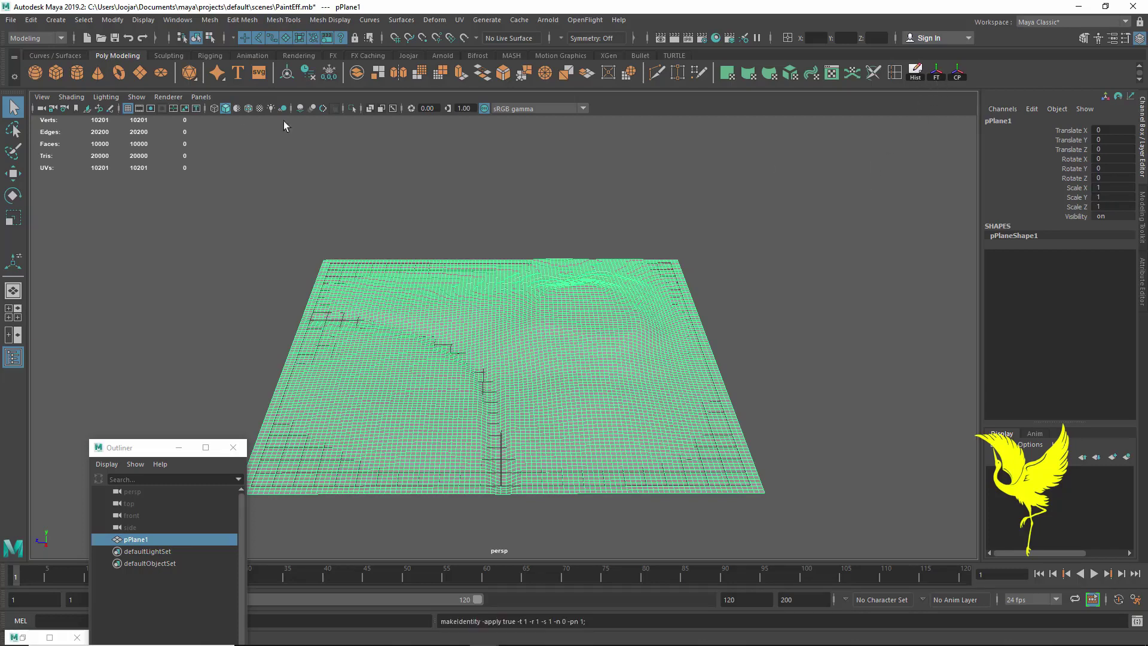
- Save the scene again and close the minimized Tool Settings window
{"action": "left_click", "coordinate": [115, 39]}
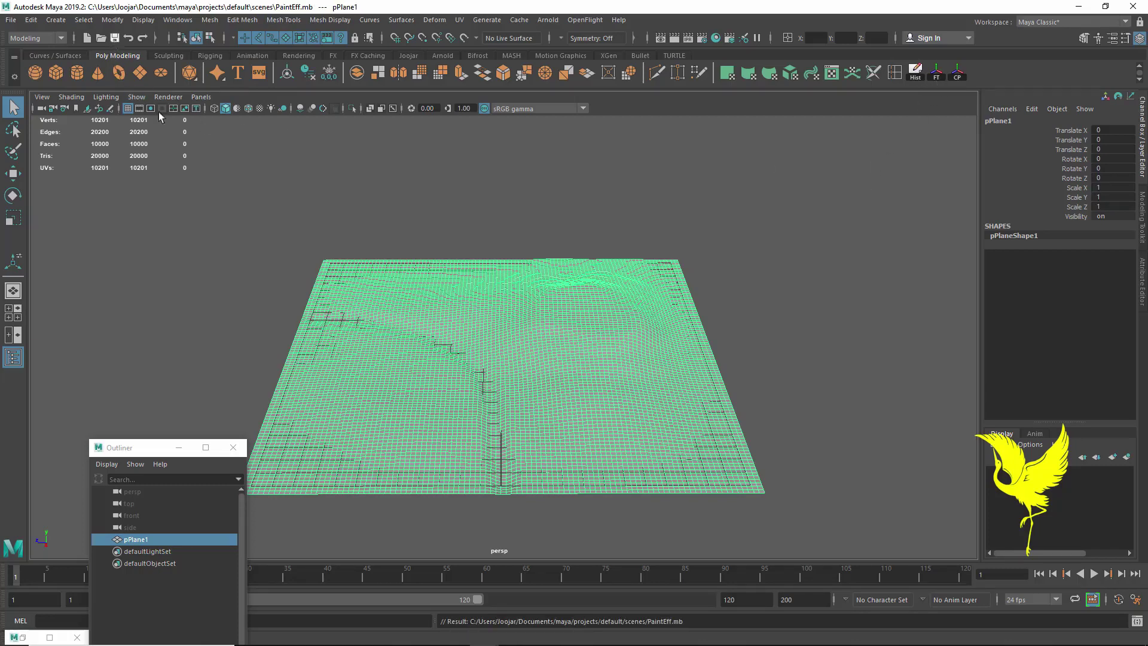
{"action": "mouse_move", "coordinate": [553, 370]}
{"action": "left_mouse_down", "text": "alt"}
{"action": "mouse_move", "coordinate": [548, 341]}
{"action": "mouse_move", "coordinate": [561, 386]}
{"action": "left_mouse_up", "text": "alt"}
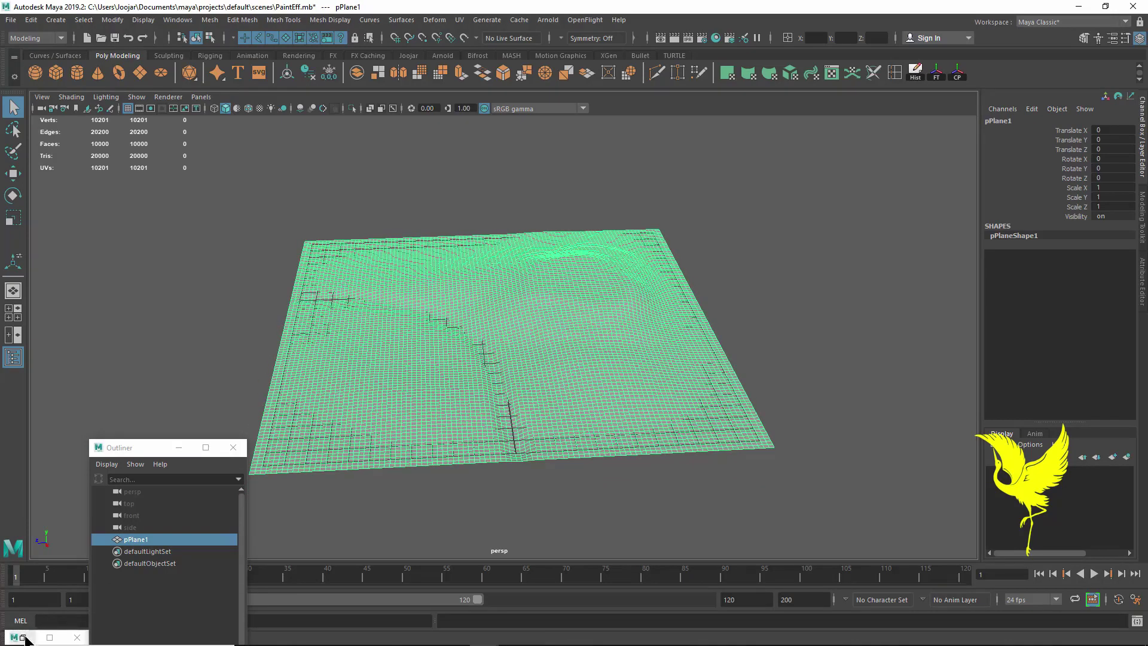
{"action": "left_click", "coordinate": [49, 636]}
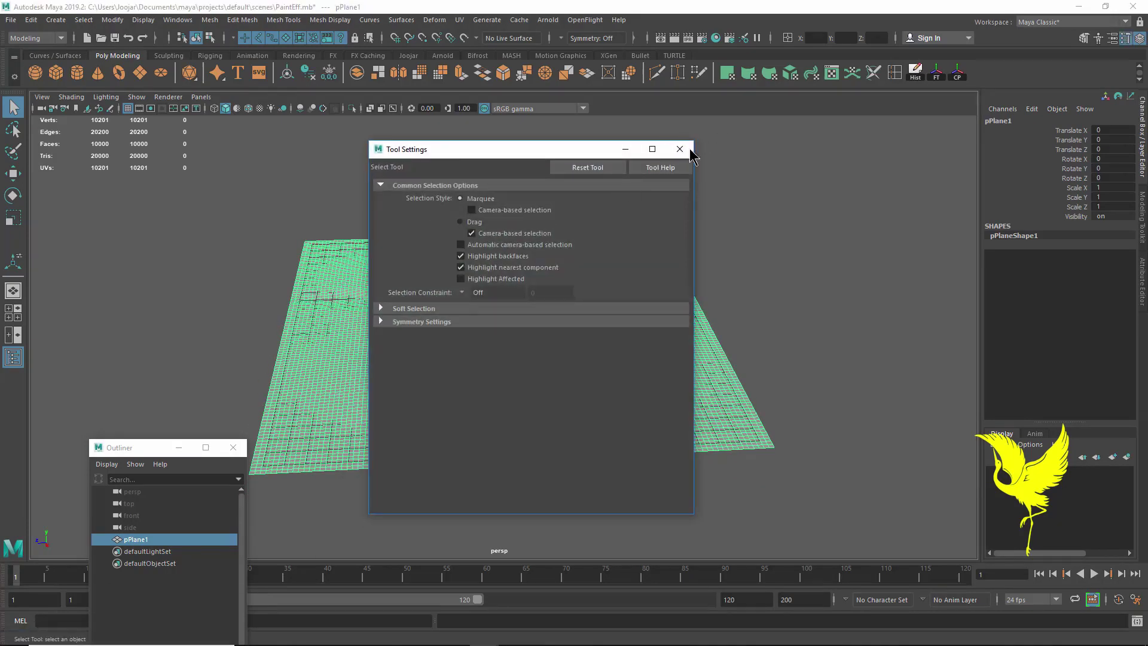
{"action": "left_click", "coordinate": [680, 149]}
{"action": "left_click_drag", "start_coordinate": [645, 300], "coordinate": [699, 364], "text": "alt"}
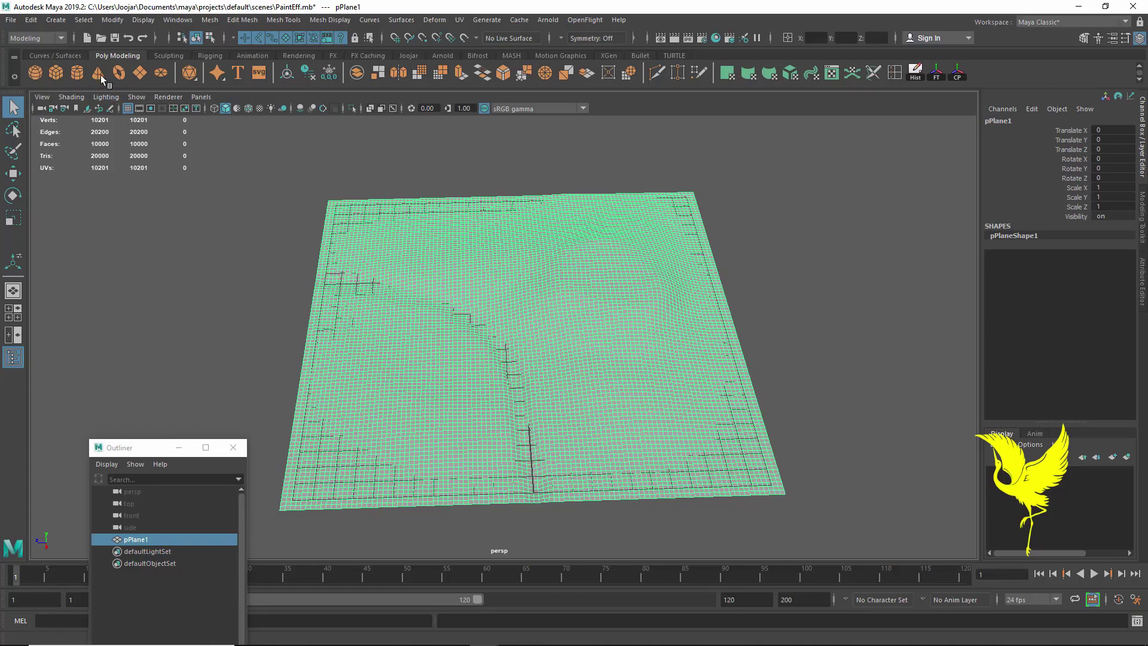
- Switch to the Rendering menu set and start the 3D Paint Tool on the plane
{"action": "left_click", "coordinate": [63, 39]}
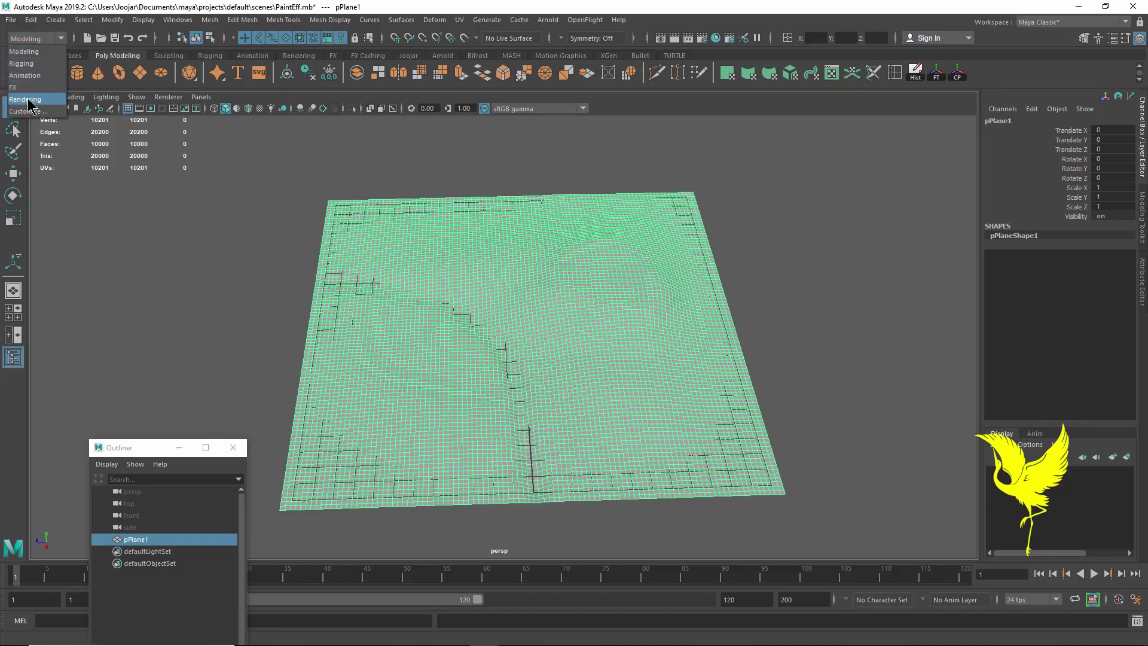
{"action": "left_click", "coordinate": [28, 101]}
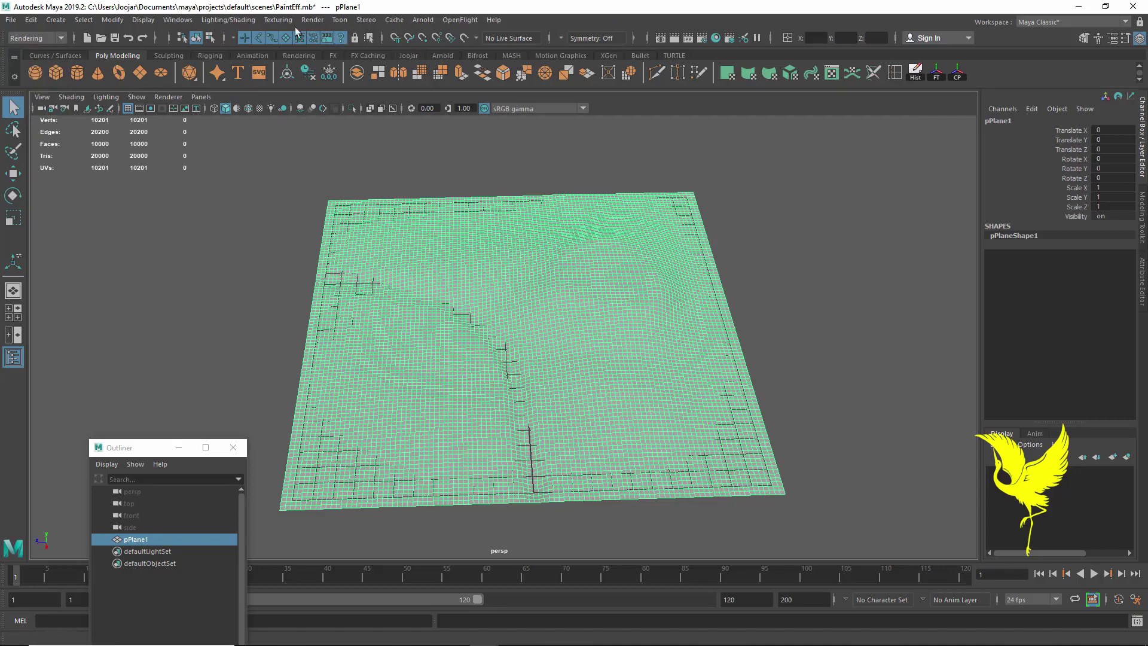
{"action": "left_click", "coordinate": [280, 22]}
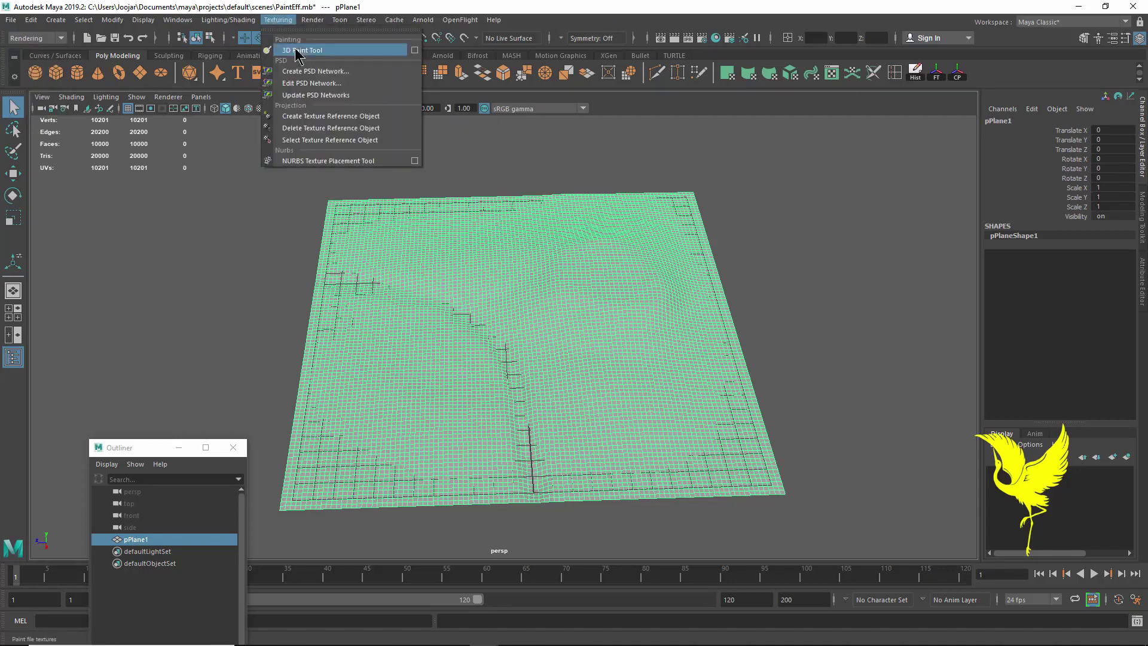
{"action": "left_click", "coordinate": [414, 50]}
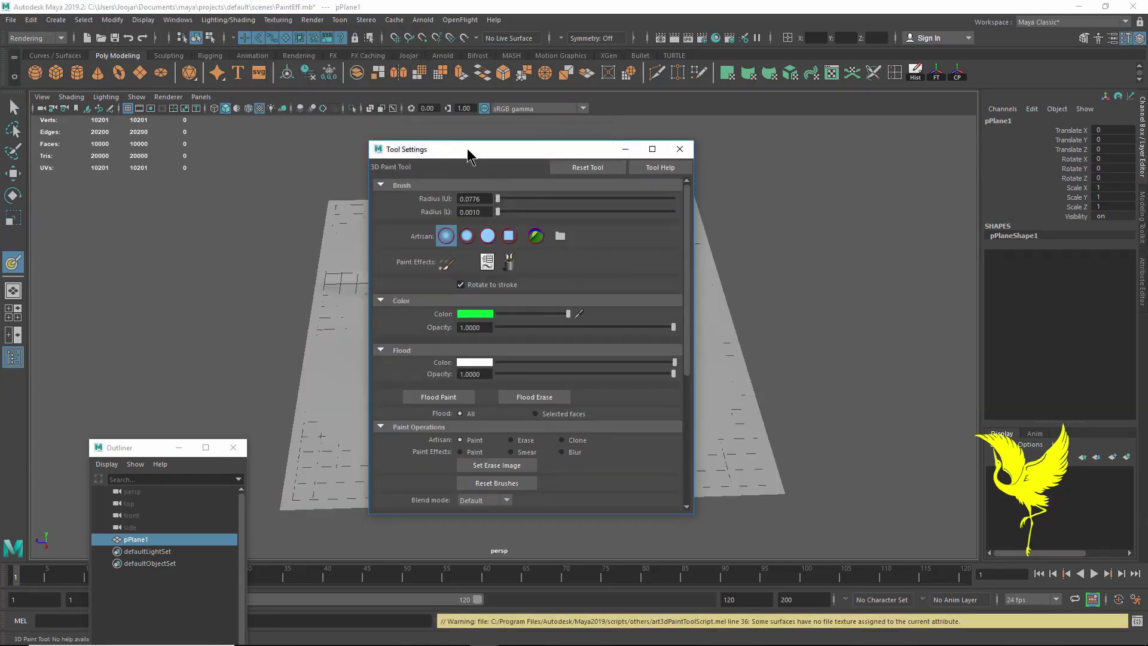
- Enlarge the paint brush radius to about 2.23 and scroll to File Textures
{"action": "left_click_drag", "start_coordinate": [468, 148], "coordinate": [662, 161]}
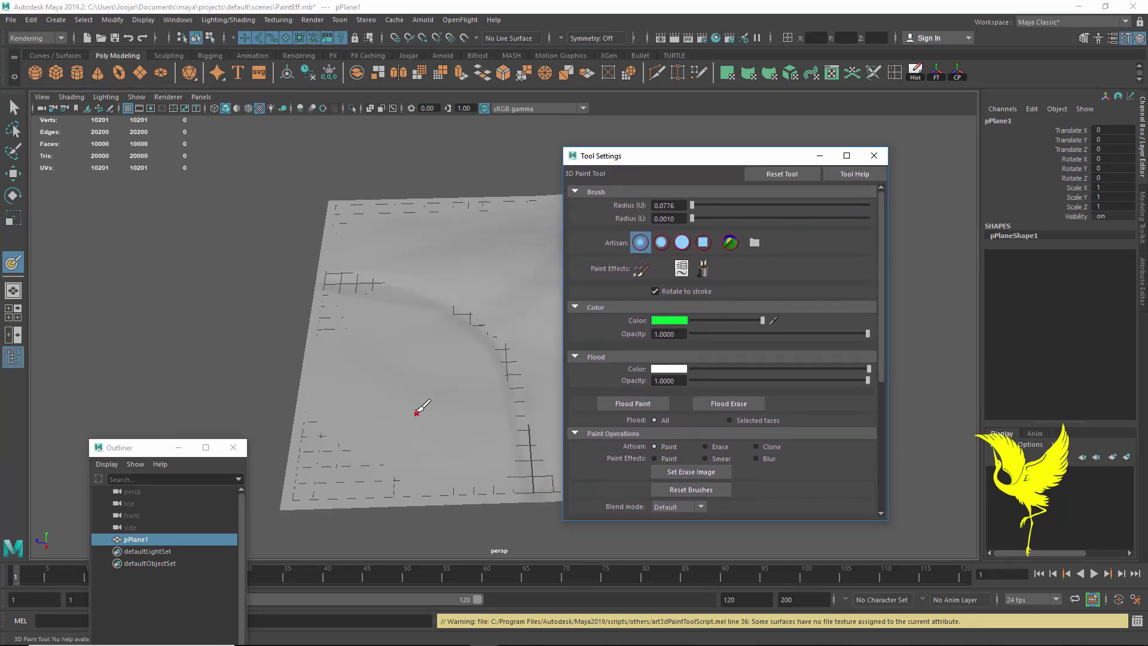
{"action": "left_click_drag", "start_coordinate": [401, 406], "coordinate": [421, 407]}
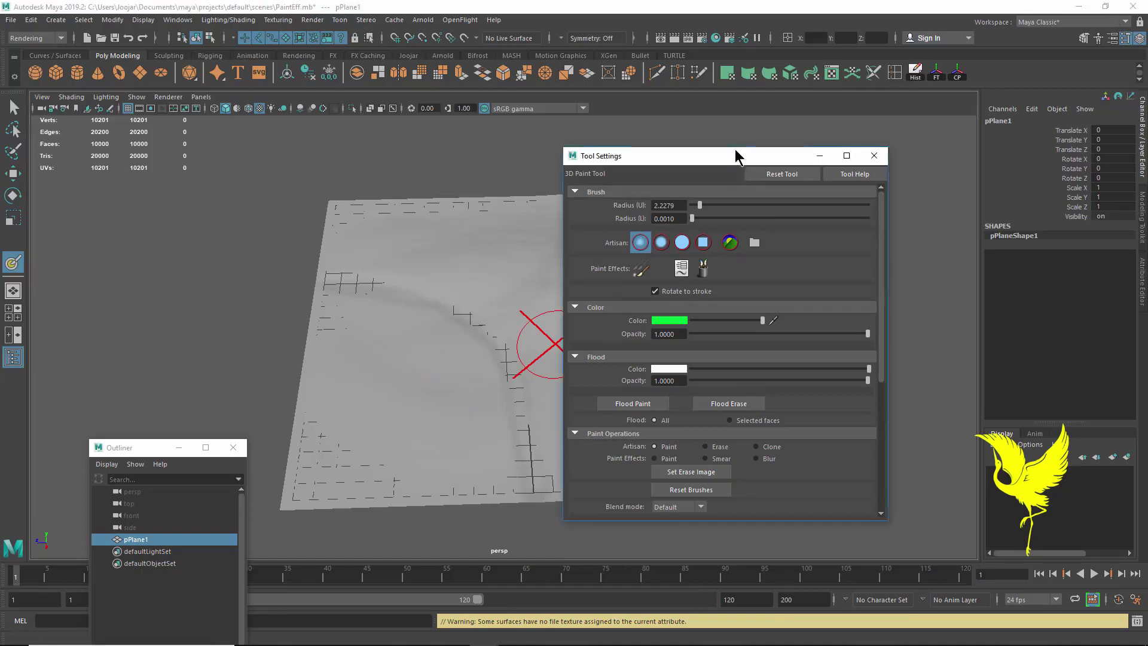
{"action": "left_click_drag", "start_coordinate": [733, 158], "coordinate": [749, 157]}
{"action": "scroll", "coordinate": [787, 331], "scroll_direction": "down", "scroll_amount": 1}
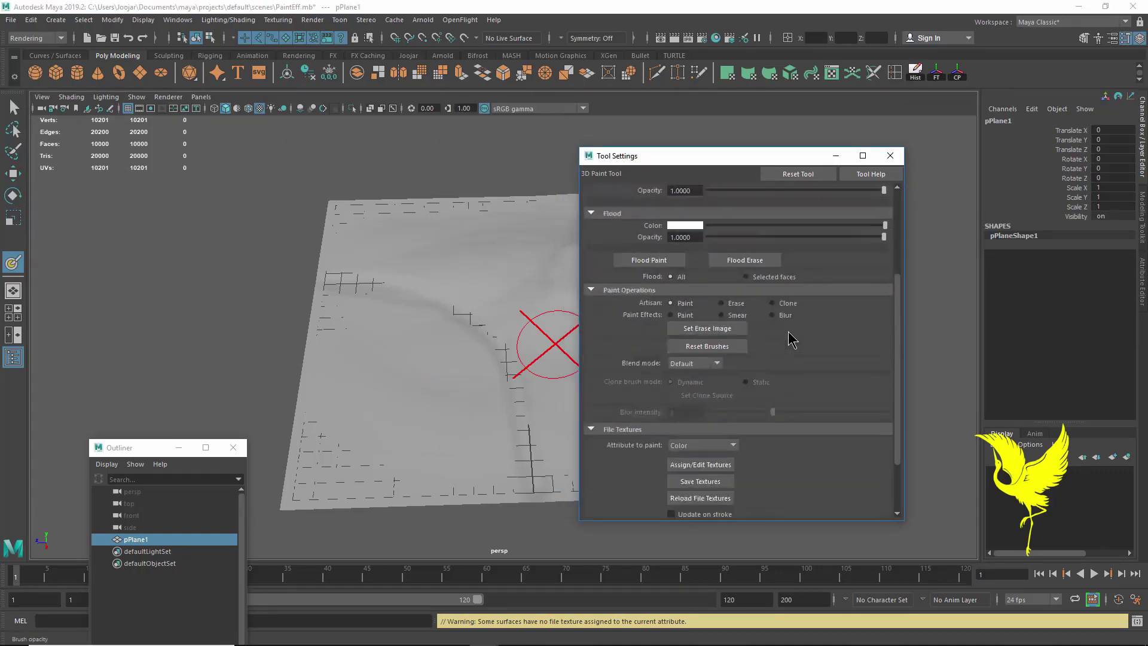
{"action": "scroll", "coordinate": [788, 331], "scroll_direction": "down", "scroll_amount": 2}
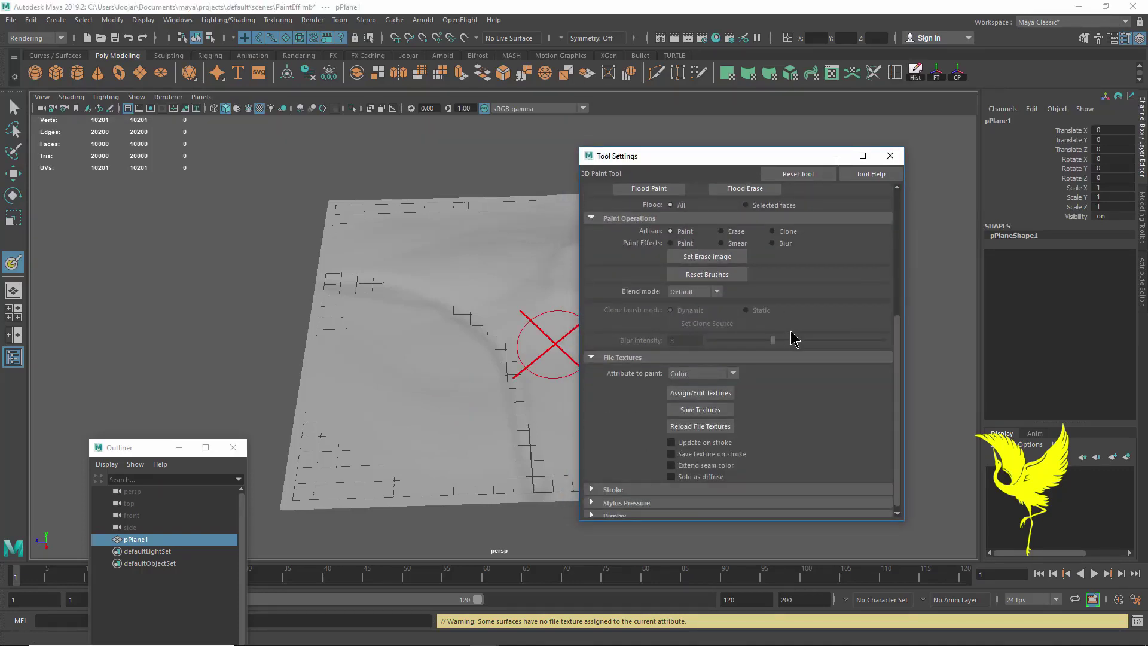
{"action": "scroll", "coordinate": [791, 331], "scroll_direction": "down", "scroll_amount": 1}
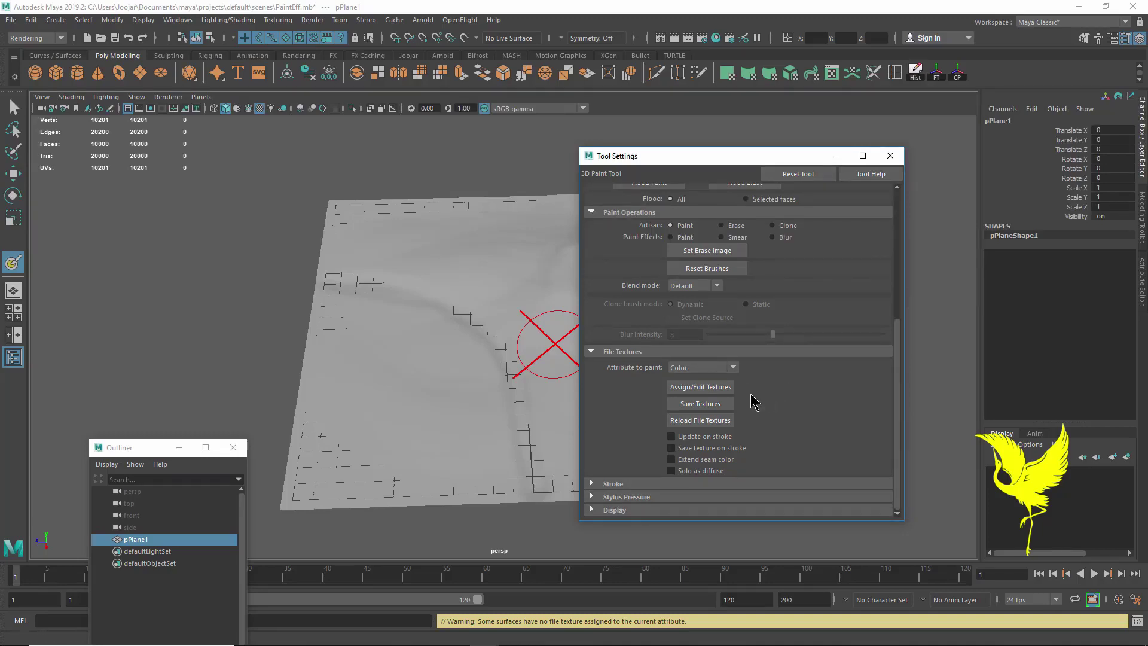
- Assign a new 1024x1024 JPEG file texture to pPlane1 via Assign/Edit Textures
{"action": "left_click", "coordinate": [697, 389]}
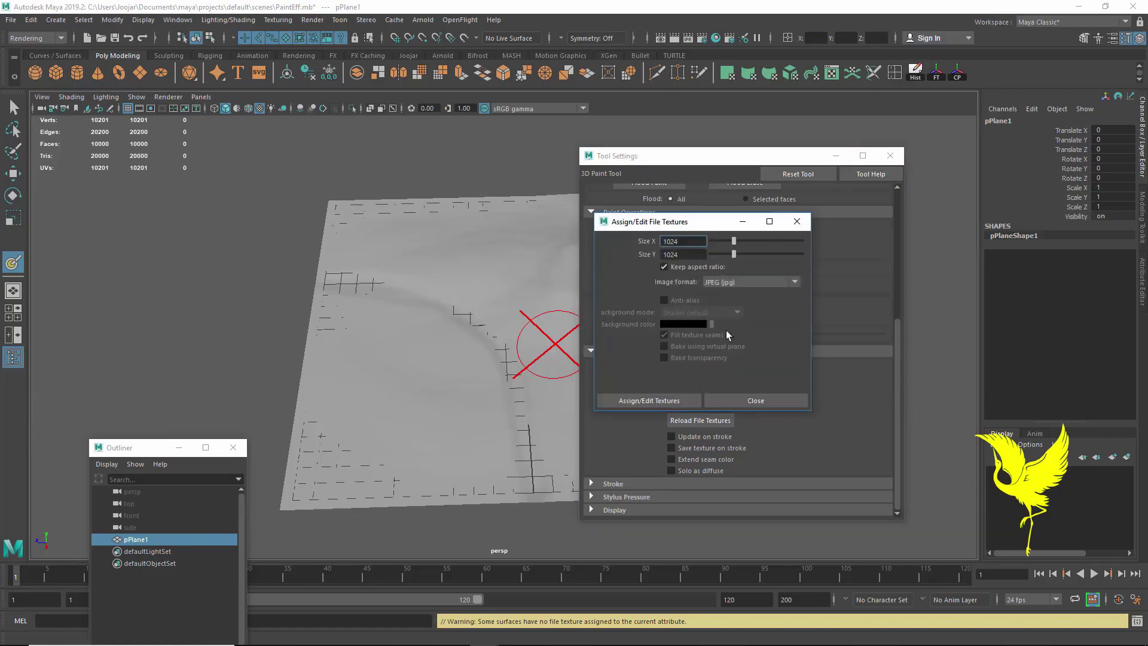
{"action": "left_click_drag", "start_coordinate": [712, 230], "coordinate": [462, 233]}
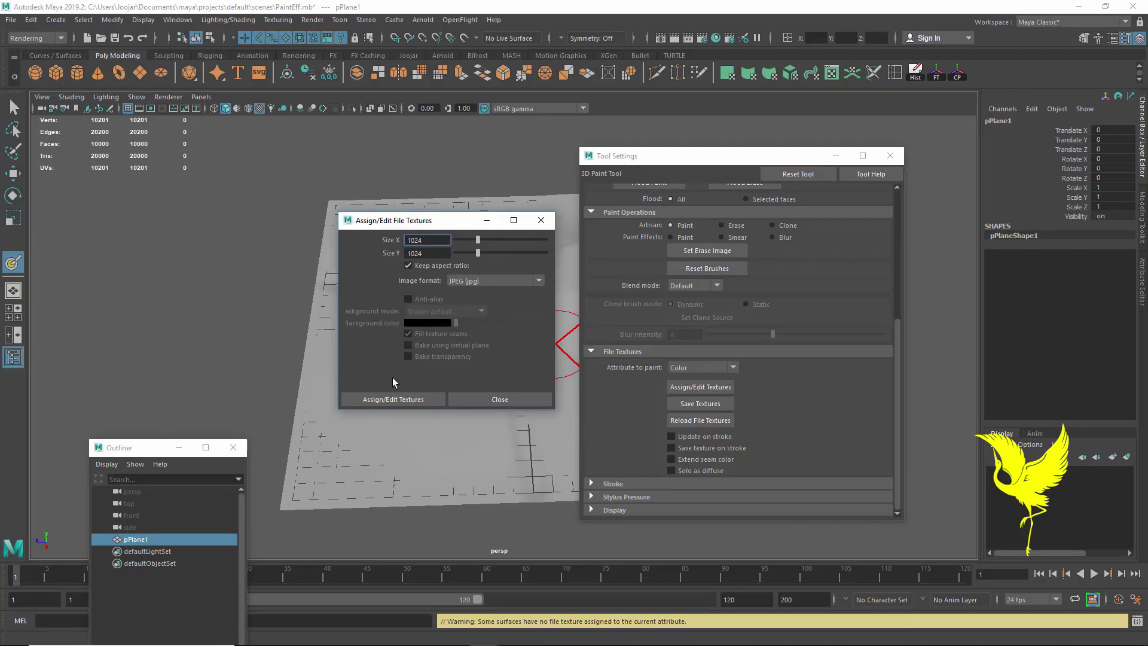
{"action": "left_click", "coordinate": [398, 399]}
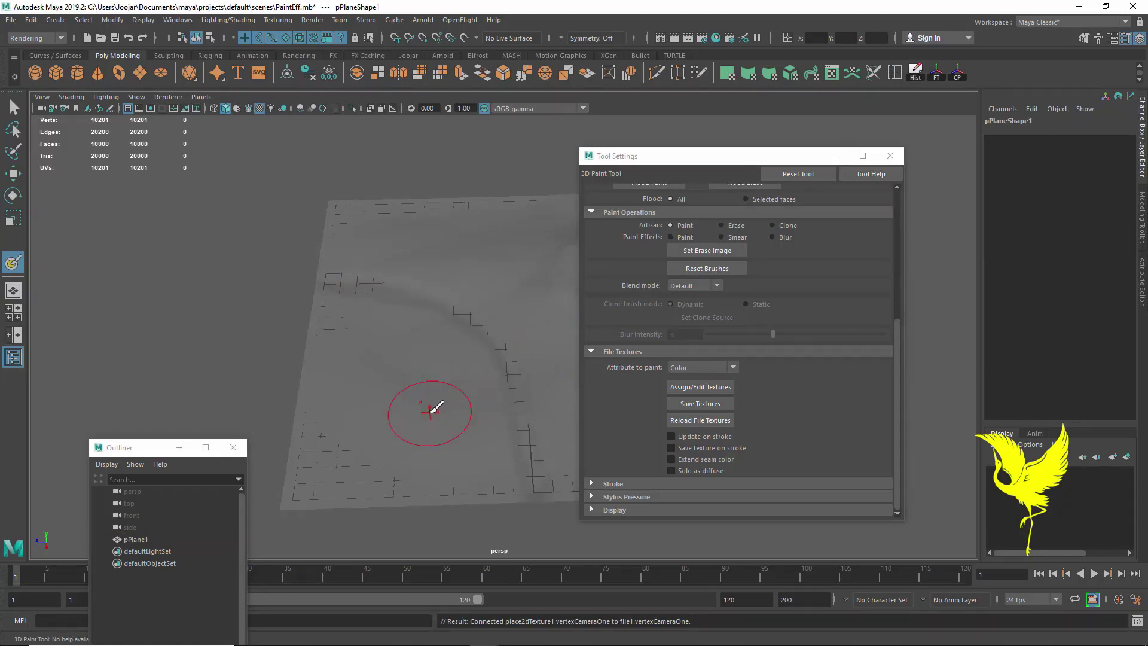
- Paint a green test stroke, undo it, and orbit the view around the plane
{"action": "scroll", "coordinate": [434, 407], "scroll_direction": "up", "scroll_amount": 2}
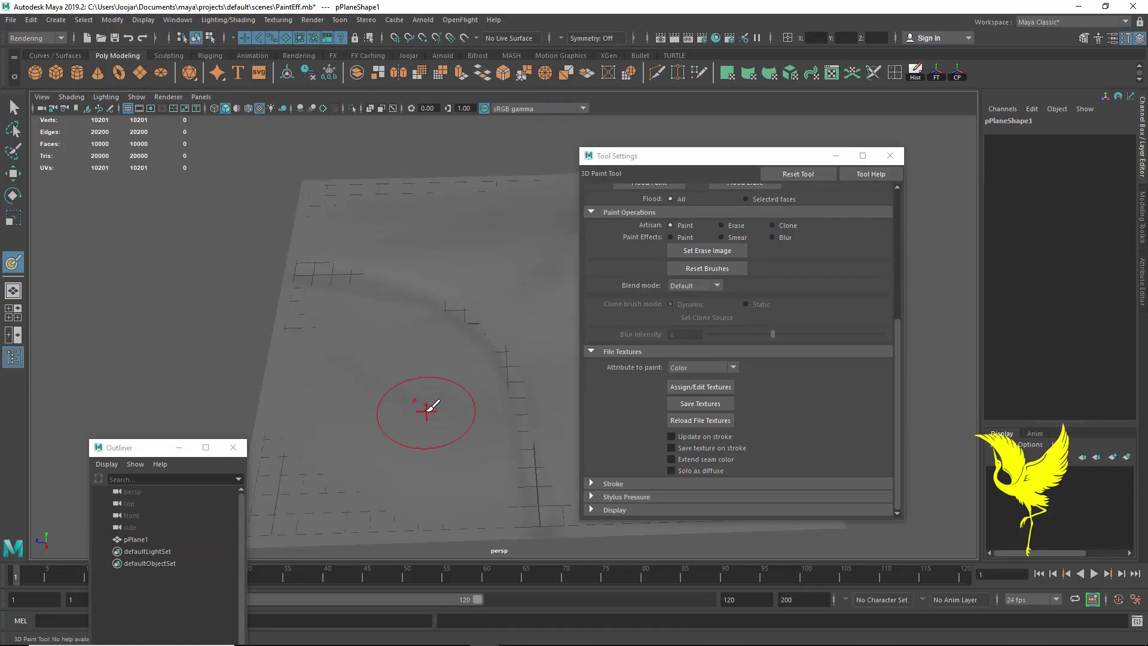
{"action": "left_click_drag", "start_coordinate": [411, 402], "coordinate": [421, 397]}
{"action": "key", "text": "ctrl+z"}
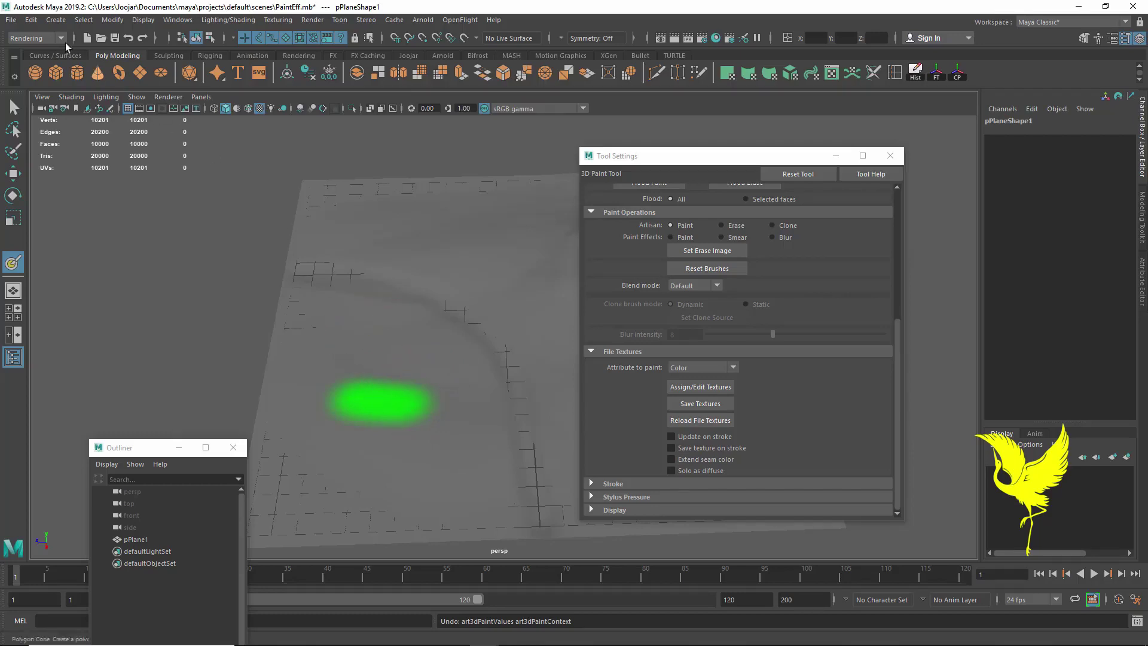
{"action": "left_click", "coordinate": [30, 20]}
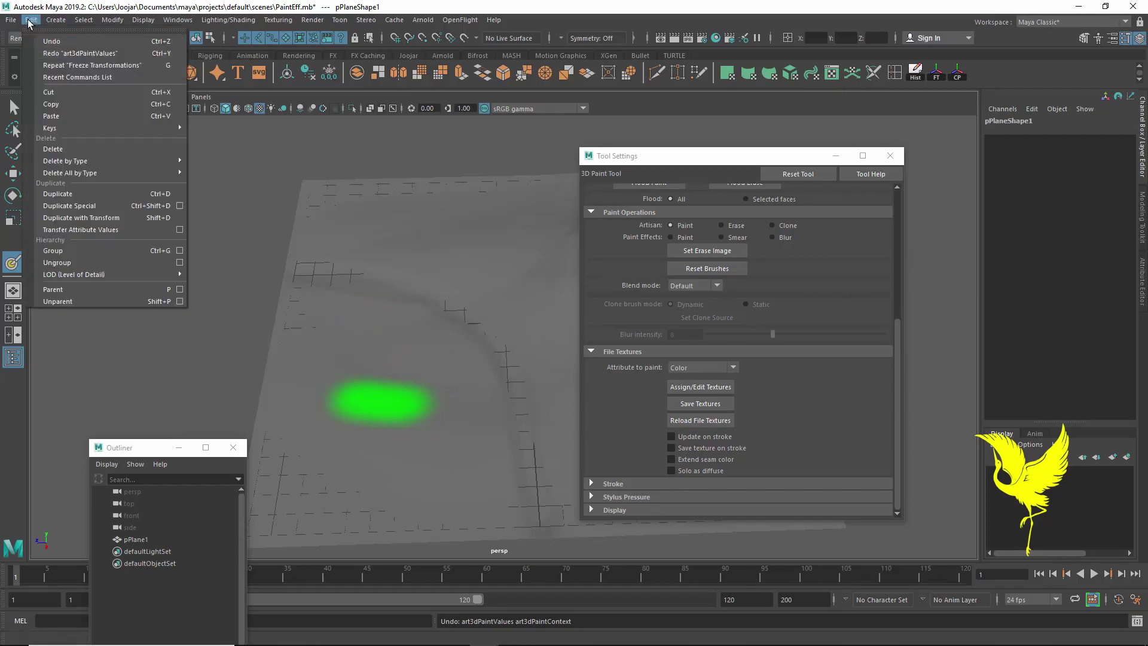
{"action": "left_click", "coordinate": [60, 41]}
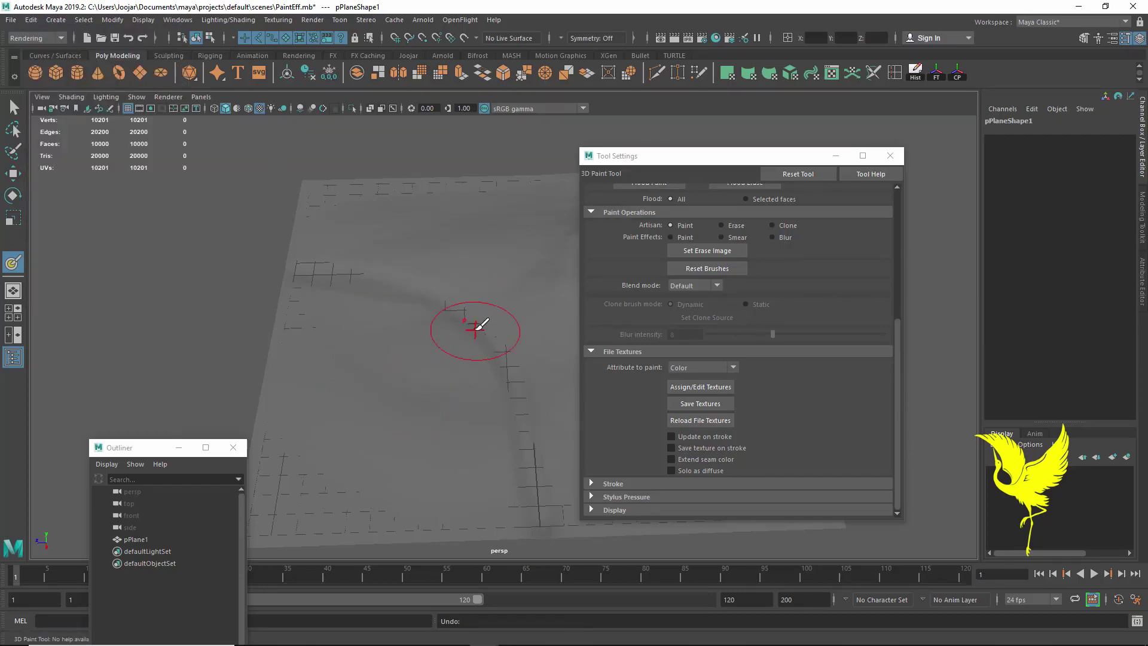
{"action": "mouse_move", "coordinate": [476, 326]}
{"action": "left_mouse_down", "text": "alt"}
{"action": "mouse_move", "coordinate": [418, 305]}
{"action": "mouse_move", "coordinate": [457, 336]}
{"action": "mouse_move", "coordinate": [447, 325]}
{"action": "mouse_move", "coordinate": [367, 328]}
{"action": "mouse_move", "coordinate": [372, 348]}
{"action": "left_mouse_up", "text": "alt"}
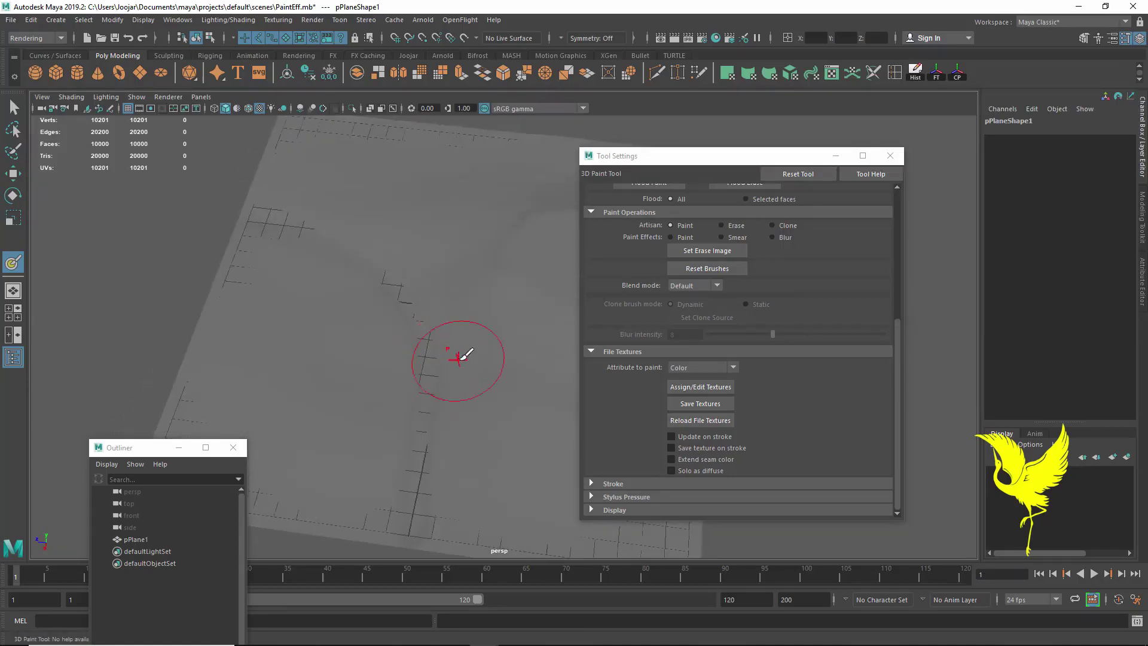
{"action": "mouse_move", "coordinate": [460, 350]}
{"action": "left_mouse_down", "text": "alt"}
{"action": "mouse_move", "coordinate": [474, 379]}
{"action": "mouse_move", "coordinate": [489, 376]}
{"action": "left_mouse_up", "text": "alt"}
{"action": "scroll", "coordinate": [851, 397], "scroll_direction": "up", "scroll_amount": 5}
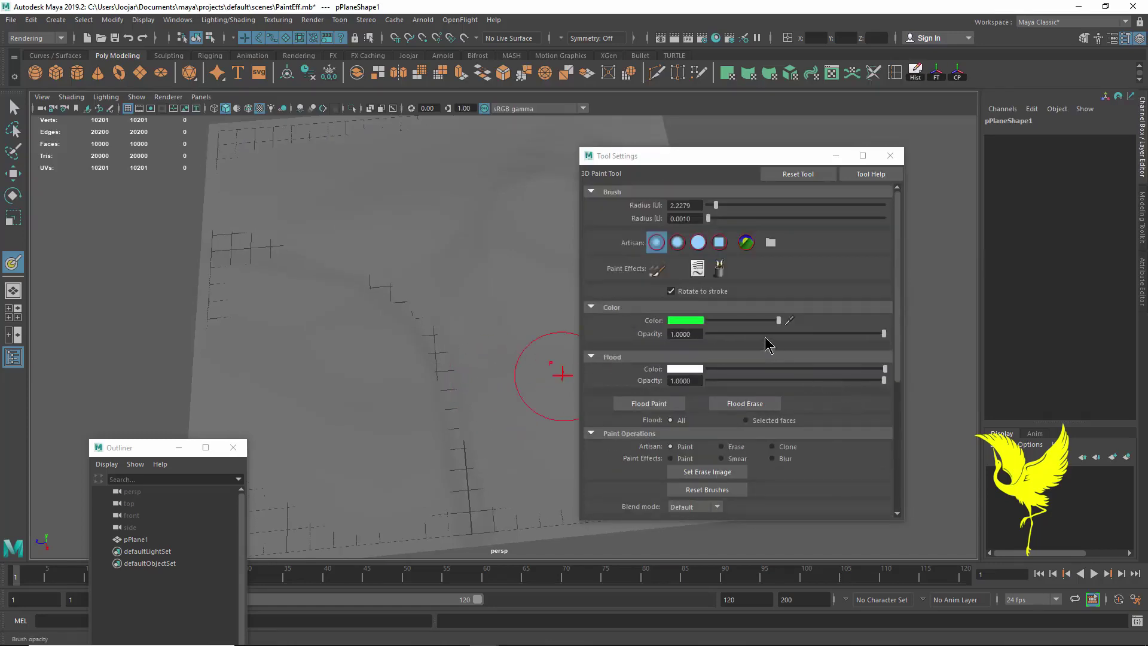
- Set the 3D paint colour to dark brown in the HSV picker
{"action": "left_click", "coordinate": [688, 321]}
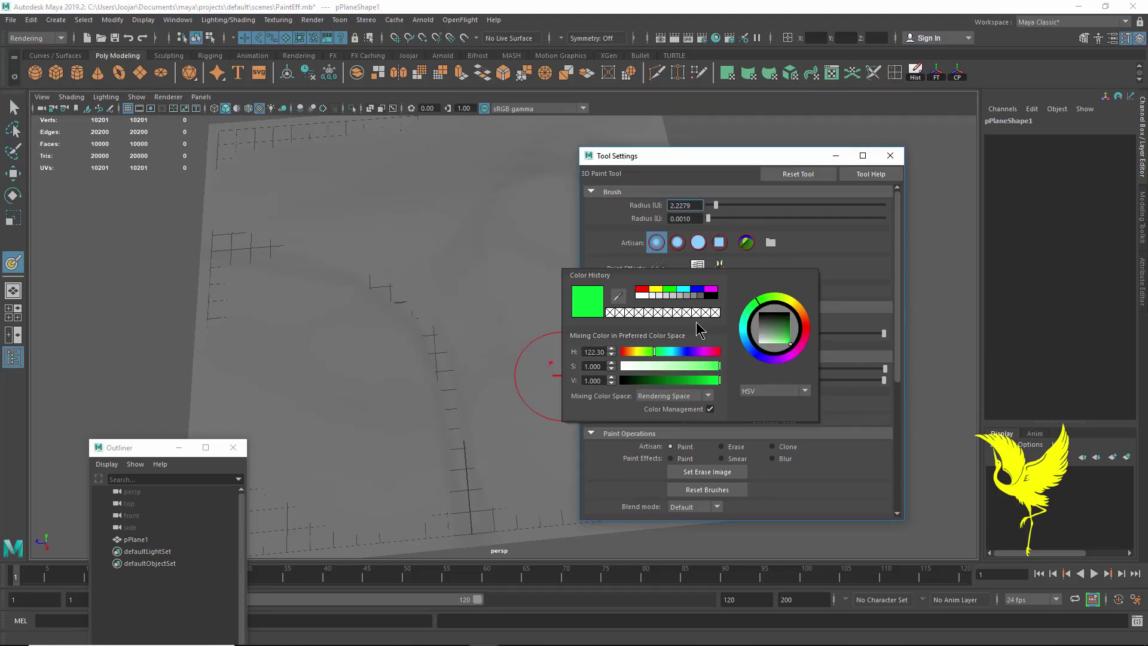
{"action": "left_click", "coordinate": [807, 317]}
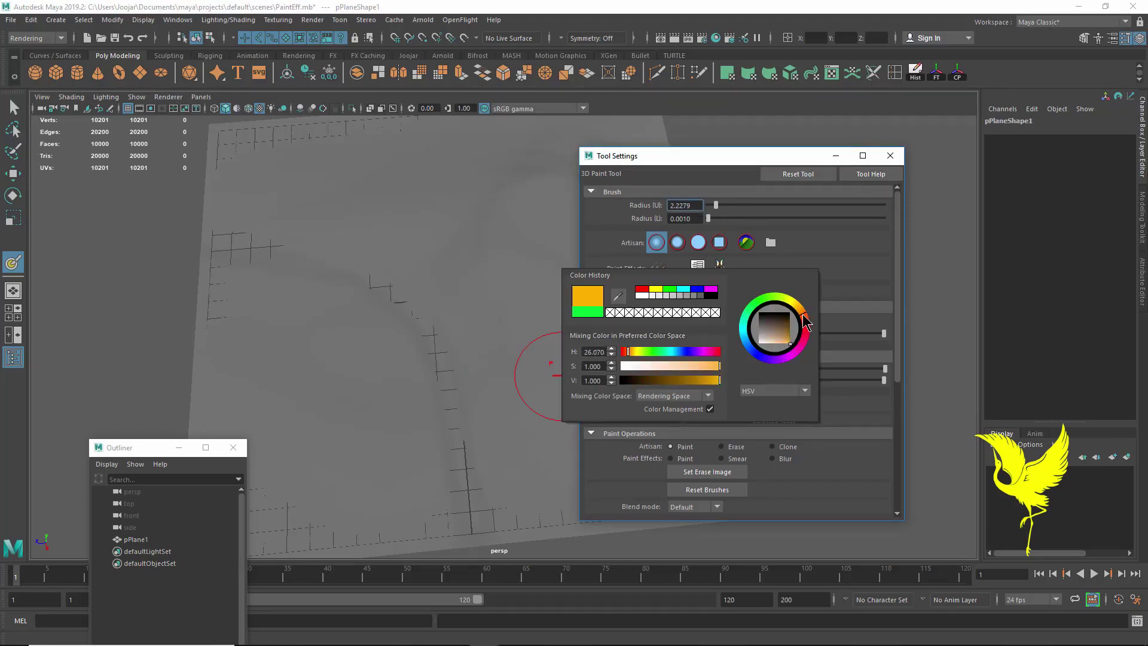
{"action": "left_click", "coordinate": [787, 336]}
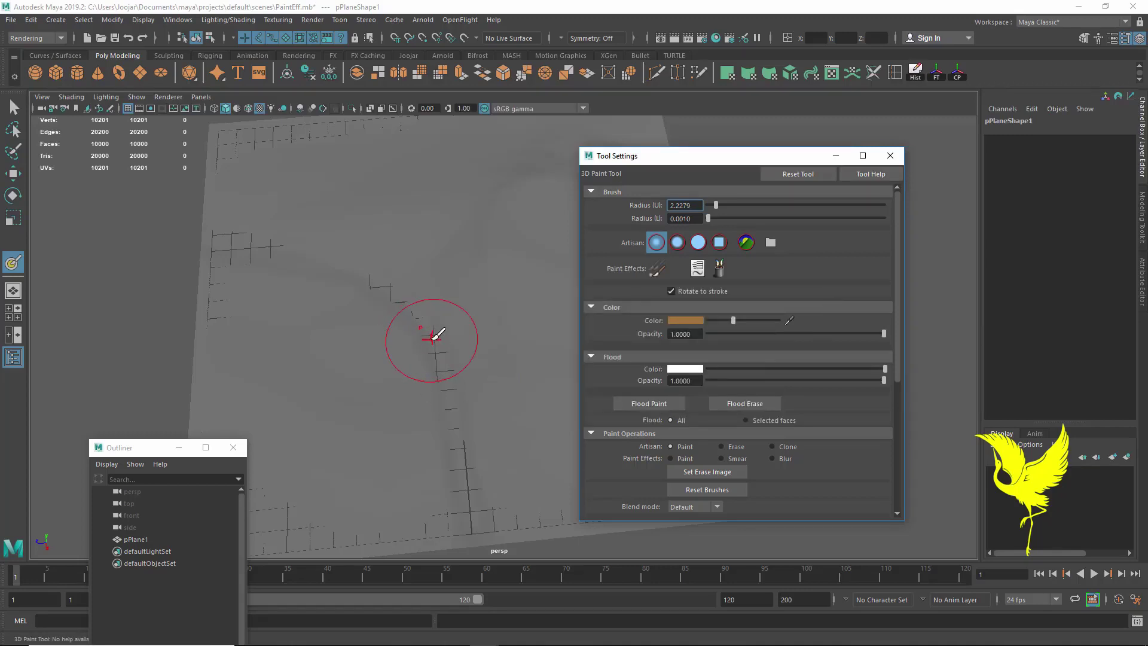
- Resize the brush and paint the brown curving path across the plane
{"action": "left_click_drag", "start_coordinate": [436, 333], "coordinate": [409, 343]}
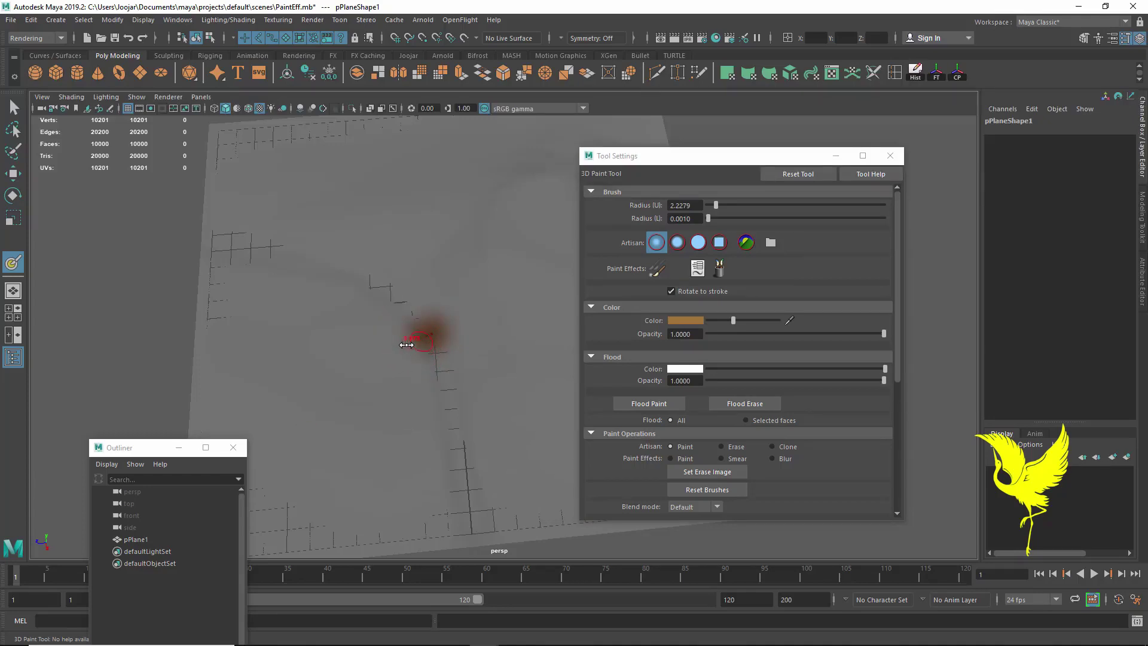
{"action": "mouse_move", "coordinate": [212, 246]}
{"action": "left_mouse_down"}
{"action": "mouse_move", "coordinate": [420, 306]}
{"action": "mouse_move", "coordinate": [460, 440]}
{"action": "left_mouse_up"}
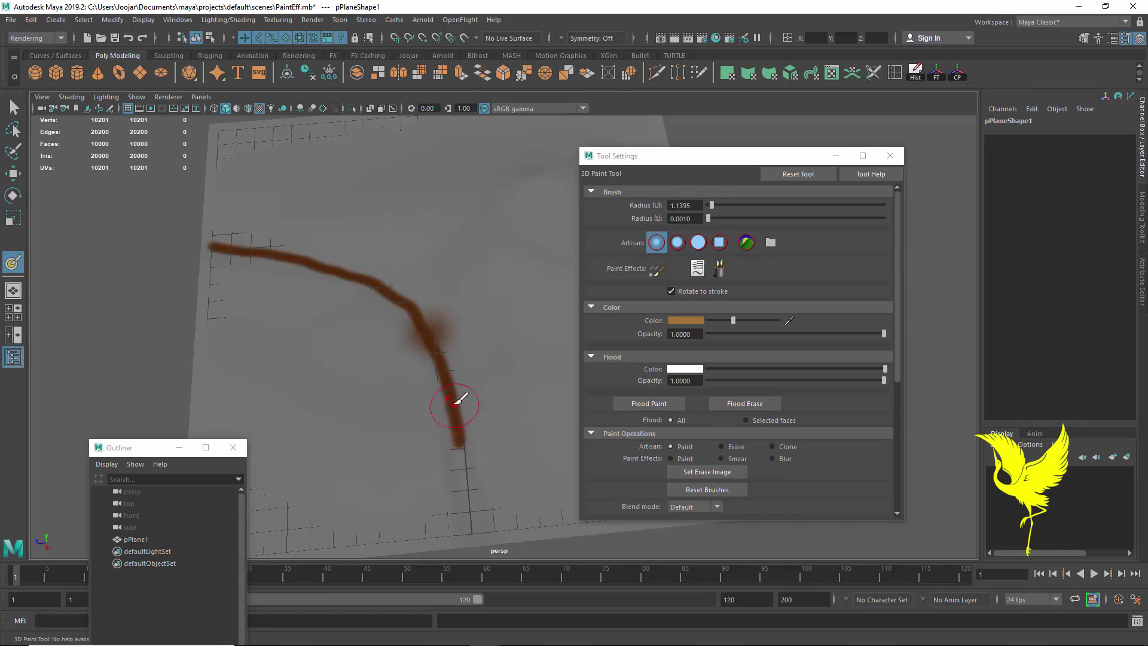
{"action": "mouse_move", "coordinate": [461, 397]}
{"action": "left_mouse_down"}
{"action": "mouse_move", "coordinate": [480, 545]}
{"action": "mouse_move", "coordinate": [463, 410]}
{"action": "mouse_move", "coordinate": [438, 330]}
{"action": "mouse_move", "coordinate": [397, 281]}
{"action": "mouse_move", "coordinate": [330, 257]}
{"action": "mouse_move", "coordinate": [201, 239]}
{"action": "left_mouse_up"}
{"action": "scroll", "coordinate": [443, 414], "scroll_direction": "up", "scroll_amount": 2}
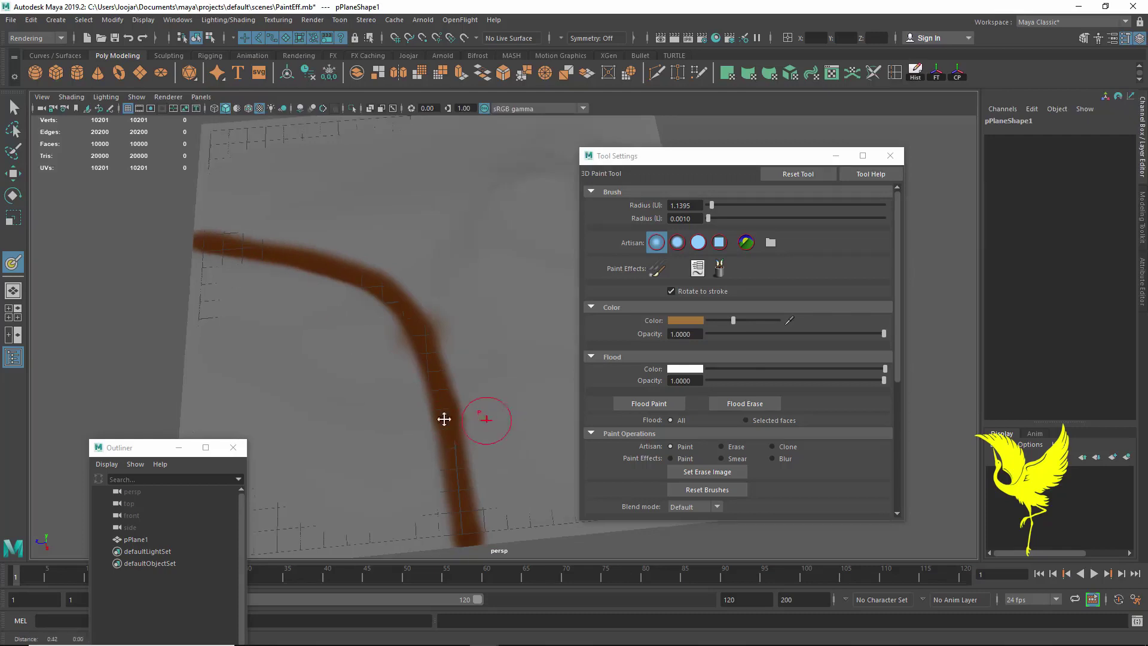
{"action": "scroll", "coordinate": [388, 431], "scroll_direction": "up", "scroll_amount": 4}
- Paint a solid round brown pond, then close the Tool Settings window
{"action": "mouse_move", "coordinate": [410, 456]}
{"action": "left_mouse_down", "text": "alt"}
{"action": "mouse_move", "coordinate": [422, 431]}
{"action": "mouse_move", "coordinate": [410, 384]}
{"action": "mouse_move", "coordinate": [456, 477]}
{"action": "mouse_move", "coordinate": [455, 464]}
{"action": "left_mouse_up", "text": "alt"}
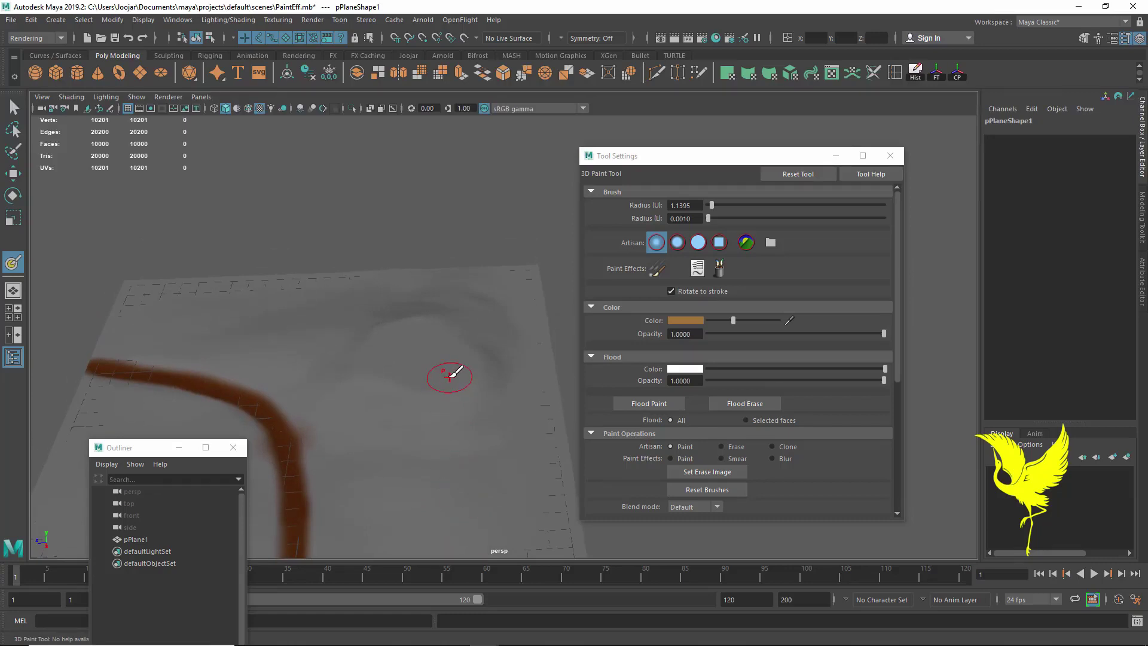
{"action": "mouse_move", "coordinate": [450, 375]}
{"action": "left_mouse_down"}
{"action": "mouse_move", "coordinate": [384, 356]}
{"action": "mouse_move", "coordinate": [380, 337]}
{"action": "mouse_move", "coordinate": [442, 319]}
{"action": "mouse_move", "coordinate": [468, 344]}
{"action": "mouse_move", "coordinate": [463, 376]}
{"action": "mouse_move", "coordinate": [391, 371]}
{"action": "mouse_move", "coordinate": [379, 333]}
{"action": "mouse_move", "coordinate": [402, 323]}
{"action": "mouse_move", "coordinate": [474, 351]}
{"action": "mouse_move", "coordinate": [414, 361]}
{"action": "mouse_move", "coordinate": [448, 333]}
{"action": "mouse_move", "coordinate": [420, 353]}
{"action": "mouse_move", "coordinate": [448, 385]}
{"action": "mouse_move", "coordinate": [461, 364]}
{"action": "mouse_move", "coordinate": [476, 407]}
{"action": "left_mouse_up"}
{"action": "middle_click_drag", "start_coordinate": [481, 397], "coordinate": [492, 397], "text": "alt"}
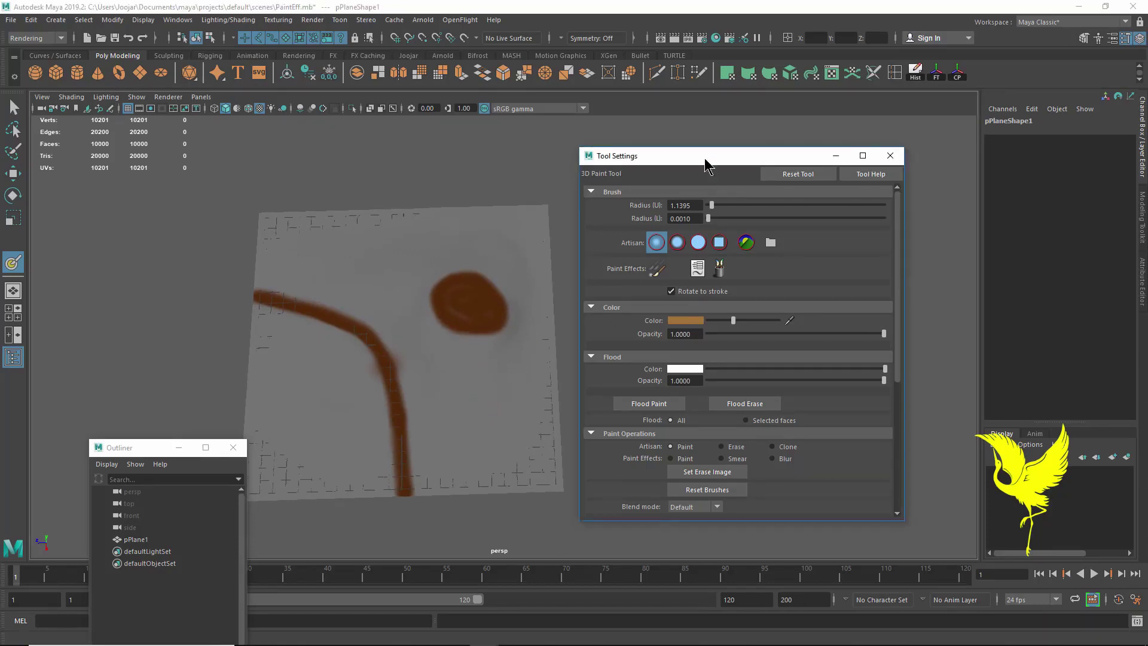
{"action": "left_click_drag", "start_coordinate": [705, 157], "coordinate": [695, 145]}
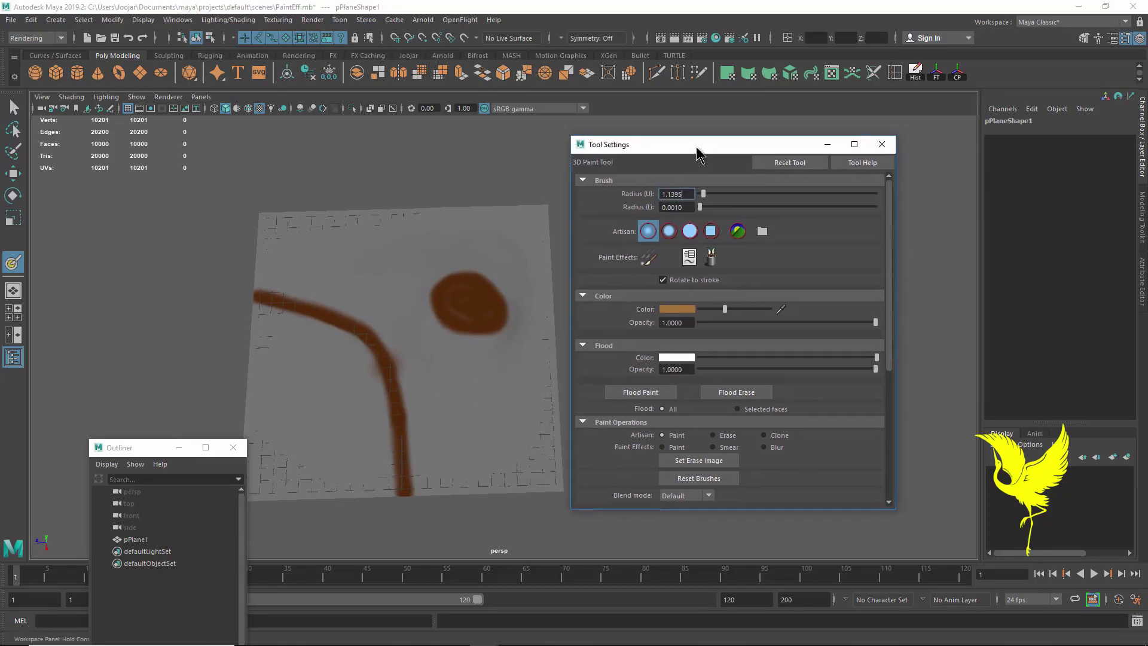
{"action": "left_click", "coordinate": [882, 144]}
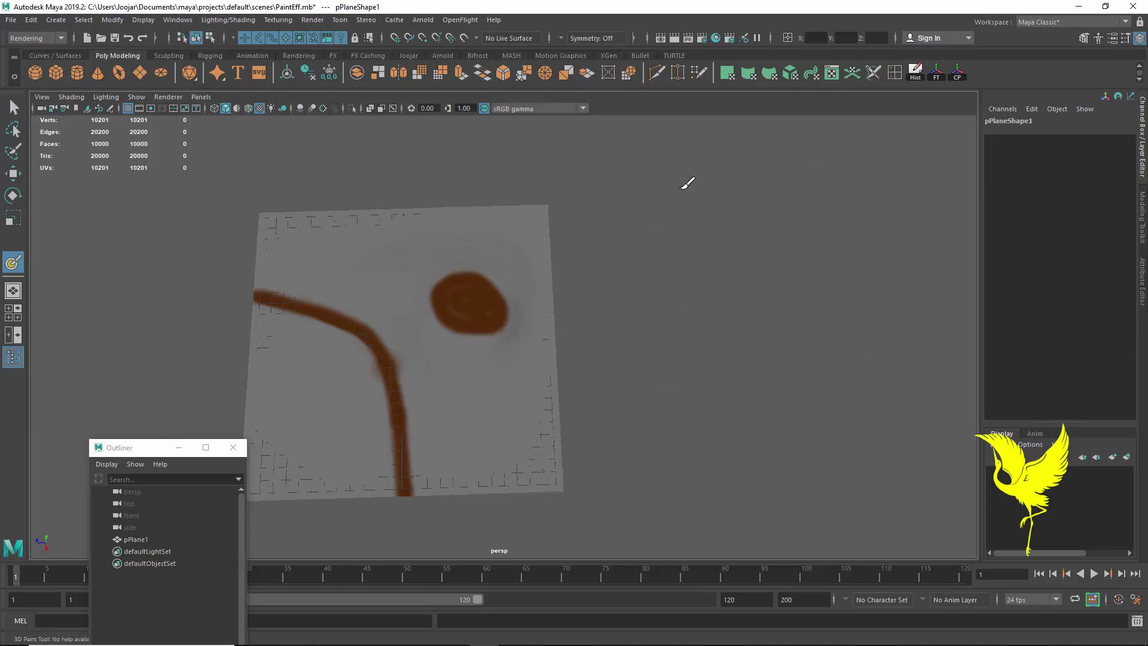
- Open the plane's lambert1 material and its Color file1 texture in the Attribute Editor
{"action": "left_click", "coordinate": [13, 174]}
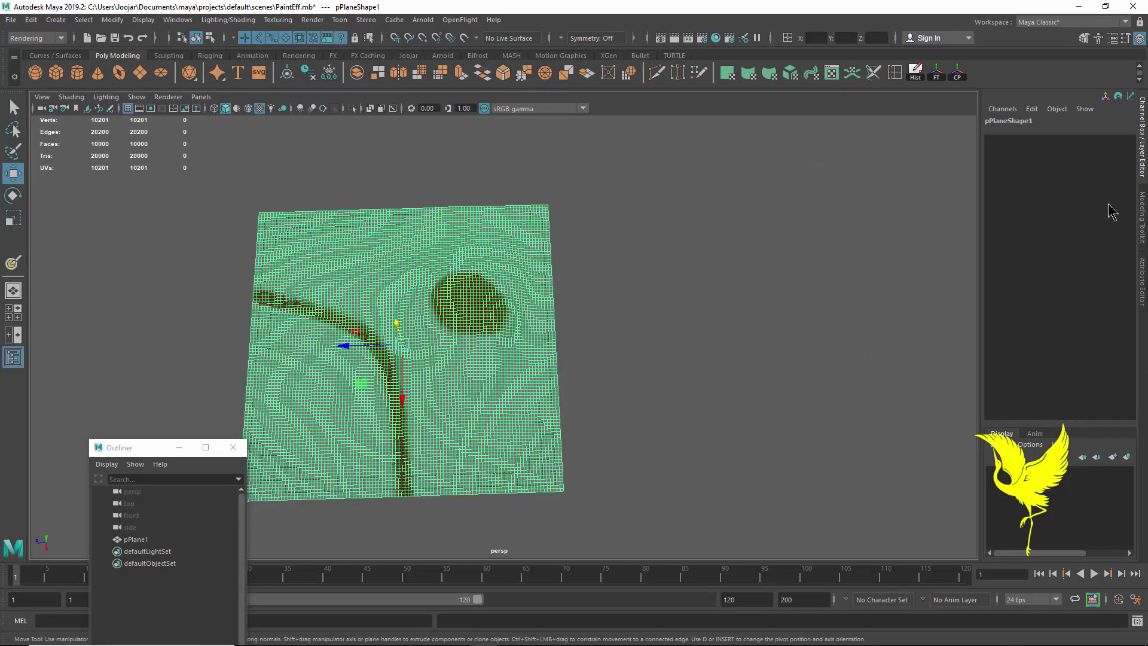
{"action": "left_click", "coordinate": [1143, 278]}
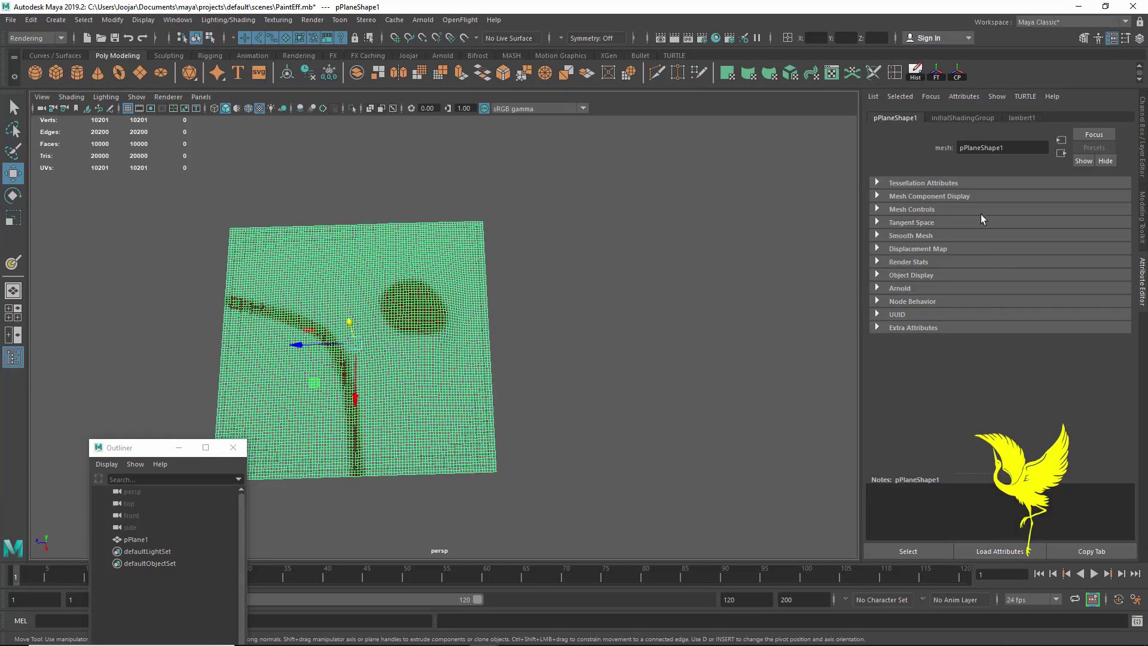
{"action": "left_click", "coordinate": [1028, 118]}
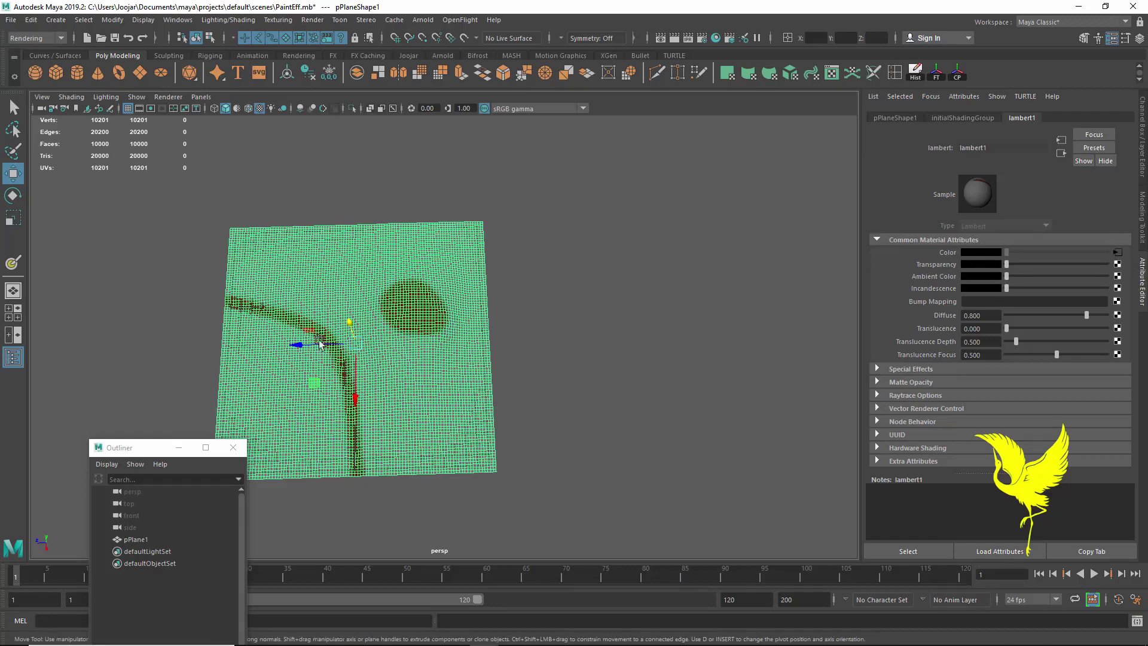
{"action": "left_click", "coordinate": [1117, 254]}
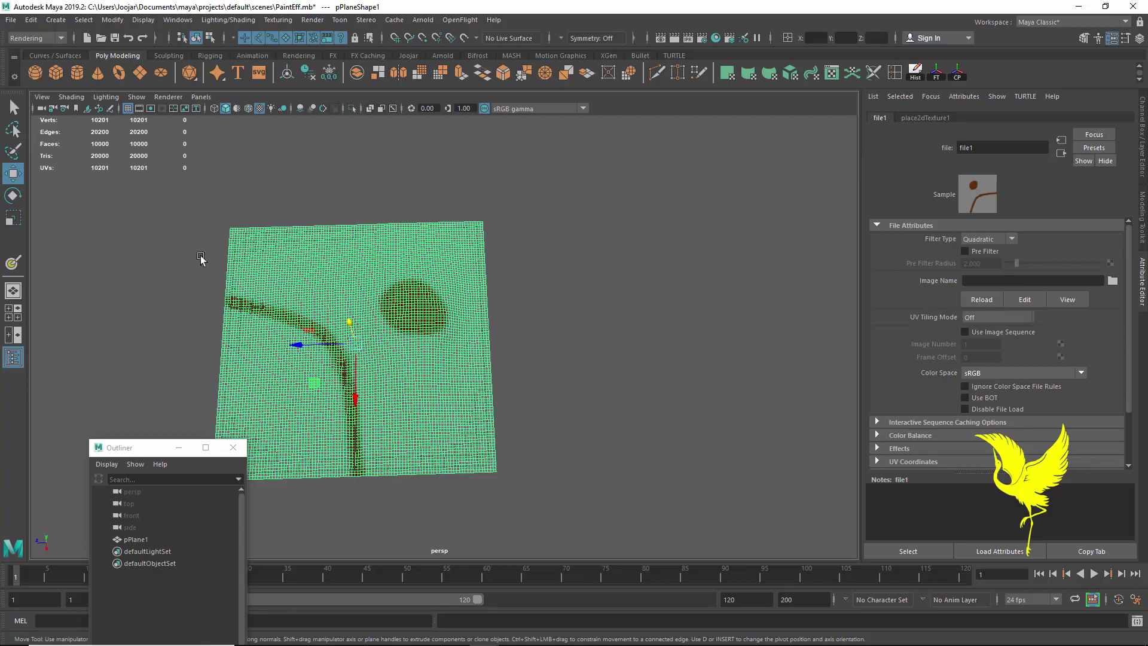
- Reactivate the 3D Paint Tool on pPlane1 and scroll to its file texture options
{"action": "double_click", "coordinate": [13, 261]}
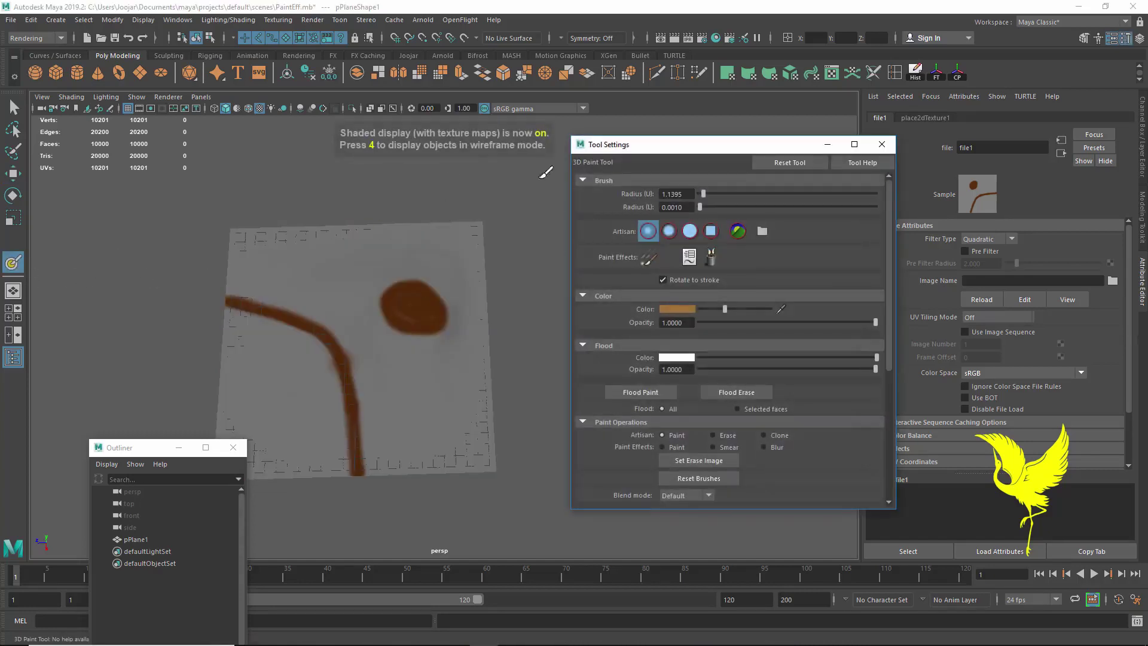
{"action": "left_click_drag", "start_coordinate": [722, 154], "coordinate": [706, 154]}
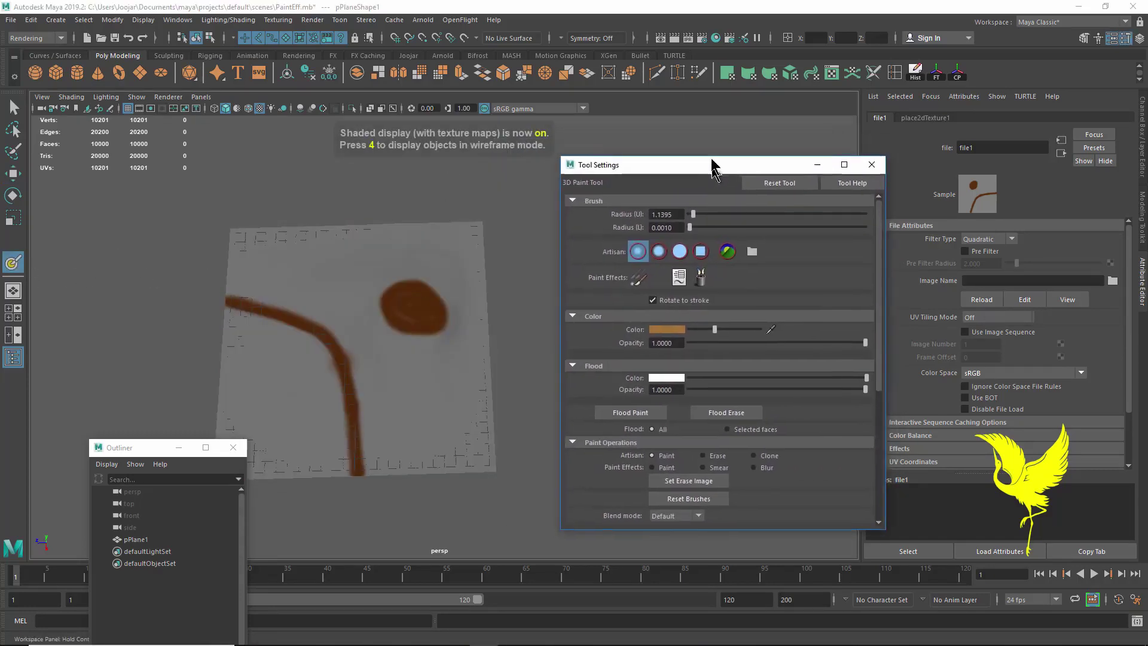
{"action": "scroll", "coordinate": [810, 426], "scroll_direction": "down", "scroll_amount": 5}
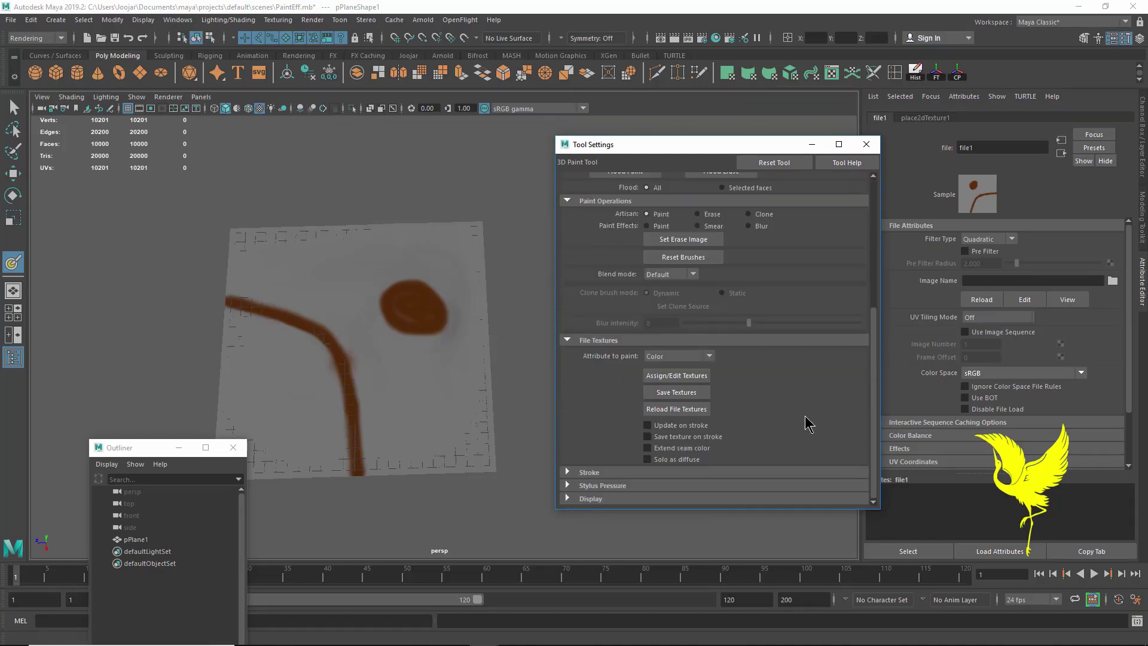
- Save the painted texture as pPlaneShape1_color.jpg and close Tool Settings
{"action": "left_click", "coordinate": [675, 396]}
{"action": "left_click", "coordinate": [675, 397]}
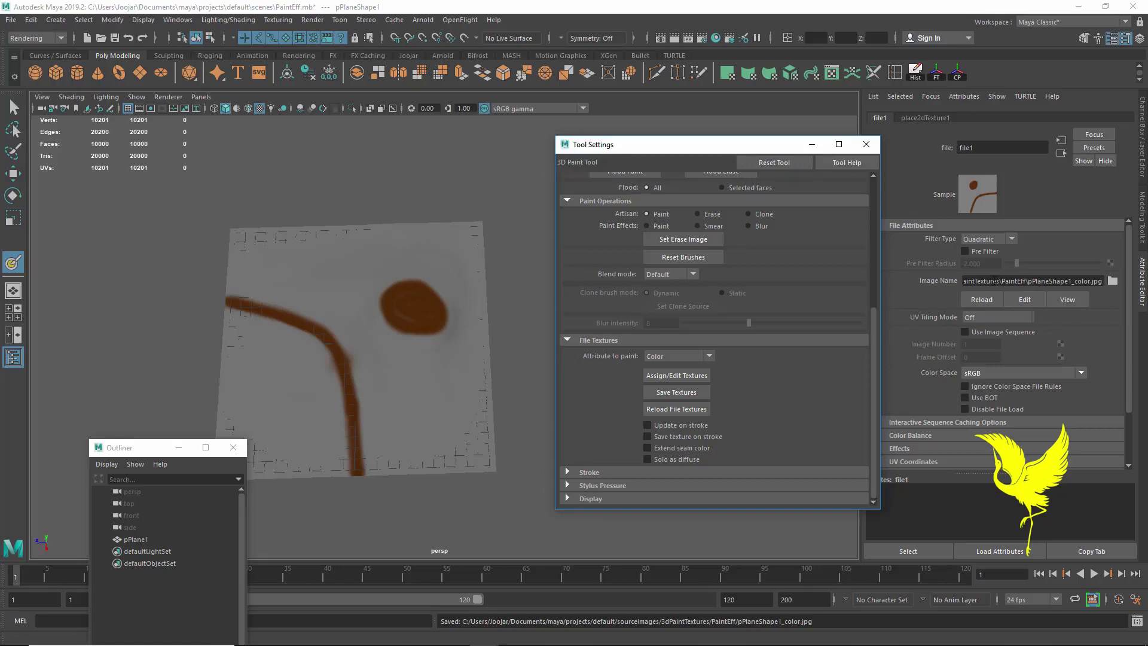
{"action": "left_click", "coordinate": [866, 144]}
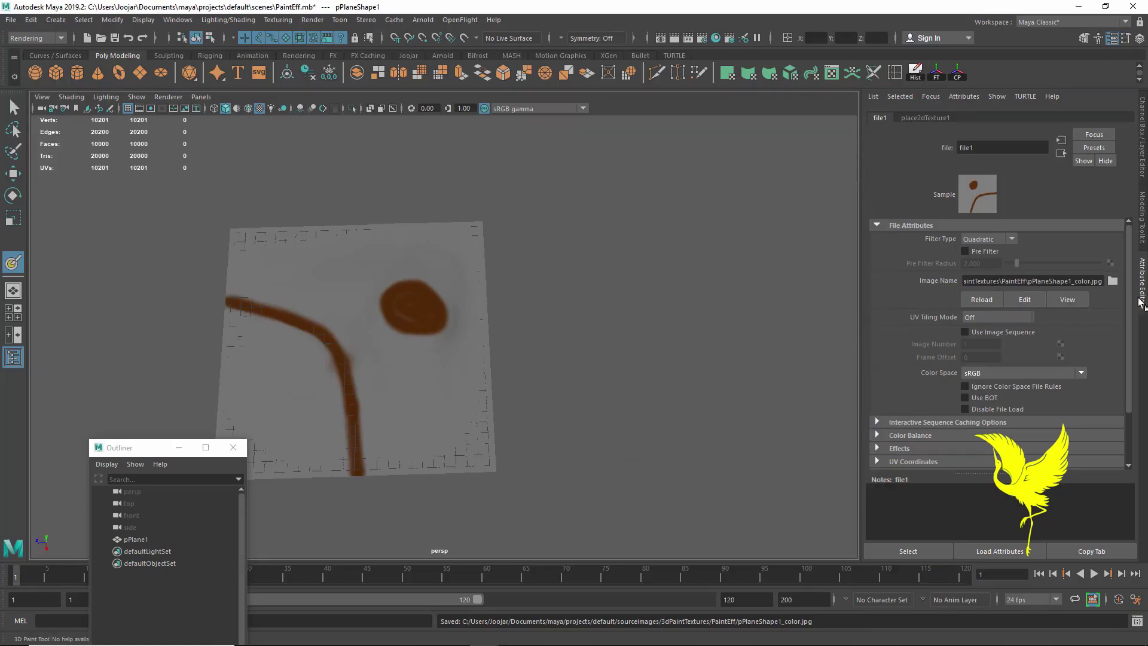
- Confirm the saved file in sourceimages via the Image Name browser, then minimize Maya
{"action": "left_click", "coordinate": [1113, 281]}
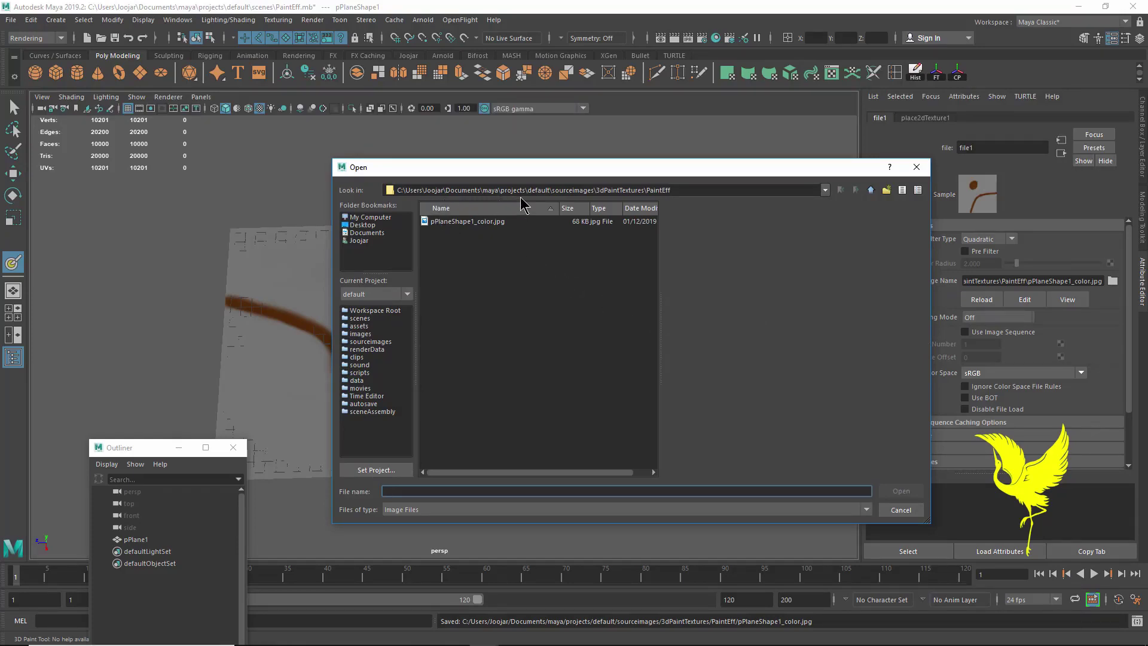
{"action": "mouse_move", "coordinate": [491, 208]}
{"action": "left_click", "coordinate": [916, 166]}
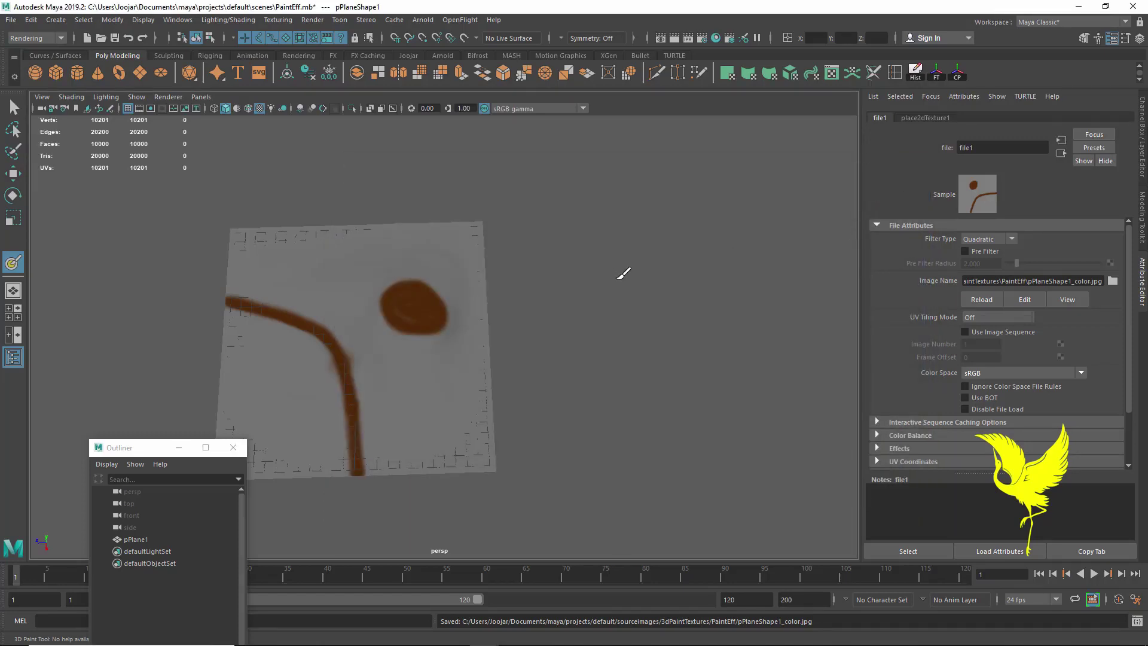
{"action": "left_click", "coordinate": [1079, 7]}
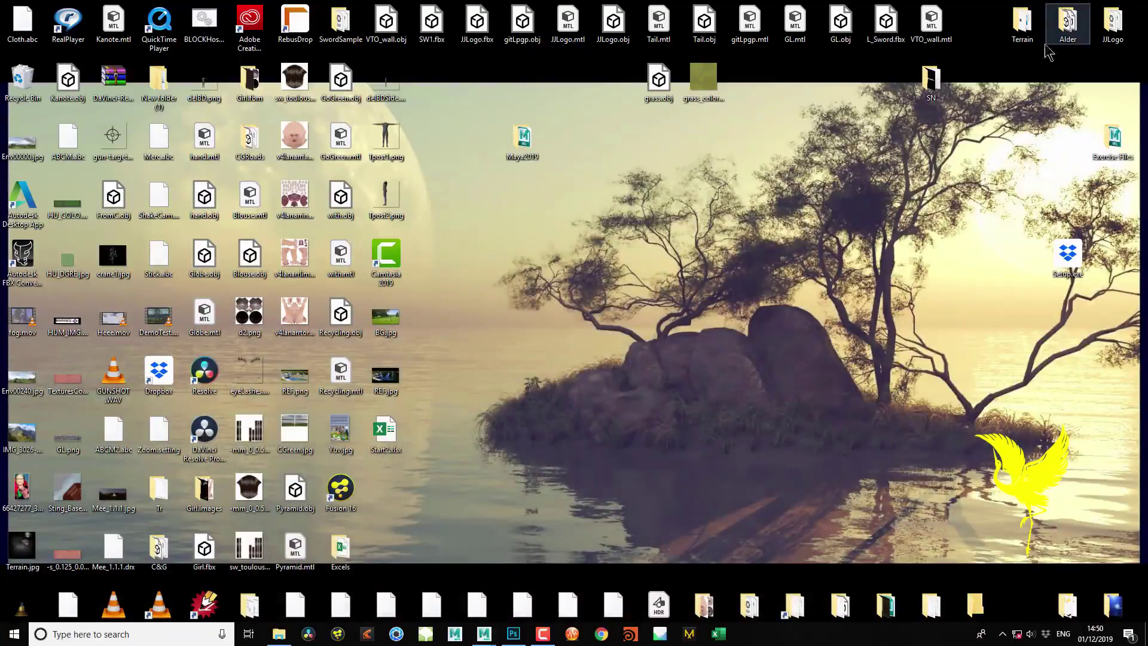
- Bring Photoshop forward and browse File > Open to Documents > maya > projects > default
{"action": "left_click", "coordinate": [513, 633]}
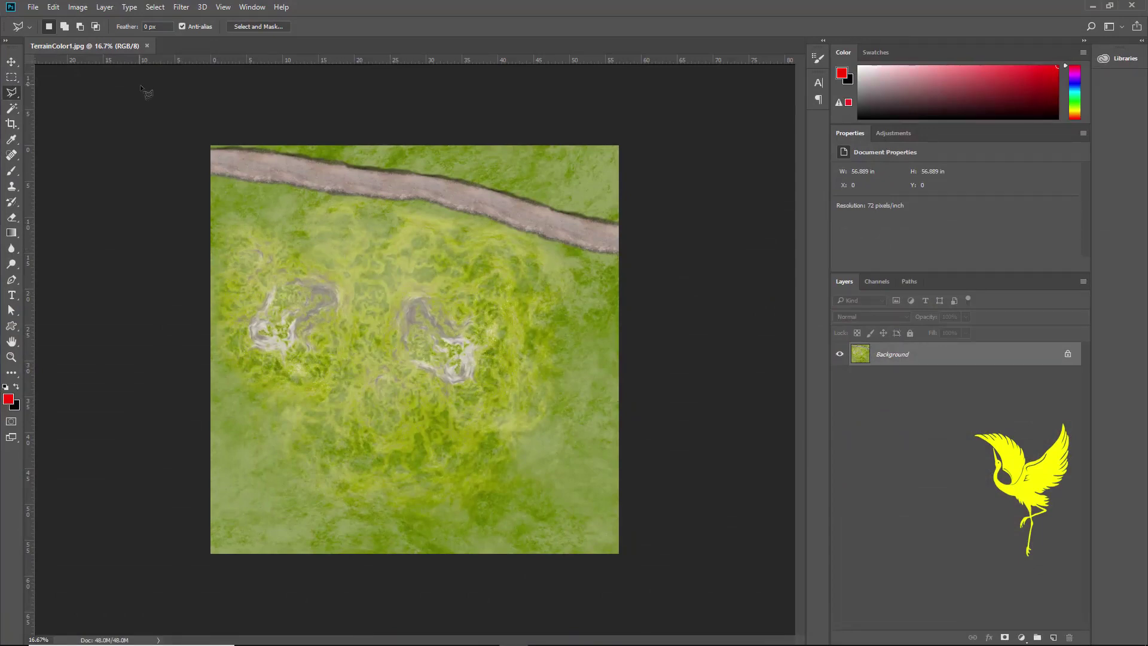
{"action": "left_click", "coordinate": [34, 7]}
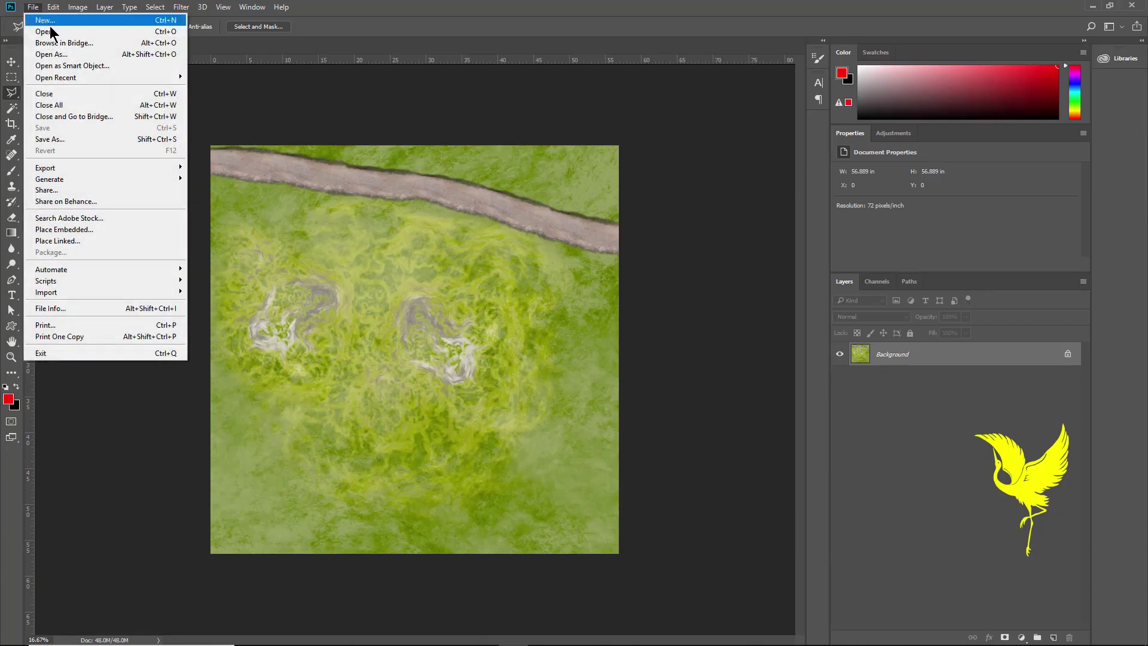
{"action": "left_click", "coordinate": [53, 32]}
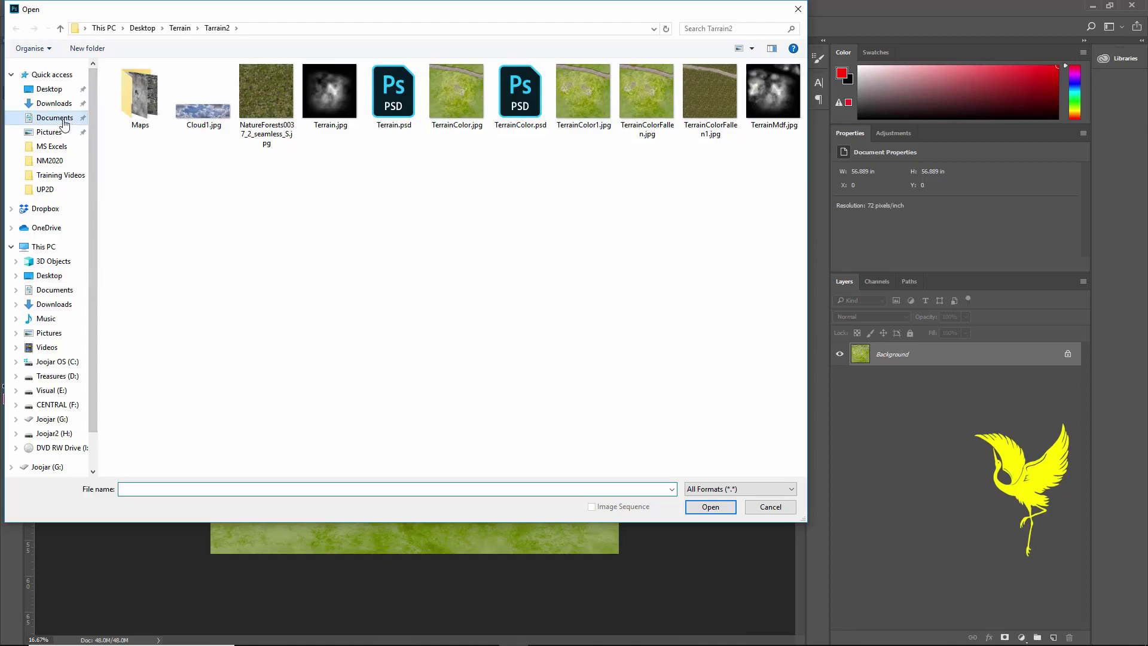
{"action": "left_click", "coordinate": [60, 118]}
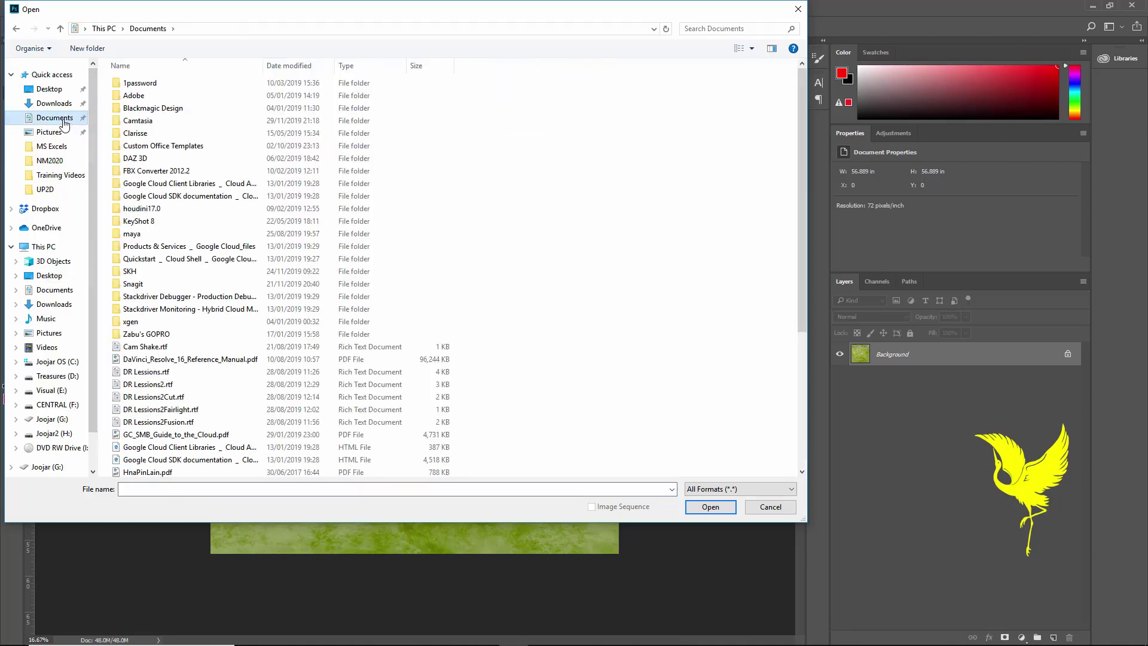
{"action": "double_click", "coordinate": [134, 233]}
{"action": "double_click", "coordinate": [128, 120]}
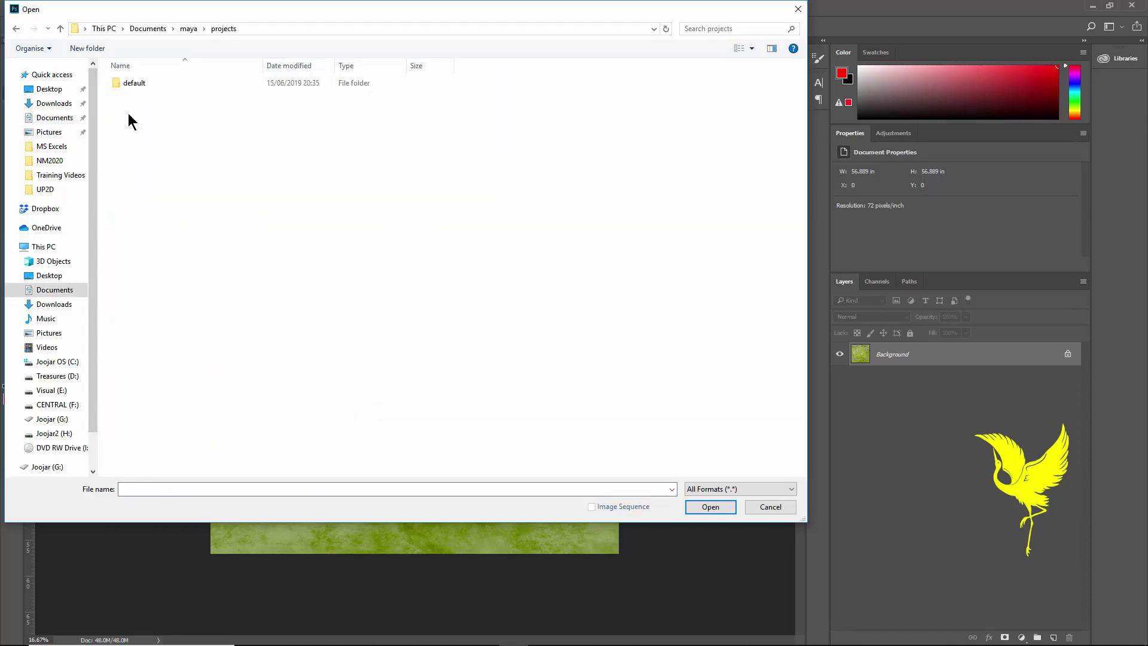
{"action": "double_click", "coordinate": [131, 83]}
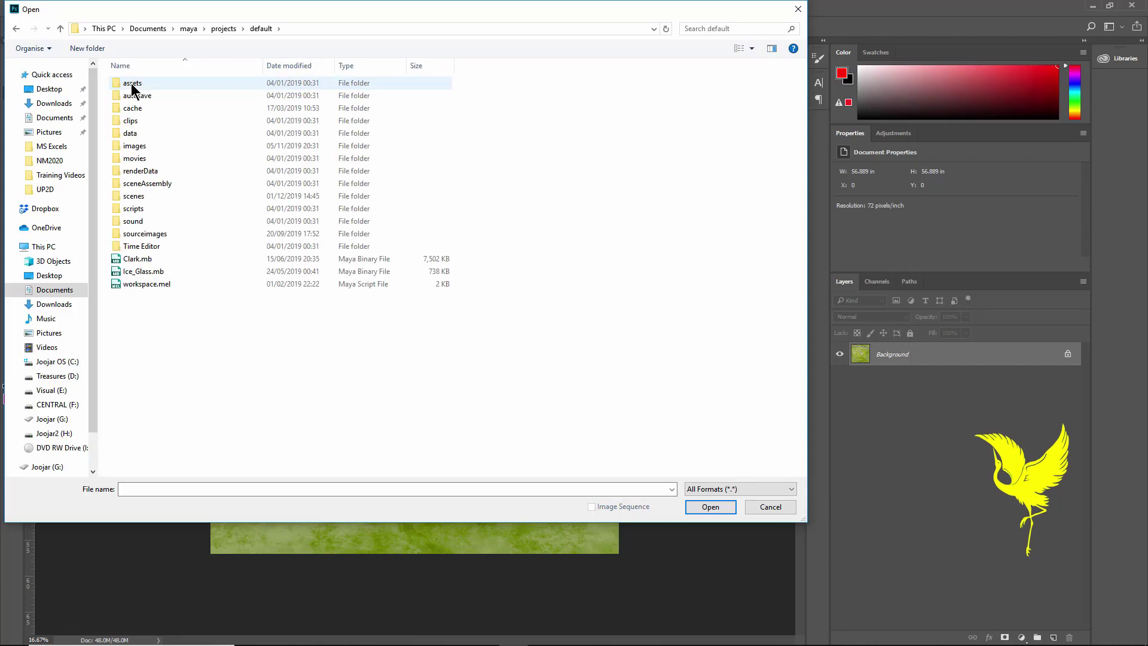
- Open pPlaneShape1_color.jpg from sourceimages > 3dPaintTextures > PaintEff
{"action": "double_click", "coordinate": [145, 233]}
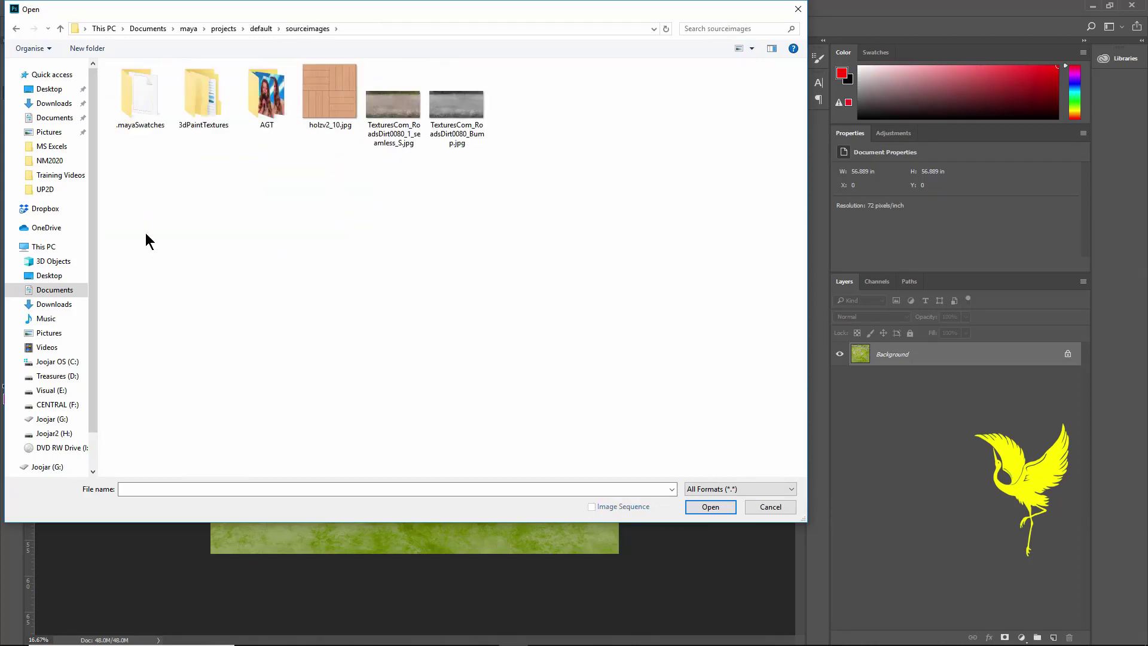
{"action": "double_click", "coordinate": [206, 111]}
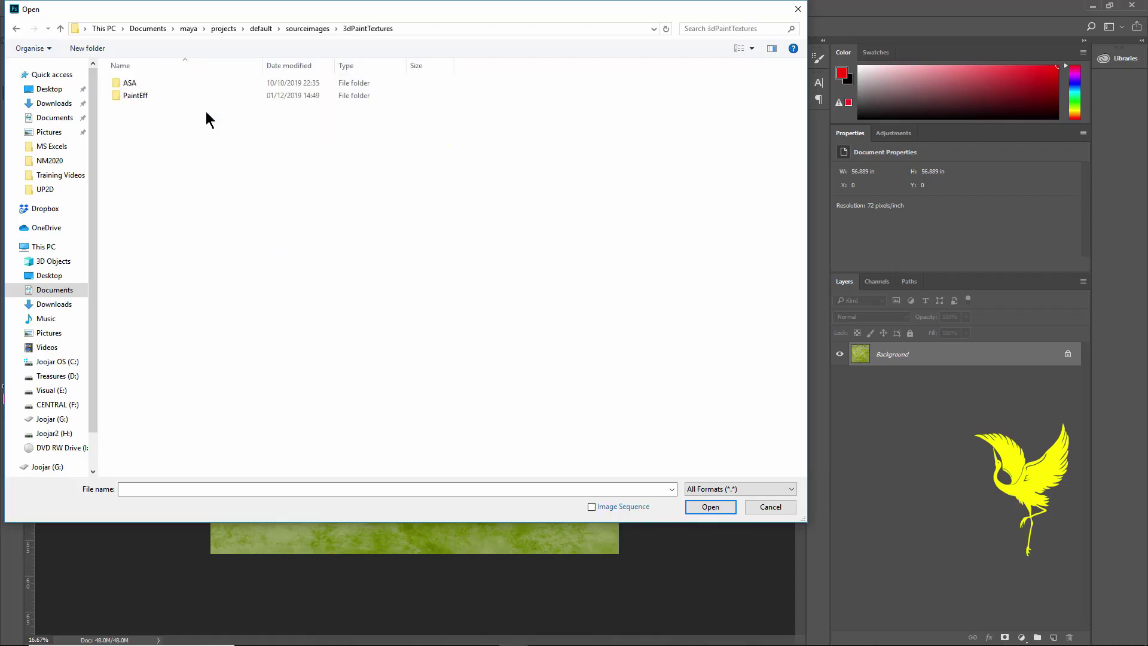
{"action": "left_click", "coordinate": [140, 98]}
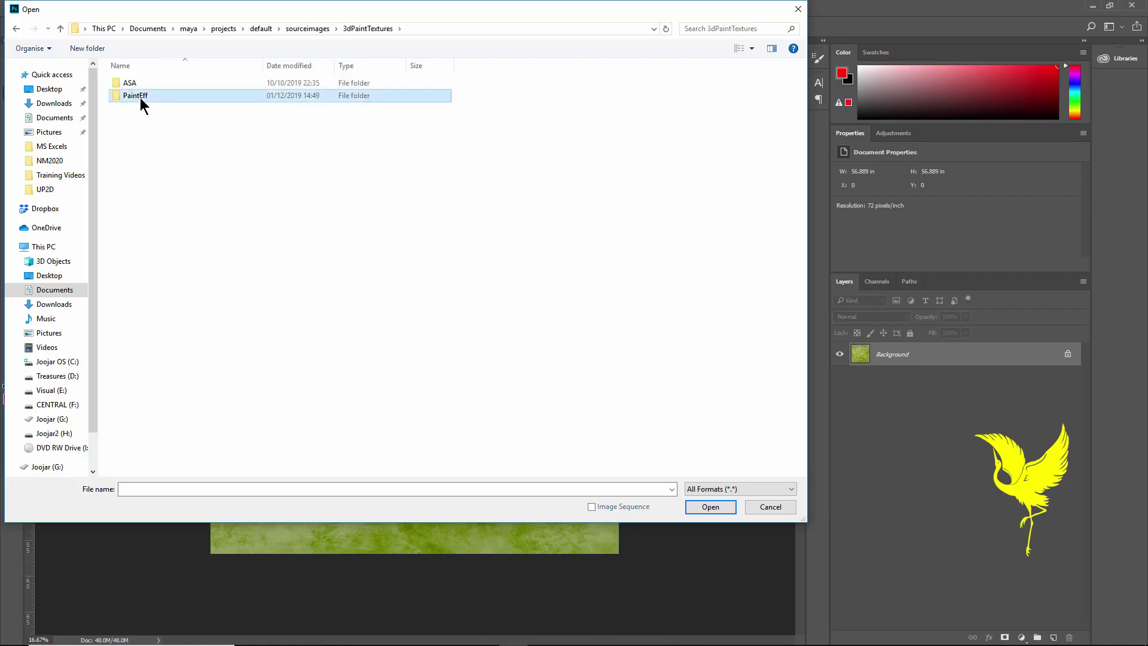
{"action": "double_click", "coordinate": [137, 96]}
{"action": "left_click", "coordinate": [164, 109]}
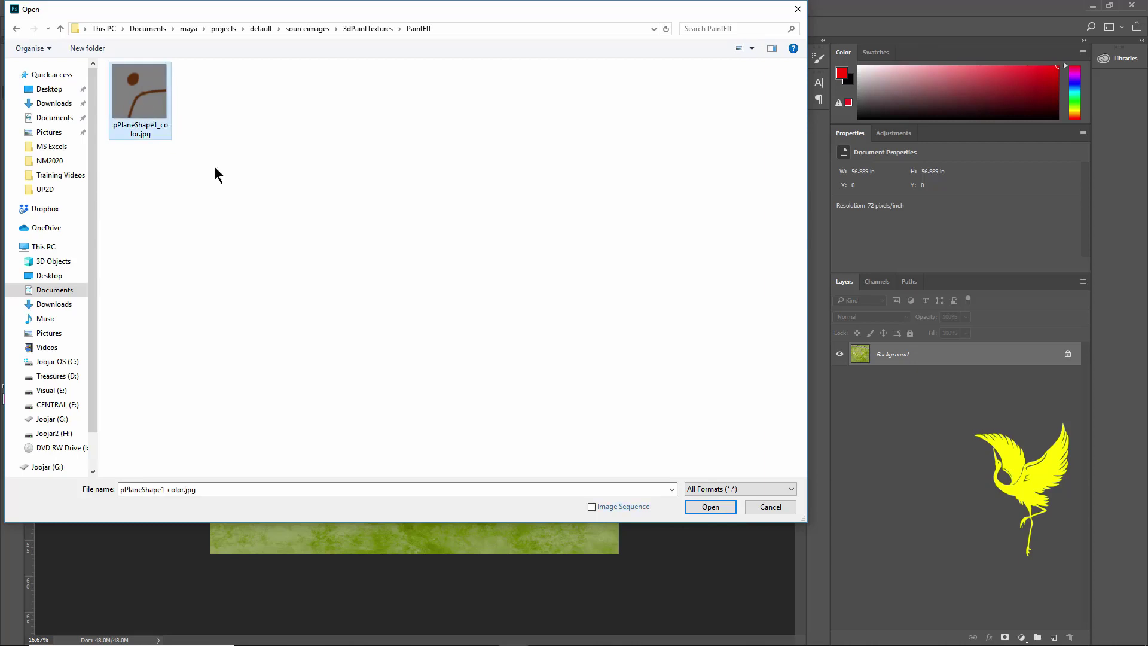
{"action": "left_click", "coordinate": [718, 507]}
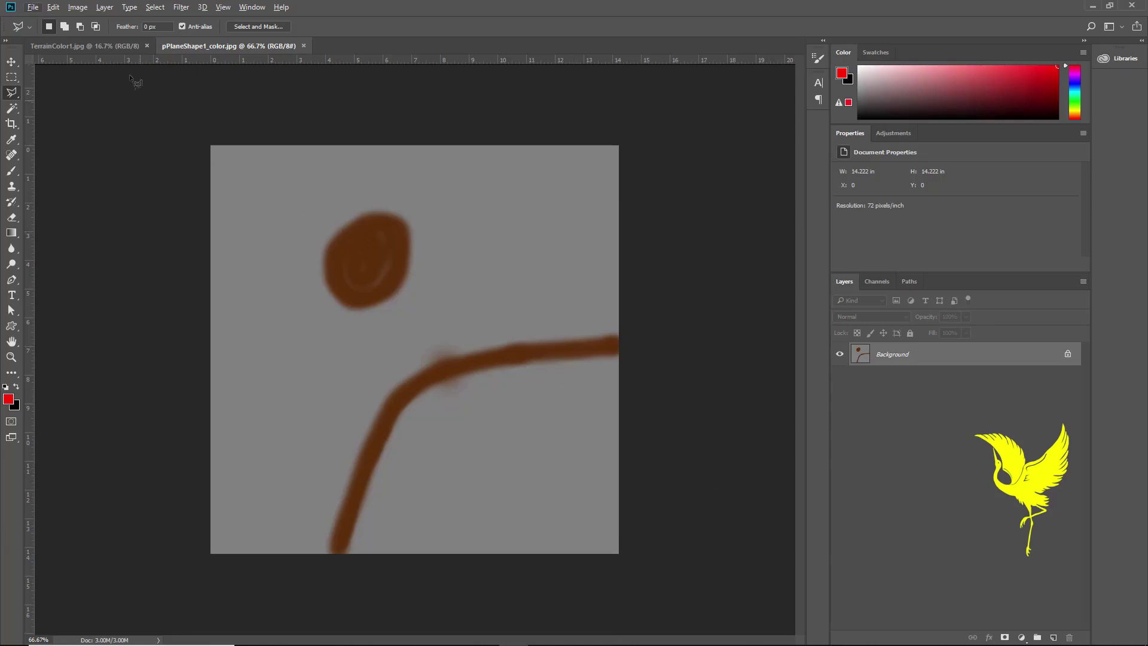
- Unlock the TerrainColor1 Background so it becomes a movable layer
{"action": "left_click", "coordinate": [114, 45]}
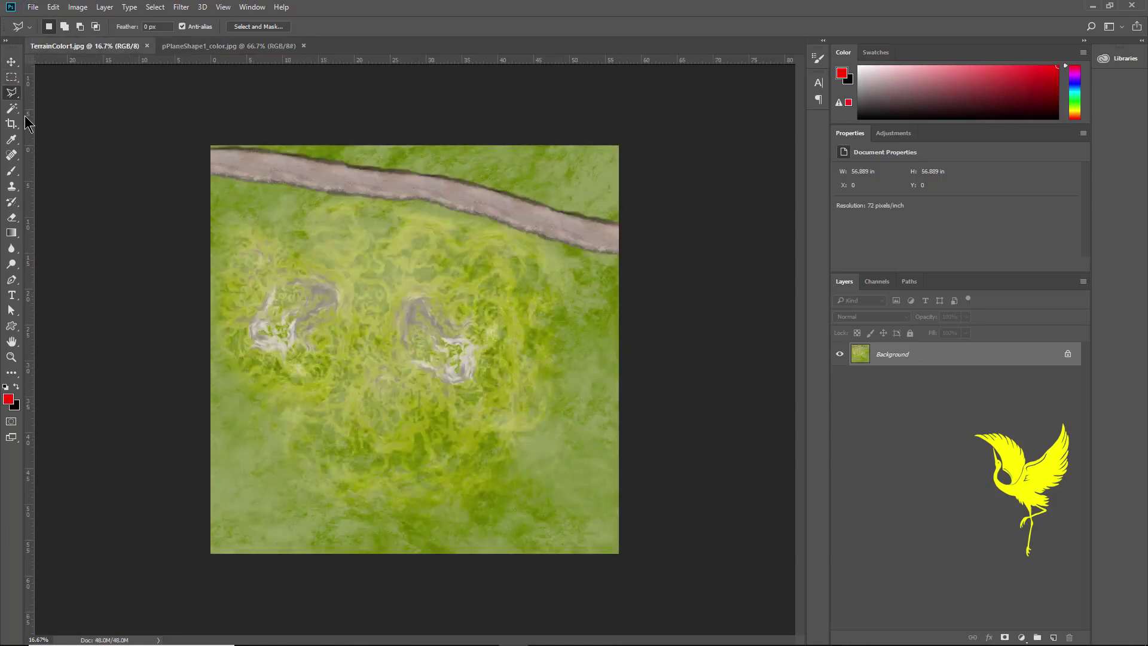
{"action": "left_click", "coordinate": [11, 62]}
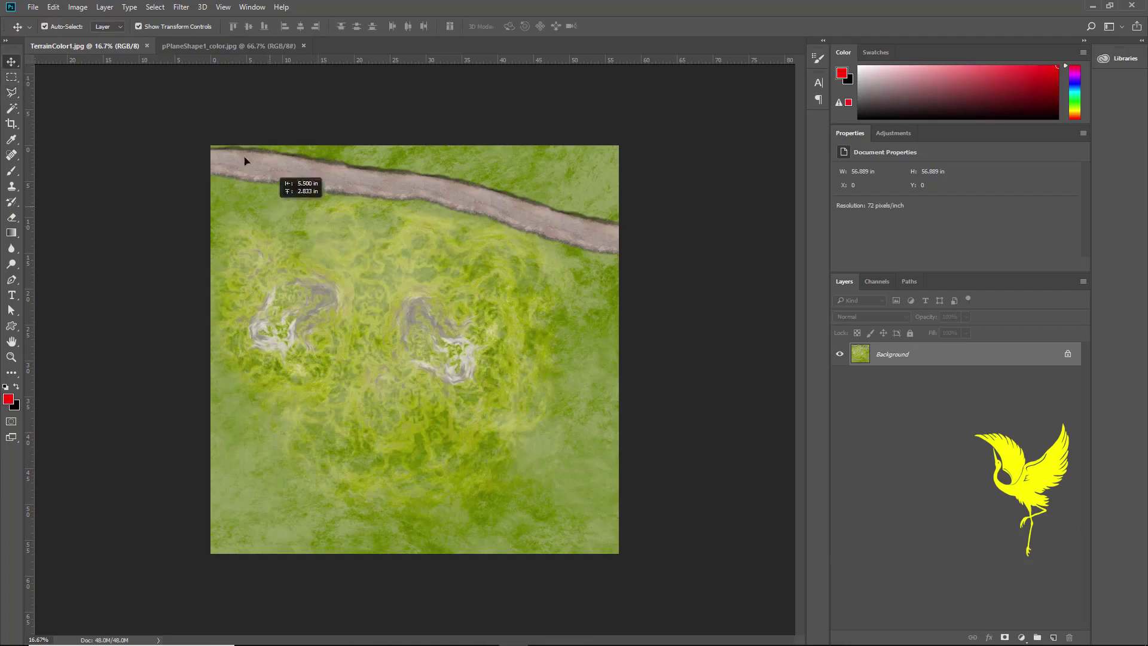
{"action": "left_click_drag", "start_coordinate": [245, 160], "coordinate": [412, 245]}
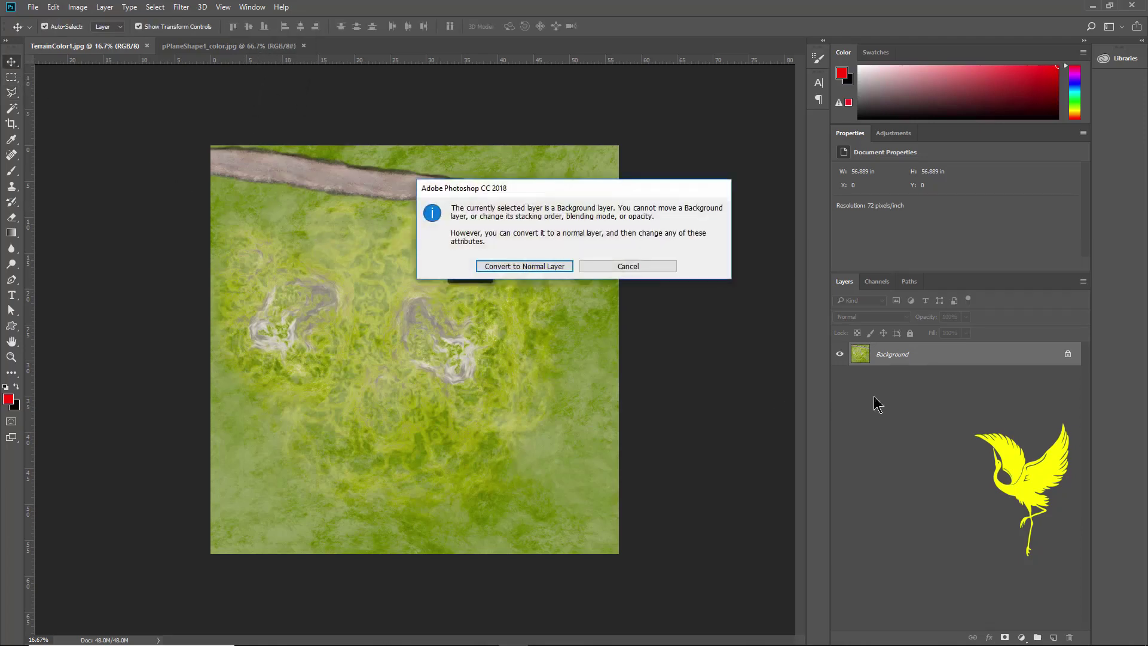
{"action": "left_click", "coordinate": [658, 267]}
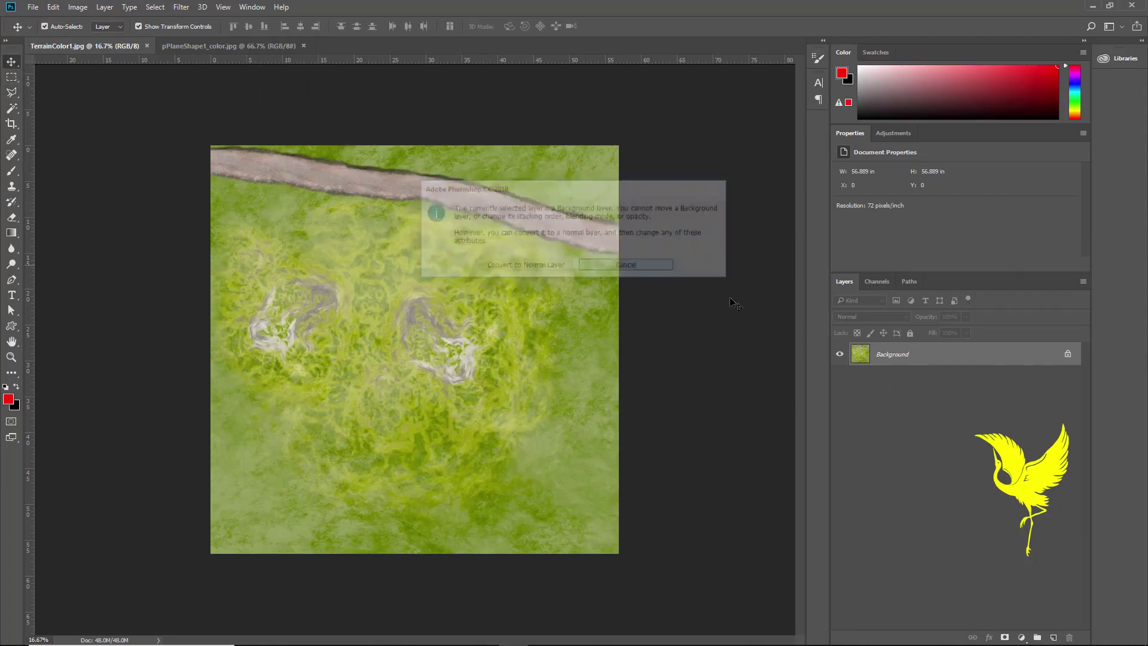
{"action": "double_click", "coordinate": [1021, 356], "text": "alt"}
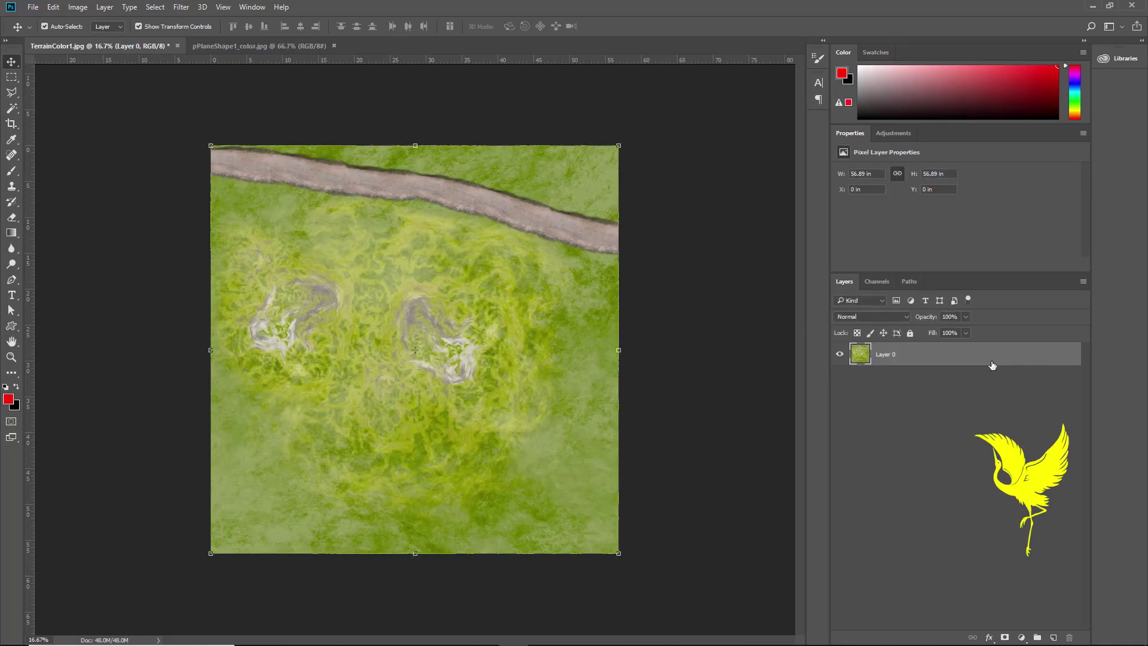
- Drag the terrain into the painted document as Layer 1, positioned near the top-left
{"action": "left_click_drag", "start_coordinate": [352, 229], "coordinate": [343, 189]}
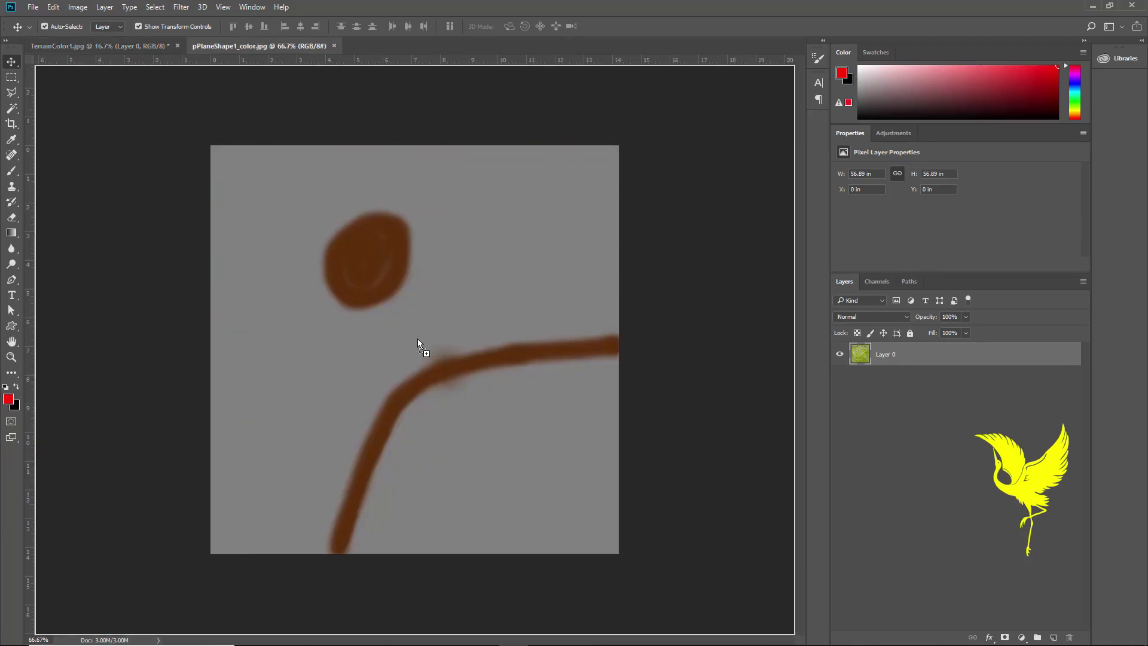
{"action": "left_click_drag", "start_coordinate": [418, 339], "coordinate": [418, 339]}
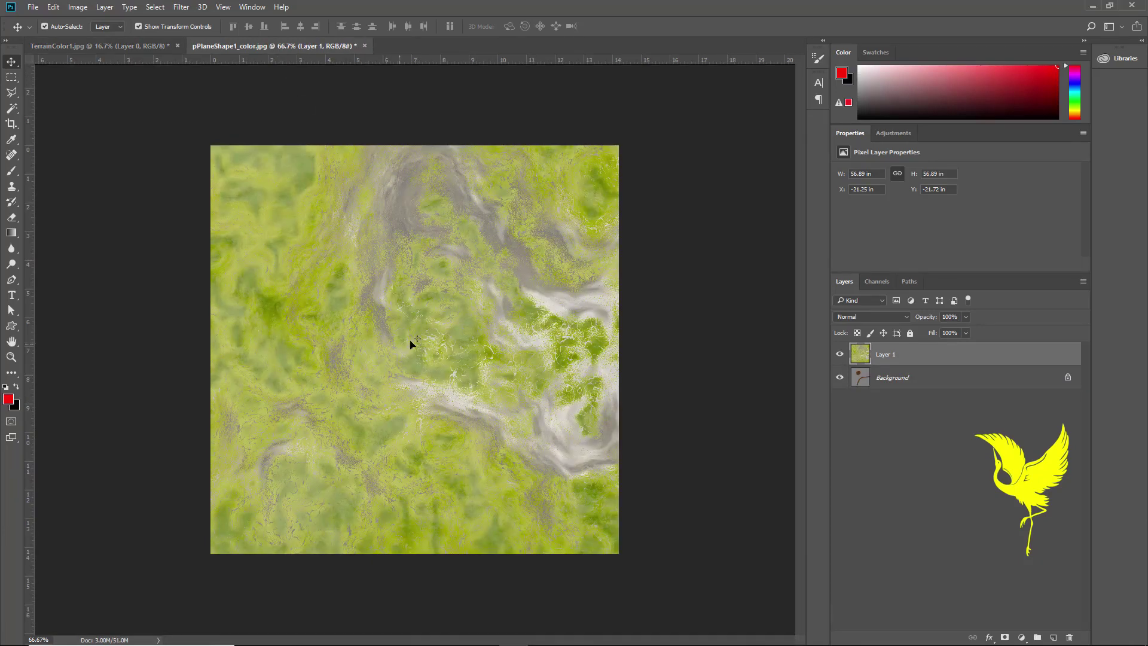
{"action": "mouse_move", "coordinate": [335, 241]}
{"action": "left_mouse_down"}
{"action": "mouse_move", "coordinate": [446, 330]}
{"action": "mouse_move", "coordinate": [413, 320]}
{"action": "left_mouse_up"}
{"action": "left_click_drag", "start_coordinate": [281, 200], "coordinate": [459, 362]}
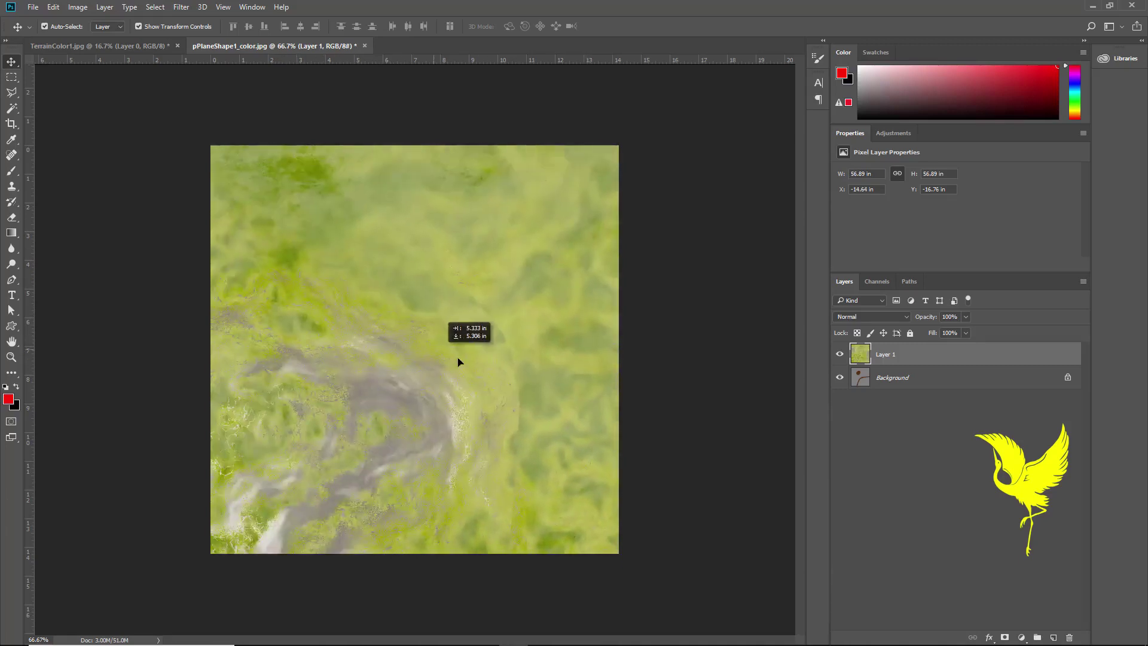
{"action": "mouse_move", "coordinate": [321, 275]}
{"action": "left_mouse_down"}
{"action": "mouse_move", "coordinate": [426, 357]}
{"action": "mouse_move", "coordinate": [309, 256]}
{"action": "mouse_move", "coordinate": [321, 358]}
{"action": "mouse_move", "coordinate": [334, 321]}
{"action": "left_mouse_up"}
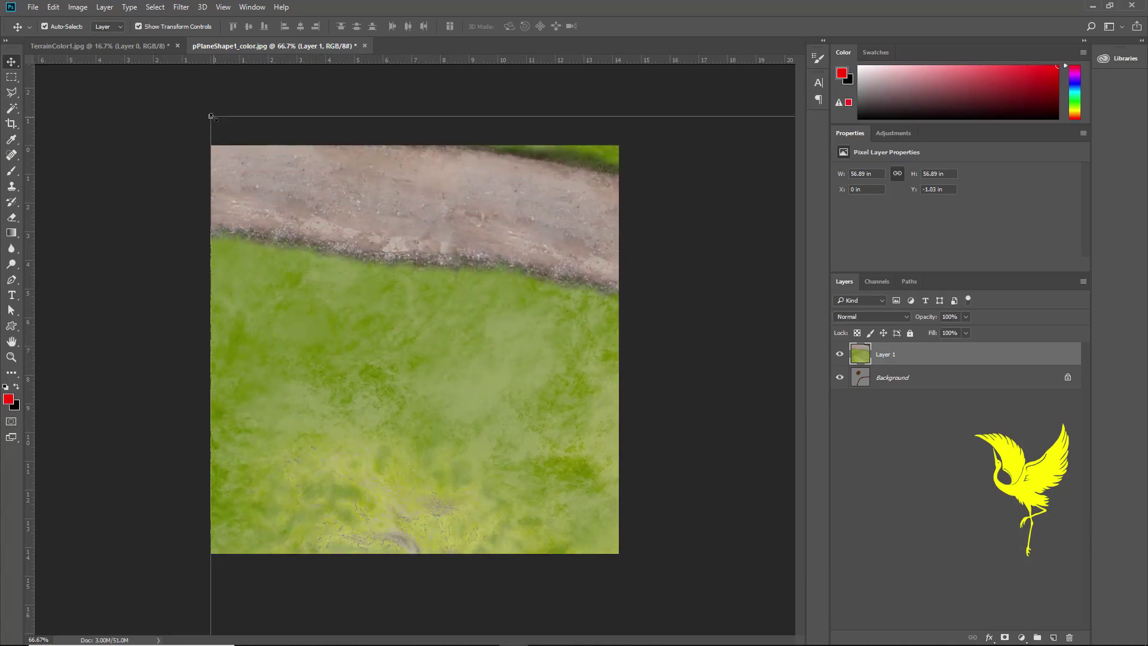
- Free-transform Layer 1 down to about 25%, align it to the canvas and commit
{"action": "left_click_drag", "start_coordinate": [211, 115], "coordinate": [491, 396]}
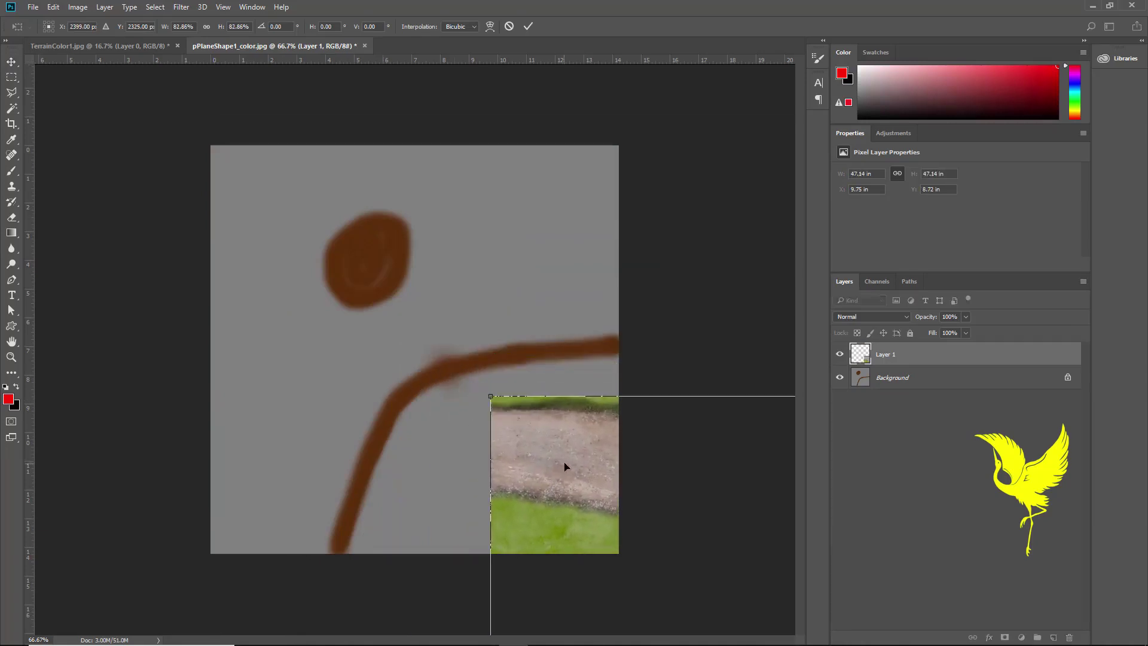
{"action": "mouse_move", "coordinate": [565, 466]}
{"action": "left_mouse_down"}
{"action": "mouse_move", "coordinate": [371, 351]}
{"action": "mouse_move", "coordinate": [274, 236]}
{"action": "mouse_move", "coordinate": [216, 193]}
{"action": "mouse_move", "coordinate": [504, 479]}
{"action": "mouse_move", "coordinate": [282, 321]}
{"action": "mouse_move", "coordinate": [180, 147]}
{"action": "left_mouse_up"}
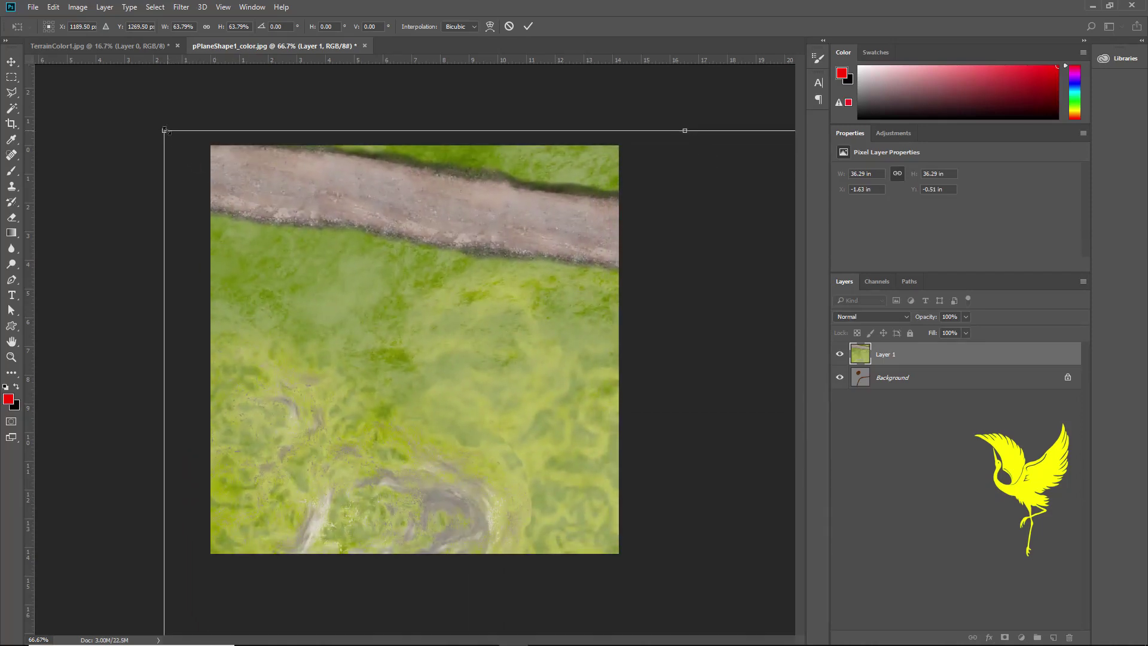
{"action": "mouse_move", "coordinate": [217, 199]}
{"action": "left_mouse_down"}
{"action": "mouse_move", "coordinate": [533, 511]}
{"action": "mouse_move", "coordinate": [469, 481]}
{"action": "mouse_move", "coordinate": [234, 180]}
{"action": "left_mouse_up"}
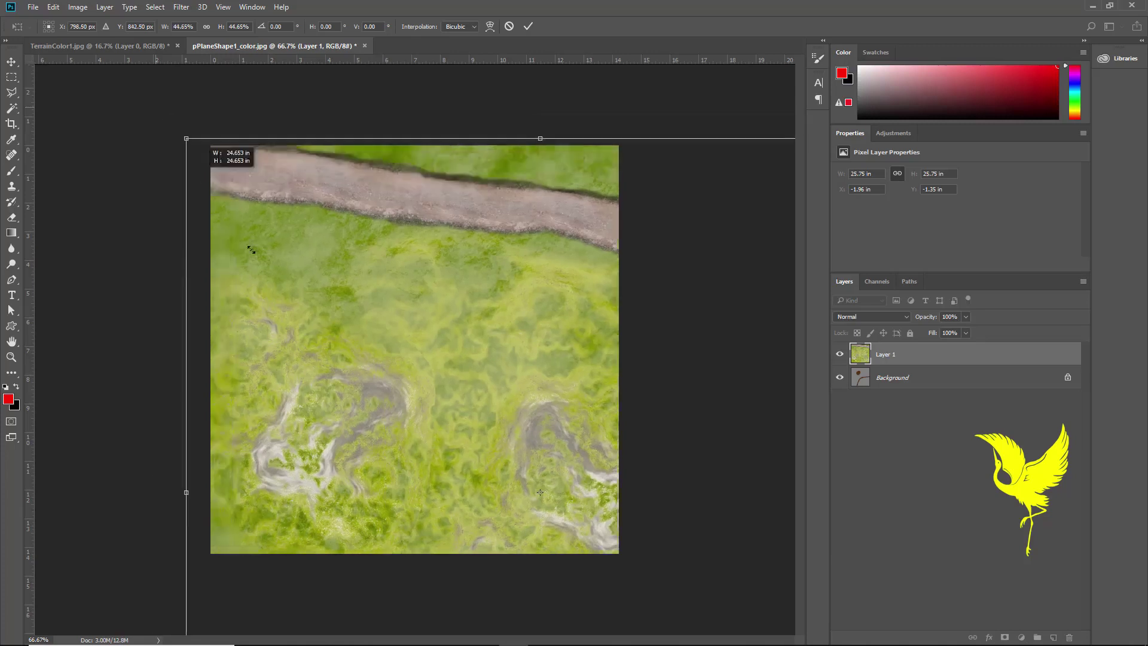
{"action": "left_click_drag", "start_coordinate": [155, 107], "coordinate": [418, 377]}
{"action": "mouse_move", "coordinate": [505, 454]}
{"action": "left_mouse_down"}
{"action": "mouse_move", "coordinate": [354, 342]}
{"action": "mouse_move", "coordinate": [217, 199]}
{"action": "left_mouse_up"}
{"action": "left_click_drag", "start_coordinate": [155, 141], "coordinate": [194, 213]}
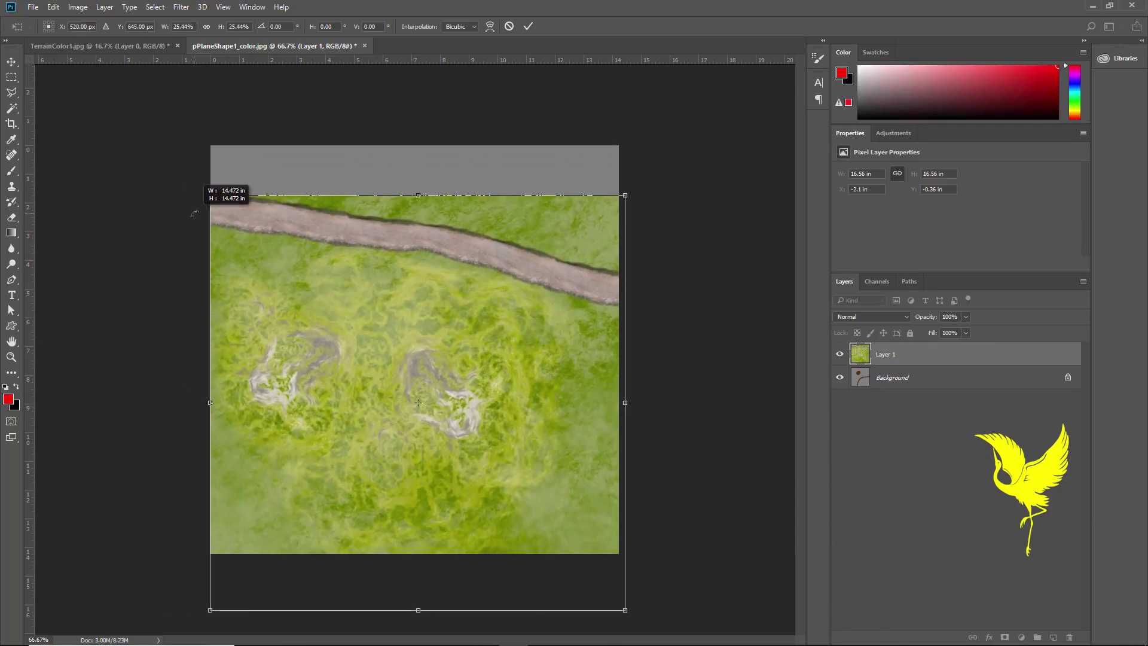
{"action": "left_click_drag", "start_coordinate": [411, 343], "coordinate": [404, 293]}
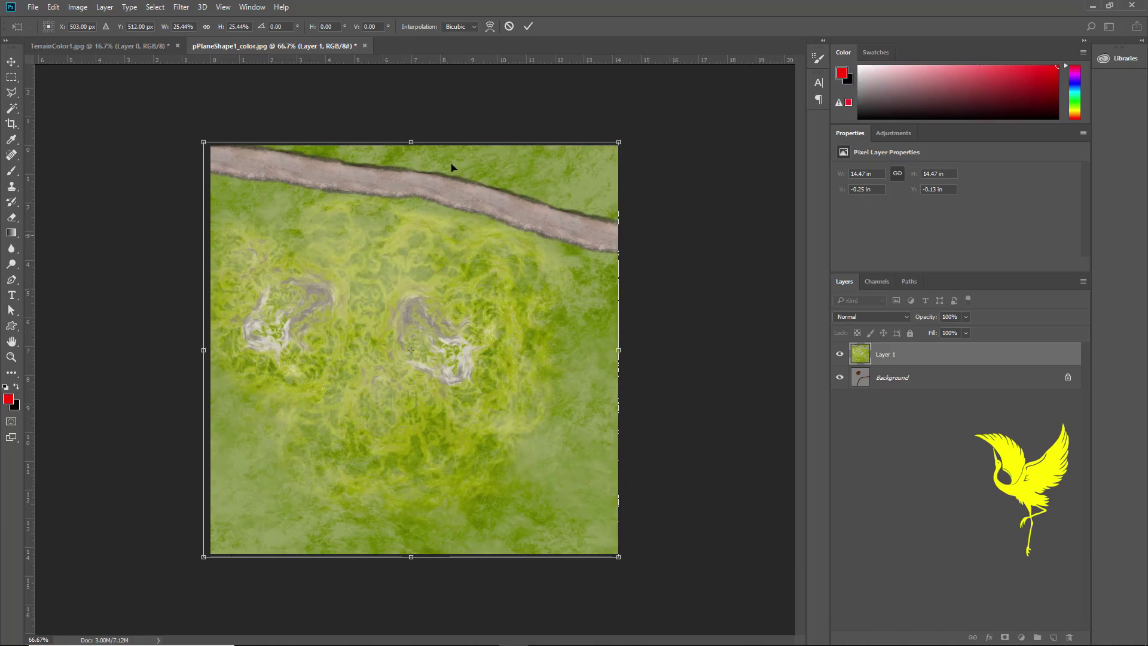
{"action": "left_click", "coordinate": [528, 27]}
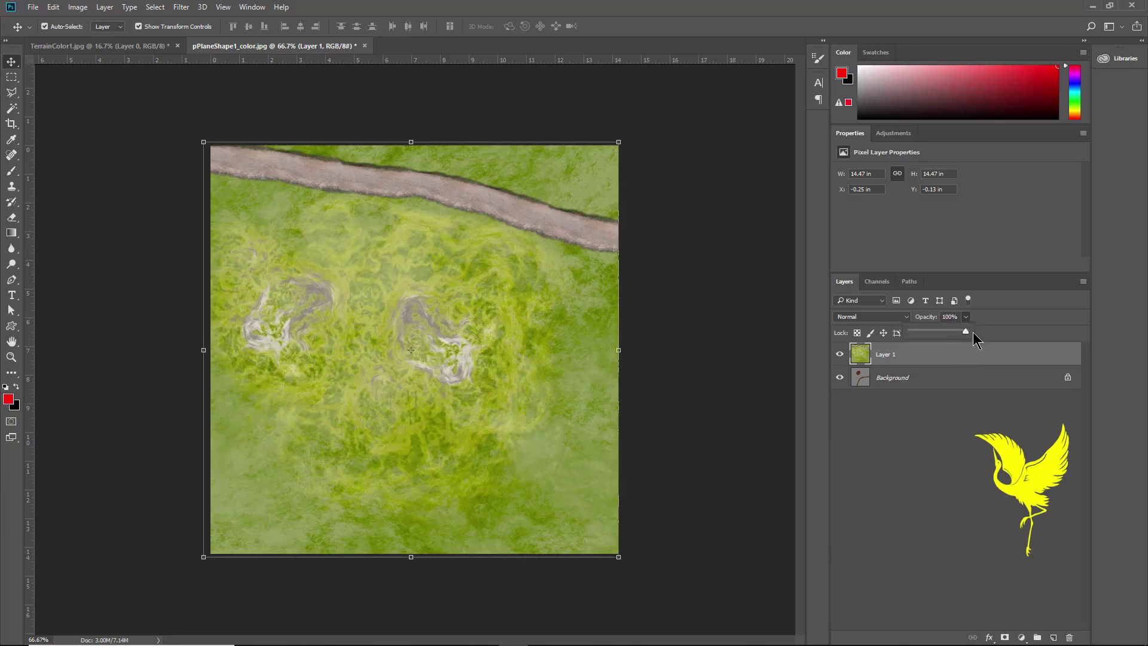
- Set Layer 1 opacity to 52% and polygon-lasso the road strip
{"action": "left_click_drag", "start_coordinate": [952, 333], "coordinate": [939, 334]}
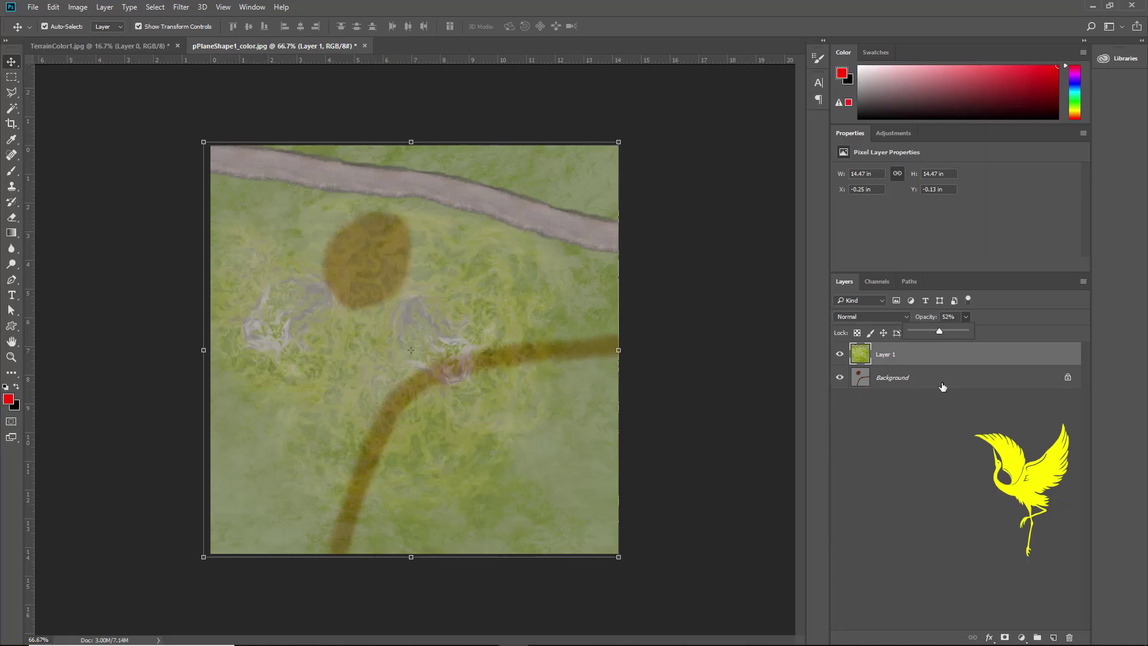
{"action": "left_click", "coordinate": [919, 357]}
{"action": "left_click", "coordinate": [9, 94]}
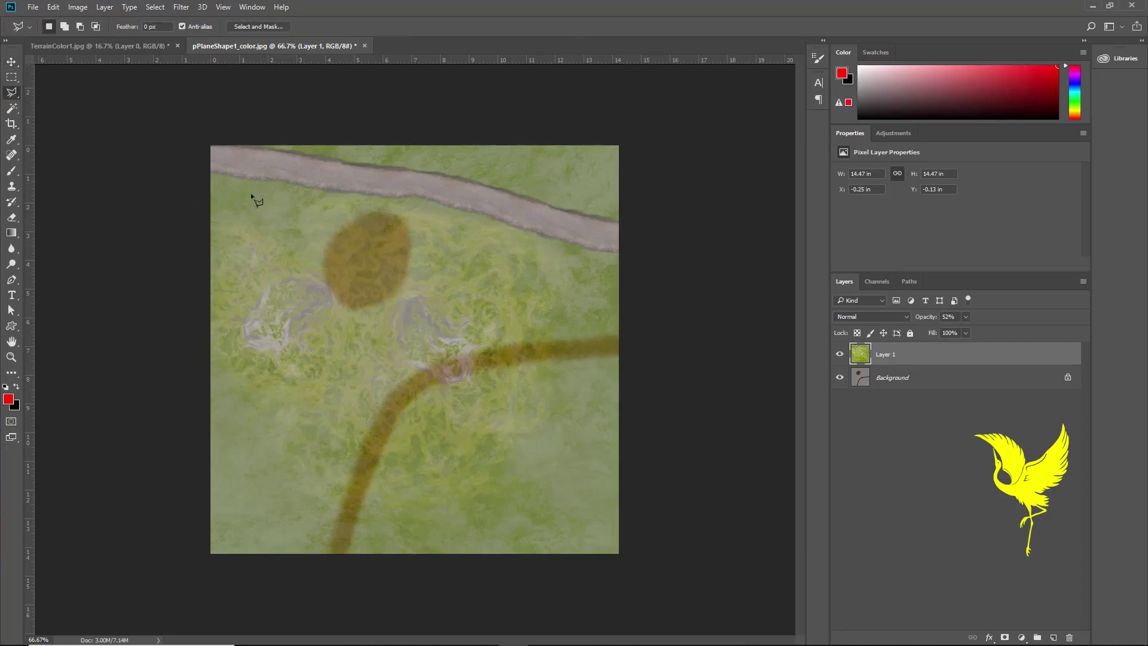
{"action": "left_click", "coordinate": [210, 176]}
{"action": "left_click", "coordinate": [343, 193]}
{"action": "left_click", "coordinate": [418, 200]}
{"action": "left_click", "coordinate": [449, 209]}
{"action": "left_click", "coordinate": [539, 239]}
{"action": "left_click", "coordinate": [565, 243]}
{"action": "left_click", "coordinate": [599, 253]}
{"action": "left_click", "coordinate": [624, 214]}
{"action": "left_click", "coordinate": [420, 173]}
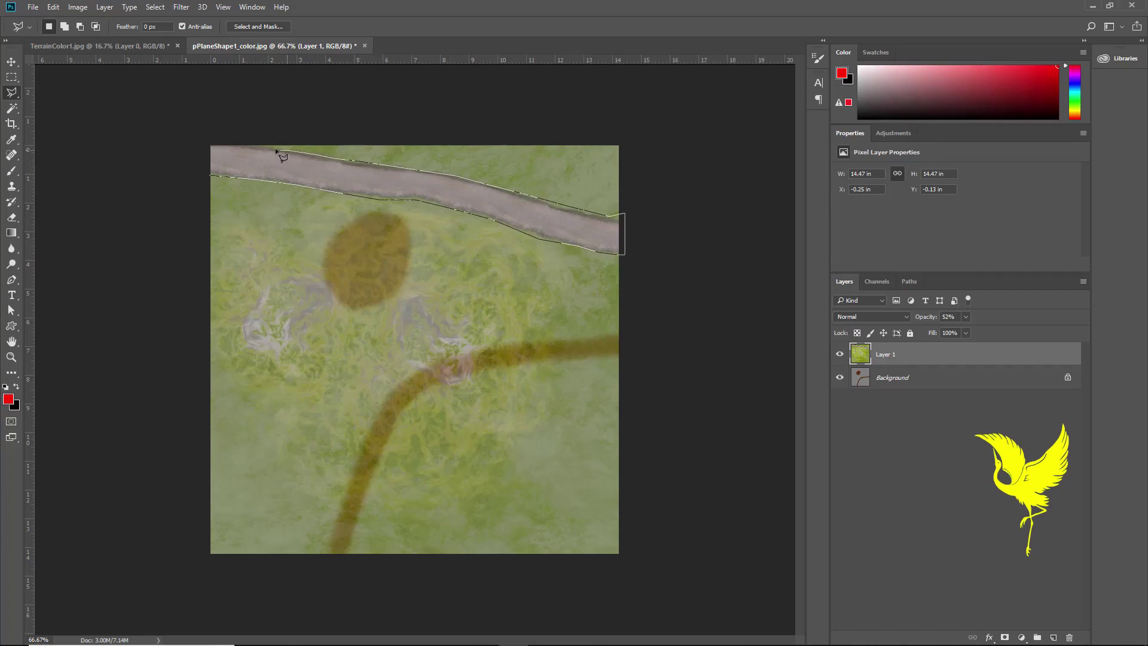
{"action": "left_click", "coordinate": [255, 144]}
{"action": "left_click", "coordinate": [222, 175]}
- Copy the lassoed road and paste it as a new Layer 2
{"action": "left_click", "coordinate": [50, 8]}
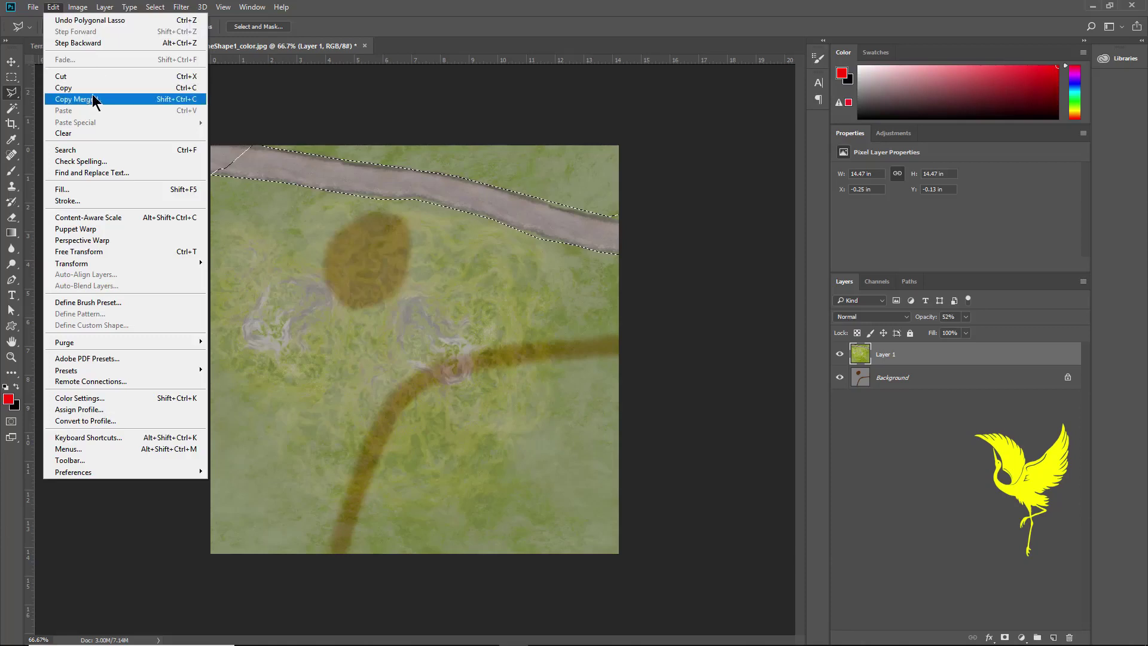
{"action": "left_click", "coordinate": [77, 88]}
{"action": "left_click", "coordinate": [54, 7]}
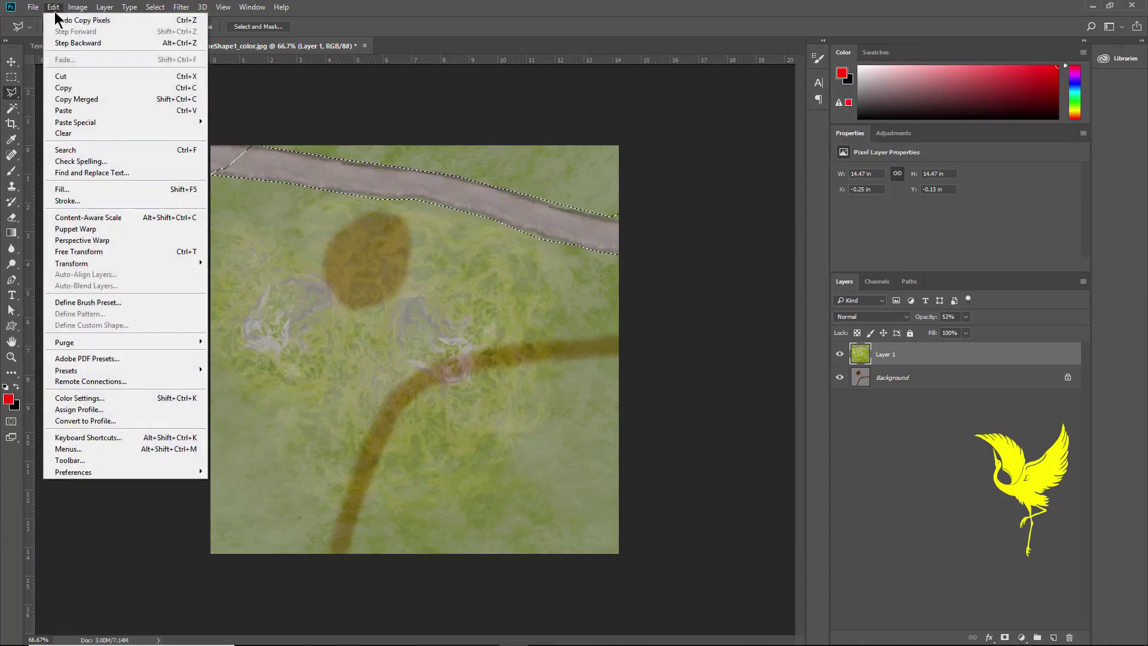
{"action": "left_click", "coordinate": [80, 111]}
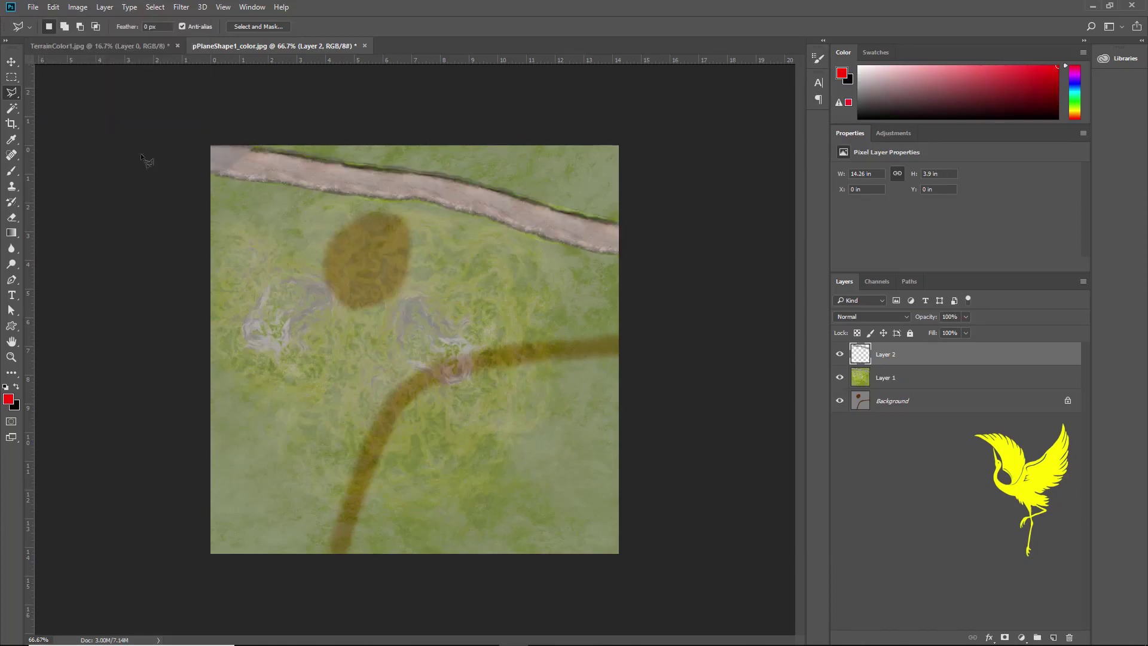
- Move the pasted road strip on Layer 2 down and right, resizing and rotating it
{"action": "left_click", "coordinate": [12, 63]}
{"action": "left_click_drag", "start_coordinate": [405, 201], "coordinate": [405, 279]}
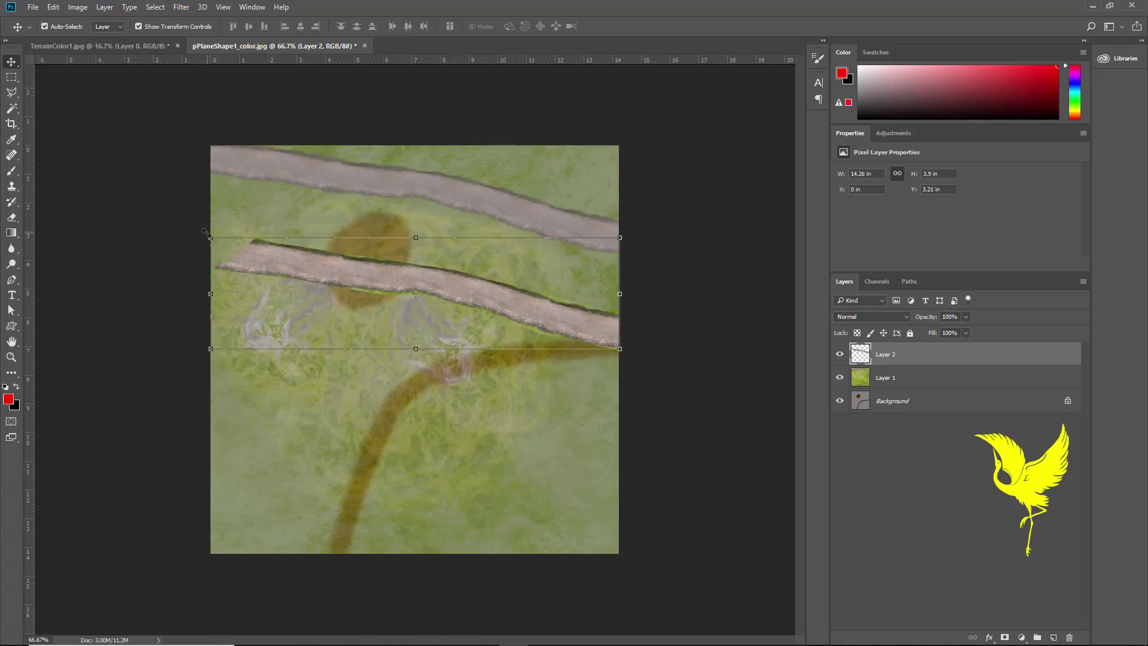
{"action": "left_click_drag", "start_coordinate": [204, 232], "coordinate": [199, 323]}
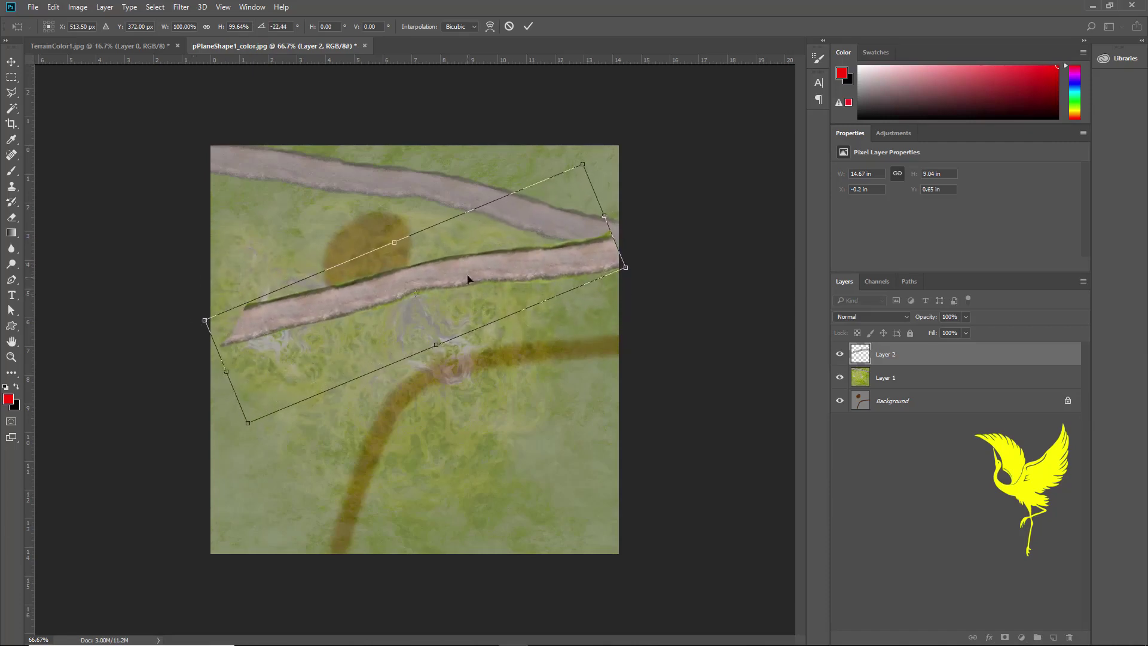
{"action": "left_click_drag", "start_coordinate": [468, 279], "coordinate": [486, 358]}
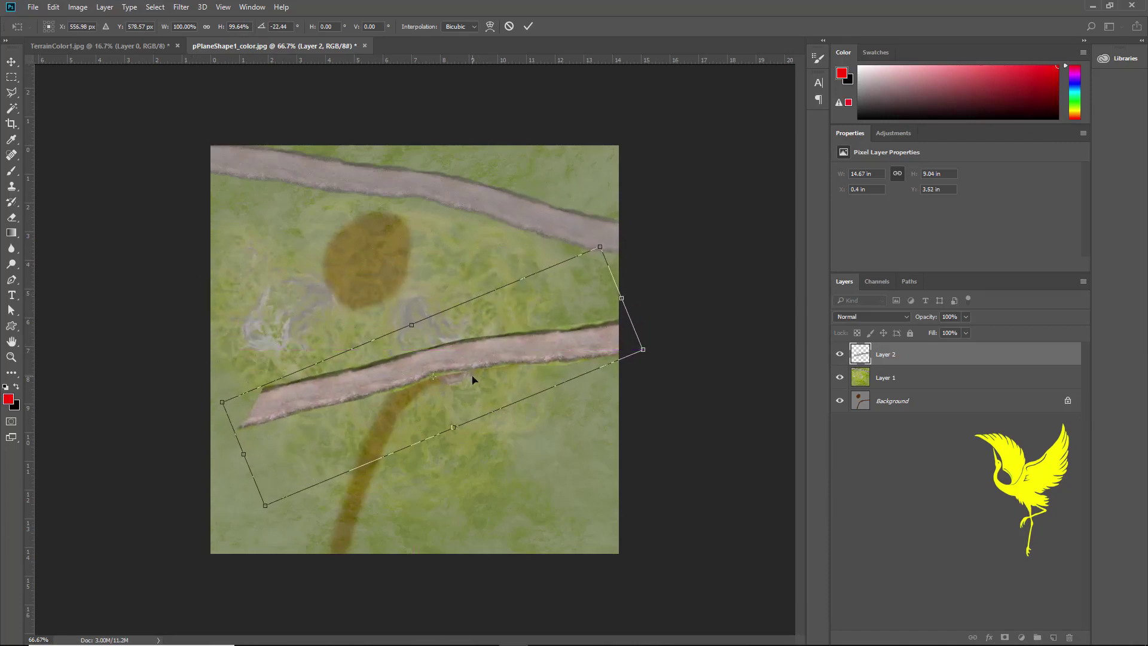
- Warp the road strip, pulling its left end down and bending it into a curve
{"action": "left_click", "coordinate": [53, 7]}
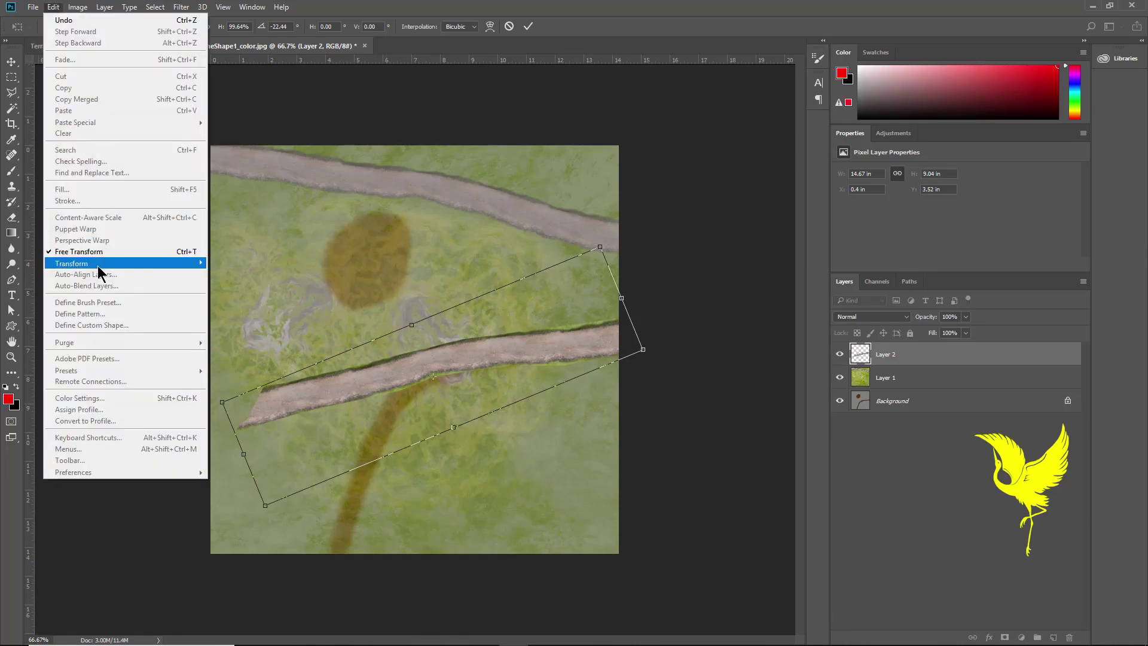
{"action": "mouse_move", "coordinate": [71, 263]}
{"action": "left_click", "coordinate": [238, 337]}
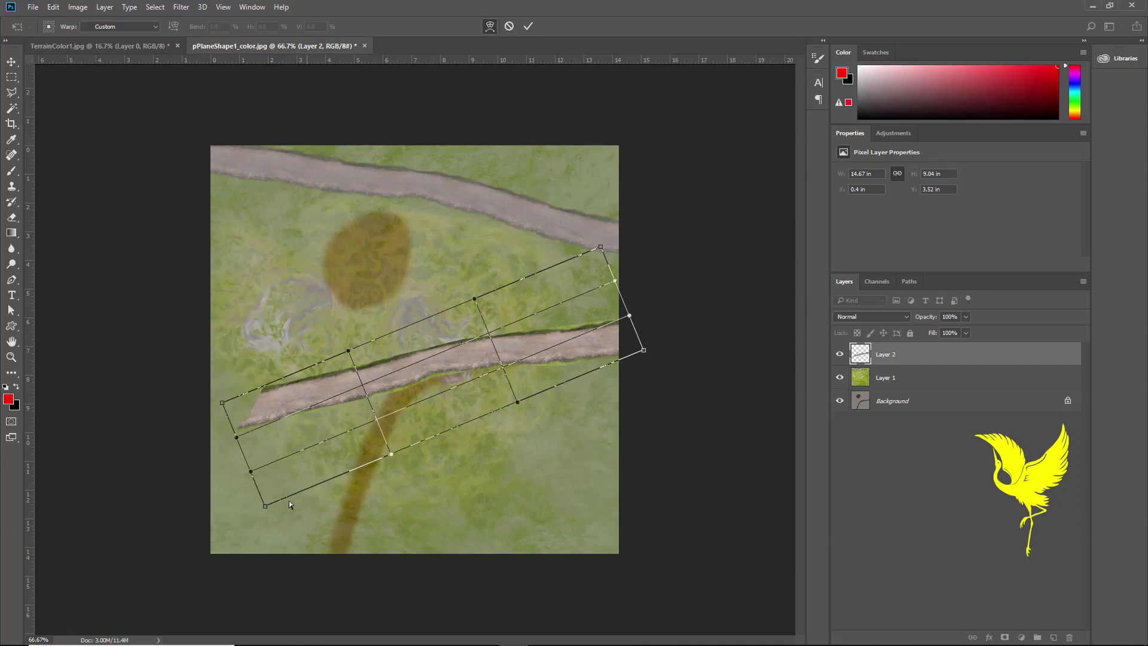
{"action": "left_click_drag", "start_coordinate": [264, 507], "coordinate": [292, 544]}
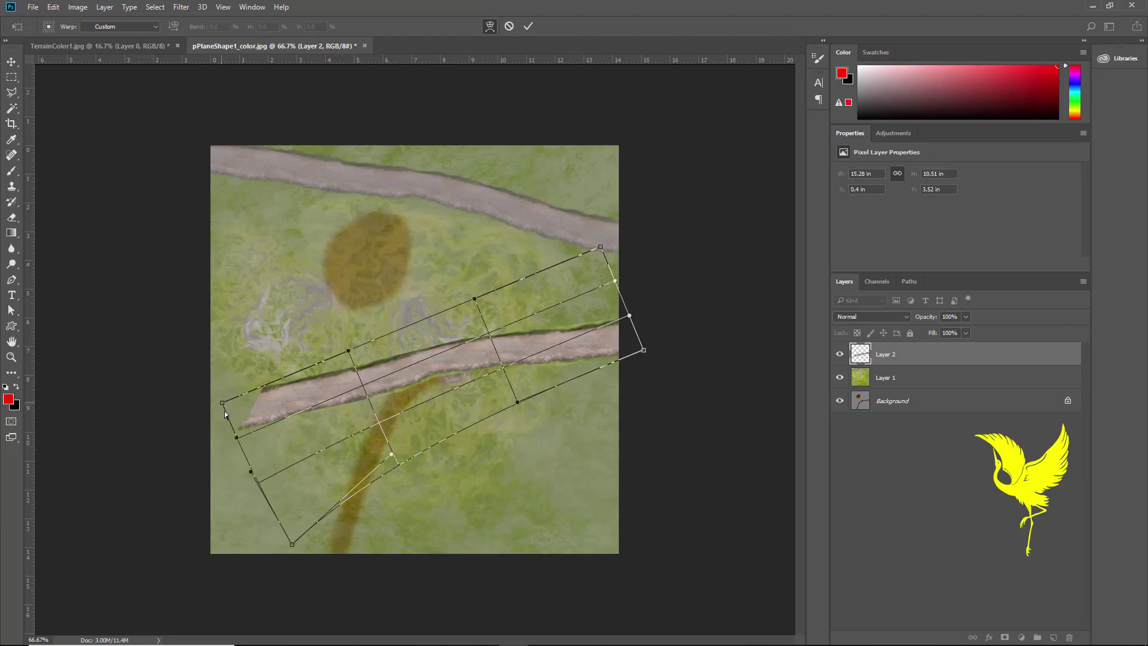
{"action": "left_click_drag", "start_coordinate": [225, 413], "coordinate": [295, 537]}
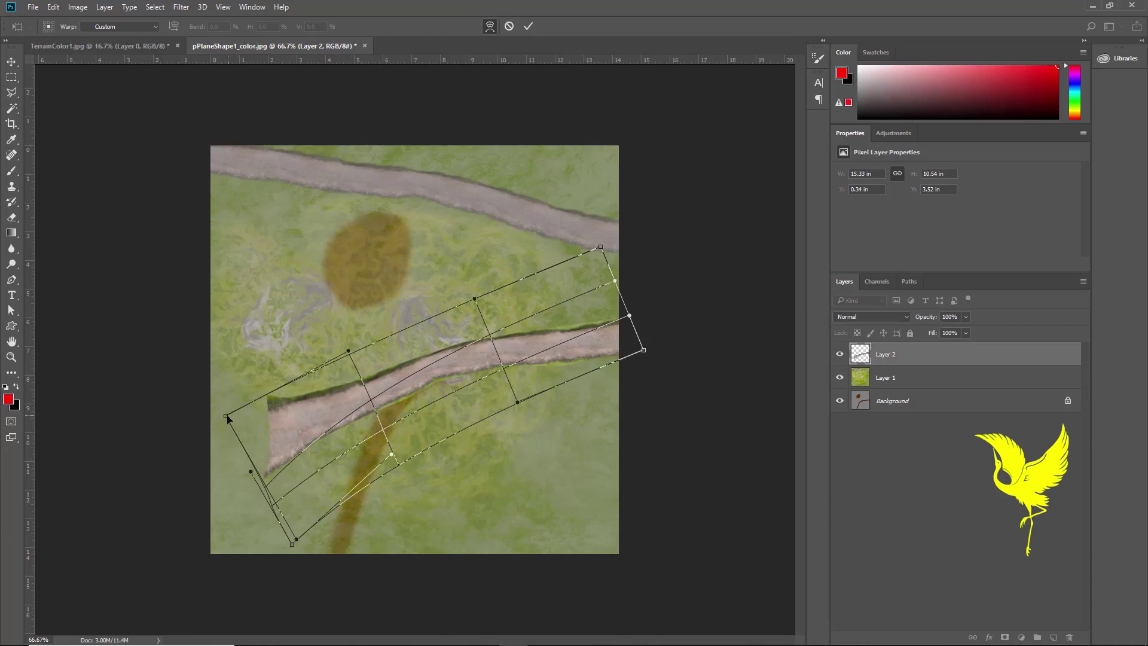
{"action": "left_click_drag", "start_coordinate": [226, 416], "coordinate": [243, 496]}
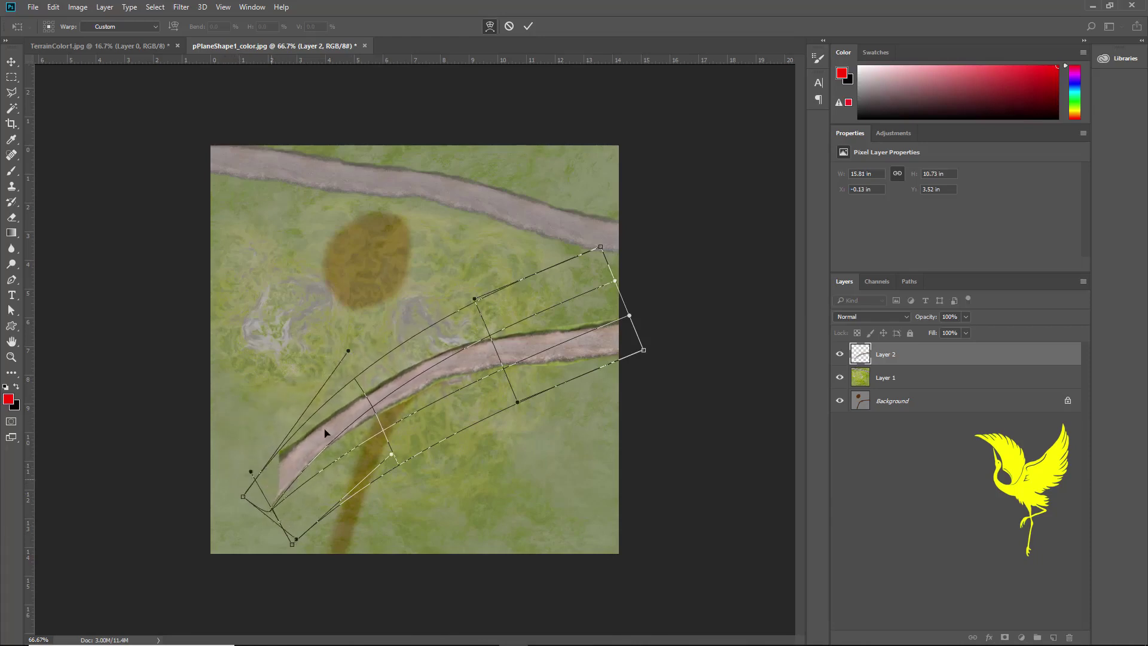
{"action": "left_click_drag", "start_coordinate": [355, 380], "coordinate": [336, 372]}
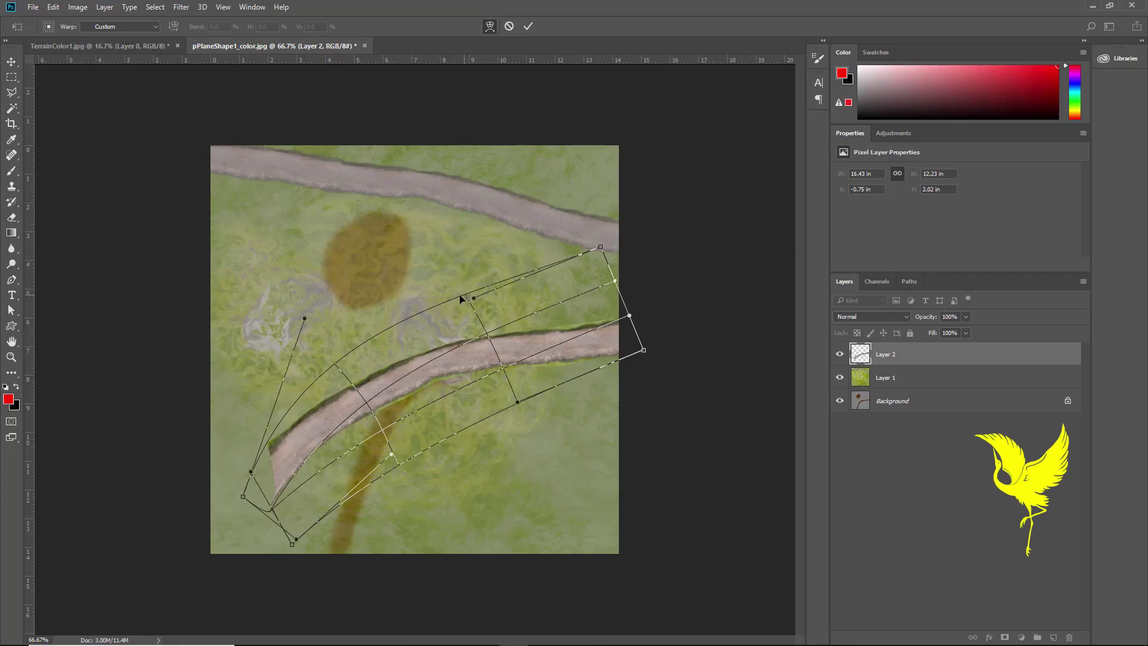
{"action": "left_click_drag", "start_coordinate": [461, 297], "coordinate": [434, 296]}
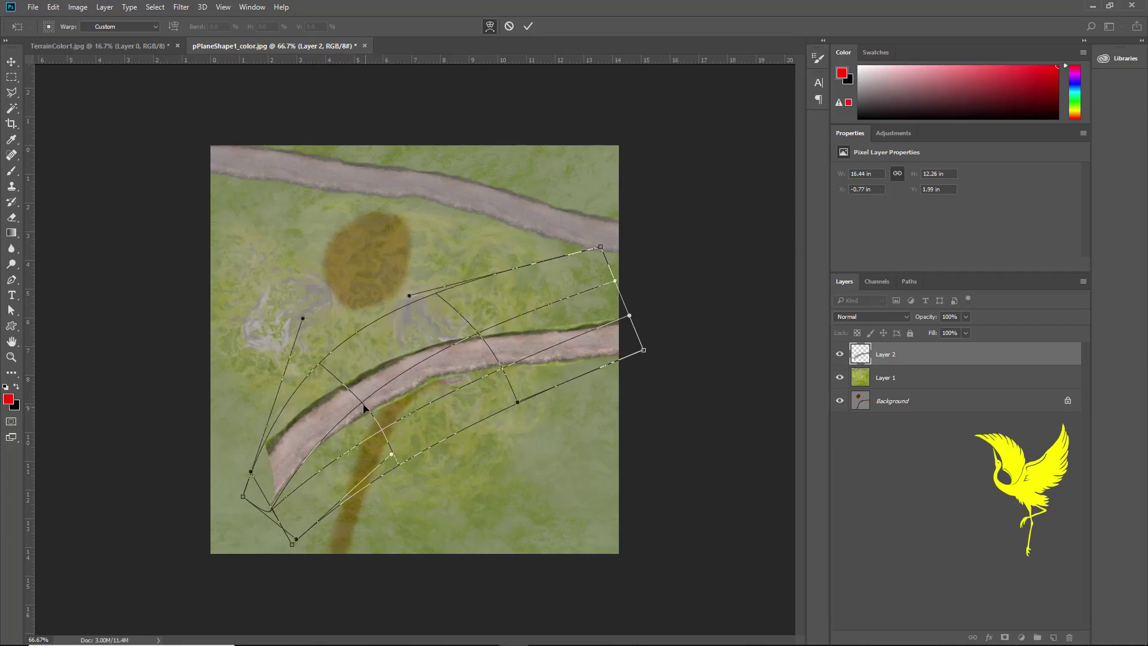
{"action": "left_click_drag", "start_coordinate": [363, 405], "coordinate": [388, 431]}
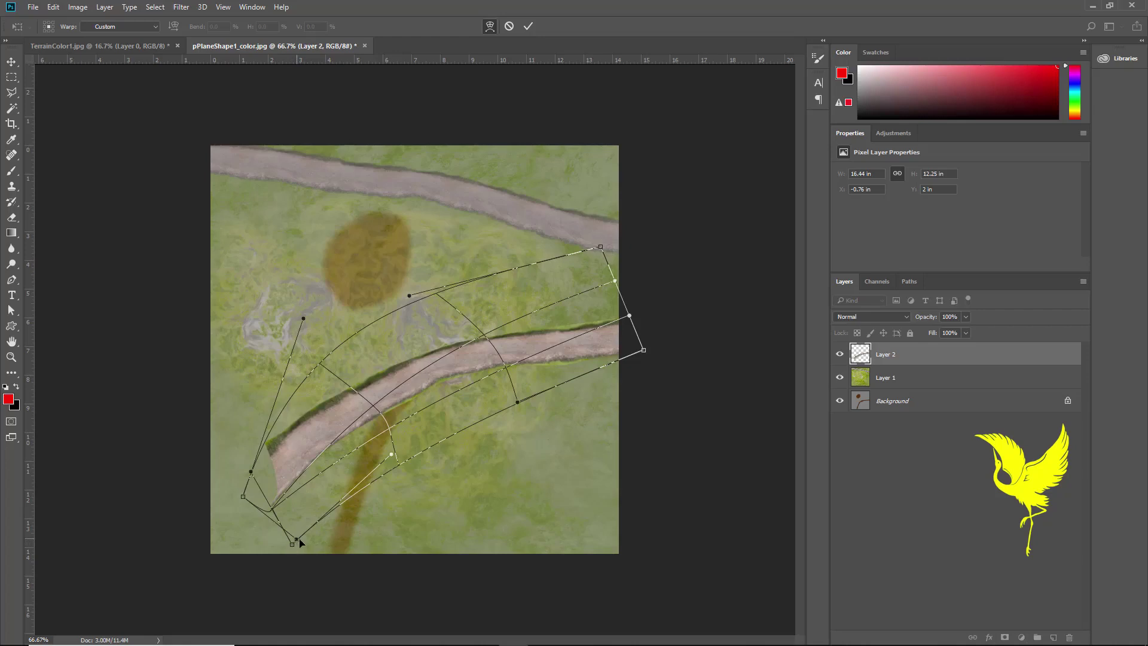
- Refine the warp so the road sweeps toward the lower left along the brown path, and apply it
{"action": "left_click_drag", "start_coordinate": [300, 542], "coordinate": [374, 556]}
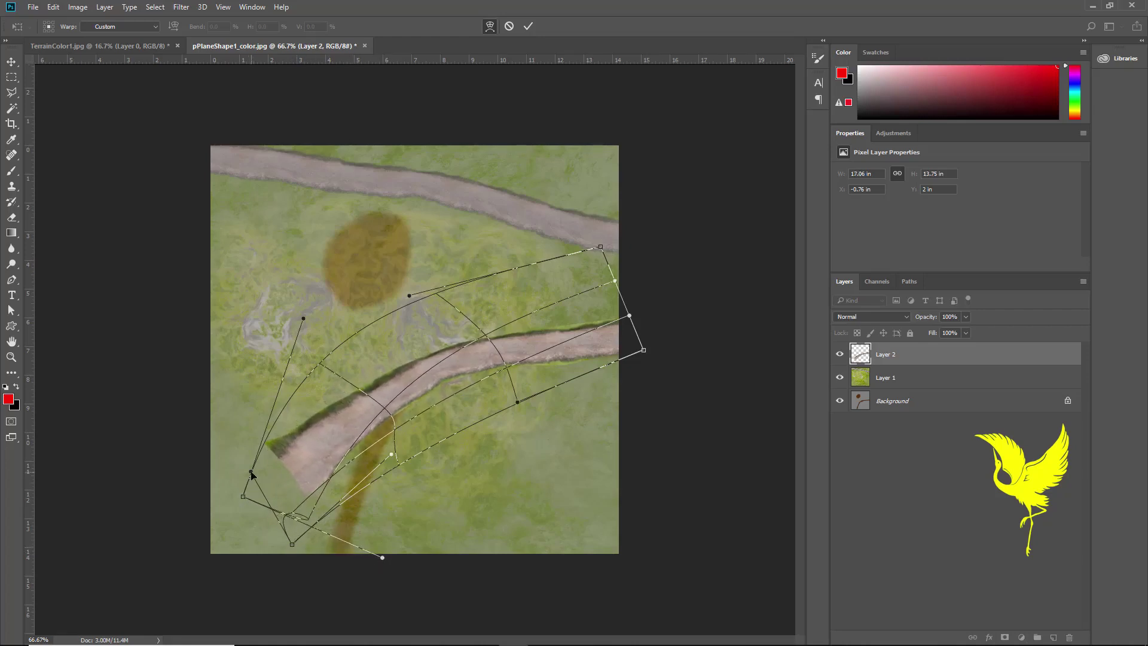
{"action": "mouse_move", "coordinate": [251, 473]}
{"action": "left_mouse_down"}
{"action": "mouse_move", "coordinate": [249, 505]}
{"action": "mouse_move", "coordinate": [281, 533]}
{"action": "left_mouse_up"}
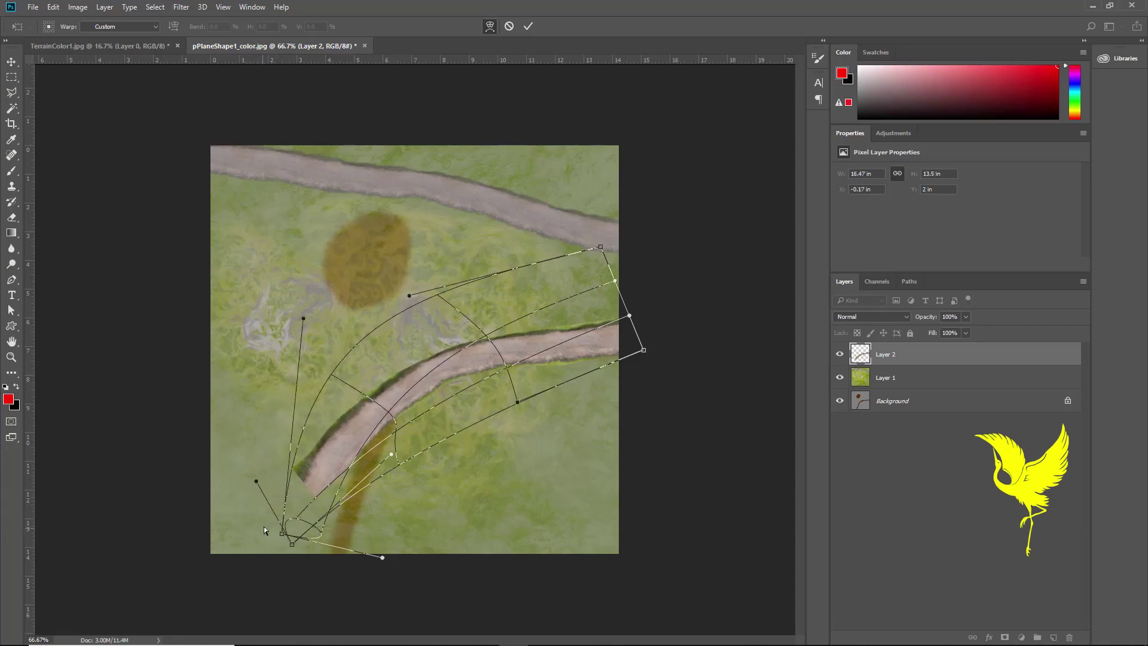
{"action": "mouse_move", "coordinate": [486, 339]}
{"action": "left_mouse_down"}
{"action": "mouse_move", "coordinate": [483, 328]}
{"action": "mouse_move", "coordinate": [504, 355]}
{"action": "left_mouse_up"}
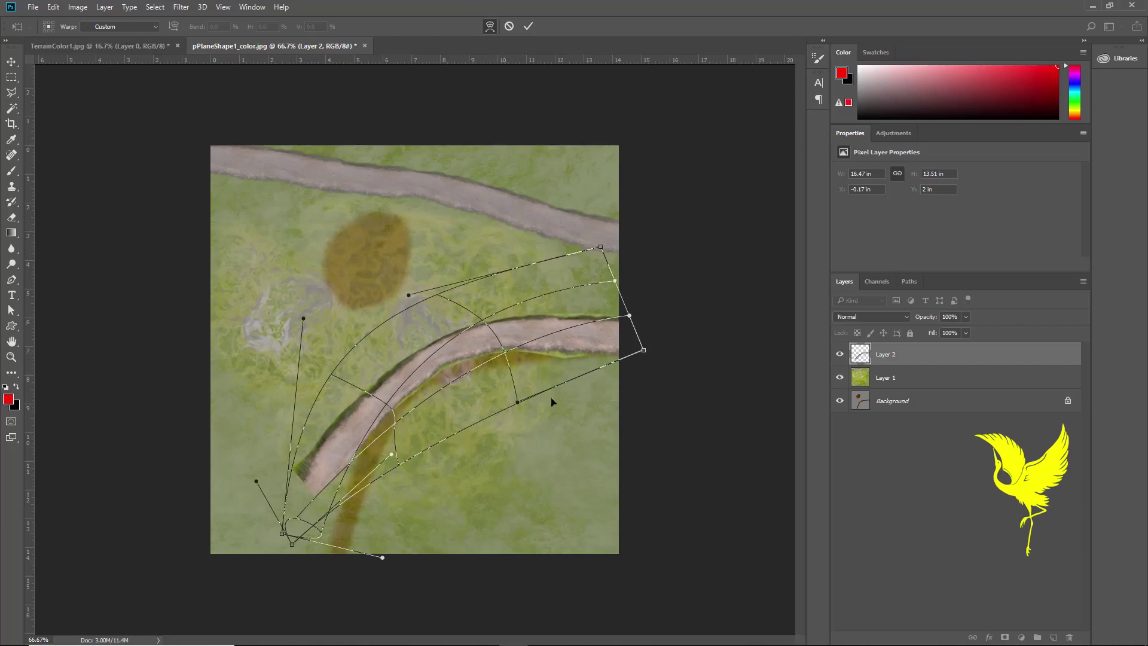
{"action": "left_click_drag", "start_coordinate": [514, 399], "coordinate": [504, 390]}
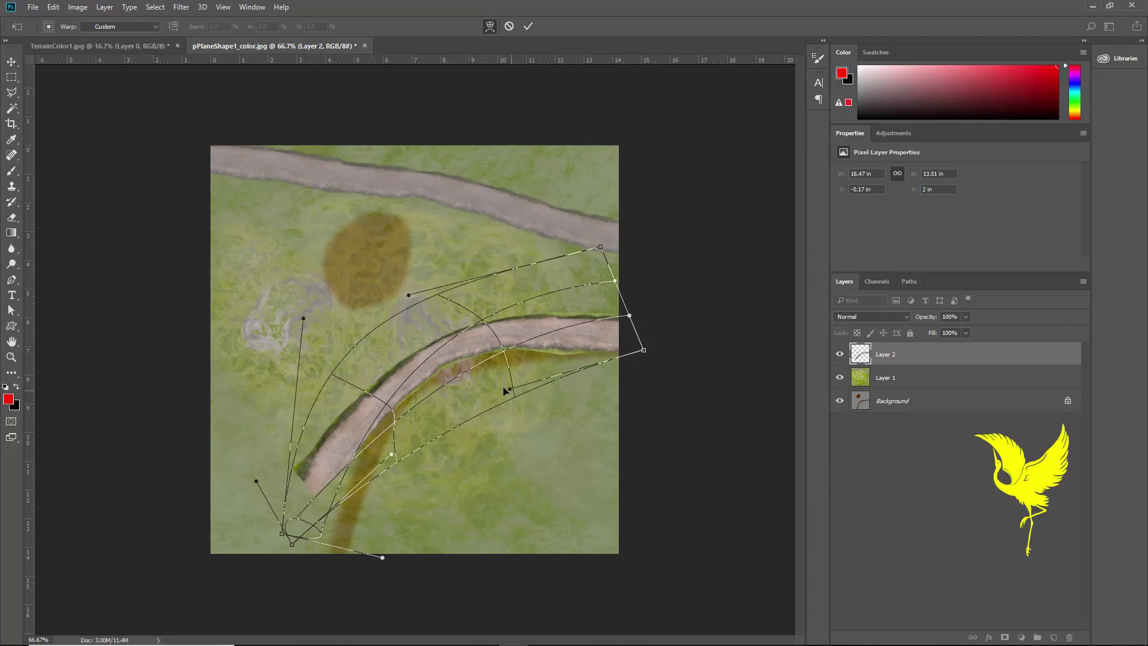
{"action": "left_click_drag", "start_coordinate": [472, 343], "coordinate": [475, 350]}
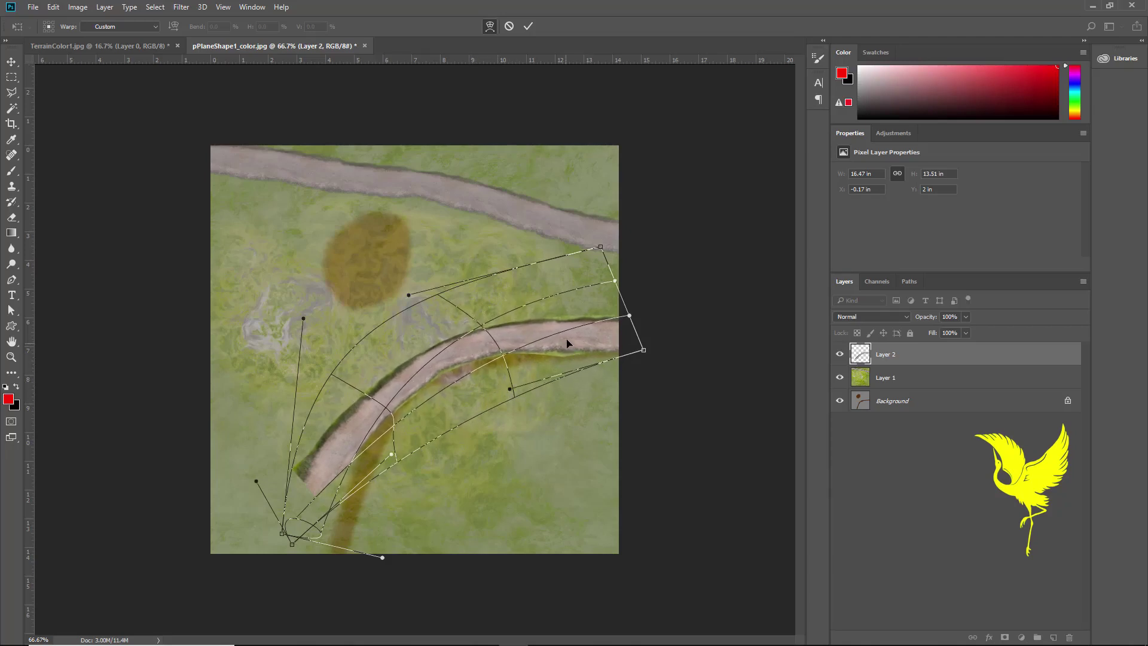
{"action": "left_click_drag", "start_coordinate": [567, 343], "coordinate": [567, 351]}
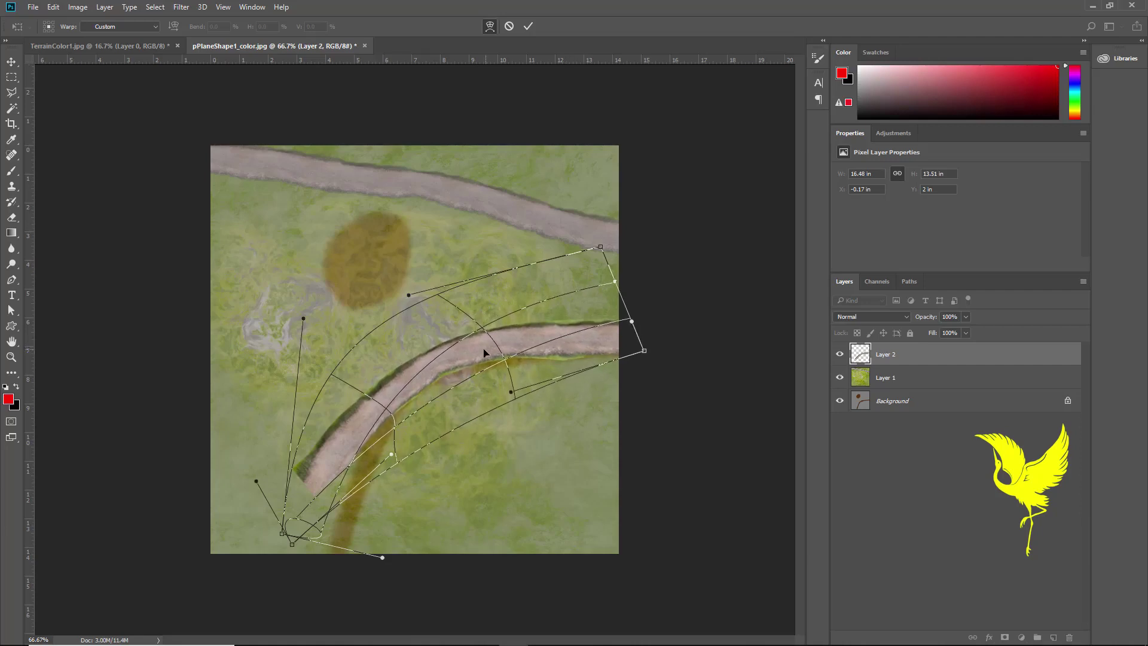
{"action": "left_click_drag", "start_coordinate": [484, 352], "coordinate": [476, 357]}
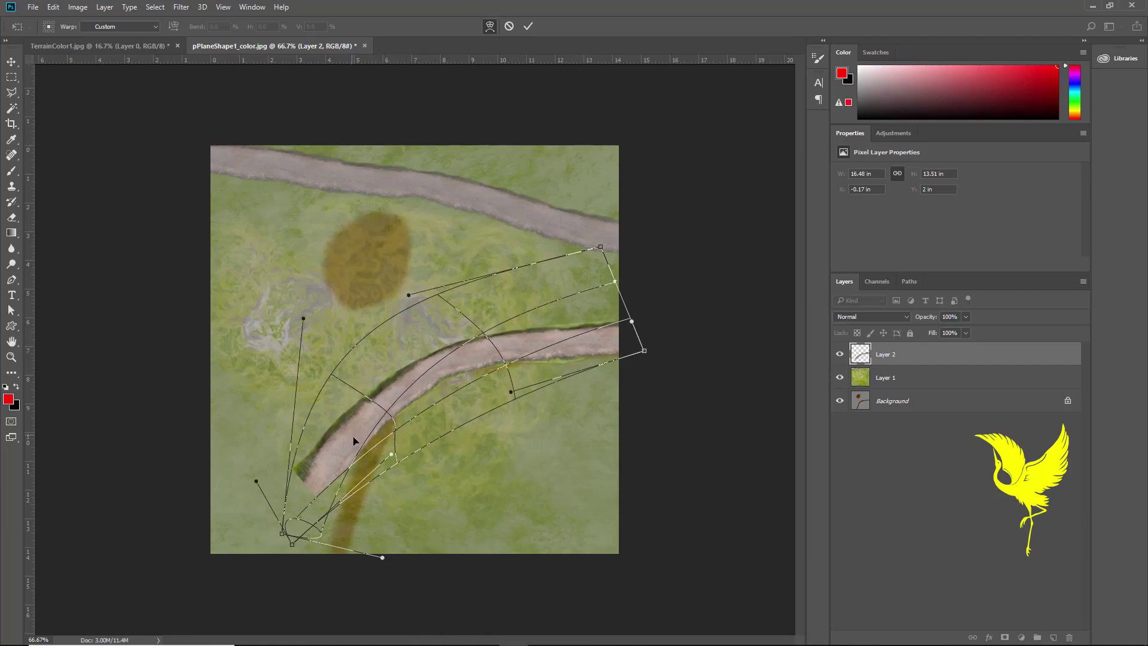
{"action": "left_click_drag", "start_coordinate": [353, 441], "coordinate": [358, 444]}
{"action": "left_click_drag", "start_coordinate": [404, 386], "coordinate": [400, 387]}
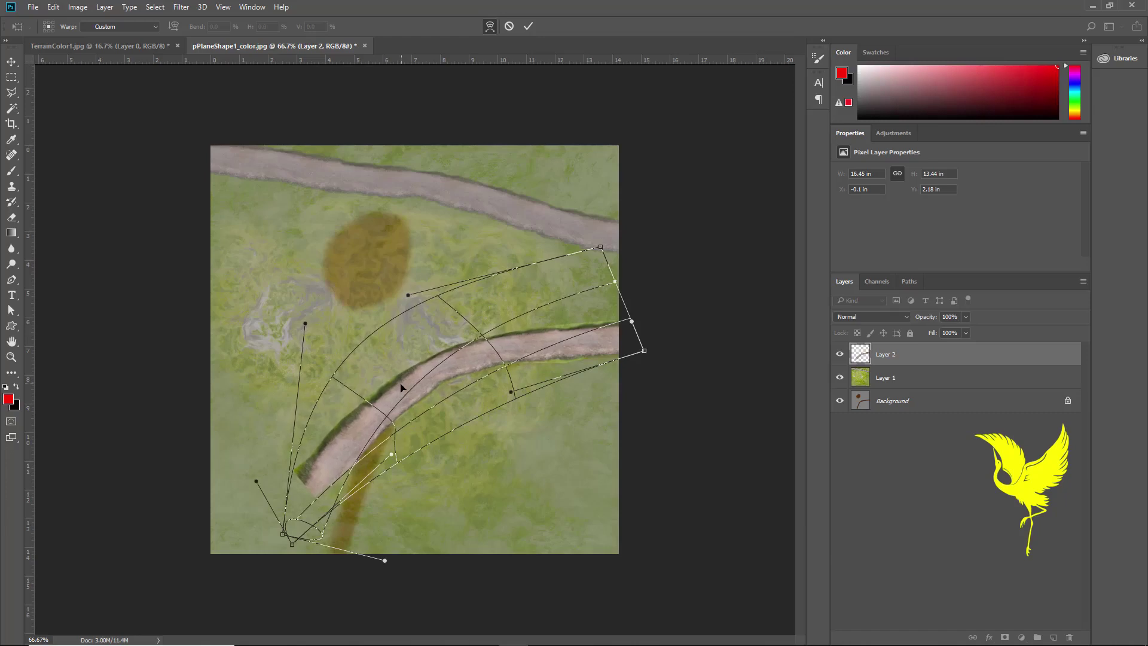
{"action": "left_click", "coordinate": [529, 28]}
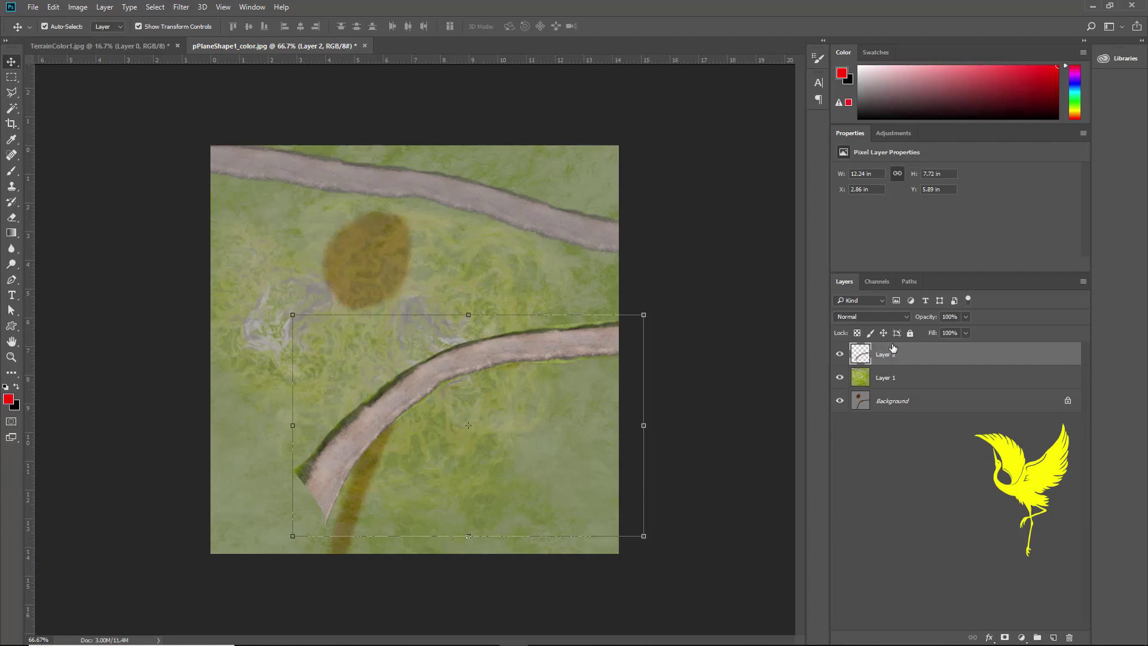
- Duplicate Layer 2 as Layer 2 copy and flip the copy horizontally to form an X
{"action": "right_click", "coordinate": [909, 357]}
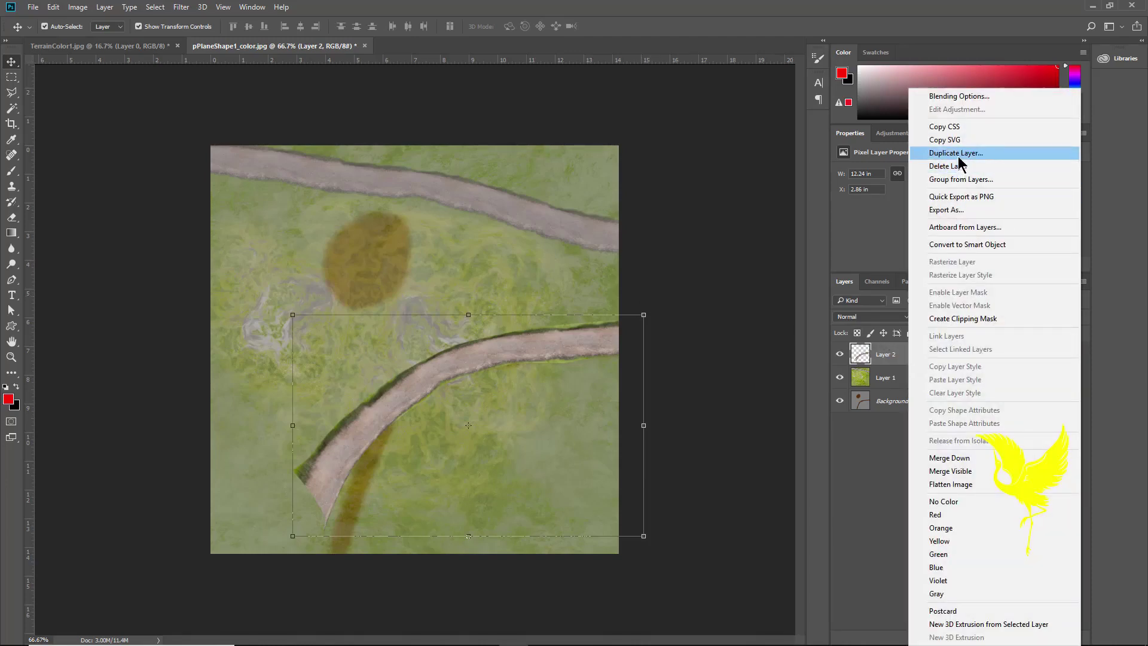
{"action": "left_click", "coordinate": [915, 149]}
{"action": "left_click", "coordinate": [677, 193]}
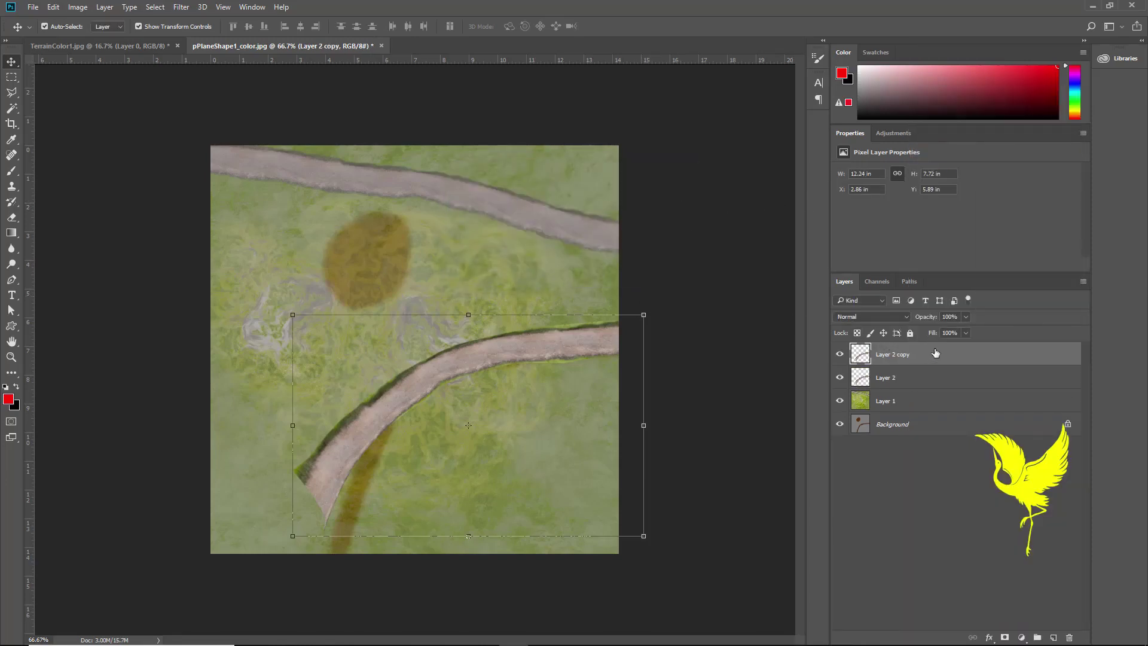
{"action": "left_click", "coordinate": [53, 8]}
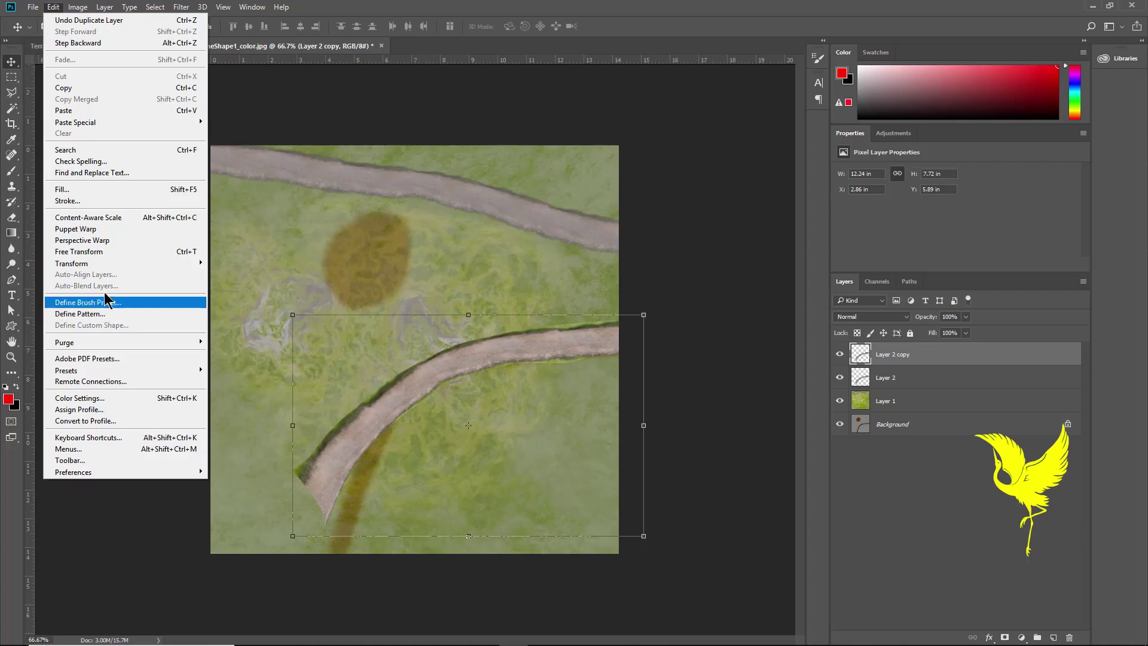
{"action": "mouse_move", "coordinate": [71, 263]}
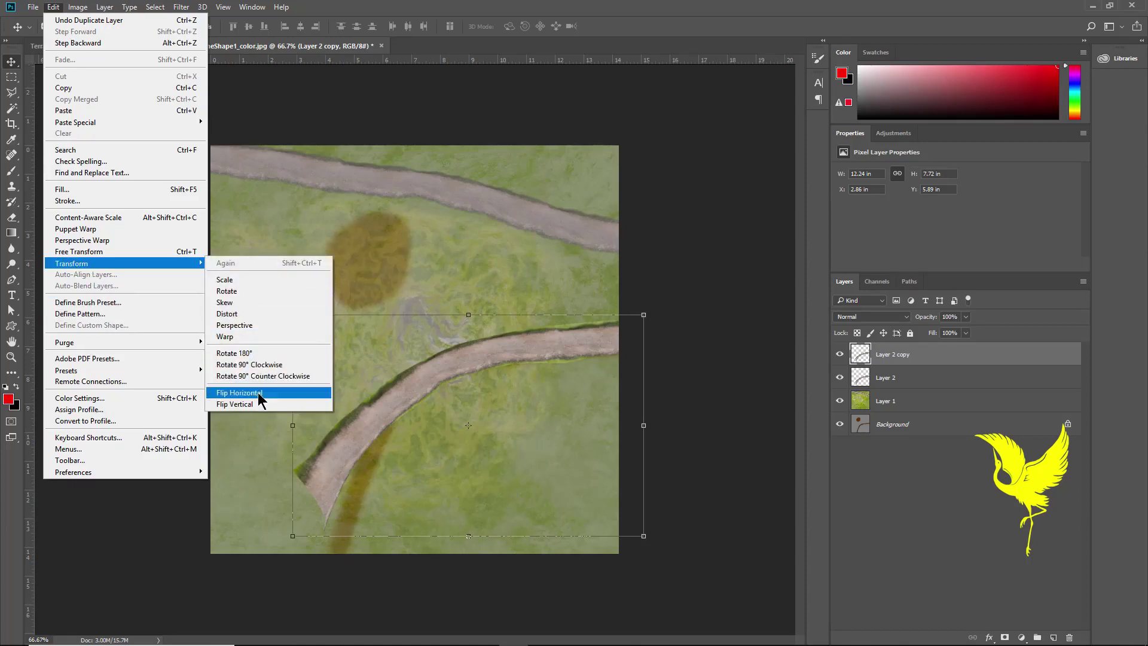
{"action": "left_click", "coordinate": [260, 397]}
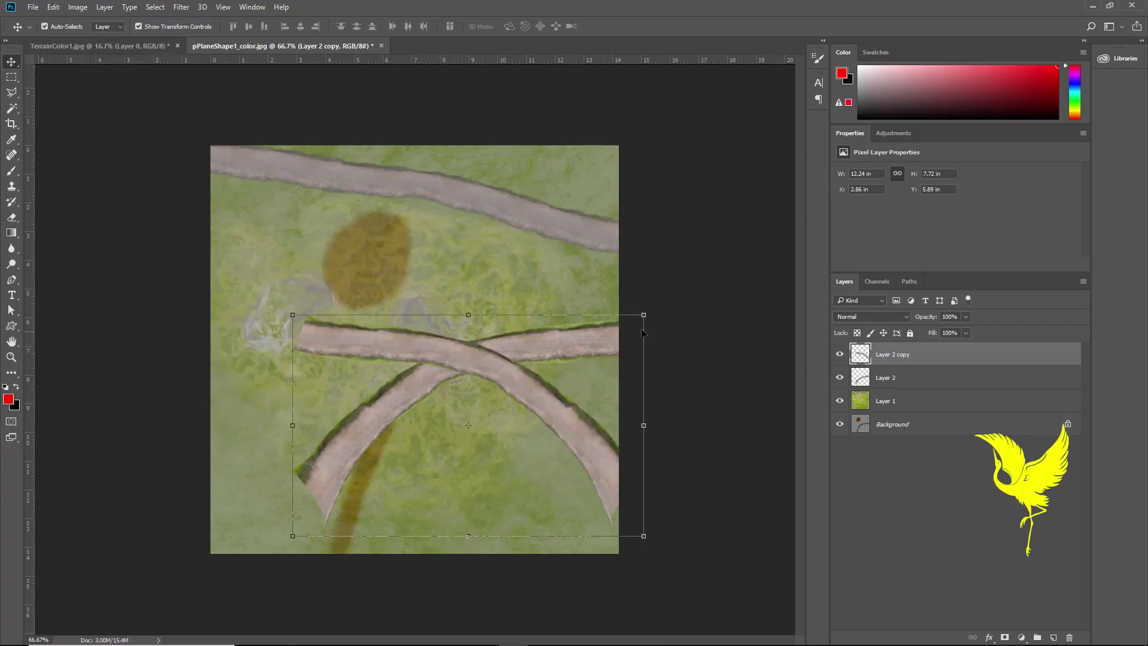
- Rotate the flipped road copy about -78° and shift it to branch off the curved road
{"action": "left_click_drag", "start_coordinate": [652, 311], "coordinate": [451, 273]}
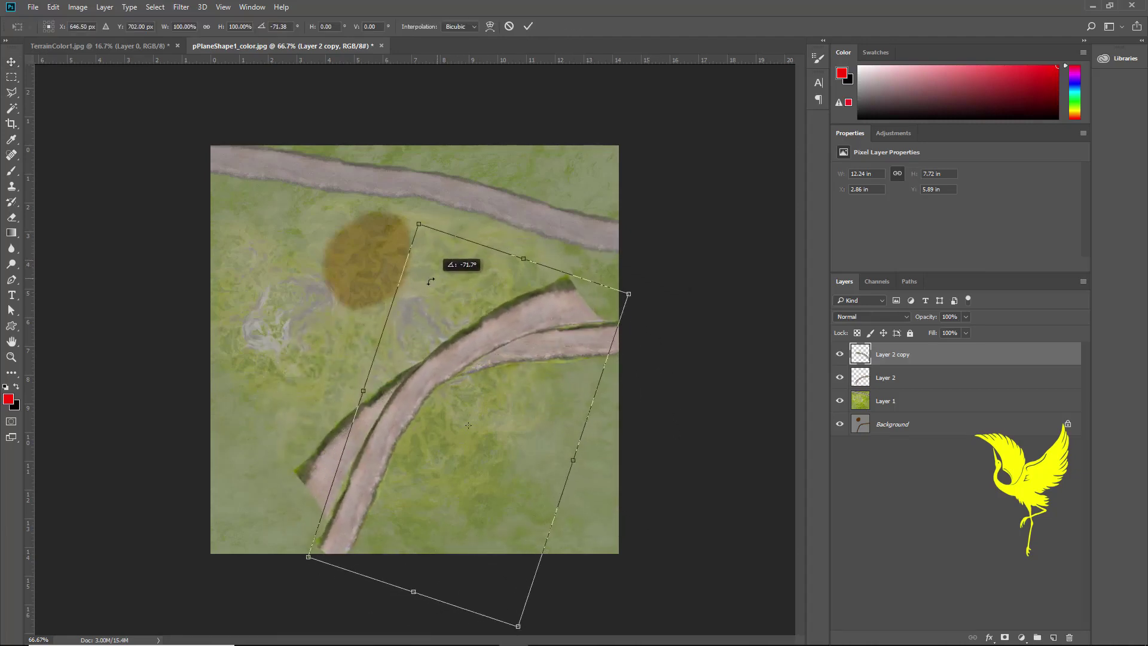
{"action": "left_click_drag", "start_coordinate": [451, 272], "coordinate": [428, 278]}
{"action": "left_click_drag", "start_coordinate": [454, 359], "coordinate": [415, 394]}
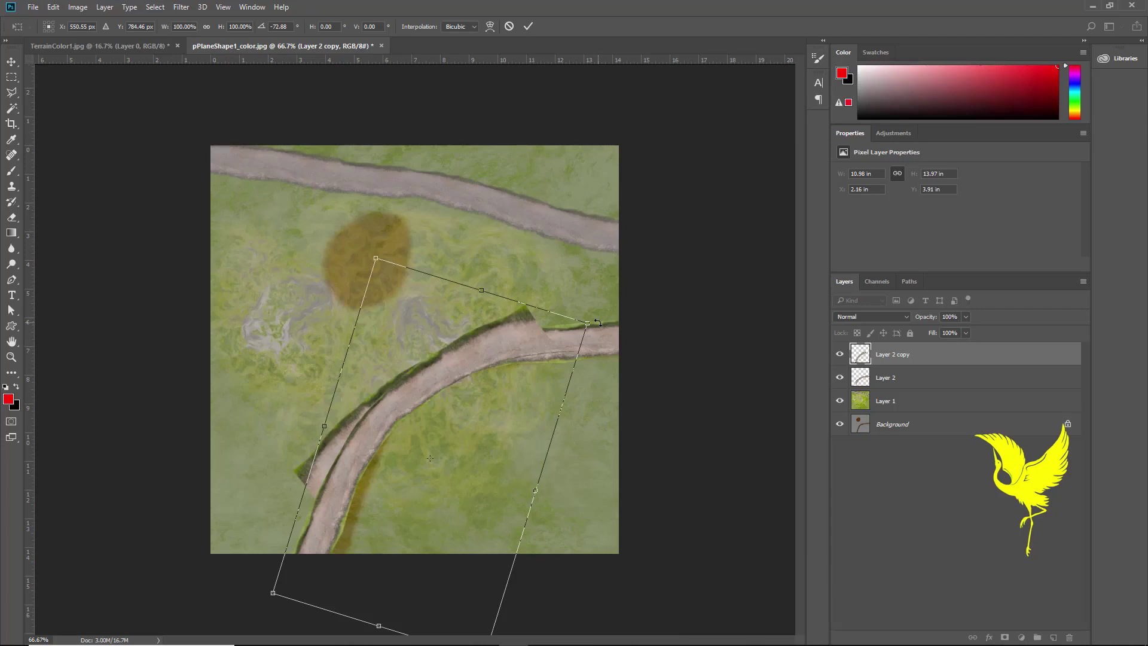
{"action": "left_click_drag", "start_coordinate": [598, 321], "coordinate": [589, 304]}
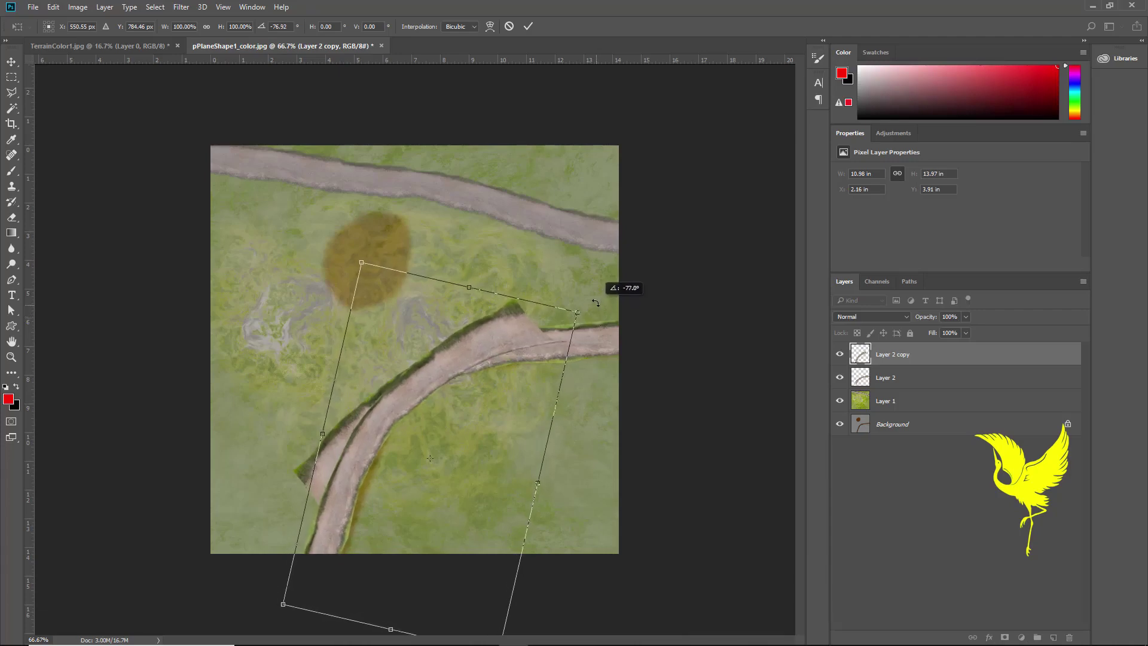
{"action": "left_click_drag", "start_coordinate": [400, 402], "coordinate": [394, 399]}
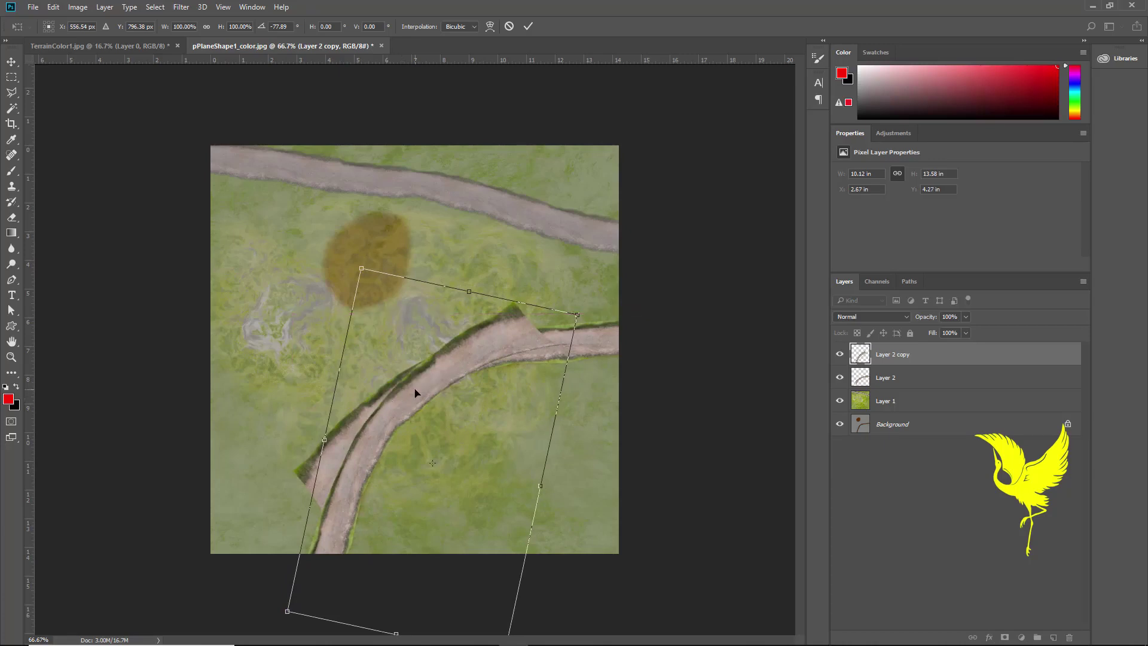
{"action": "left_click", "coordinate": [529, 26]}
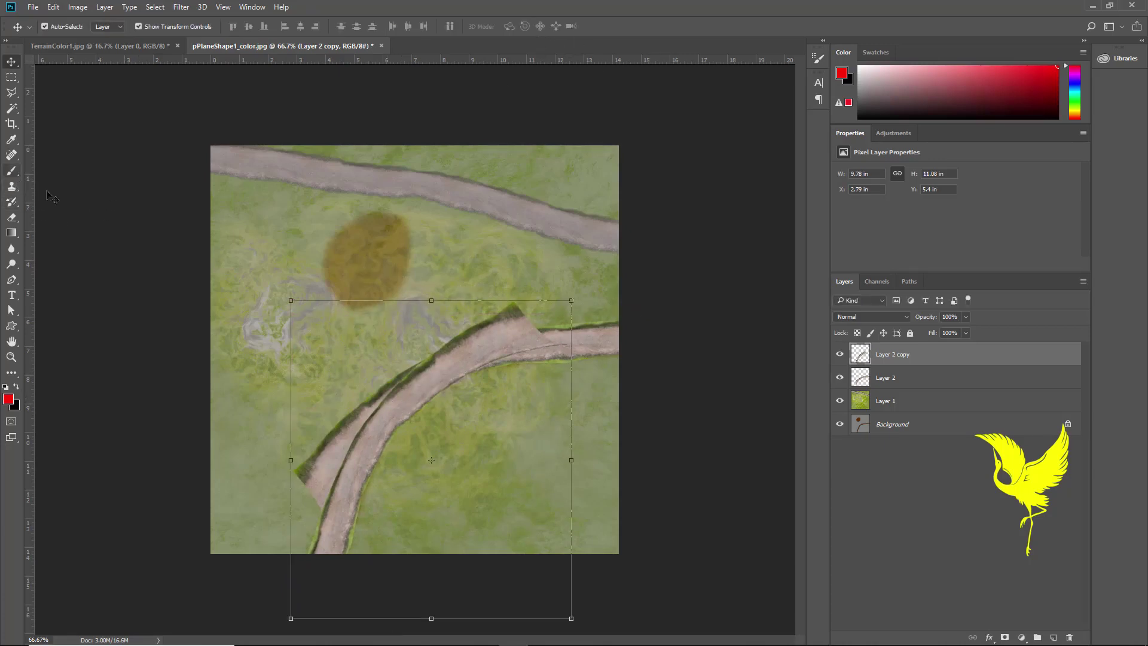
{"action": "left_click", "coordinate": [13, 219]}
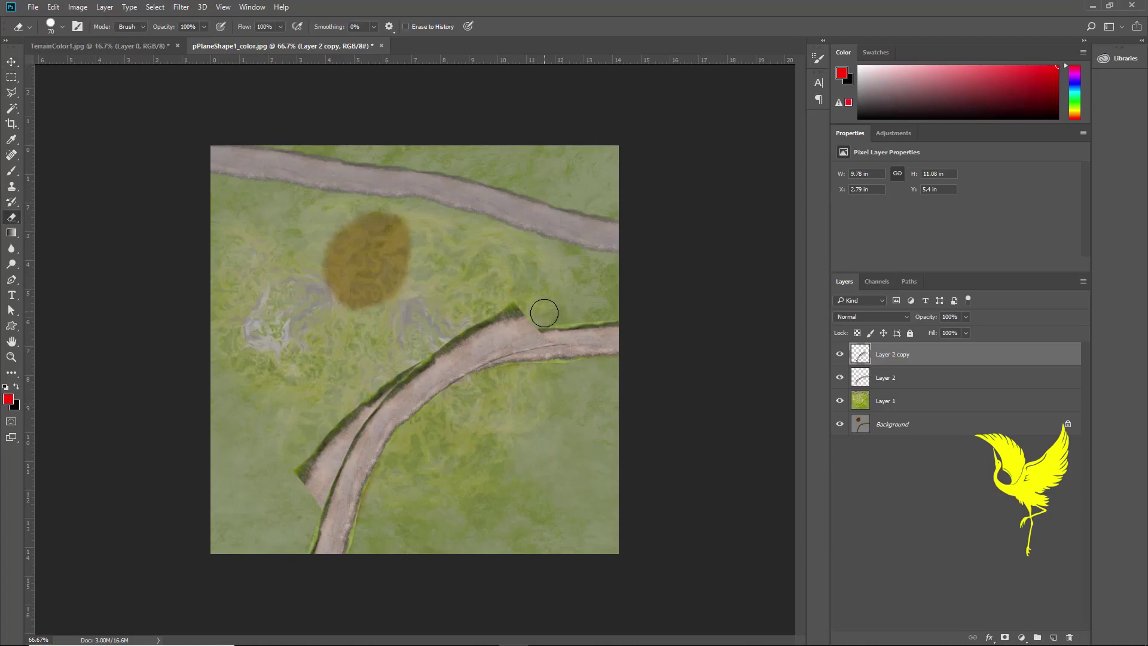
- Erase Layer 2 copy's spike and seam with a 22%-hardness eraser, then Layer 2's dark edge
{"action": "left_click_drag", "start_coordinate": [530, 313], "coordinate": [431, 342]}
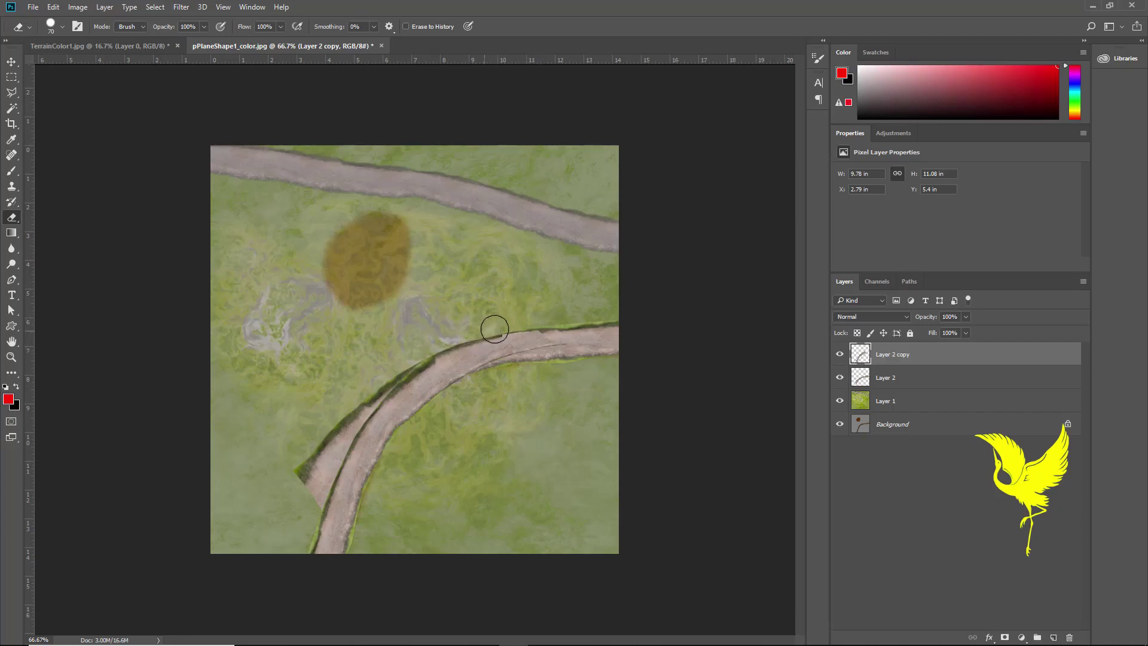
{"action": "left_click", "coordinate": [62, 27]}
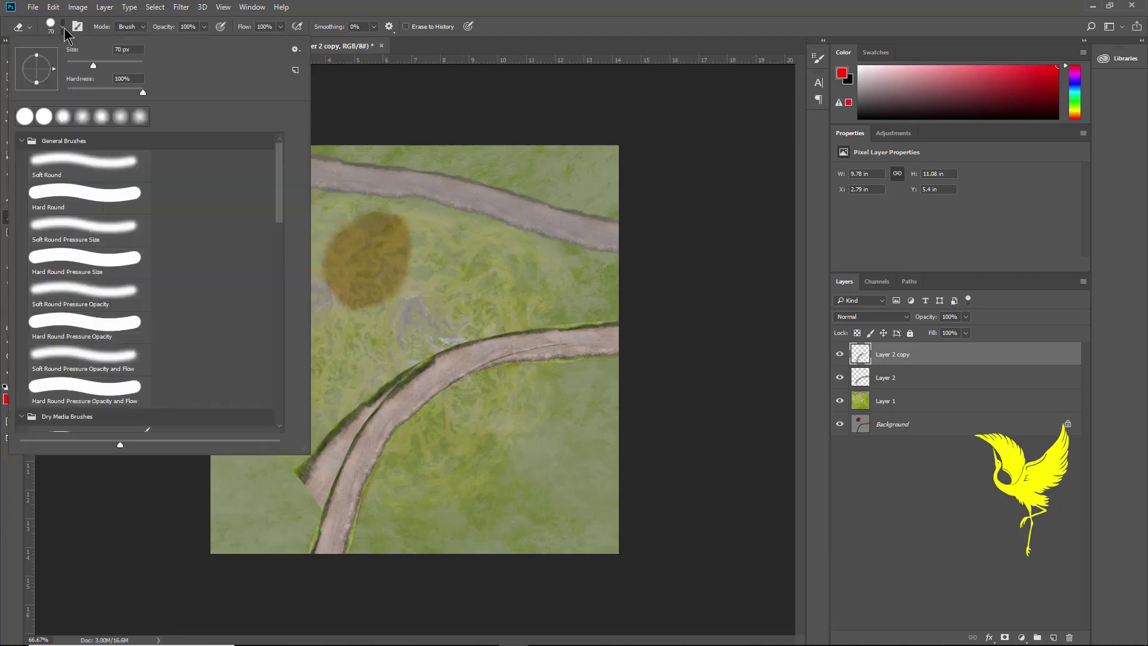
{"action": "left_click_drag", "start_coordinate": [143, 92], "coordinate": [83, 103]}
{"action": "left_click", "coordinate": [569, 348]}
{"action": "left_click_drag", "start_coordinate": [568, 348], "coordinate": [484, 371]}
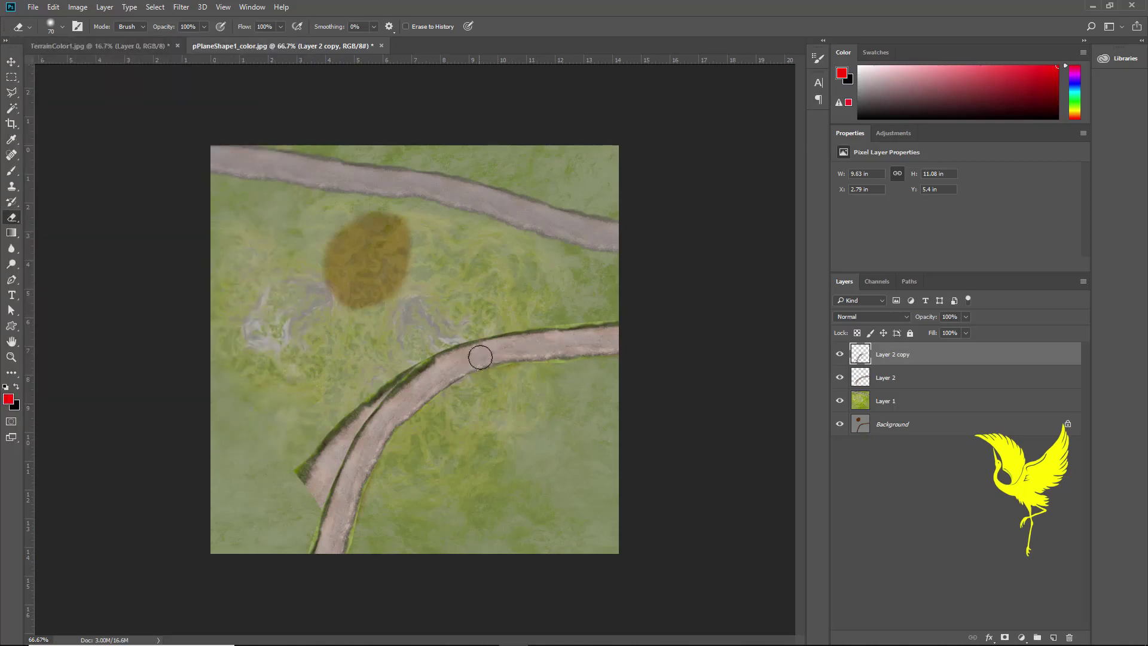
{"action": "left_click_drag", "start_coordinate": [538, 320], "coordinate": [418, 354]}
{"action": "left_click", "coordinate": [907, 377]}
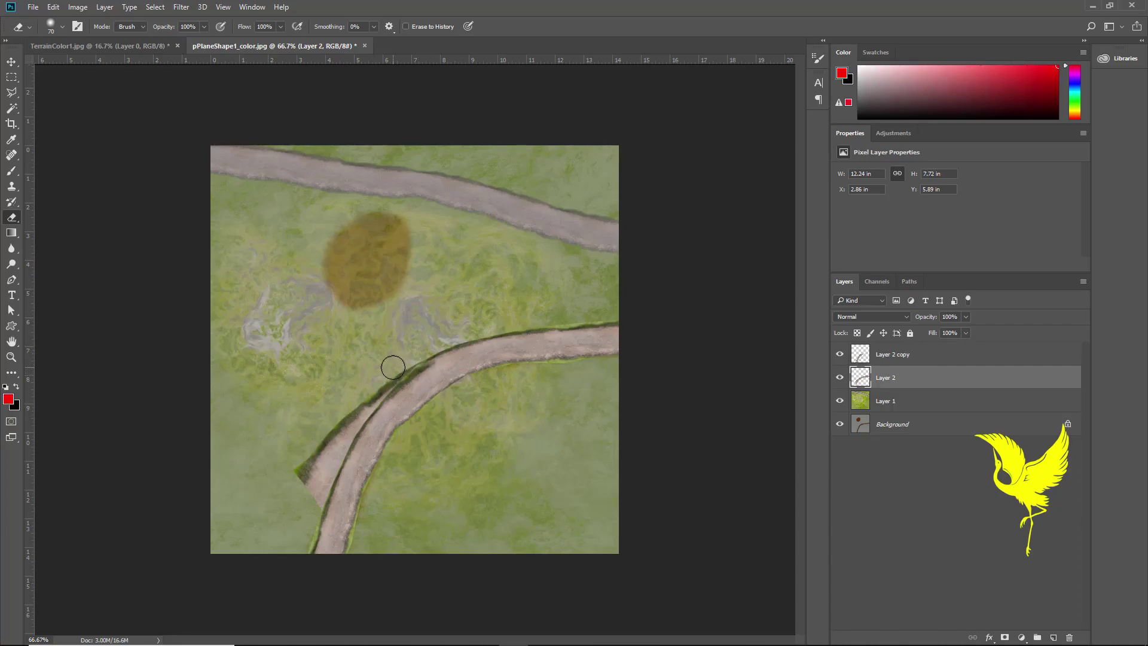
{"action": "mouse_move", "coordinate": [376, 384]}
{"action": "left_mouse_down"}
{"action": "mouse_move", "coordinate": [308, 454]}
{"action": "mouse_move", "coordinate": [310, 469]}
{"action": "mouse_move", "coordinate": [330, 433]}
{"action": "mouse_move", "coordinate": [297, 494]}
{"action": "mouse_move", "coordinate": [319, 446]}
{"action": "mouse_move", "coordinate": [313, 504]}
{"action": "mouse_move", "coordinate": [371, 384]}
{"action": "mouse_move", "coordinate": [501, 316]}
{"action": "left_mouse_up"}
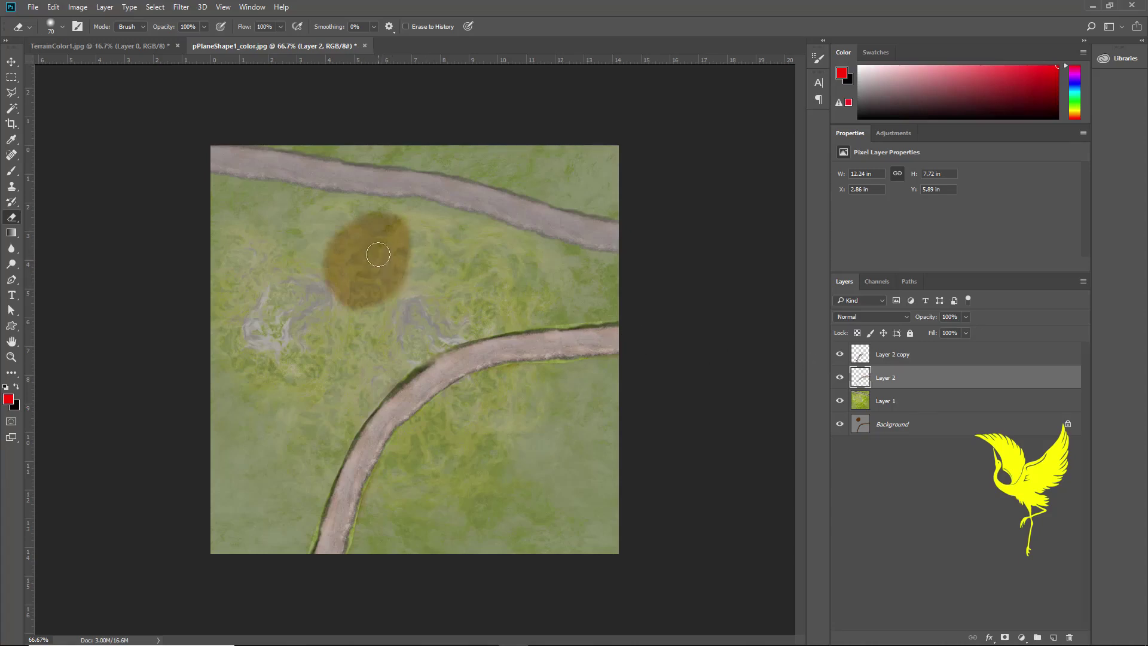
- Set the Layer 1 grass terrain opacity to about 48%
{"action": "left_click", "coordinate": [932, 403]}
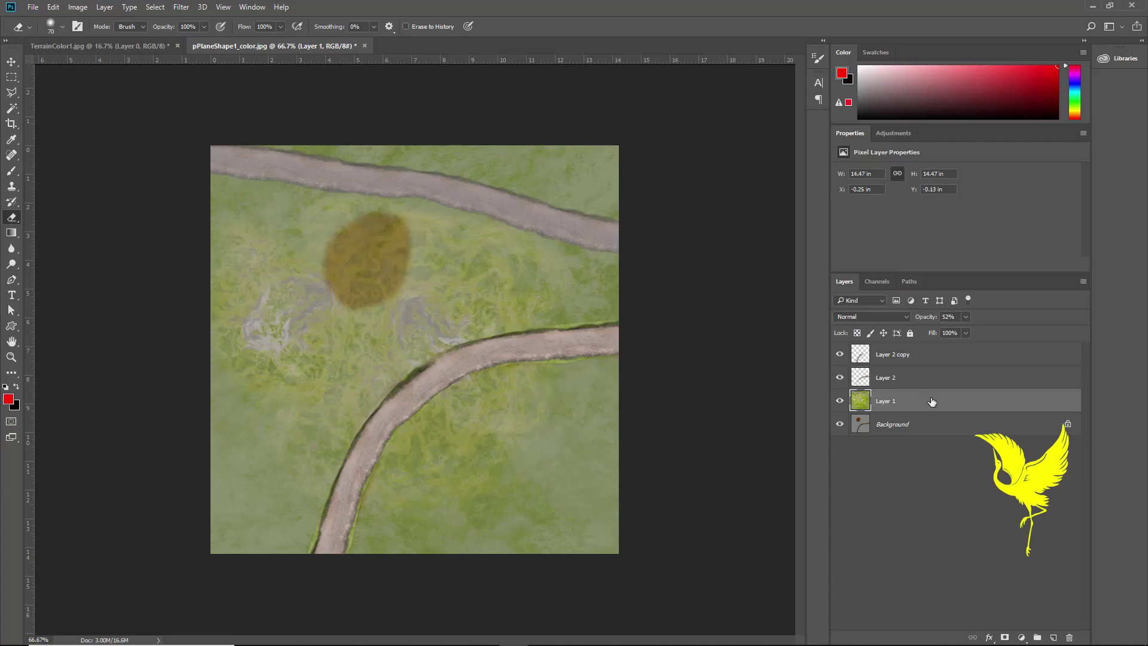
{"action": "left_click", "coordinate": [966, 317]}
{"action": "left_click_drag", "start_coordinate": [1004, 333], "coordinate": [1060, 337]}
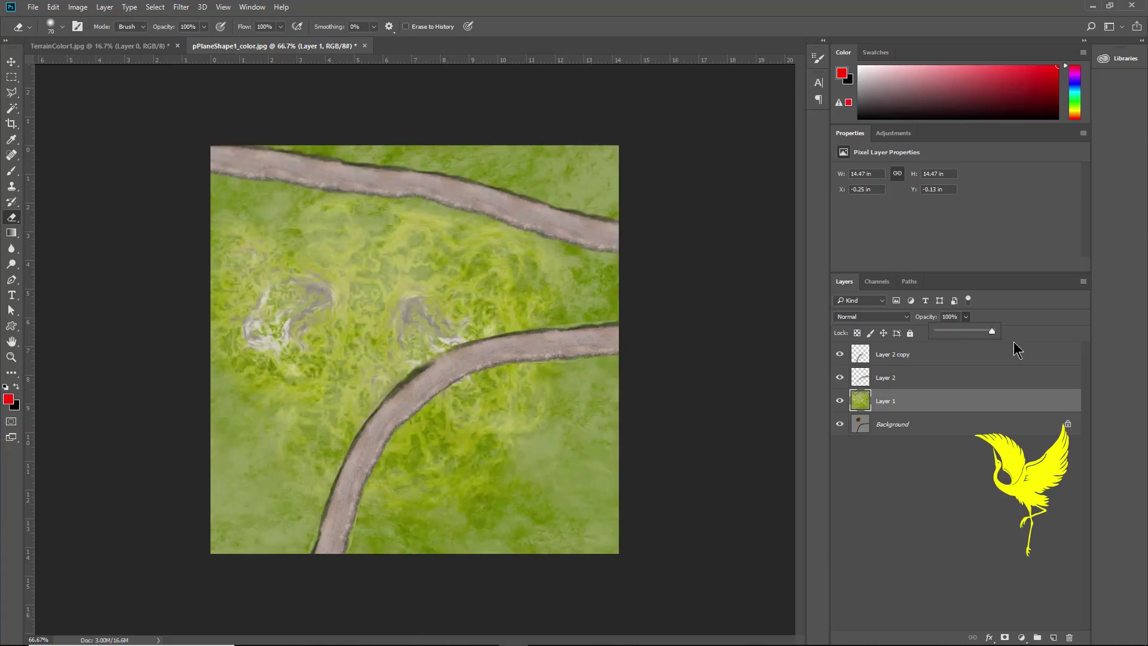
{"action": "left_click_drag", "start_coordinate": [969, 332], "coordinate": [963, 333]}
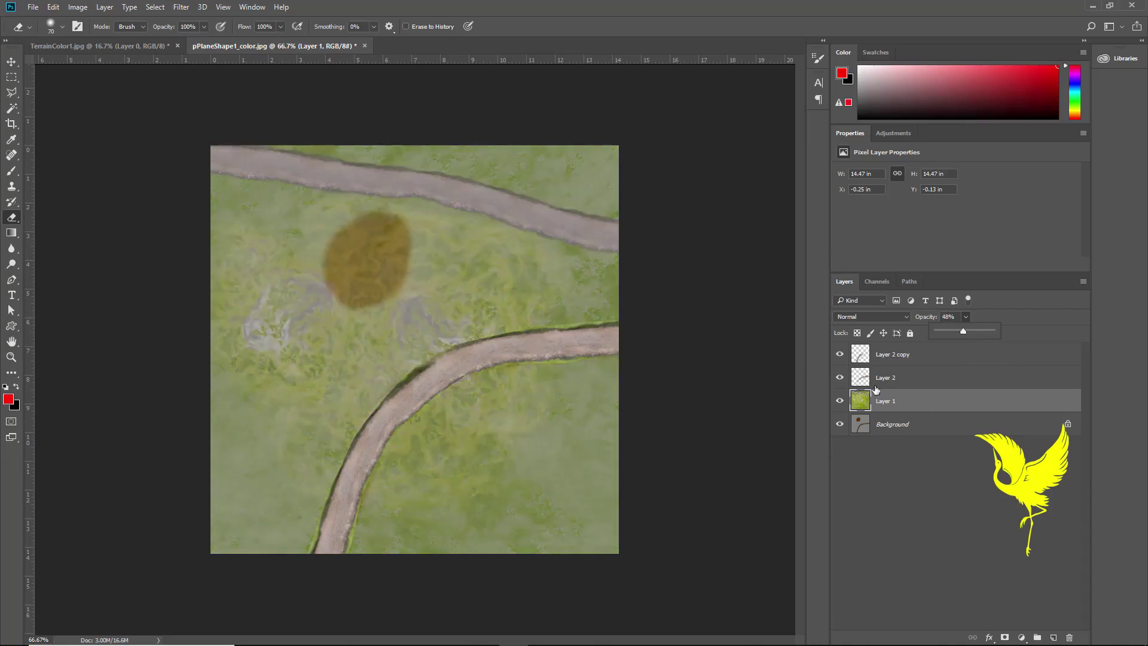
{"action": "left_click", "coordinate": [958, 401]}
{"action": "left_click", "coordinate": [11, 189]}
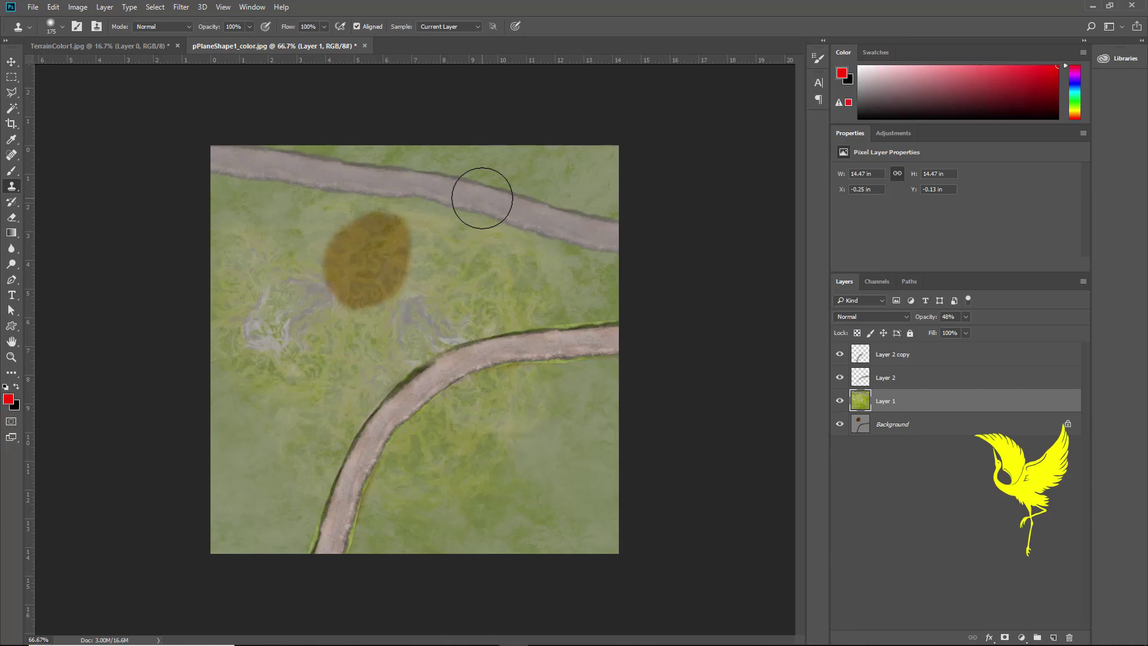
- Cover the stray red dab with path texture and hide Layer 2 copy and Layer 2
{"action": "key", "text": "b"}
{"action": "left_click", "coordinate": [481, 197]}
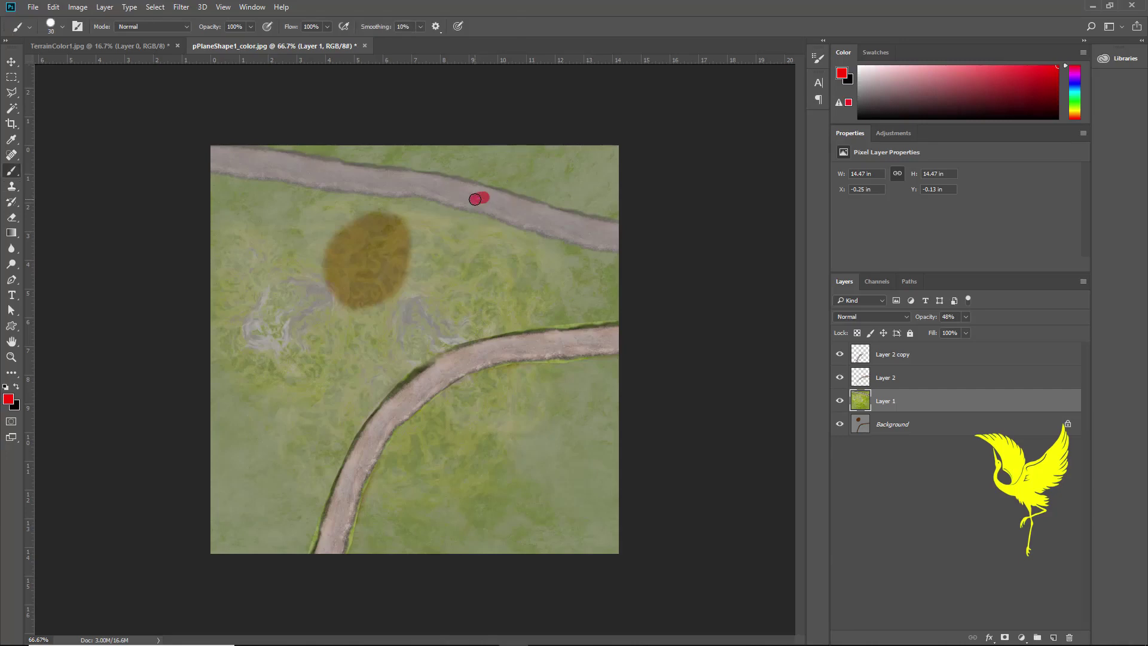
{"action": "key", "text": "s"}
{"action": "left_click", "coordinate": [474, 199]}
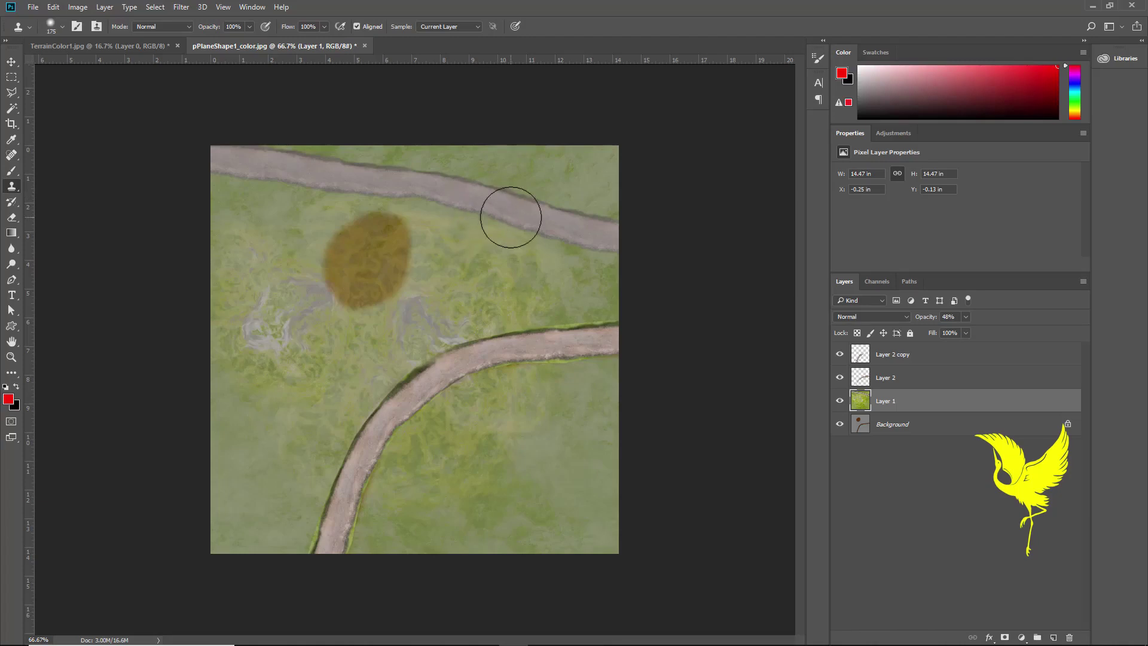
{"action": "left_click", "coordinate": [840, 355]}
{"action": "left_click", "coordinate": [841, 379]}
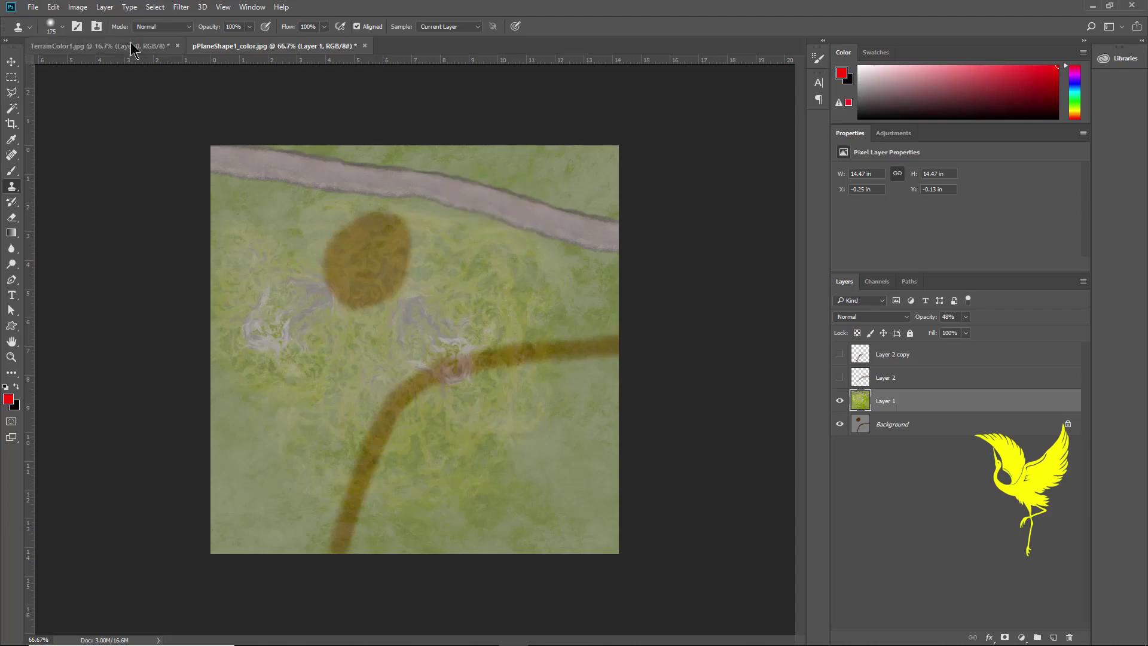
- With a 61 px clone brush, clone path texture across the top of the brown oval
{"action": "left_click", "coordinate": [63, 27]}
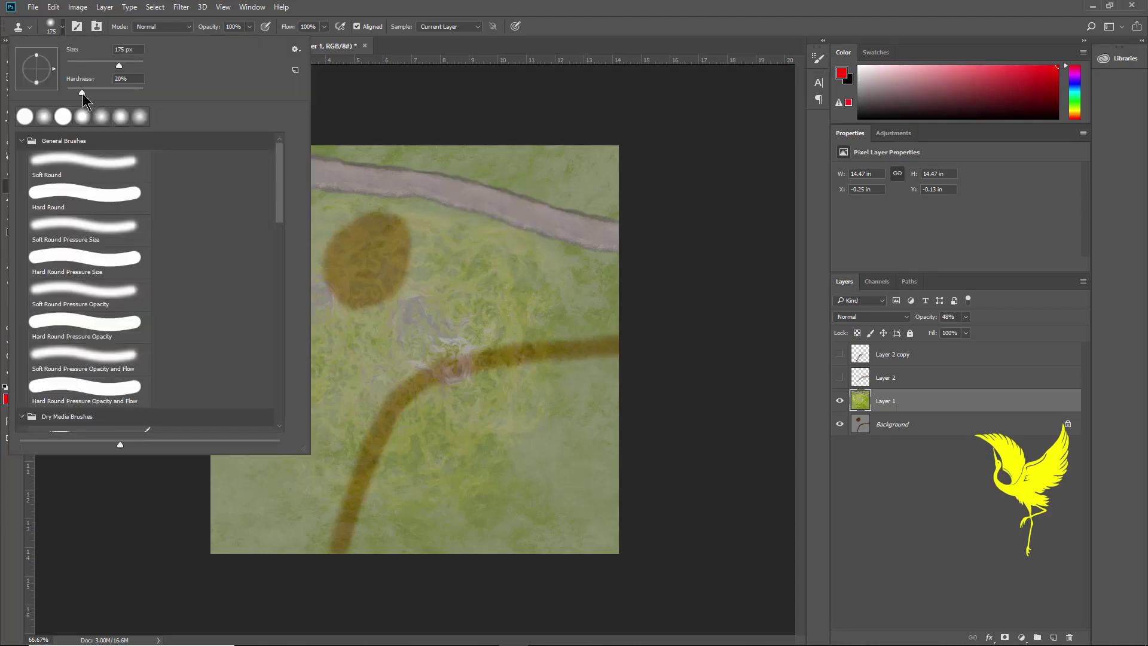
{"action": "left_click_drag", "start_coordinate": [120, 66], "coordinate": [89, 65]}
{"action": "key", "text": "Return"}
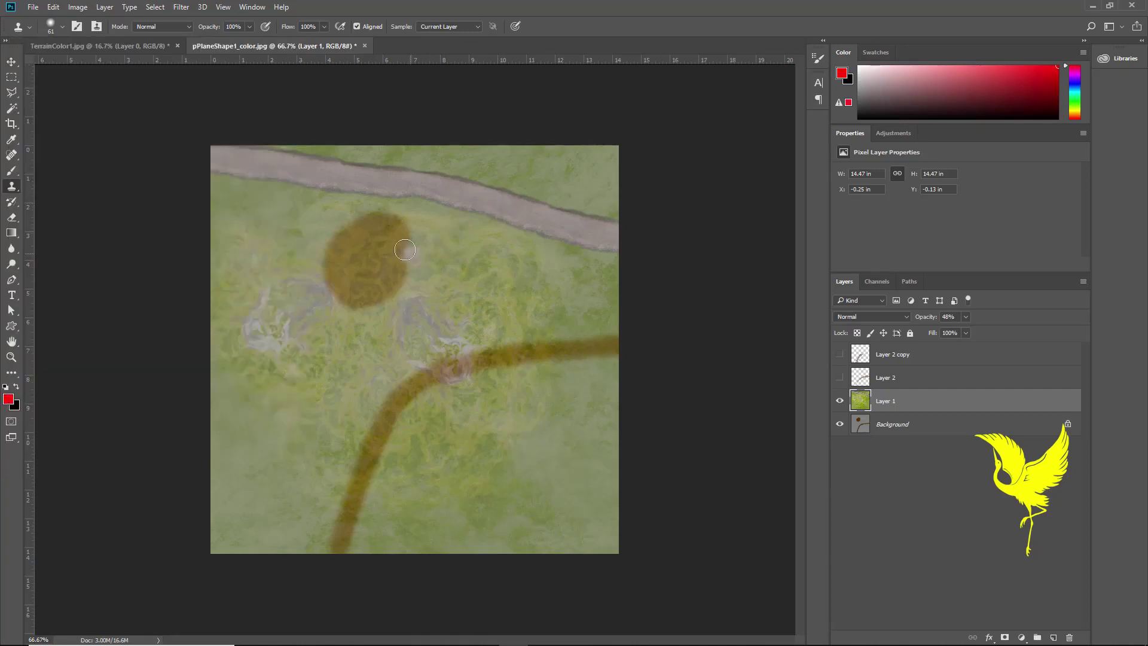
{"action": "mouse_move", "coordinate": [399, 231]}
{"action": "left_mouse_down"}
{"action": "mouse_move", "coordinate": [405, 248]}
{"action": "mouse_move", "coordinate": [332, 280]}
{"action": "mouse_move", "coordinate": [336, 235]}
{"action": "mouse_move", "coordinate": [362, 219]}
{"action": "mouse_move", "coordinate": [392, 227]}
{"action": "left_mouse_up"}
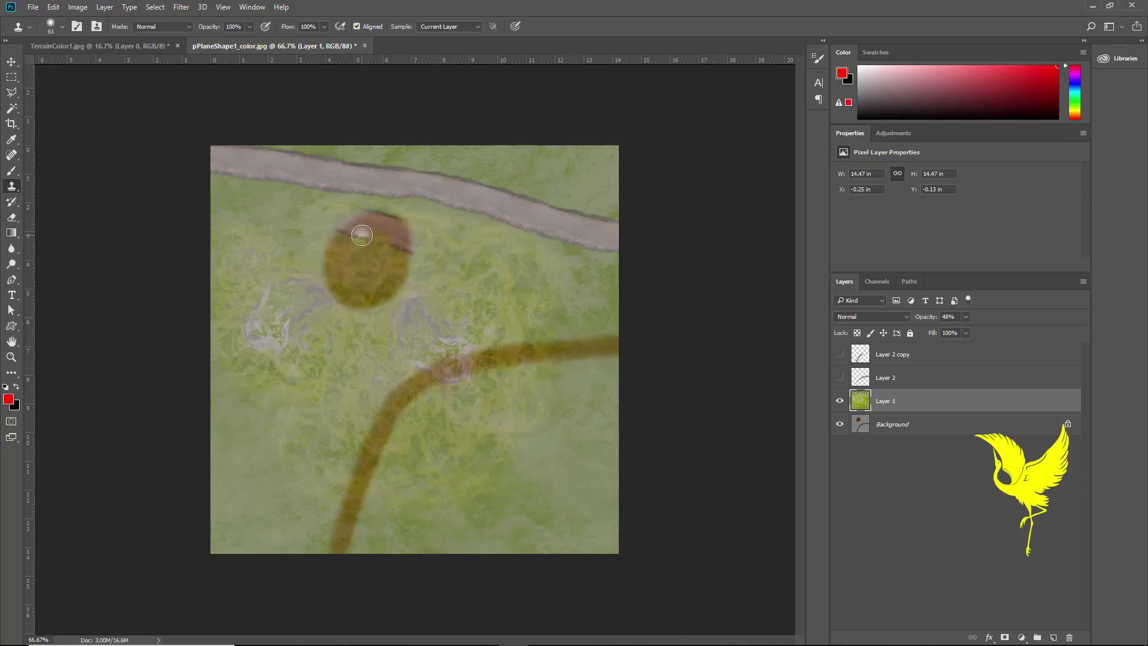
{"action": "left_click", "coordinate": [485, 199], "text": "alt"}
{"action": "mouse_move", "coordinate": [394, 251]}
{"action": "left_mouse_down"}
{"action": "mouse_move", "coordinate": [392, 276]}
{"action": "mouse_move", "coordinate": [341, 287]}
{"action": "mouse_move", "coordinate": [377, 282]}
{"action": "left_mouse_up"}
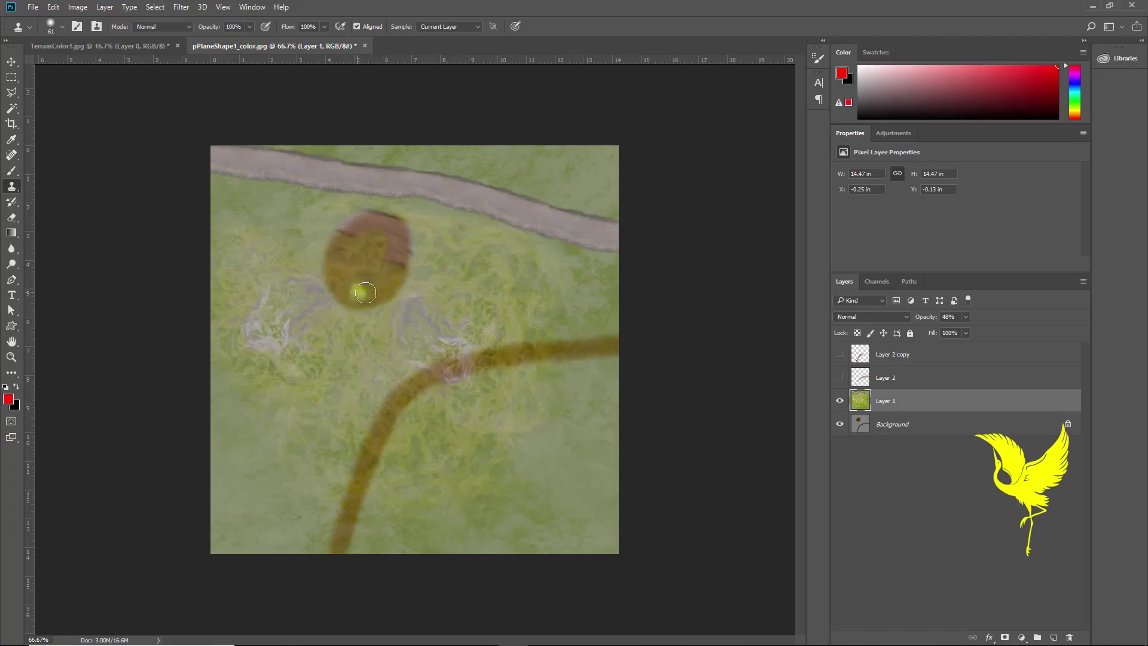
- Hide the Background layer, raise Layer 1 opacity to nearly 100%, and shrink the brush
{"action": "left_click", "coordinate": [840, 425]}
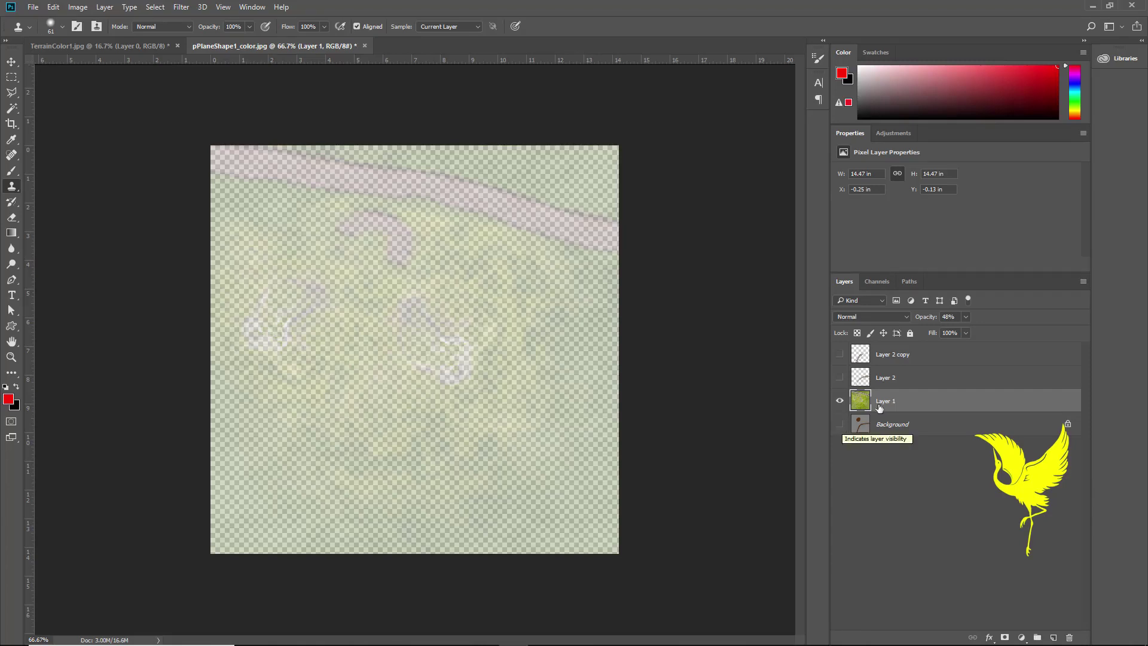
{"action": "left_click", "coordinate": [965, 316]}
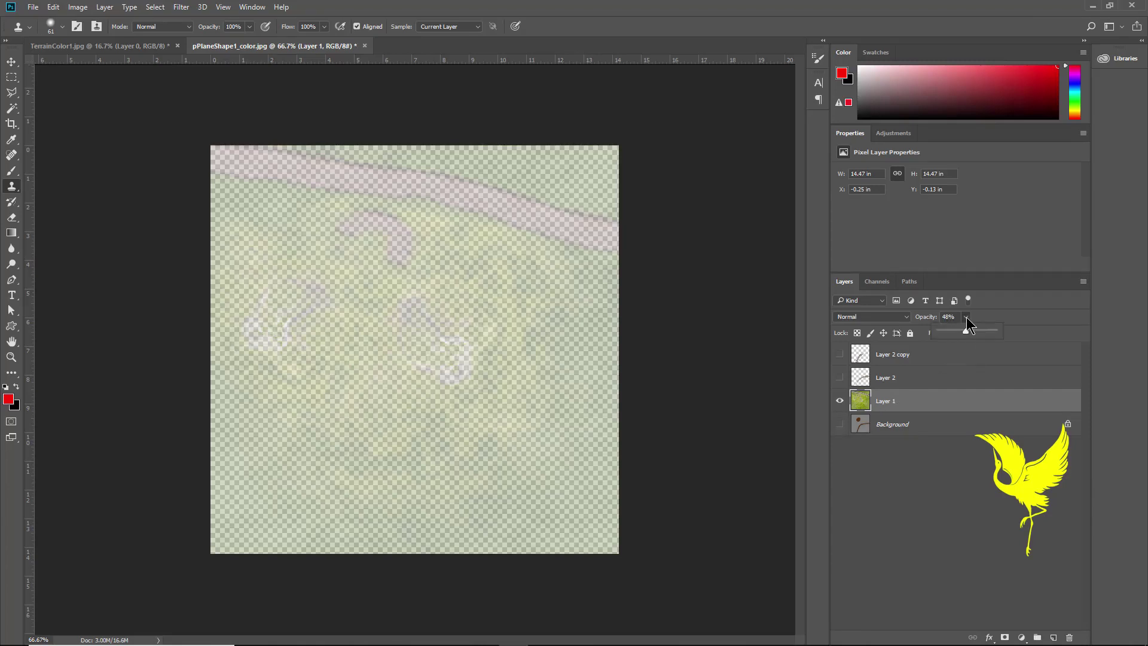
{"action": "left_click_drag", "start_coordinate": [963, 331], "coordinate": [1014, 335]}
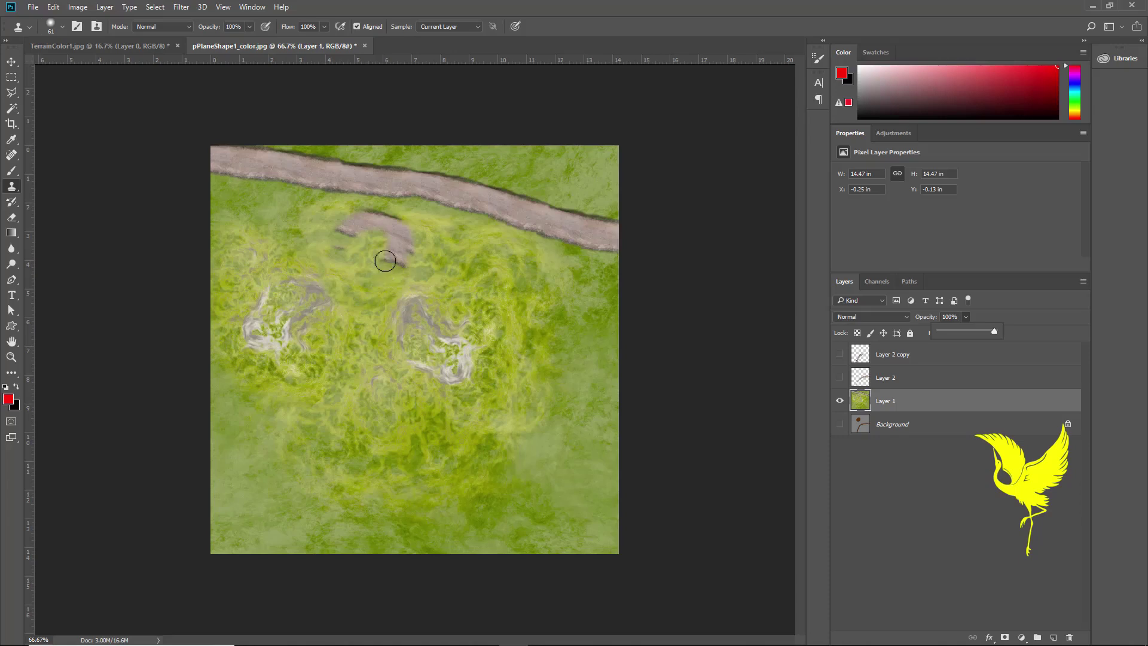
{"action": "key", "text": "bracketleft"}
{"action": "key", "text": "bracketleft"}
{"action": "key", "text": "bracketleft"}
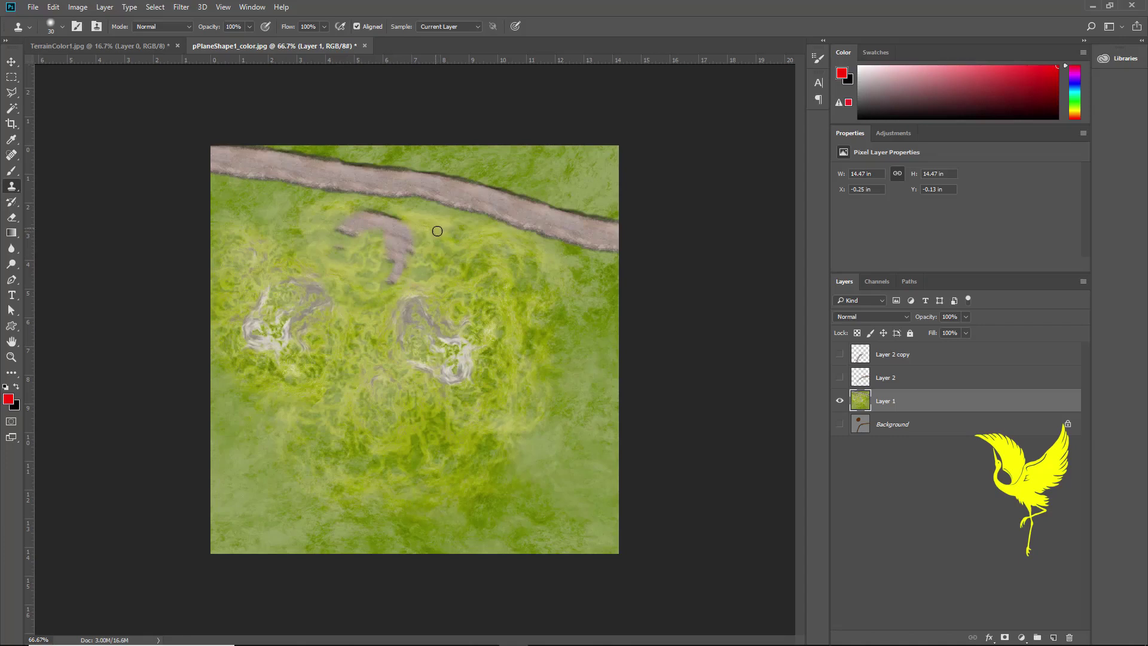
- Zoom the grass texture to 100% and set the foreground colour to the grey-pink dirt path colour
{"action": "left_click", "coordinate": [11, 357]}
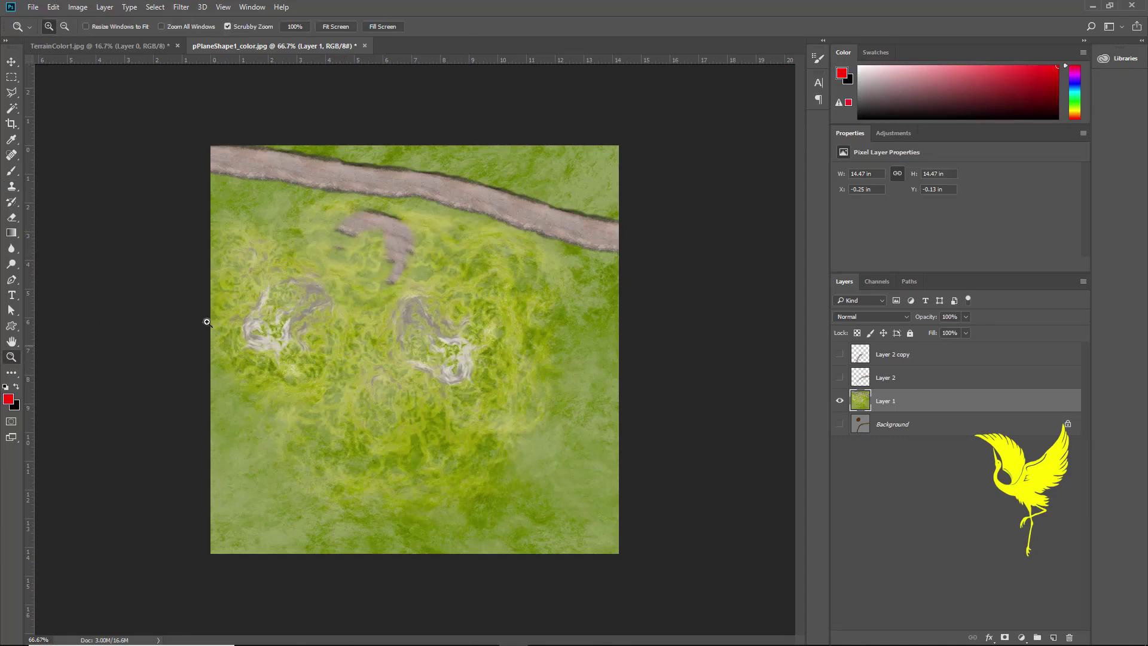
{"action": "left_click", "coordinate": [445, 218]}
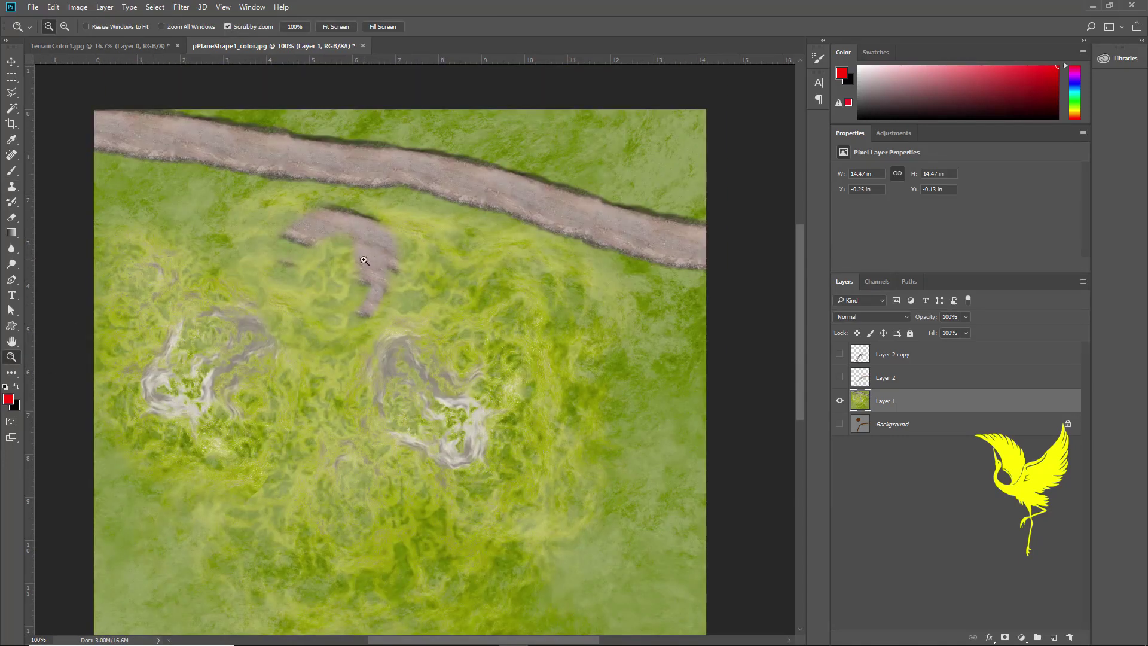
{"action": "left_click", "coordinate": [12, 171]}
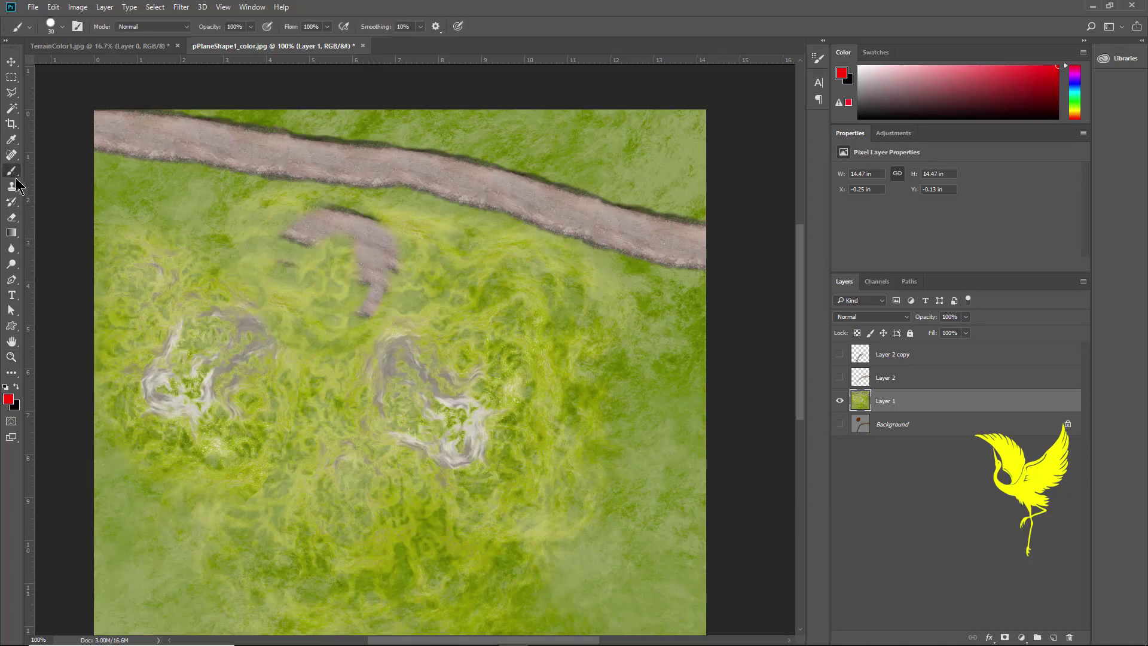
{"action": "left_click", "coordinate": [9, 399]}
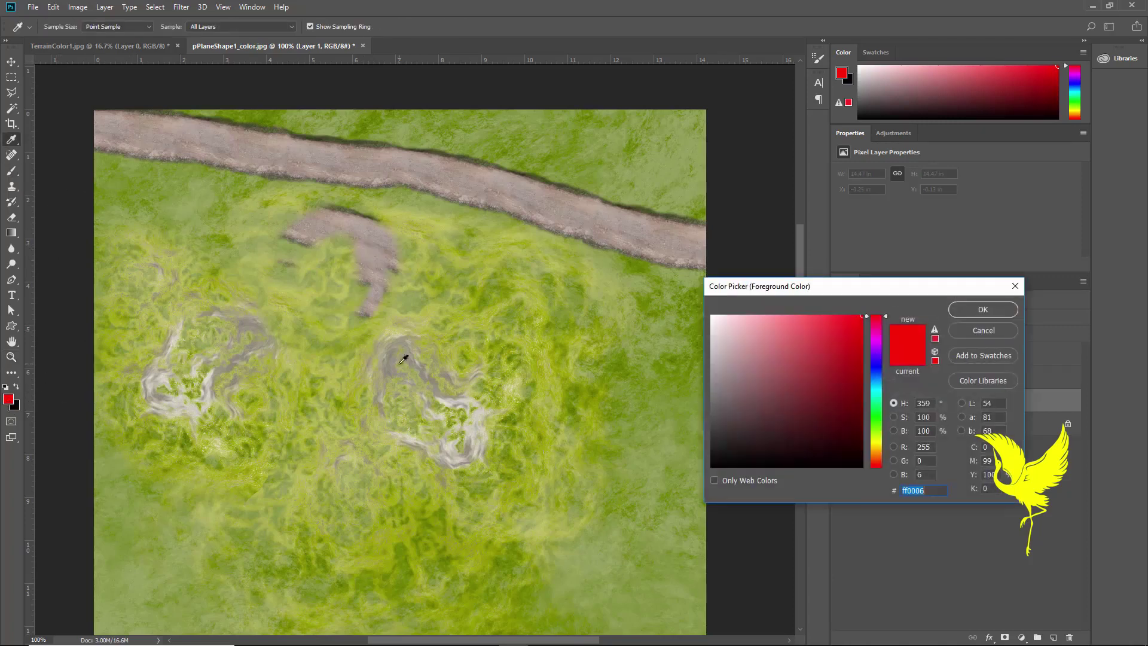
{"action": "left_click", "coordinate": [566, 209]}
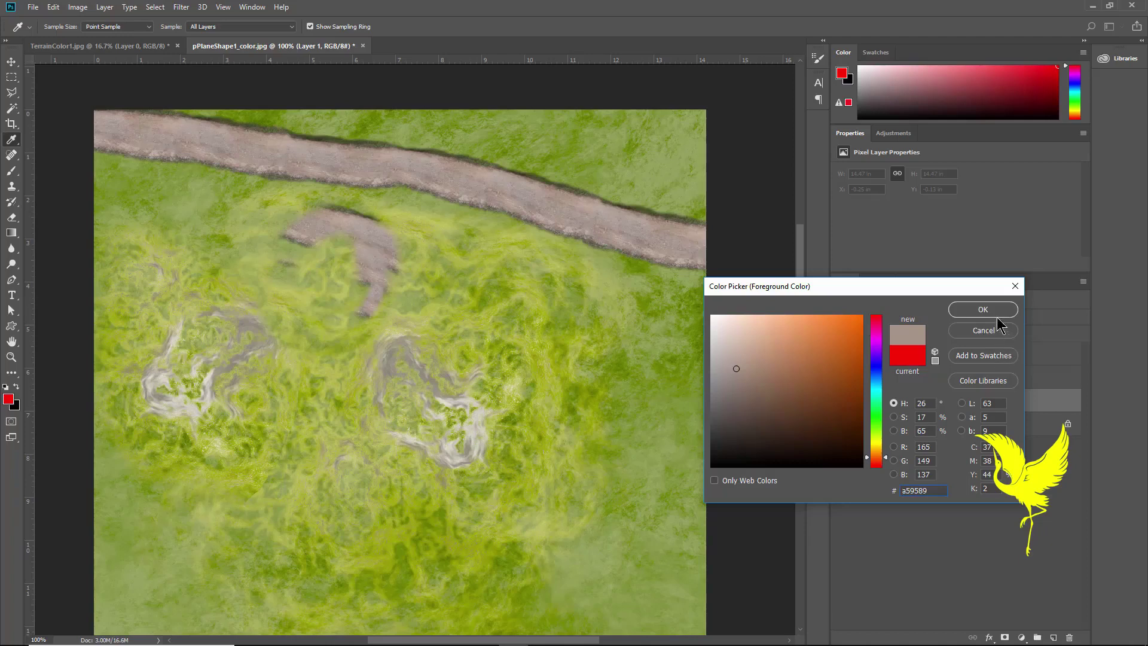
{"action": "key", "text": "Return"}
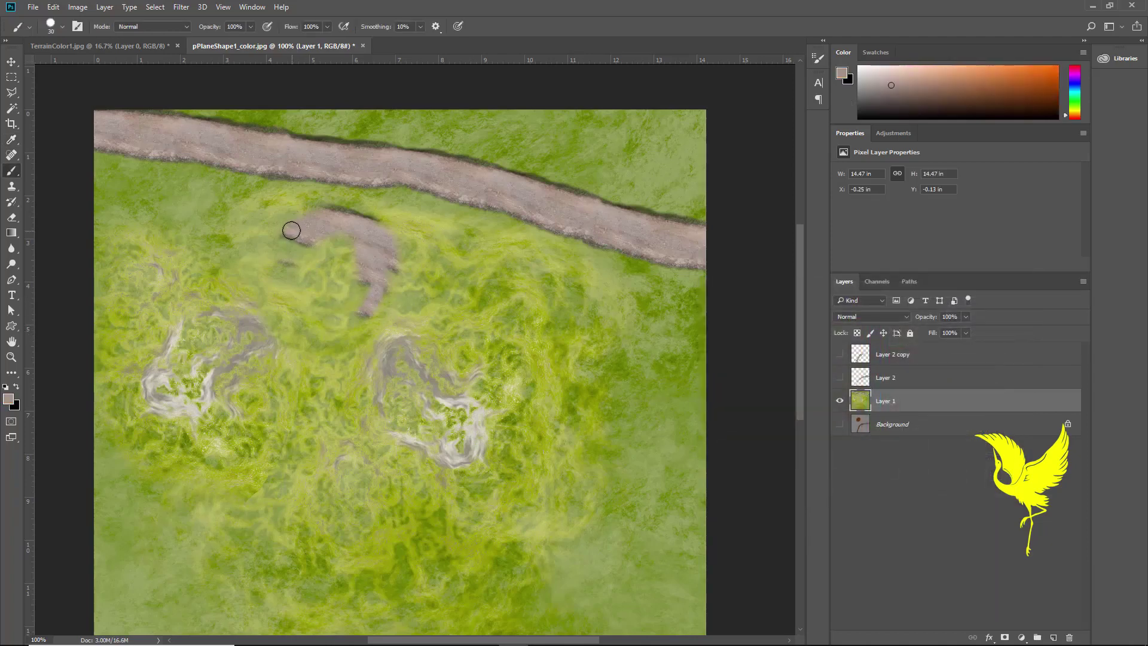
- Brush a large round grey-pink blob over the grass just below the path
{"action": "mouse_move", "coordinate": [277, 244]}
{"action": "left_mouse_down"}
{"action": "mouse_move", "coordinate": [341, 331]}
{"action": "mouse_move", "coordinate": [377, 284]}
{"action": "mouse_move", "coordinate": [352, 317]}
{"action": "mouse_move", "coordinate": [366, 269]}
{"action": "mouse_move", "coordinate": [351, 290]}
{"action": "mouse_move", "coordinate": [353, 249]}
{"action": "mouse_move", "coordinate": [290, 245]}
{"action": "mouse_move", "coordinate": [352, 239]}
{"action": "mouse_move", "coordinate": [366, 259]}
{"action": "mouse_move", "coordinate": [298, 264]}
{"action": "mouse_move", "coordinate": [308, 254]}
{"action": "mouse_move", "coordinate": [279, 277]}
{"action": "mouse_move", "coordinate": [312, 269]}
{"action": "mouse_move", "coordinate": [328, 294]}
{"action": "mouse_move", "coordinate": [321, 329]}
{"action": "mouse_move", "coordinate": [290, 321]}
{"action": "mouse_move", "coordinate": [269, 289]}
{"action": "mouse_move", "coordinate": [321, 295]}
{"action": "mouse_move", "coordinate": [286, 303]}
{"action": "mouse_move", "coordinate": [290, 315]}
{"action": "mouse_move", "coordinate": [331, 310]}
{"action": "mouse_move", "coordinate": [358, 241]}
{"action": "mouse_move", "coordinate": [308, 231]}
{"action": "mouse_move", "coordinate": [343, 221]}
{"action": "mouse_move", "coordinate": [389, 267]}
{"action": "mouse_move", "coordinate": [368, 224]}
{"action": "mouse_move", "coordinate": [328, 210]}
{"action": "mouse_move", "coordinate": [303, 225]}
{"action": "left_mouse_up"}
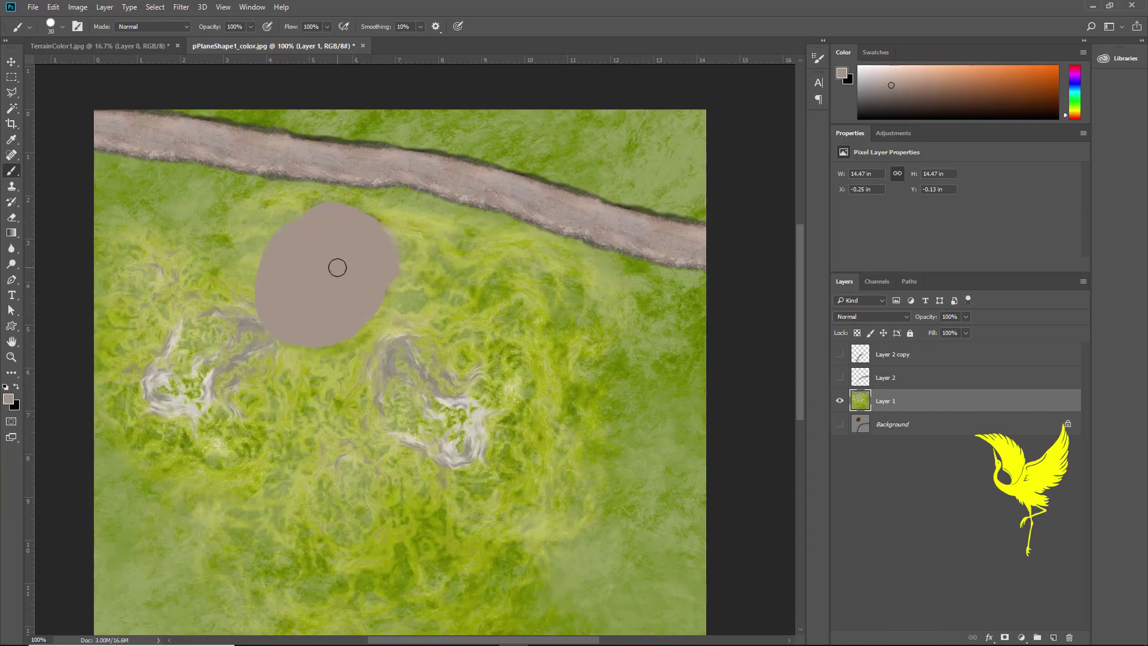
{"action": "left_click", "coordinate": [34, 8]}
- Open NatureForests0037_2_seamless_S.jpg from the Desktop > Terrain > Tarrain2 folder
{"action": "left_click", "coordinate": [46, 31]}
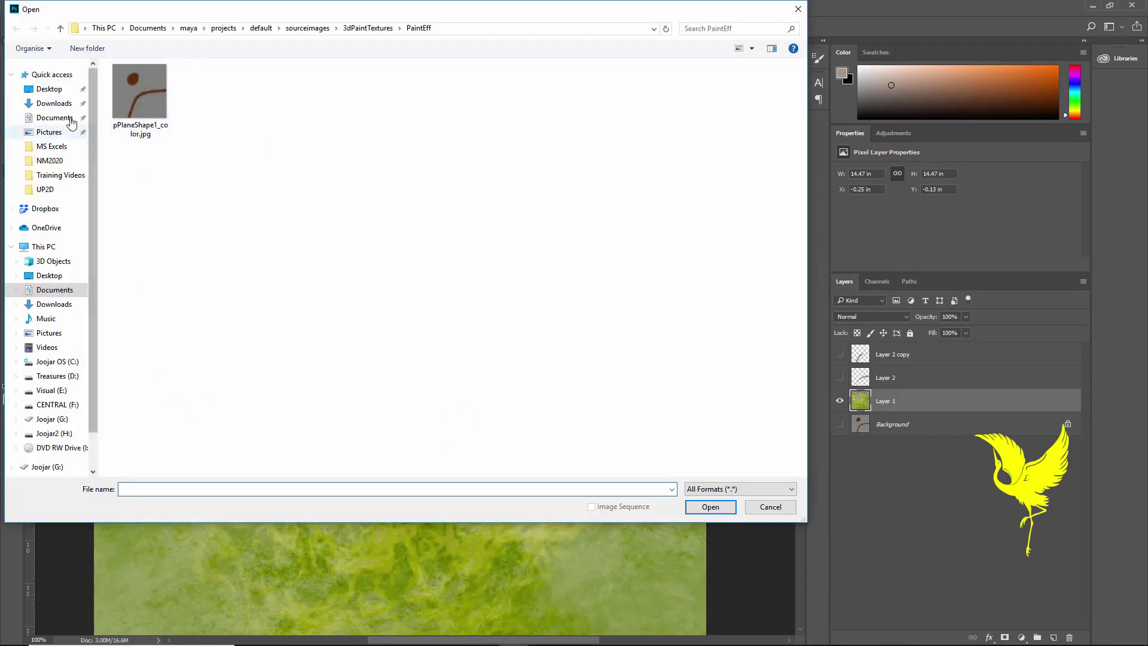
{"action": "left_click", "coordinate": [53, 94]}
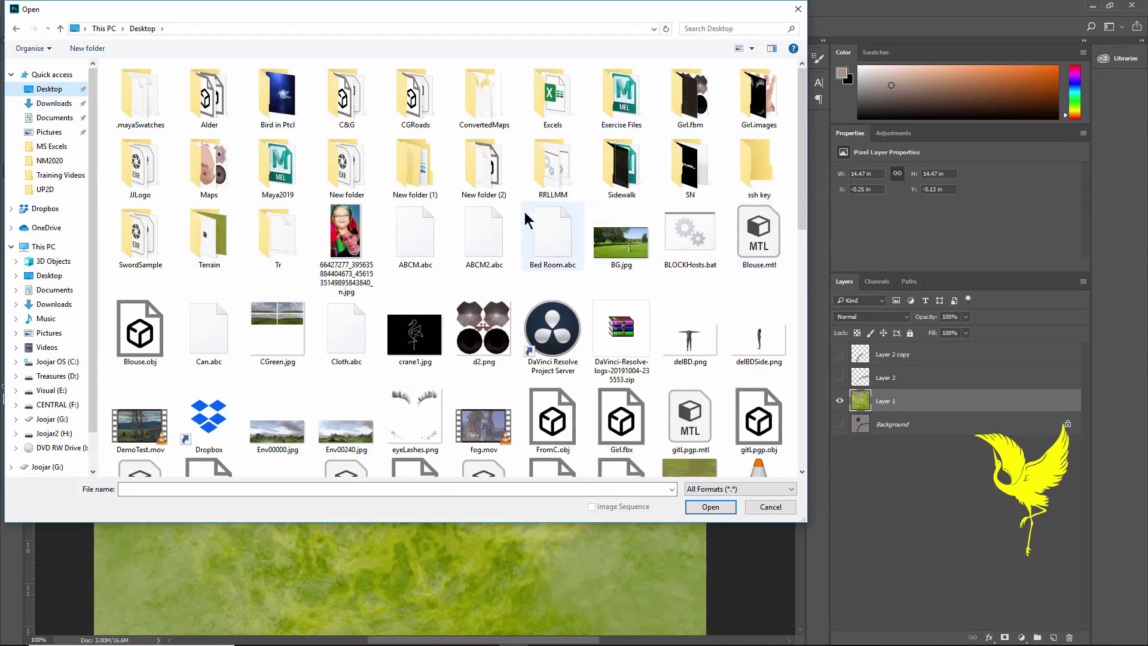
{"action": "double_click", "coordinate": [200, 234]}
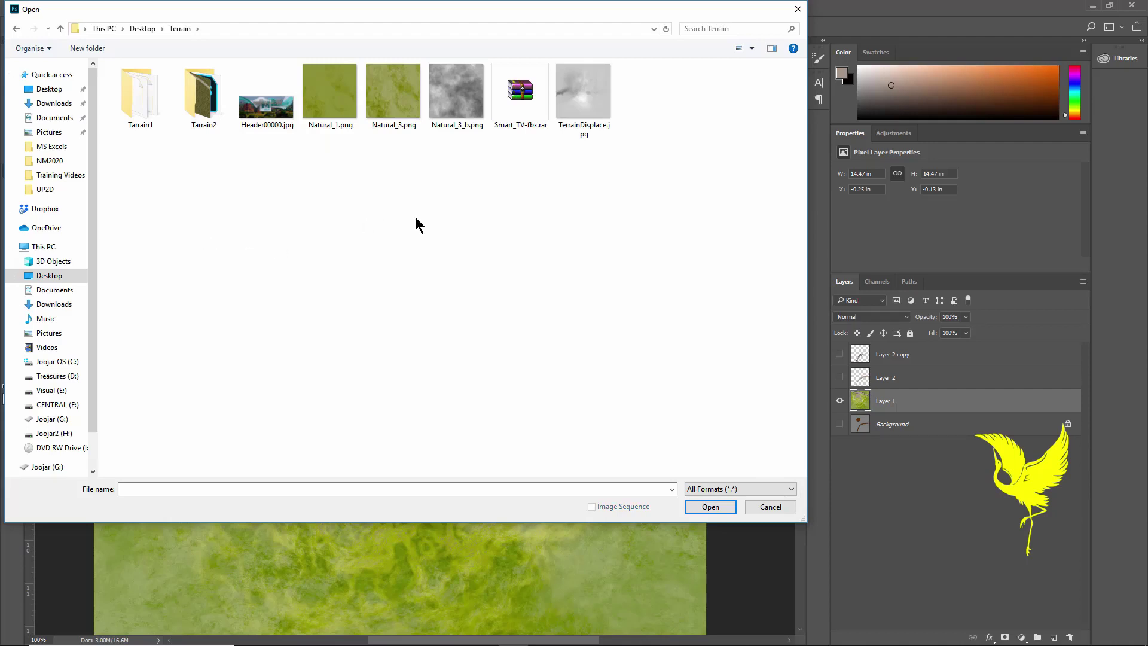
{"action": "double_click", "coordinate": [210, 106]}
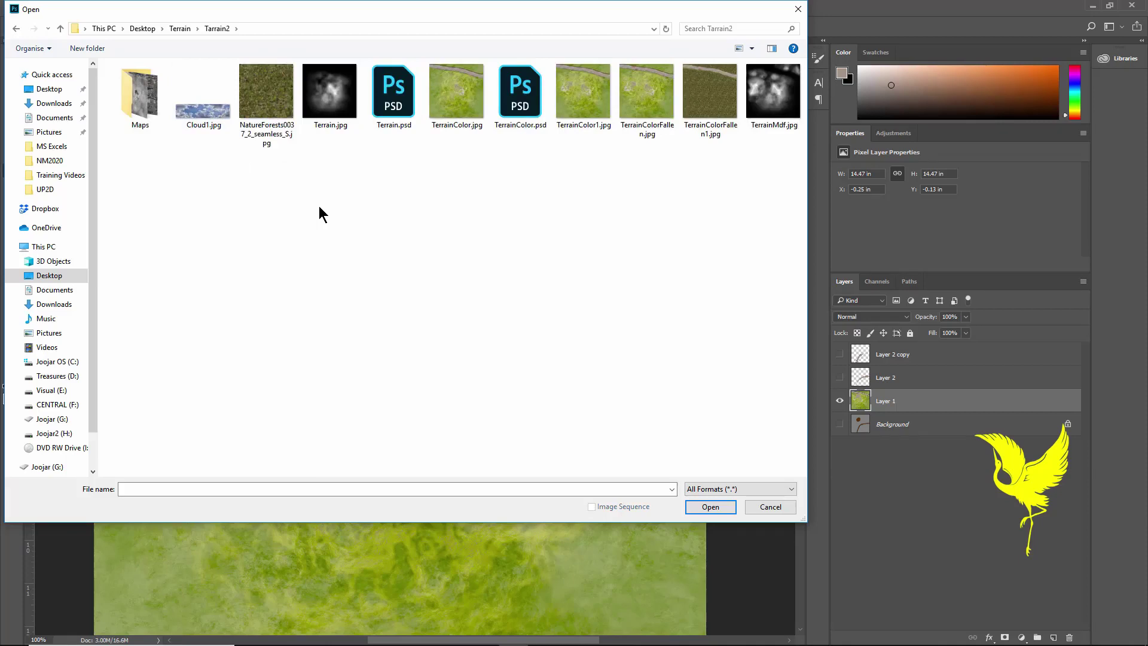
{"action": "double_click", "coordinate": [142, 92]}
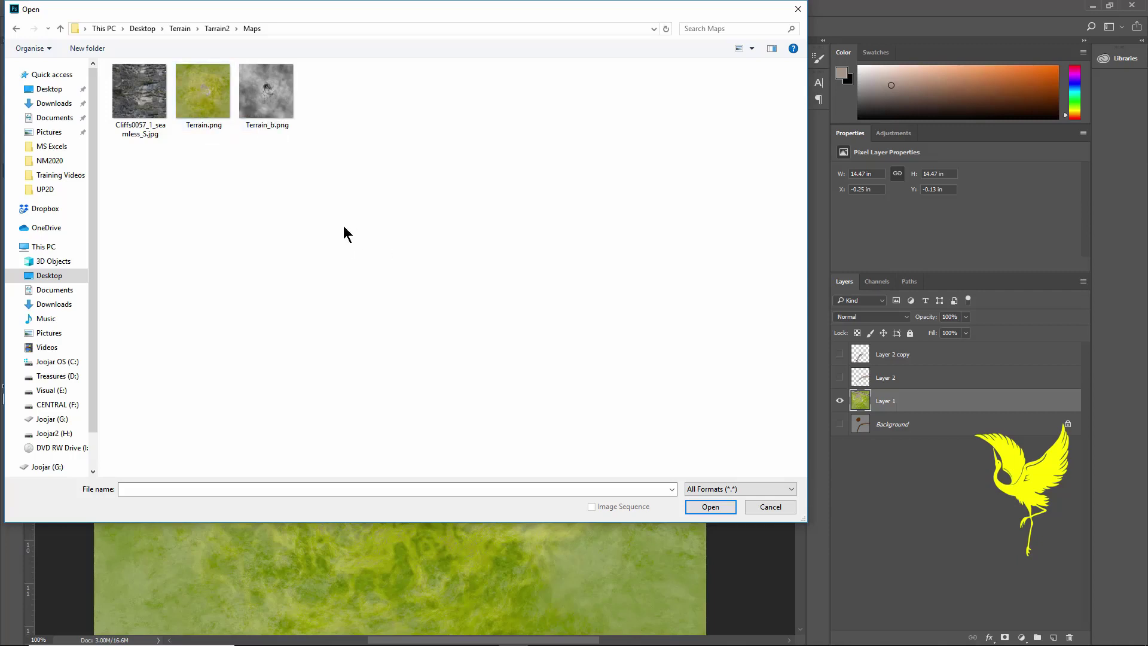
{"action": "left_click", "coordinate": [17, 28]}
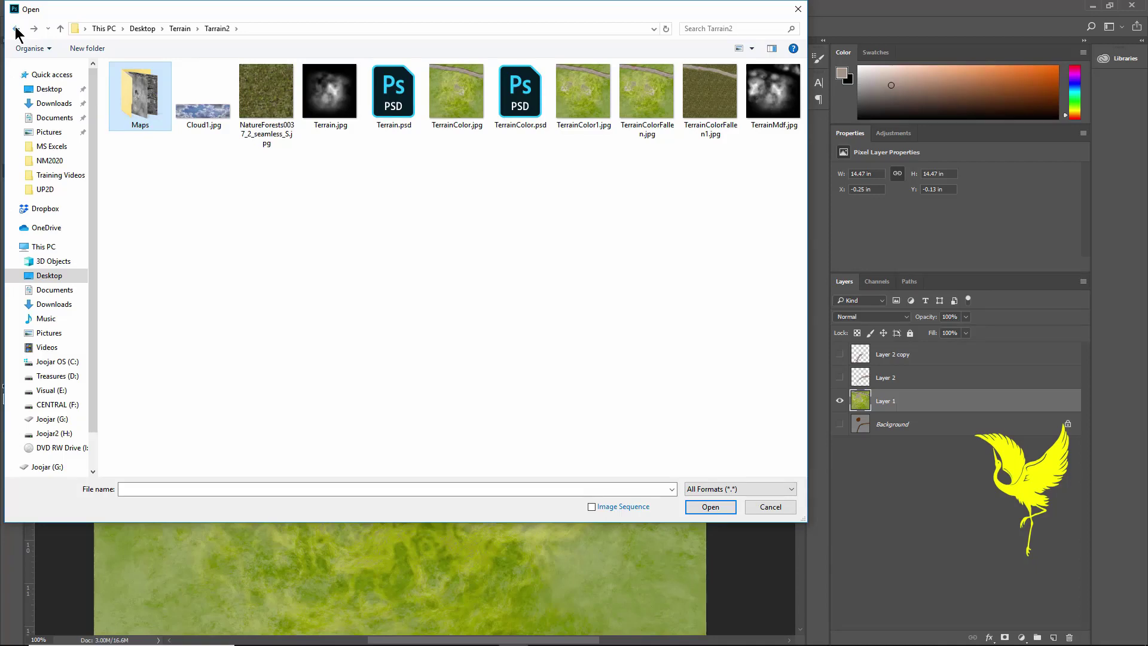
{"action": "left_click", "coordinate": [267, 103]}
{"action": "left_click", "coordinate": [730, 508]}
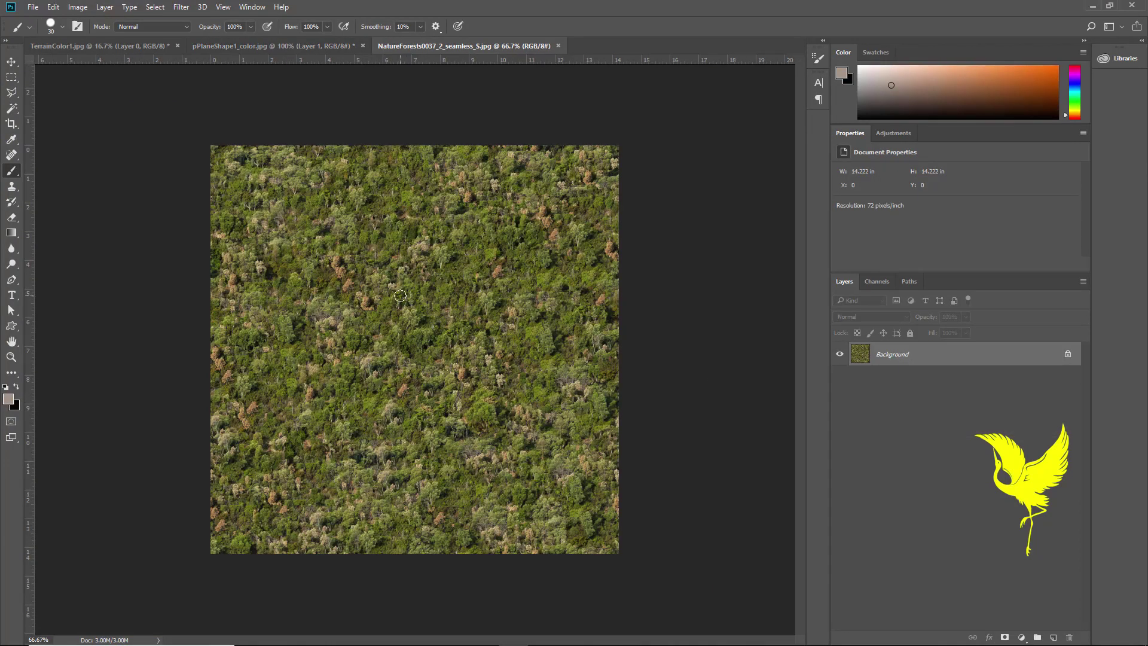
{"action": "left_click", "coordinate": [77, 7]}
{"action": "mouse_move", "coordinate": [96, 37]}
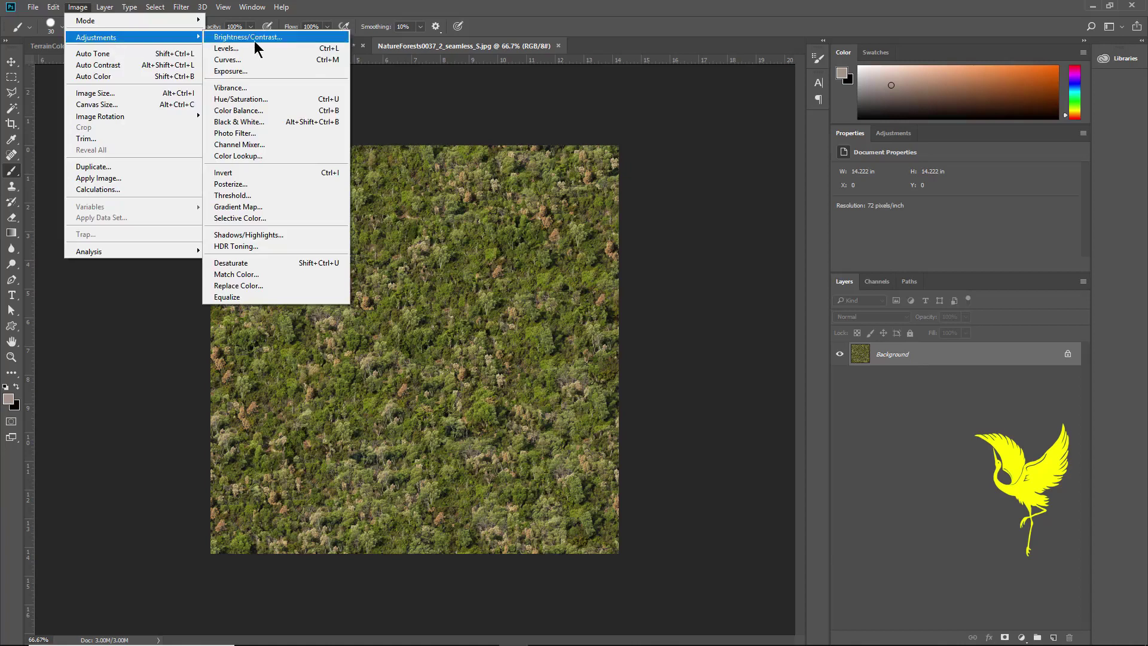
{"action": "left_click", "coordinate": [253, 40]}
{"action": "mouse_move", "coordinate": [792, 296]}
{"action": "left_mouse_down"}
{"action": "mouse_move", "coordinate": [764, 300]}
{"action": "mouse_move", "coordinate": [760, 326]}
{"action": "left_mouse_up"}
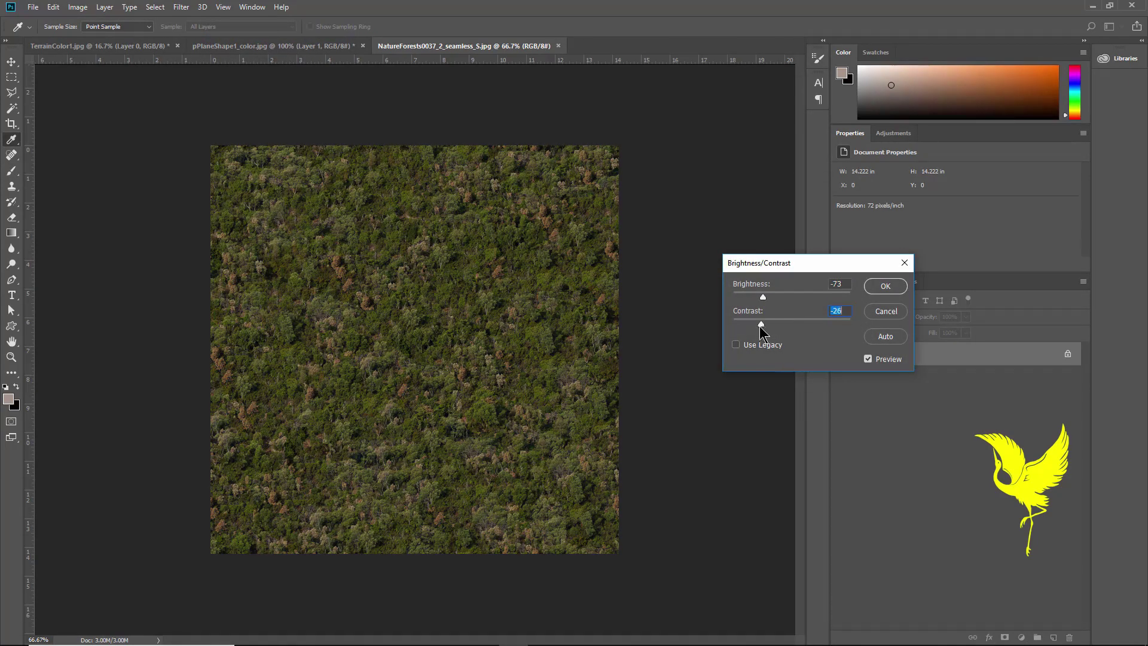
{"action": "left_click", "coordinate": [886, 311]}
{"action": "key", "text": "b"}
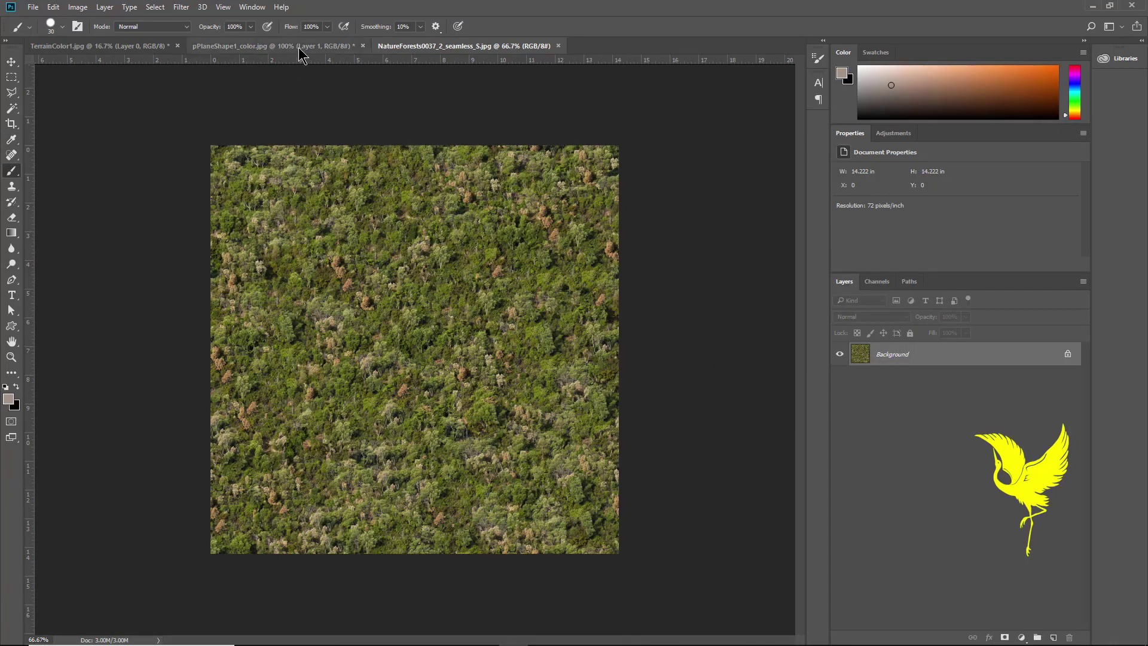
{"action": "left_click", "coordinate": [302, 47]}
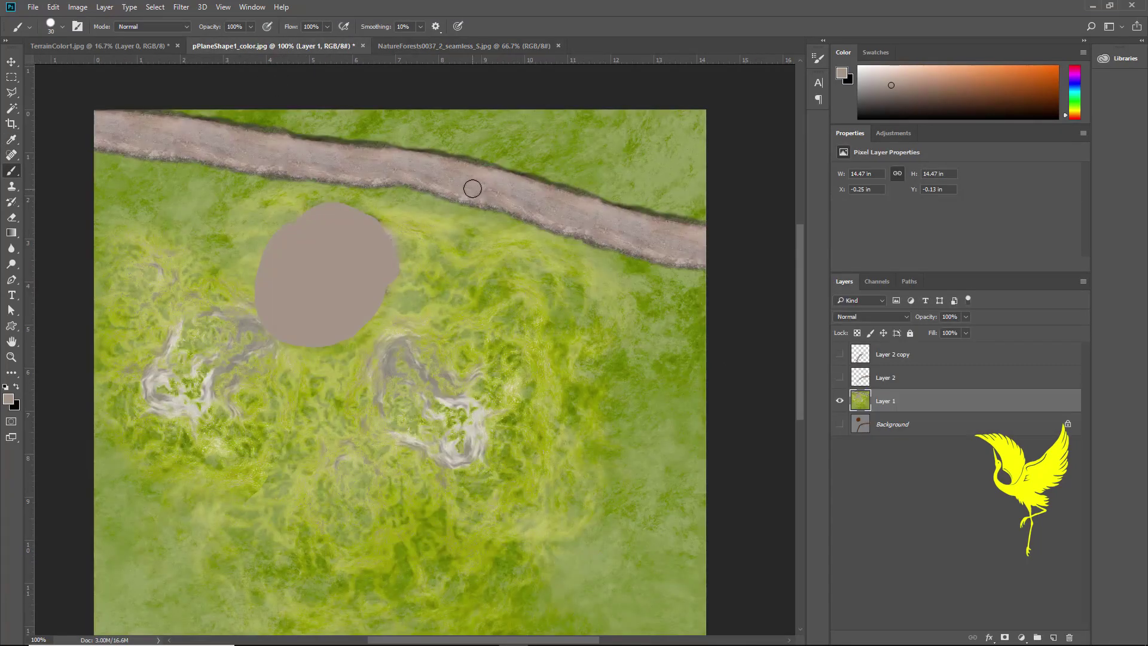
- Select a section of the dirt path with the Polygonal Lasso and copy it
{"action": "left_click", "coordinate": [12, 94]}
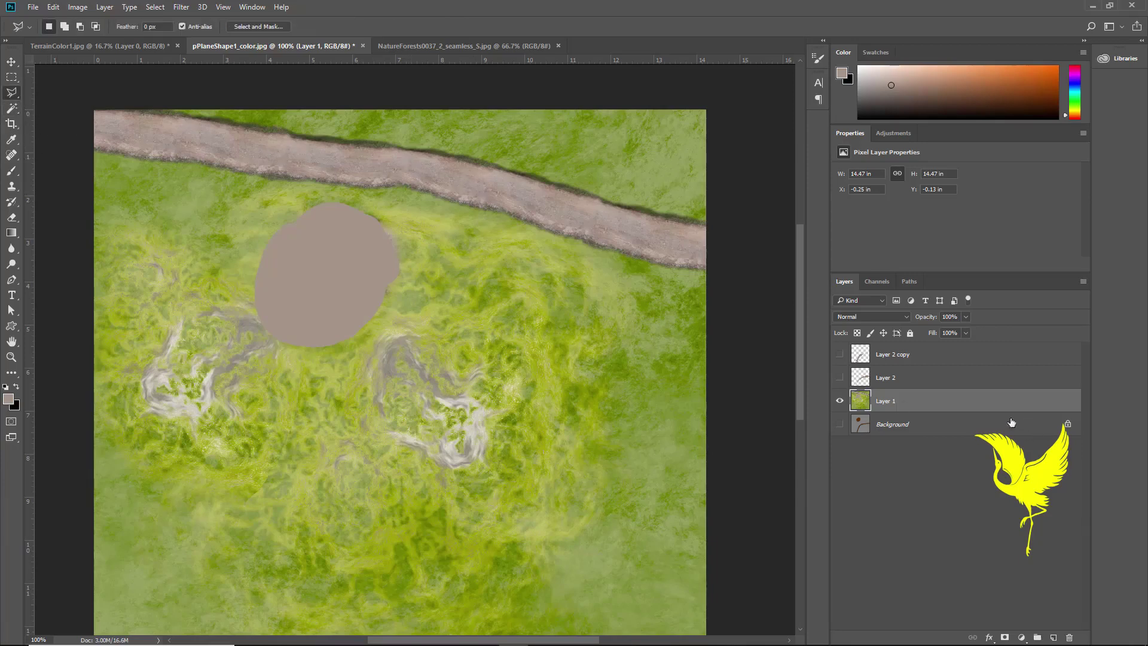
{"action": "left_click", "coordinate": [315, 144]}
{"action": "left_click", "coordinate": [387, 181]}
{"action": "left_click", "coordinate": [317, 148]}
{"action": "left_click", "coordinate": [53, 7]}
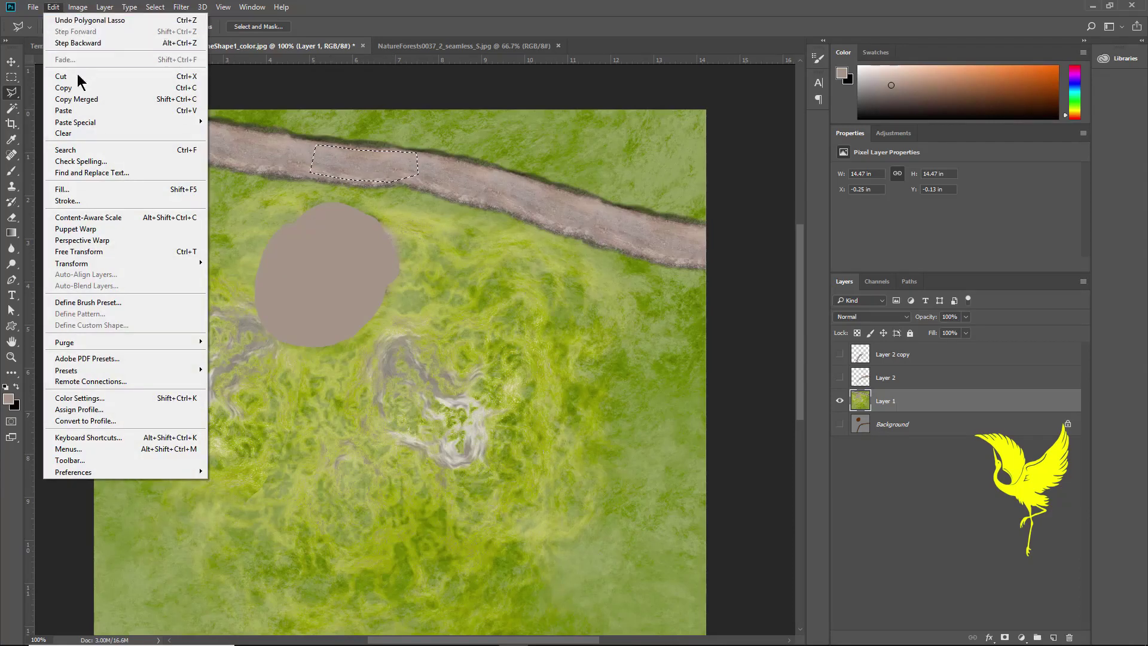
{"action": "left_click", "coordinate": [72, 89]}
- Paste three copies of the path piece and move each onto the patch's lower part
{"action": "left_click", "coordinate": [53, 8]}
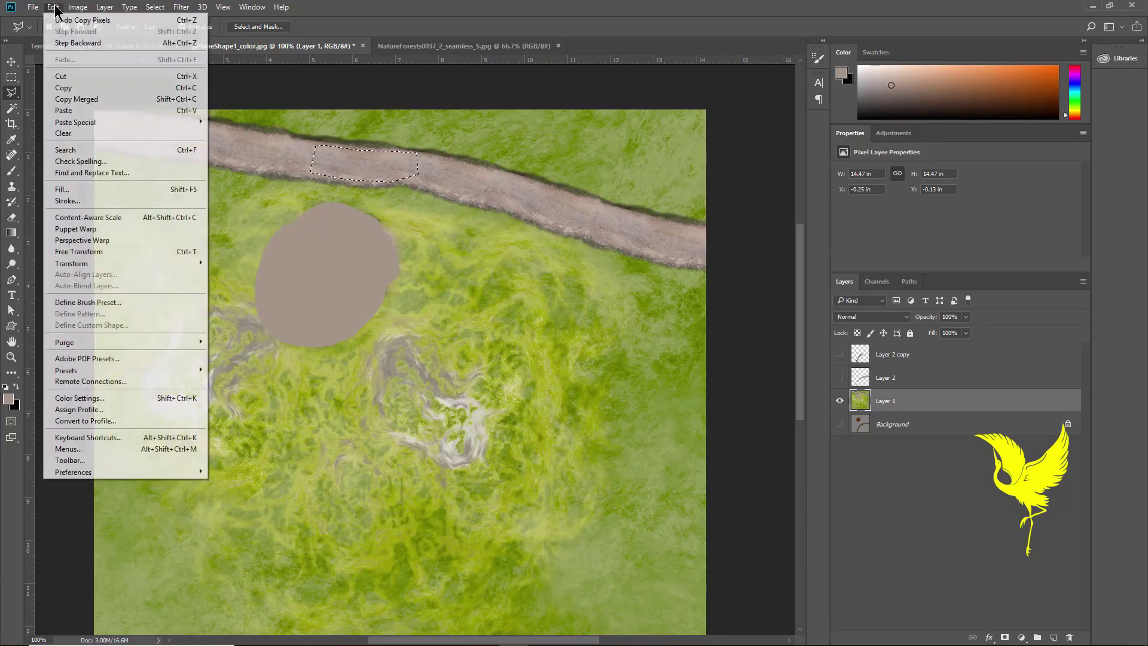
{"action": "left_click", "coordinate": [77, 110]}
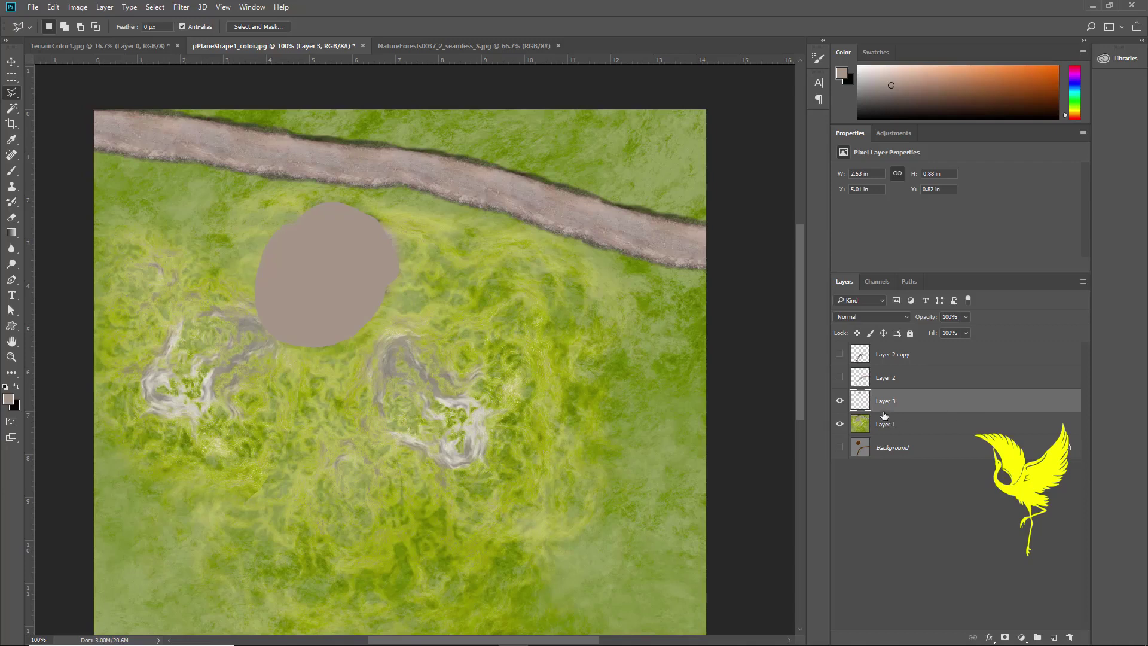
{"action": "left_click", "coordinate": [12, 61]}
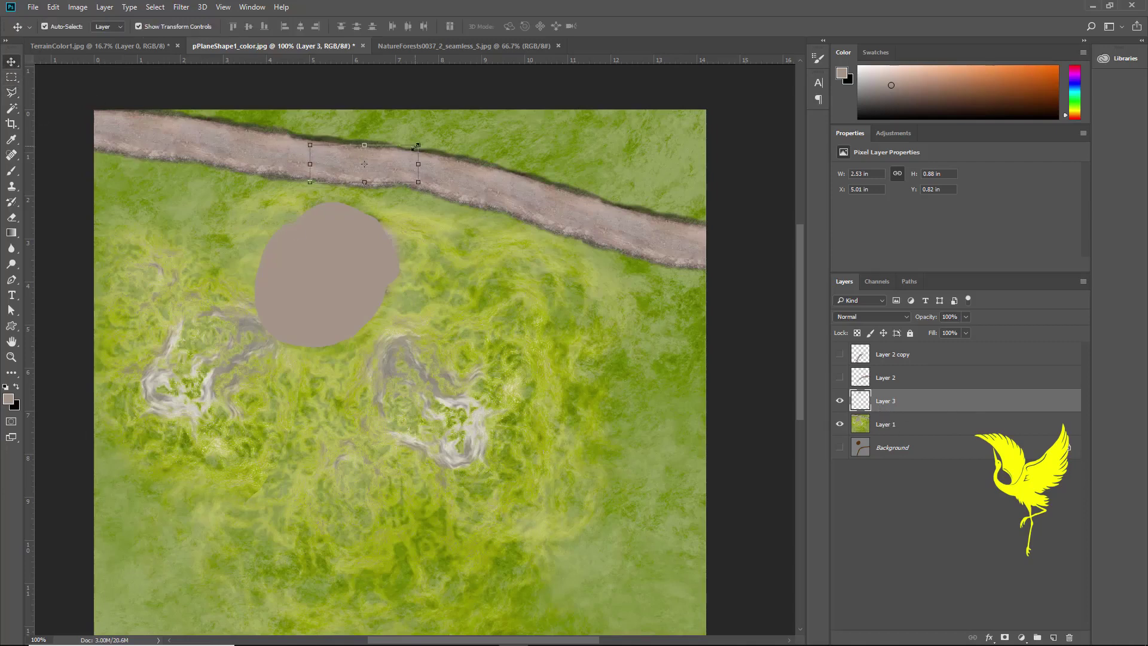
{"action": "left_click_drag", "start_coordinate": [396, 169], "coordinate": [345, 328]}
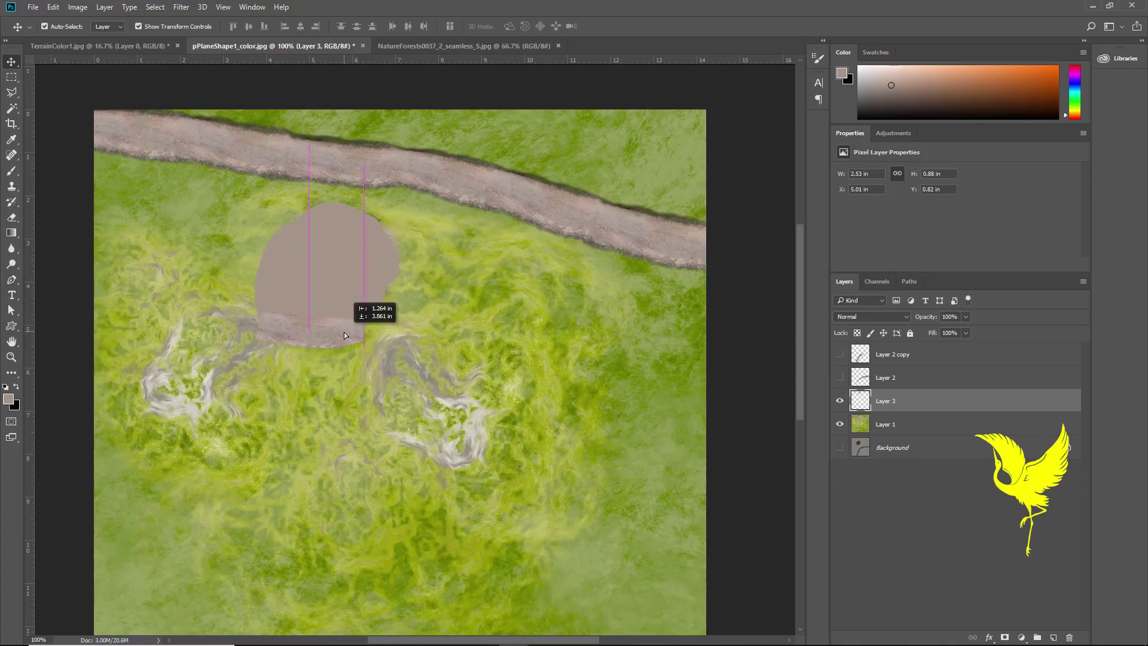
{"action": "left_click_drag", "start_coordinate": [346, 328], "coordinate": [343, 332]}
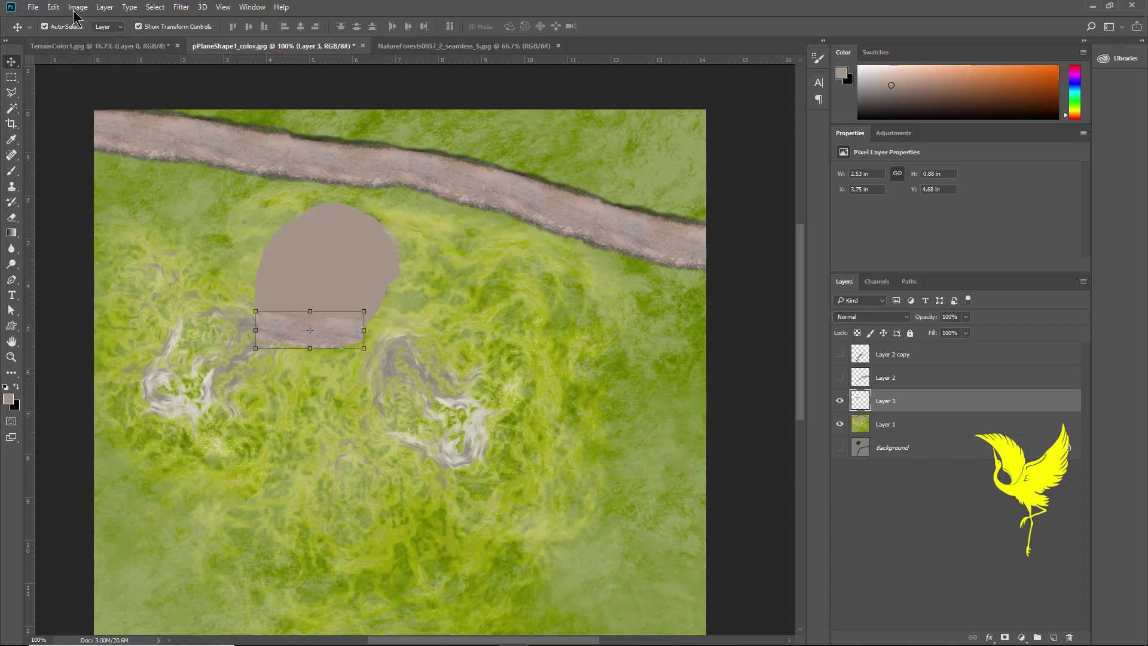
{"action": "left_click", "coordinate": [53, 7]}
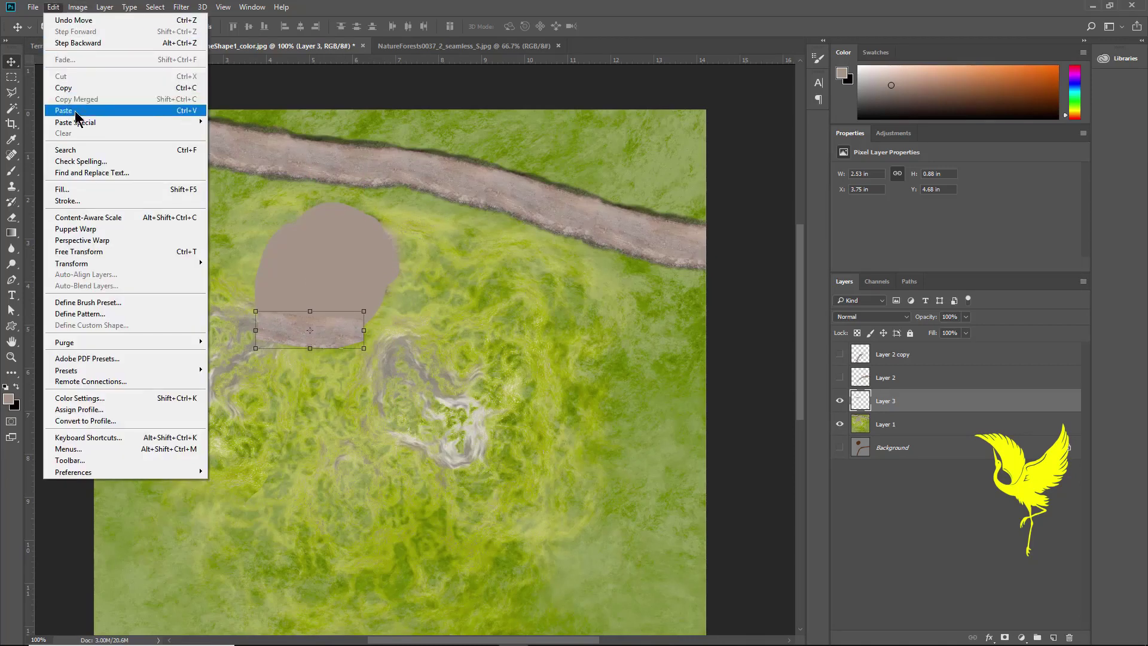
{"action": "left_click", "coordinate": [75, 110]}
{"action": "left_click_drag", "start_coordinate": [422, 383], "coordinate": [334, 305]}
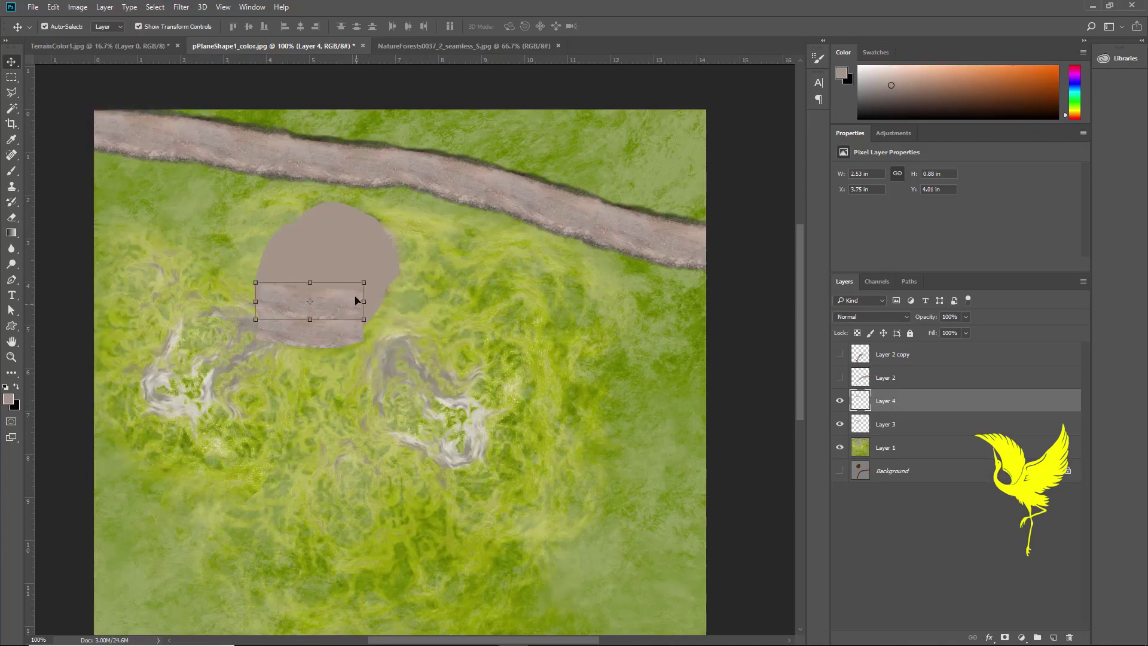
{"action": "left_click", "coordinate": [53, 8]}
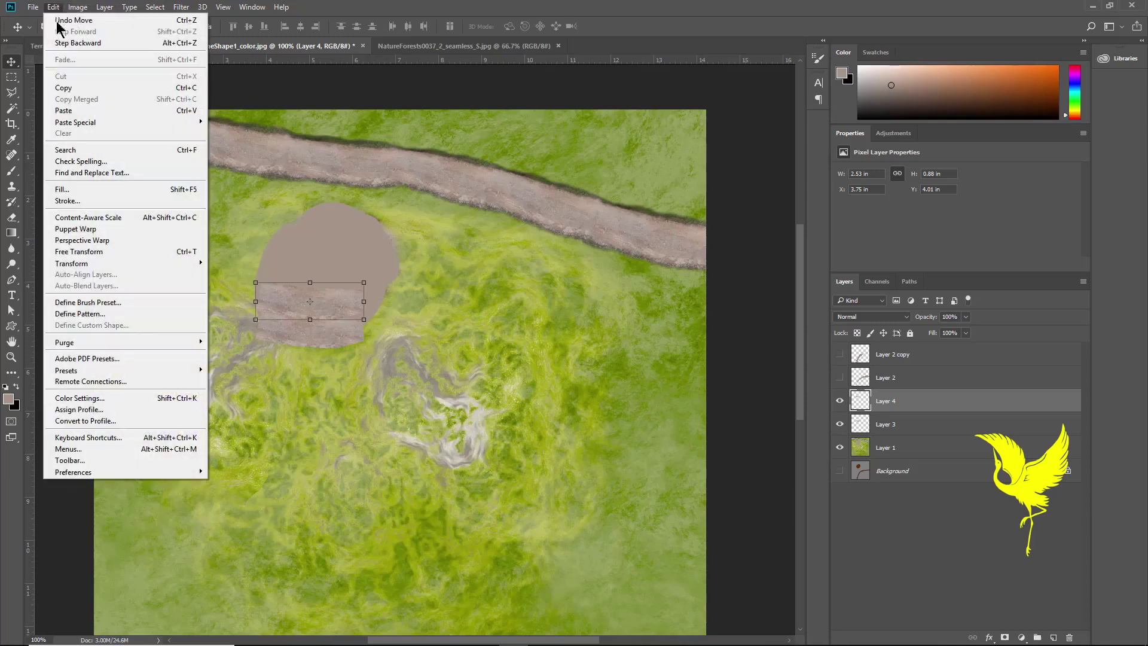
{"action": "left_click", "coordinate": [72, 111]}
{"action": "left_click_drag", "start_coordinate": [408, 380], "coordinate": [377, 305]}
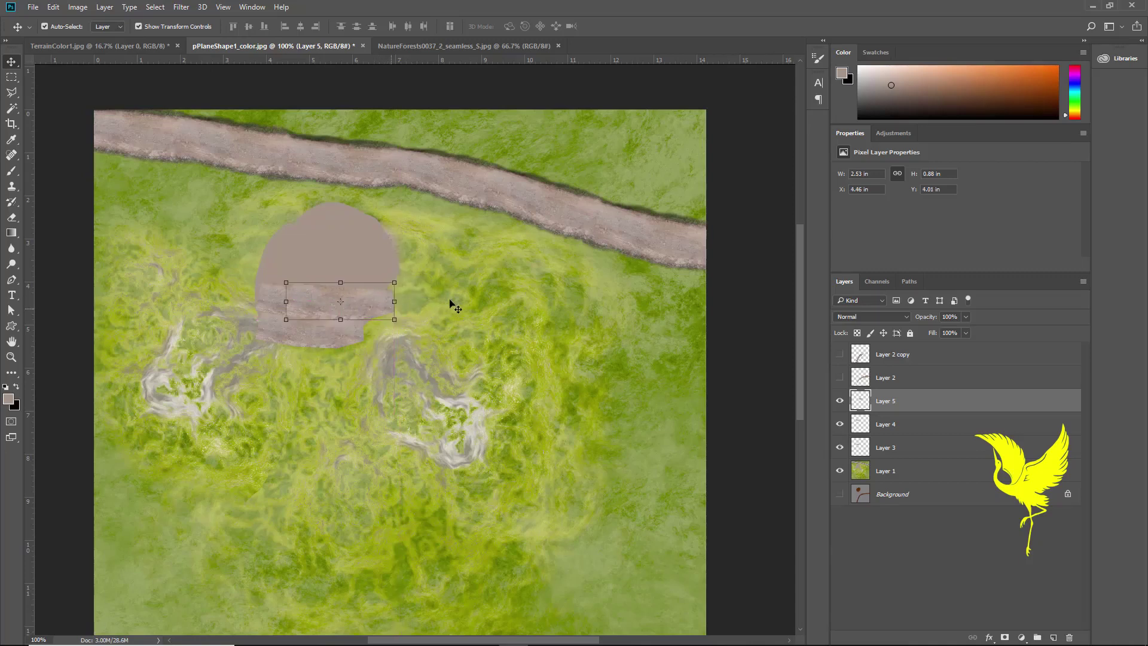
- Select Layers 3, 4 and 5 together and merge them into one layer
{"action": "left_click", "coordinate": [247, 332]}
{"action": "left_click", "coordinate": [247, 332]}
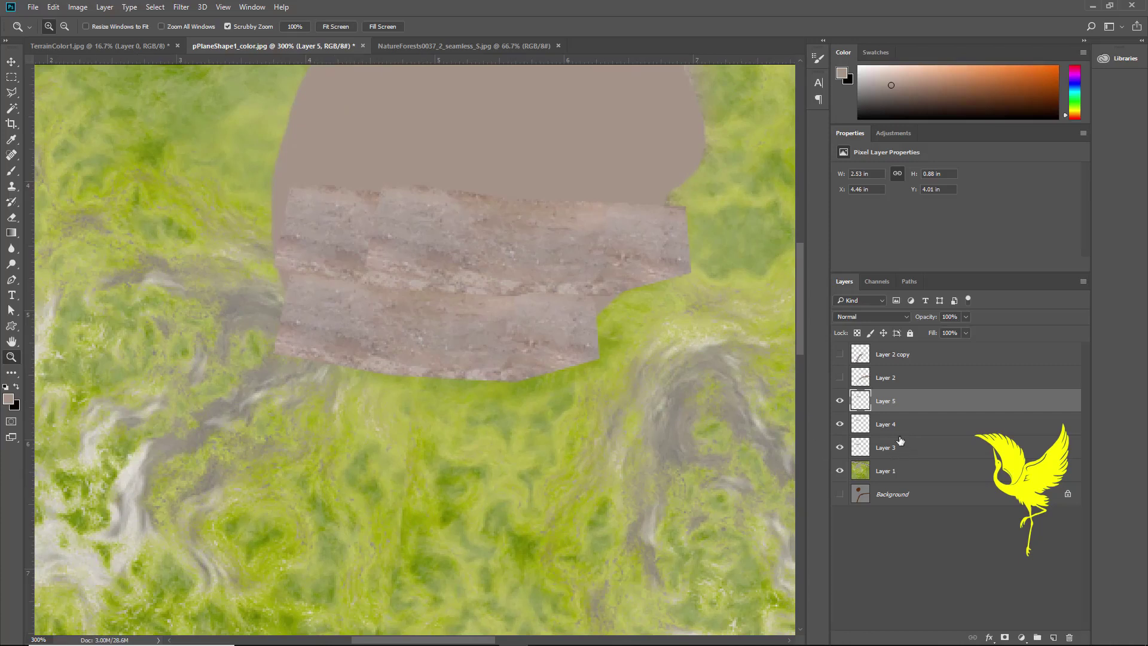
{"action": "left_click", "coordinate": [14, 218]}
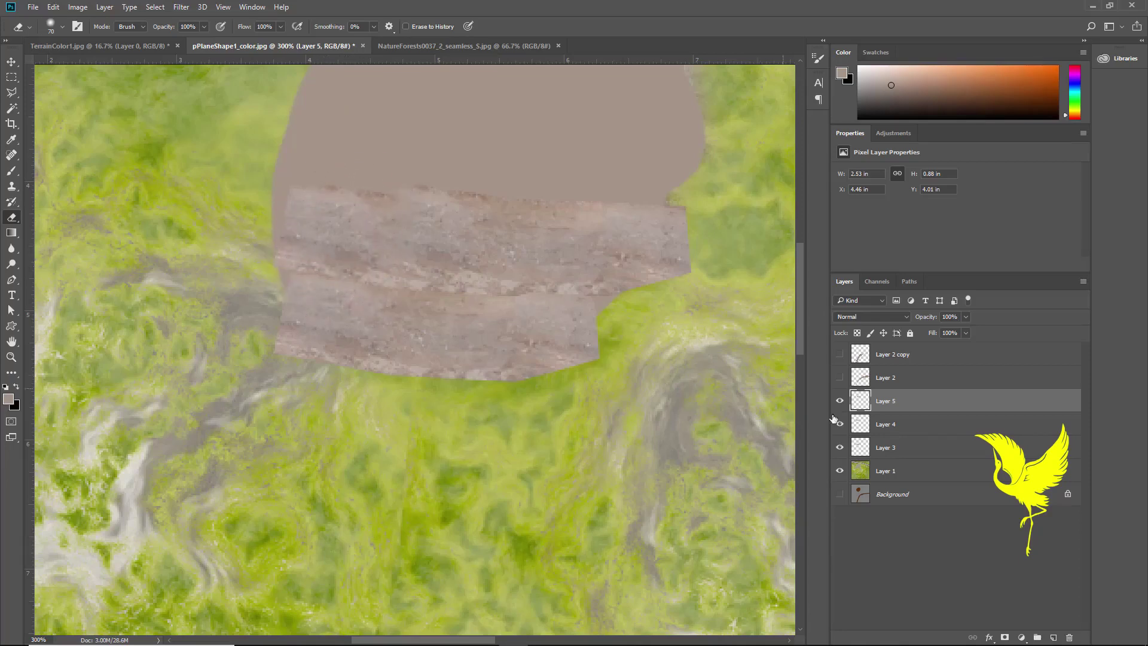
{"action": "left_click", "coordinate": [902, 426]}
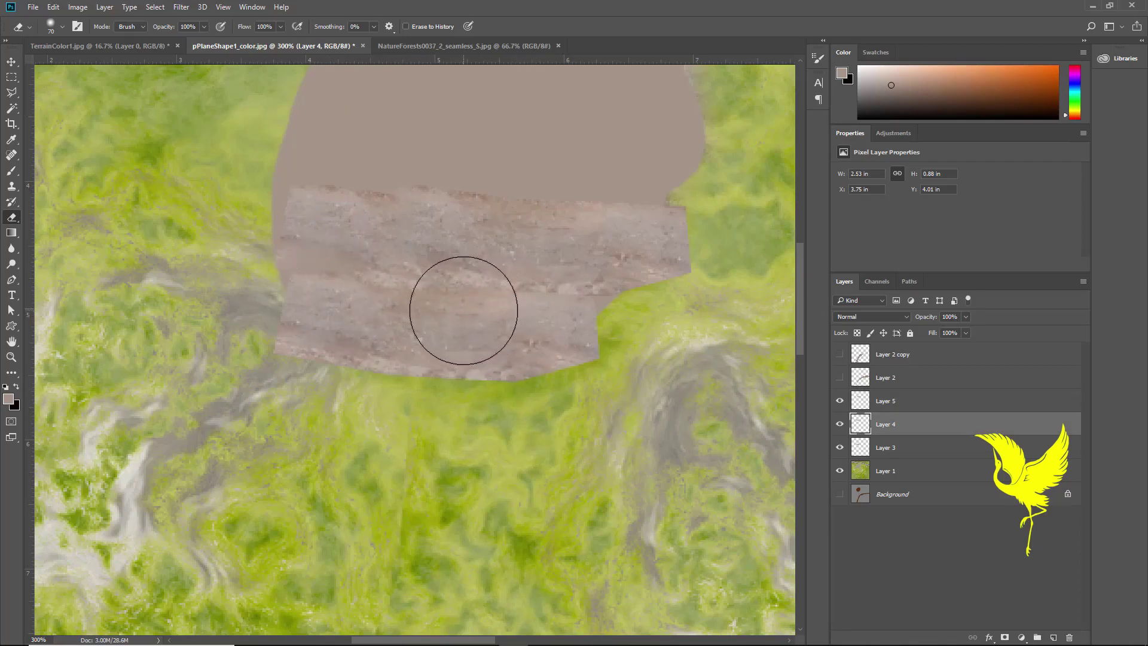
{"action": "left_click", "coordinate": [902, 403]}
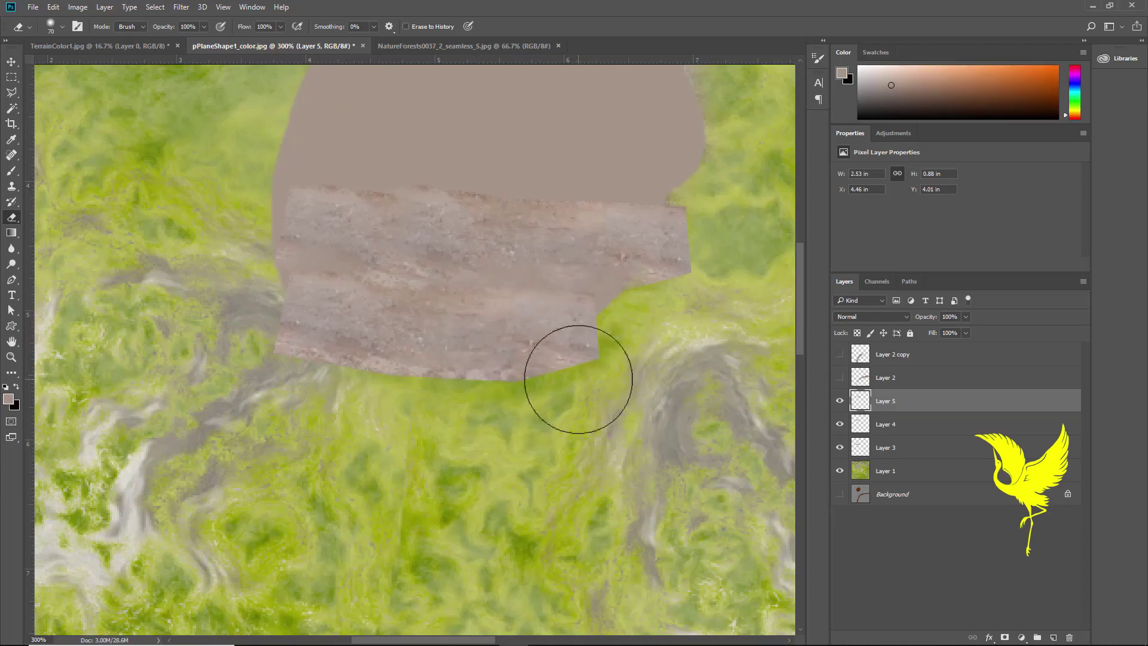
{"action": "left_click", "coordinate": [911, 452], "text": "shift"}
{"action": "right_click", "coordinate": [908, 449]}
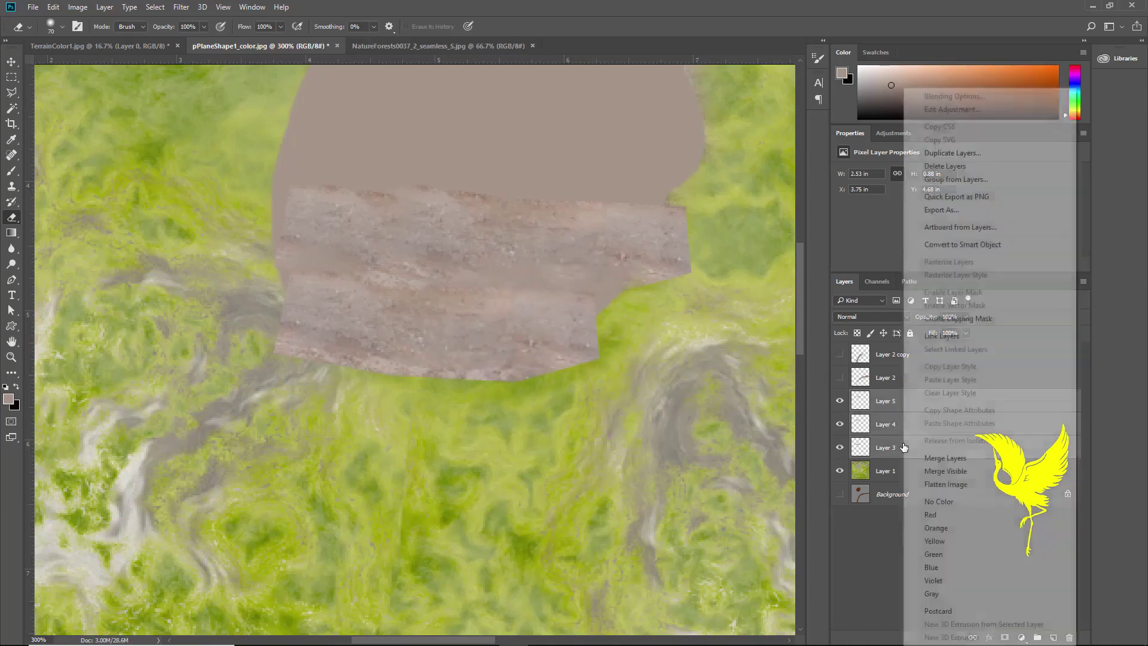
{"action": "left_click", "coordinate": [942, 458]}
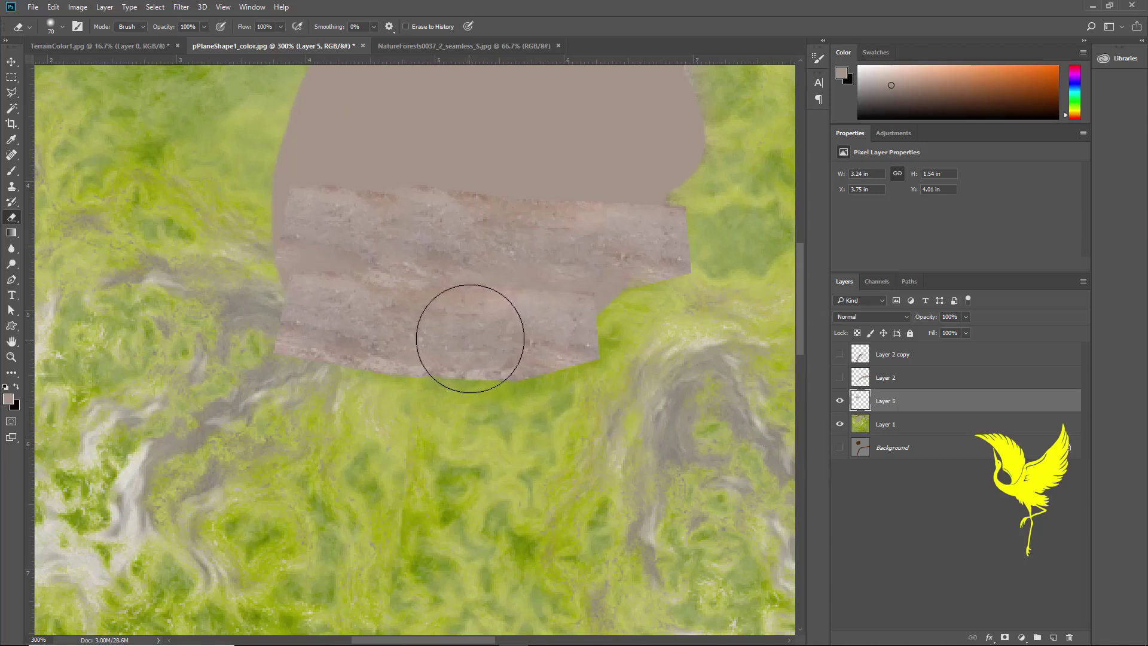
- Duplicate Layer 5, move the copy upward on the hill, and merge the two
{"action": "left_click", "coordinate": [12, 63]}
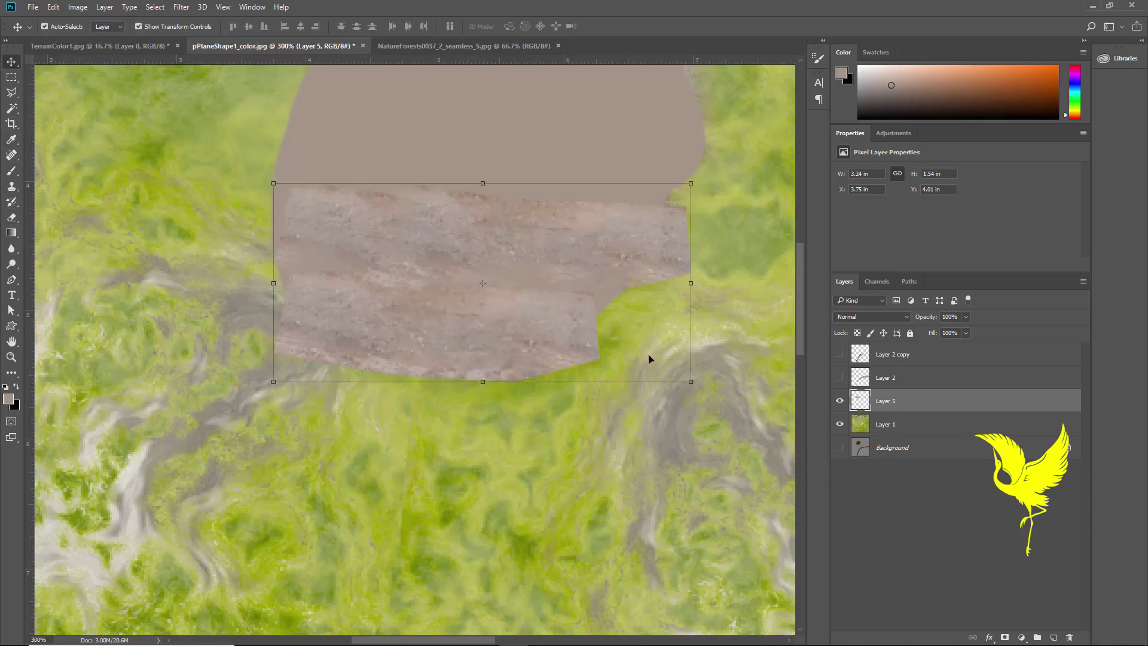
{"action": "right_click", "coordinate": [901, 404]}
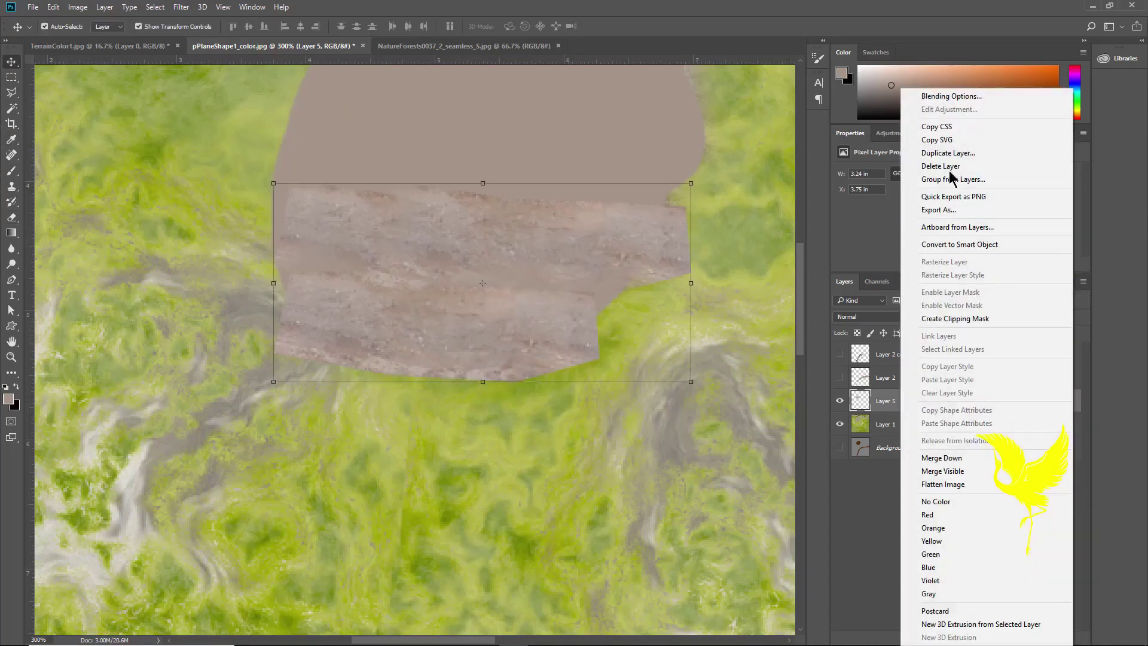
{"action": "left_click", "coordinate": [943, 153]}
{"action": "left_click", "coordinate": [676, 194]}
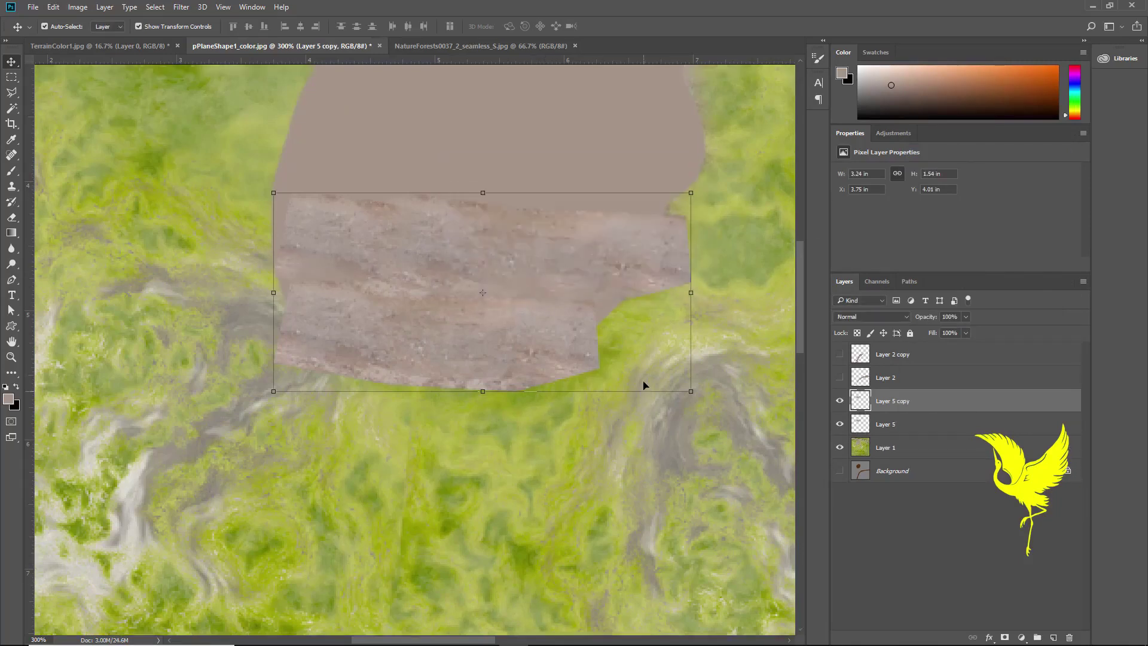
{"action": "scroll", "coordinate": [644, 384], "scroll_direction": "up", "scroll_amount": 4}
{"action": "mouse_move", "coordinate": [537, 351]}
{"action": "left_mouse_down"}
{"action": "mouse_move", "coordinate": [547, 223]}
{"action": "mouse_move", "coordinate": [526, 221]}
{"action": "mouse_move", "coordinate": [526, 203]}
{"action": "left_mouse_up"}
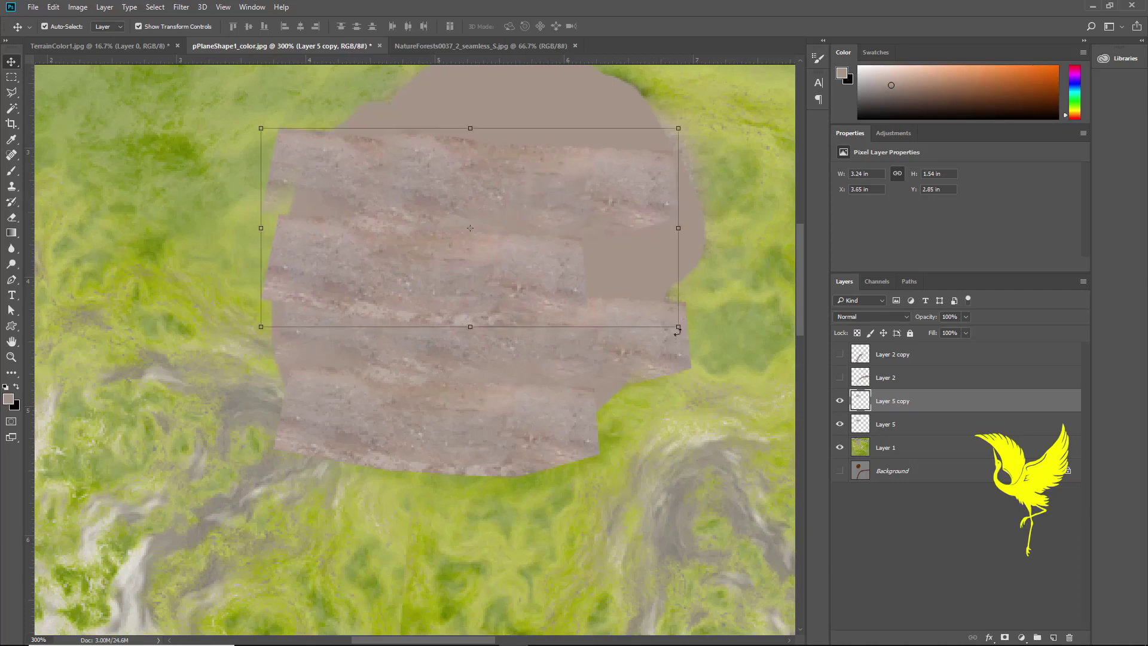
{"action": "left_click", "coordinate": [12, 218]}
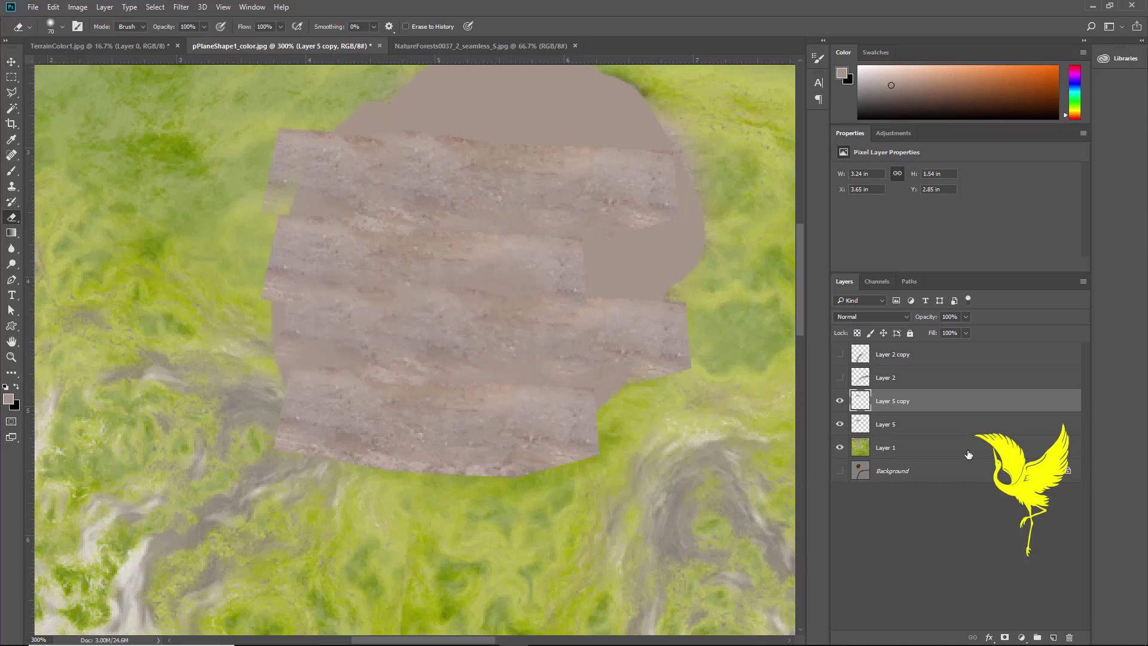
{"action": "left_click", "coordinate": [897, 424], "text": "shift"}
{"action": "right_click", "coordinate": [899, 425]}
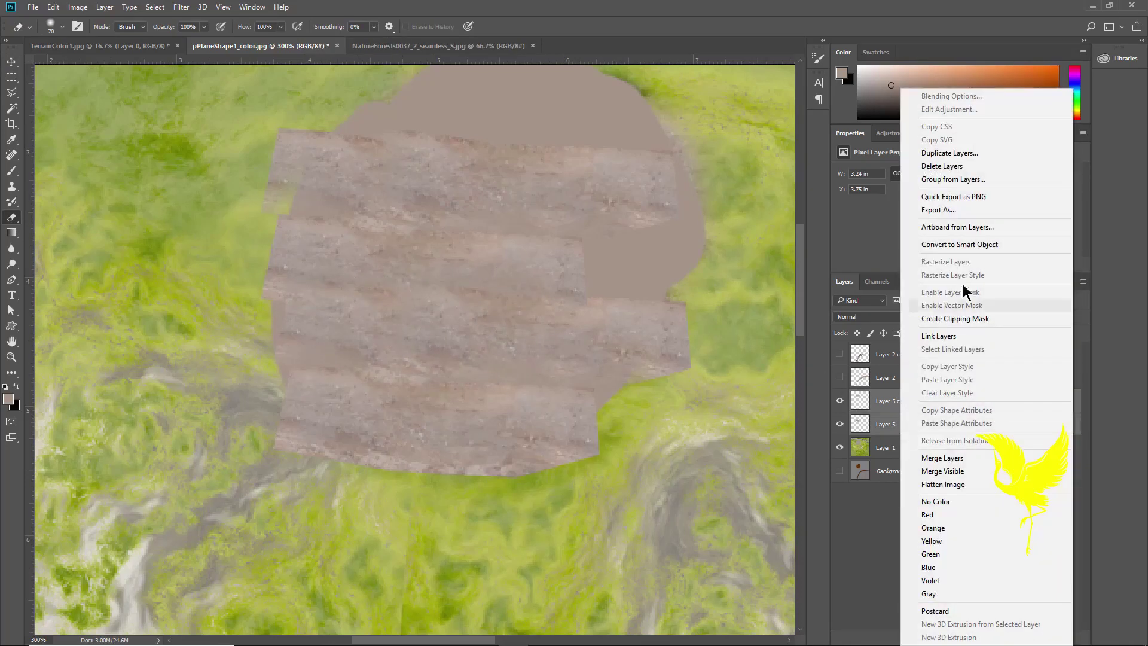
{"action": "left_click", "coordinate": [962, 457]}
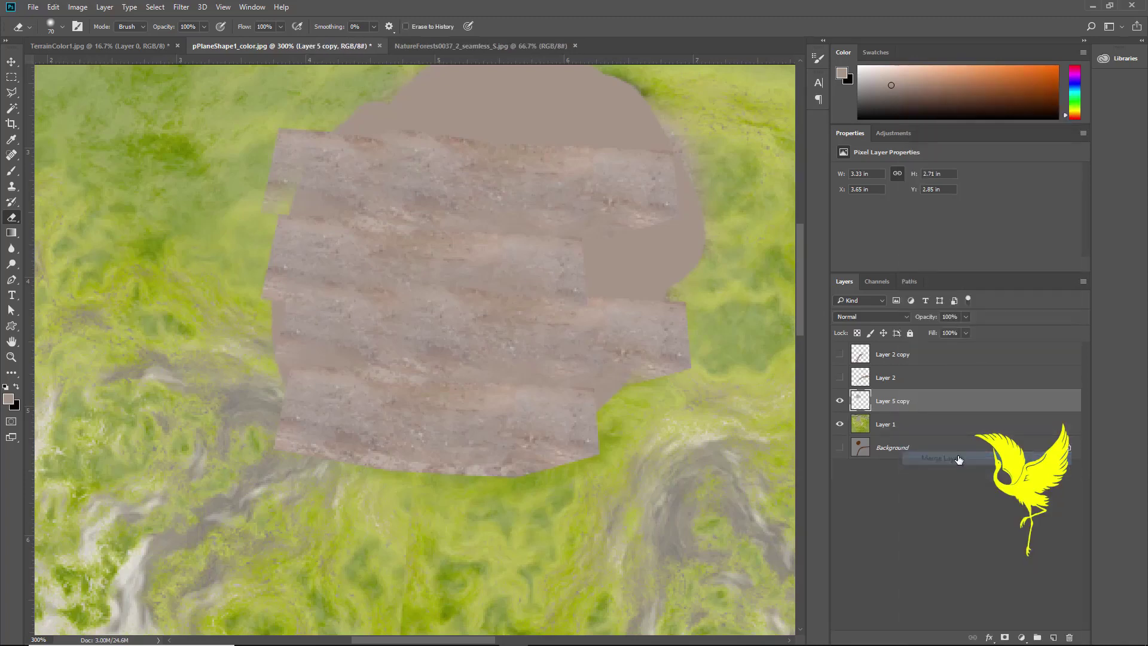
- Duplicate Layer 5 copy as copy 2, move it up-right and enlarge it toward the upper left
{"action": "right_click", "coordinate": [915, 404]}
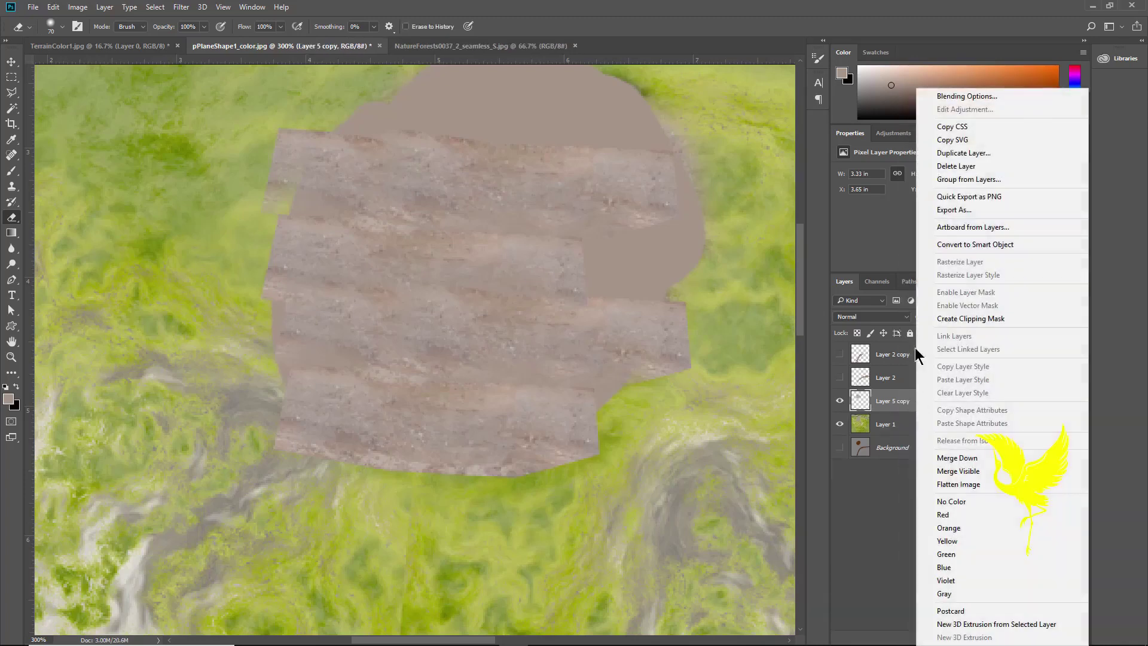
{"action": "left_click", "coordinate": [962, 153]}
{"action": "left_click", "coordinate": [679, 193]}
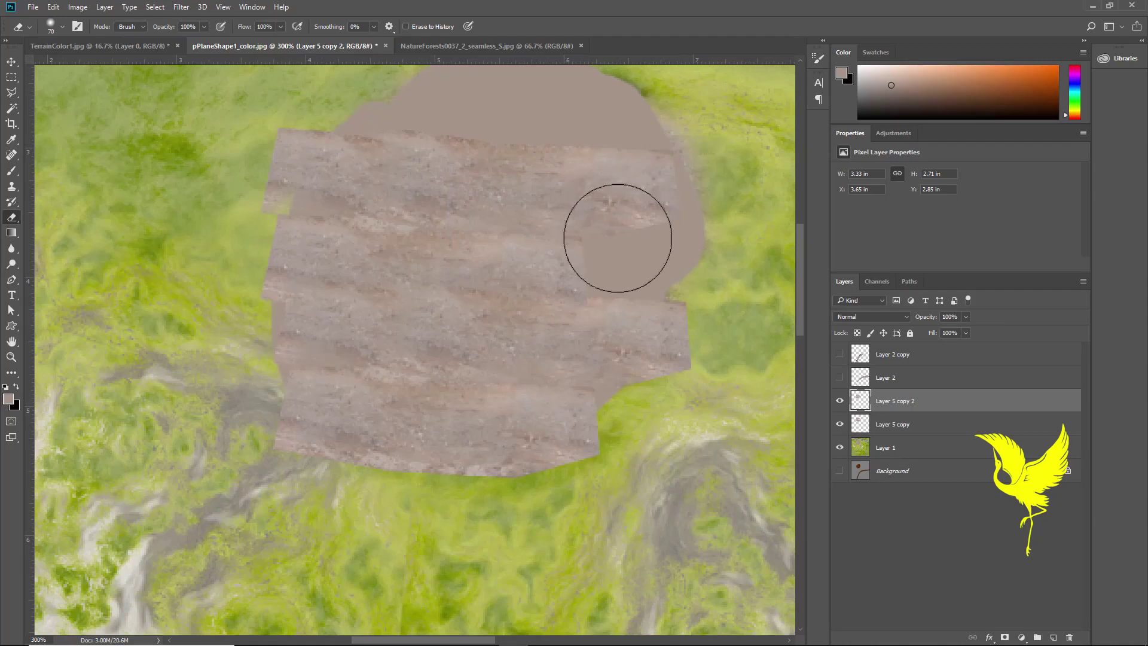
{"action": "left_click", "coordinate": [12, 62]}
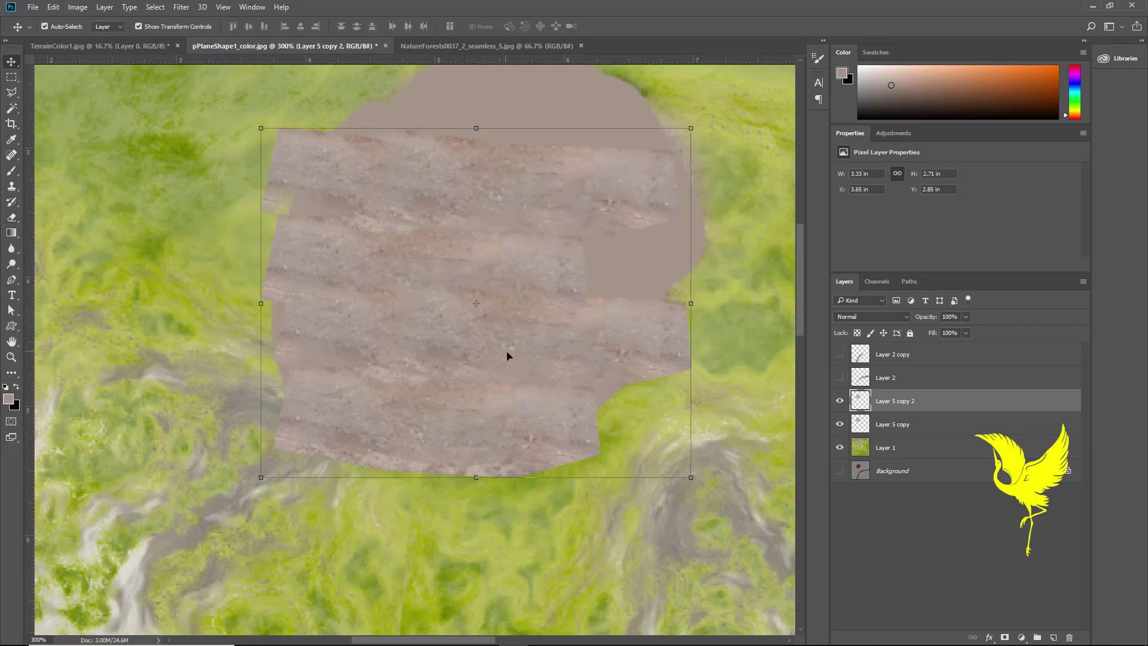
{"action": "mouse_move", "coordinate": [488, 336]}
{"action": "left_mouse_down"}
{"action": "mouse_move", "coordinate": [585, 242]}
{"action": "mouse_move", "coordinate": [571, 234]}
{"action": "left_mouse_up"}
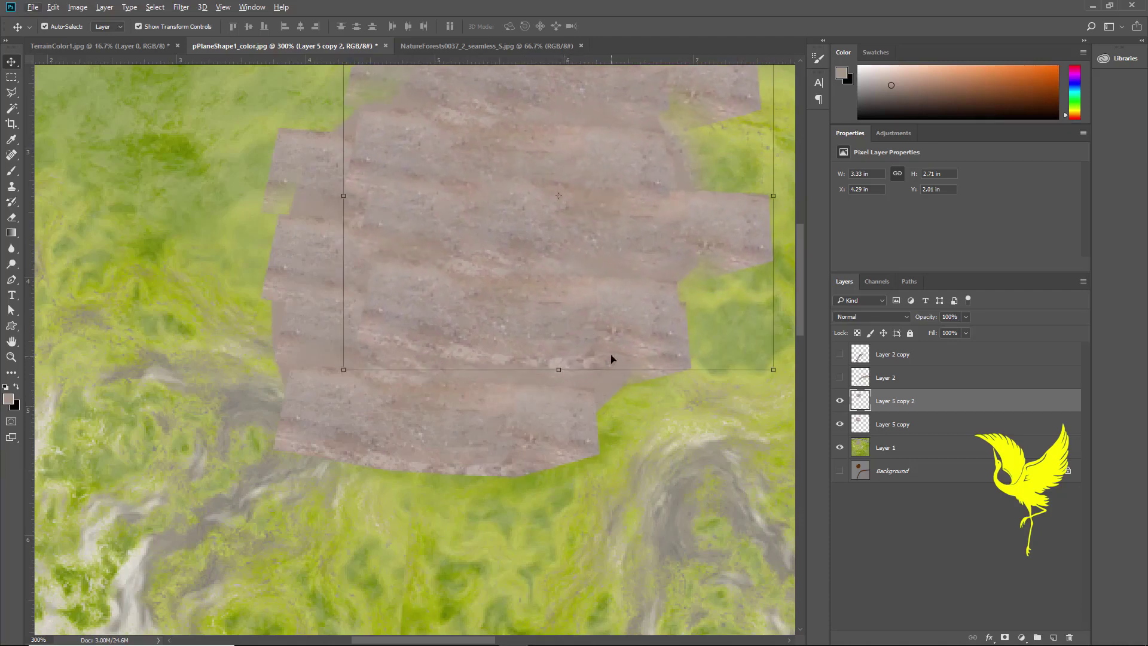
{"action": "scroll", "coordinate": [613, 357], "scroll_direction": "up", "scroll_amount": 2}
{"action": "scroll", "coordinate": [613, 357], "scroll_direction": "up", "scroll_amount": 3}
{"action": "scroll", "coordinate": [598, 346], "scroll_direction": "up", "scroll_amount": 1}
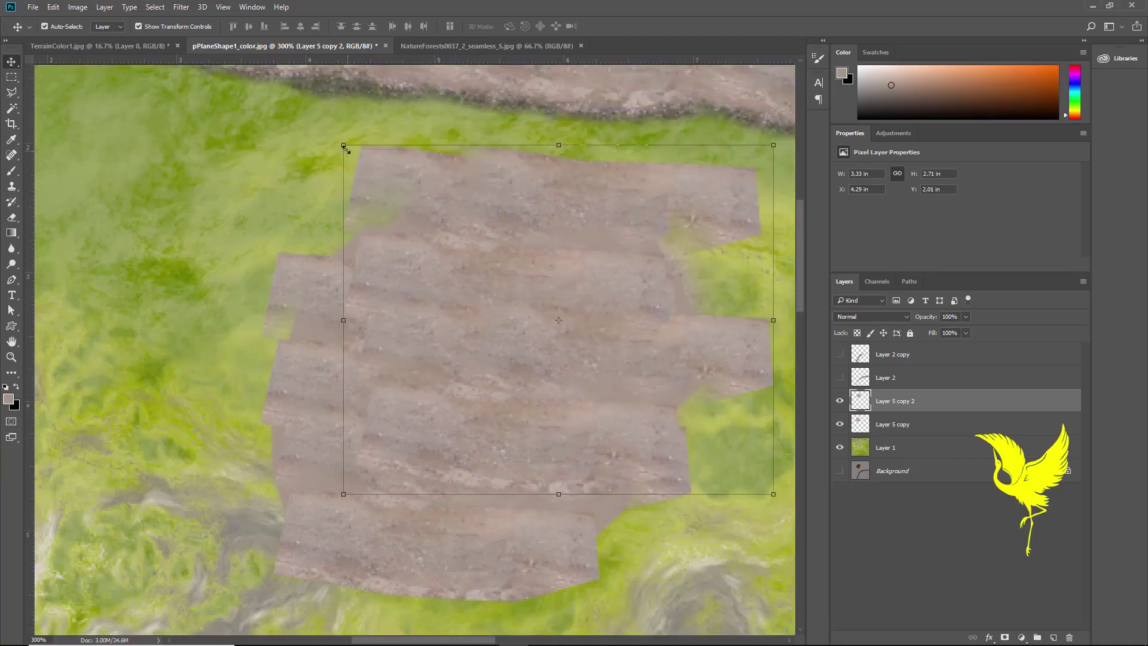
{"action": "left_click_drag", "start_coordinate": [344, 144], "coordinate": [320, 120]}
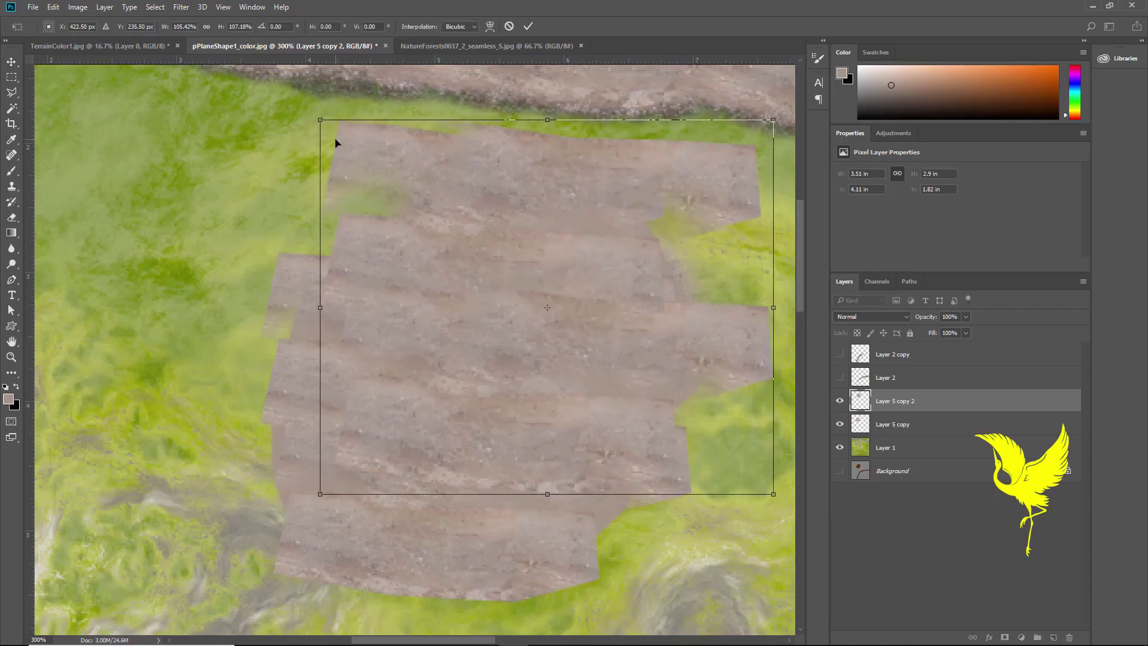
- Commit the resize and erase the dirt patch's top edge into a rounded shape
{"action": "left_click", "coordinate": [19, 219]}
{"action": "left_click", "coordinate": [500, 241]}
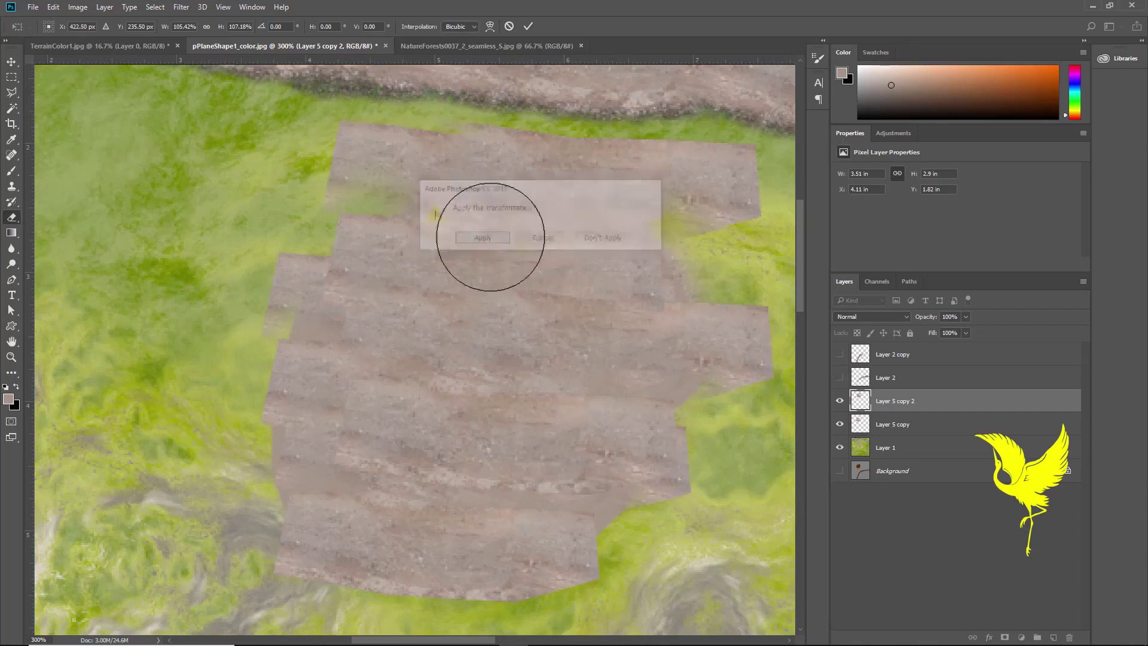
{"action": "mouse_move", "coordinate": [296, 169]}
{"action": "left_mouse_down"}
{"action": "mouse_move", "coordinate": [351, 141]}
{"action": "mouse_move", "coordinate": [451, 128]}
{"action": "mouse_move", "coordinate": [599, 141]}
{"action": "mouse_move", "coordinate": [711, 181]}
{"action": "mouse_move", "coordinate": [756, 359]}
{"action": "mouse_move", "coordinate": [743, 415]}
{"action": "mouse_move", "coordinate": [746, 308]}
{"action": "mouse_move", "coordinate": [743, 417]}
{"action": "mouse_move", "coordinate": [735, 333]}
{"action": "left_mouse_up"}
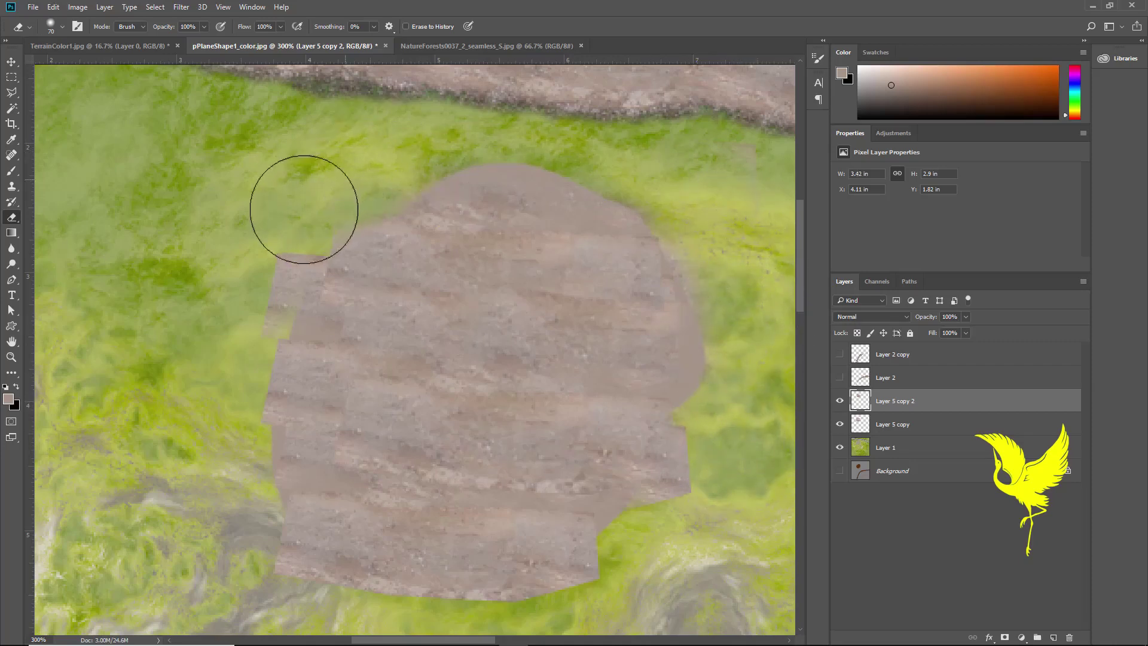
- On Layer 5 copy, erase the protruding left bits of dirt
{"action": "left_click", "coordinate": [908, 427]}
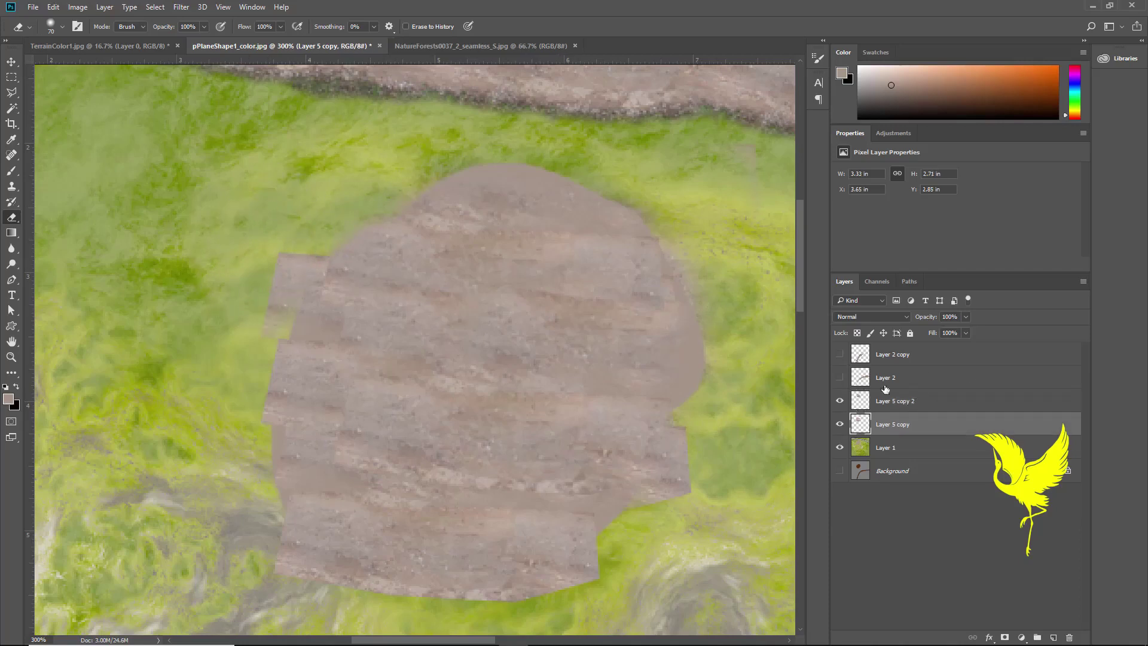
{"action": "mouse_move", "coordinate": [256, 219]}
{"action": "left_mouse_down"}
{"action": "mouse_move", "coordinate": [269, 238]}
{"action": "mouse_move", "coordinate": [208, 410]}
{"action": "mouse_move", "coordinate": [223, 397]}
{"action": "mouse_move", "coordinate": [238, 525]}
{"action": "mouse_move", "coordinate": [269, 577]}
{"action": "mouse_move", "coordinate": [333, 602]}
{"action": "mouse_move", "coordinate": [541, 629]}
{"action": "mouse_move", "coordinate": [654, 584]}
{"action": "mouse_move", "coordinate": [712, 541]}
{"action": "mouse_move", "coordinate": [722, 461]}
{"action": "mouse_move", "coordinate": [679, 533]}
{"action": "mouse_move", "coordinate": [755, 390]}
{"action": "left_mouse_up"}
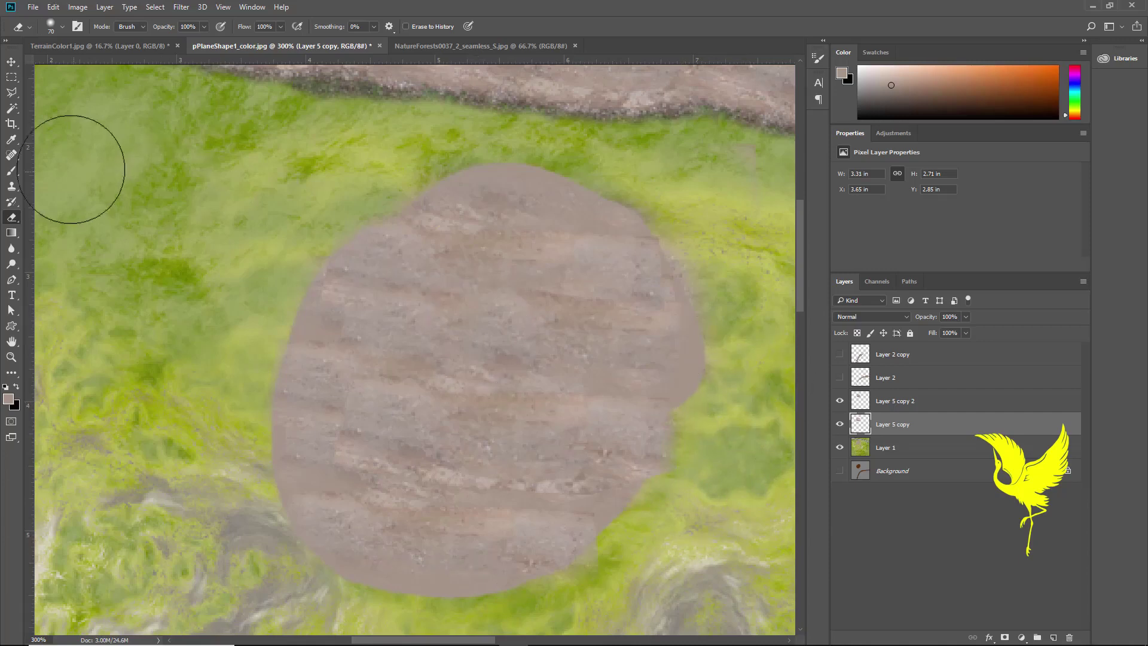
- Merge Layer 5 copy 2 with the other dirt layer and scale it up slightly toward the upper right
{"action": "left_click", "coordinate": [917, 405], "text": "ctrl"}
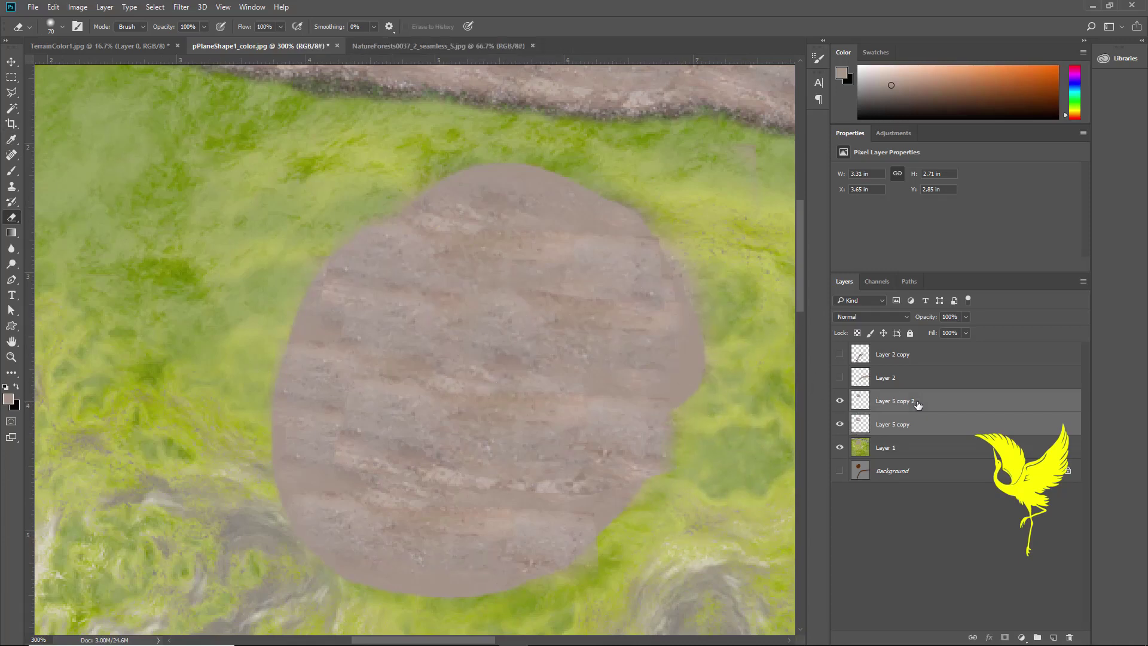
{"action": "right_click", "coordinate": [917, 404]}
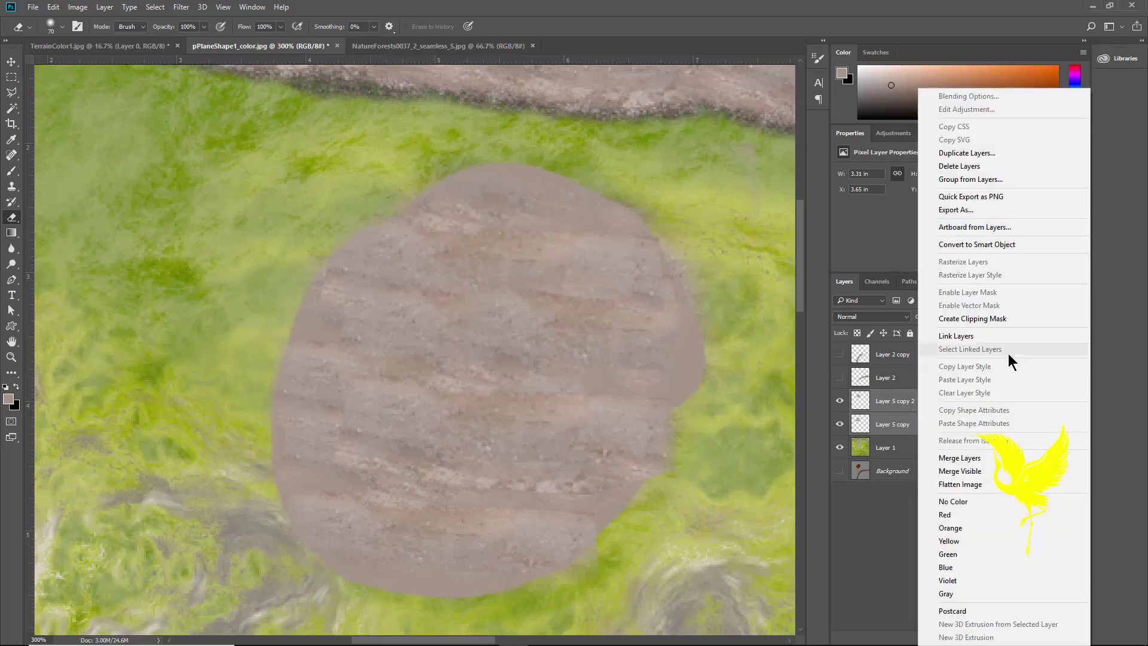
{"action": "left_click", "coordinate": [985, 459]}
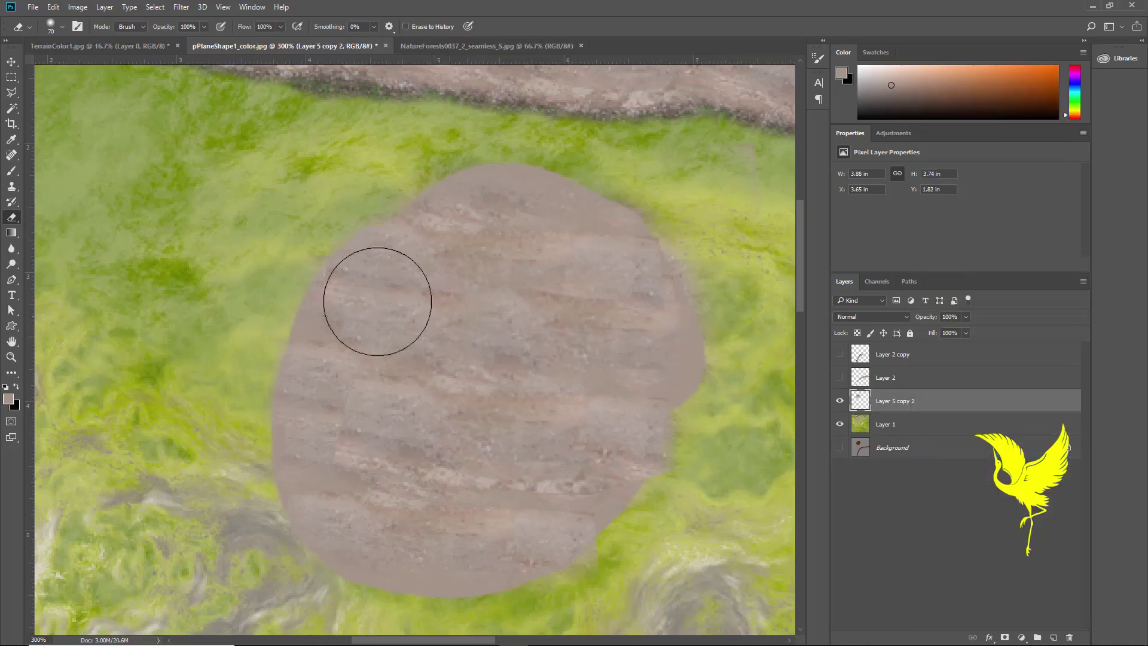
{"action": "left_click", "coordinate": [12, 62]}
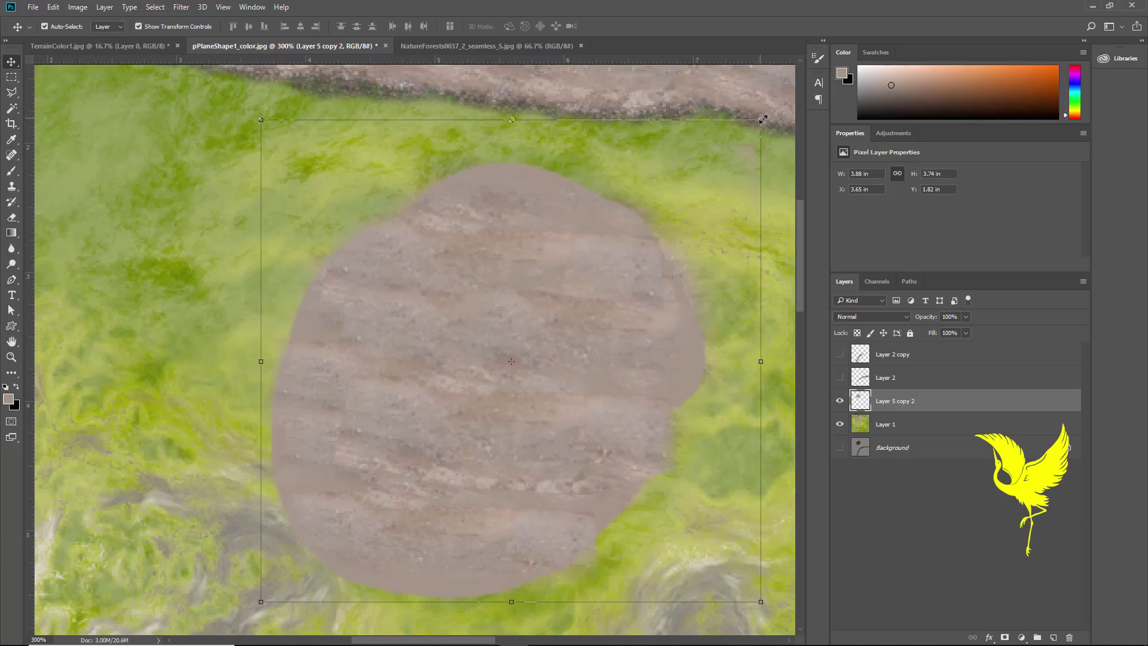
{"action": "left_click_drag", "start_coordinate": [763, 119], "coordinate": [776, 112]}
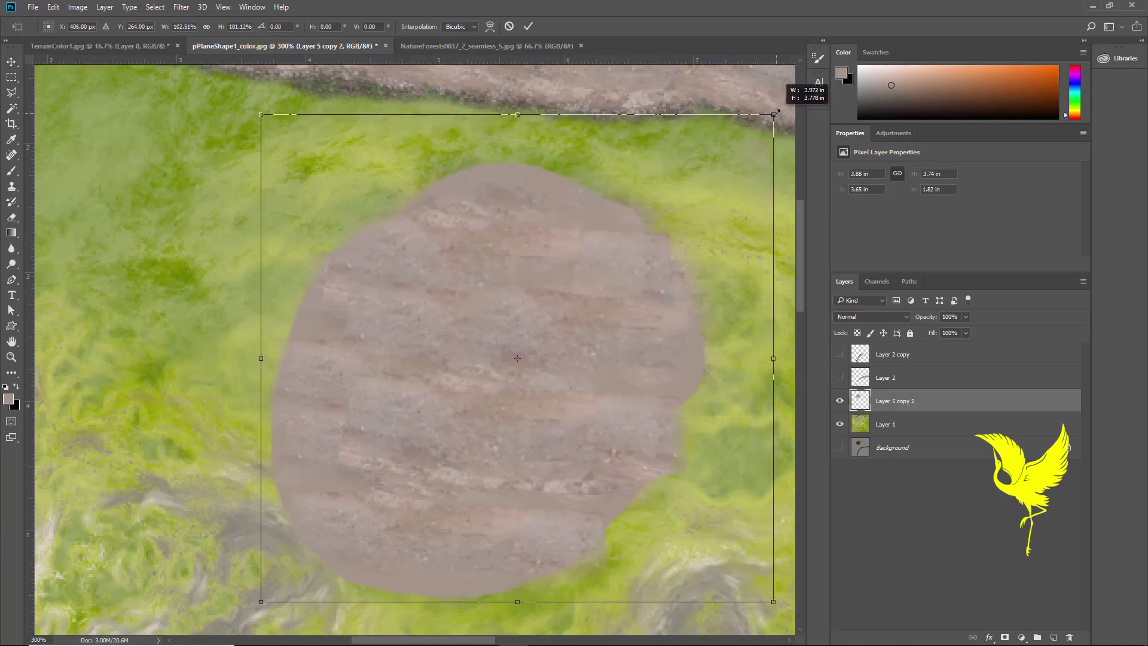
{"action": "scroll", "coordinate": [614, 417], "scroll_direction": "down", "scroll_amount": 3}
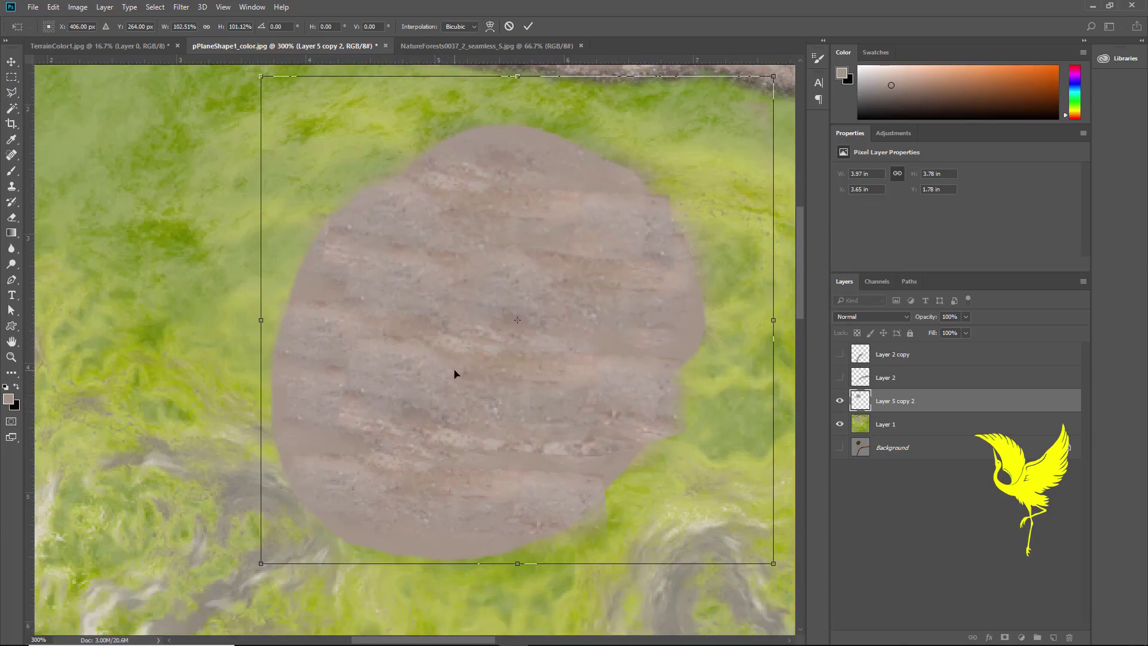
{"action": "left_click", "coordinate": [528, 26]}
- Apply Brightness/Contrast with brightness -14 and contrast 17 to the dirt patch
{"action": "left_click", "coordinate": [77, 8]}
{"action": "mouse_move", "coordinate": [96, 37]}
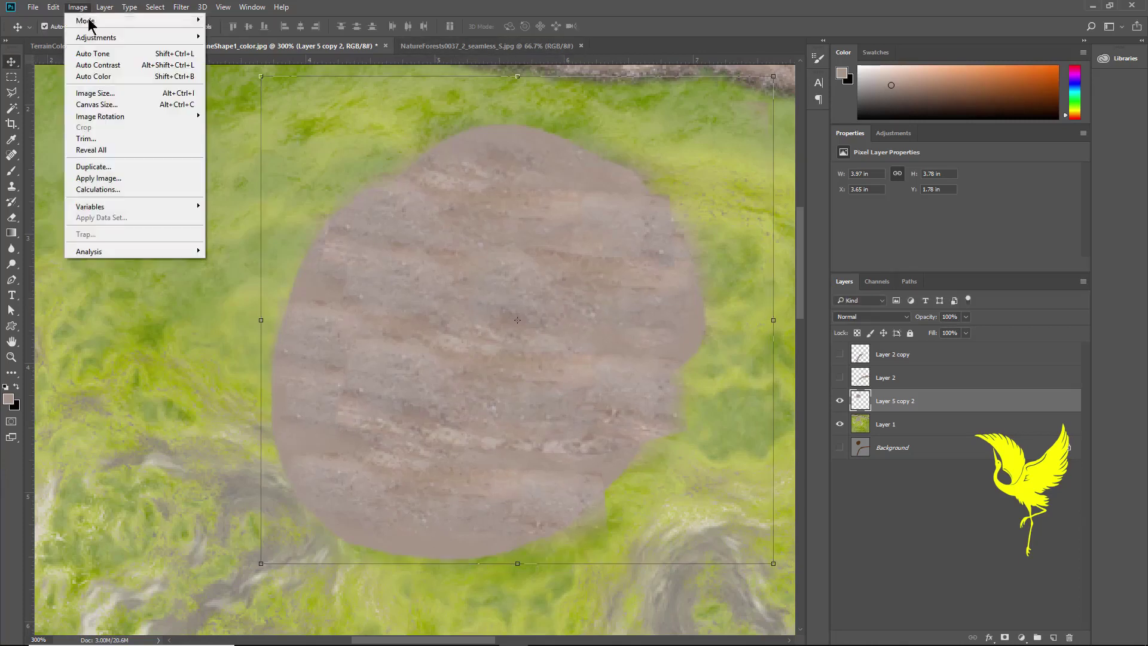
{"action": "left_click", "coordinate": [246, 39]}
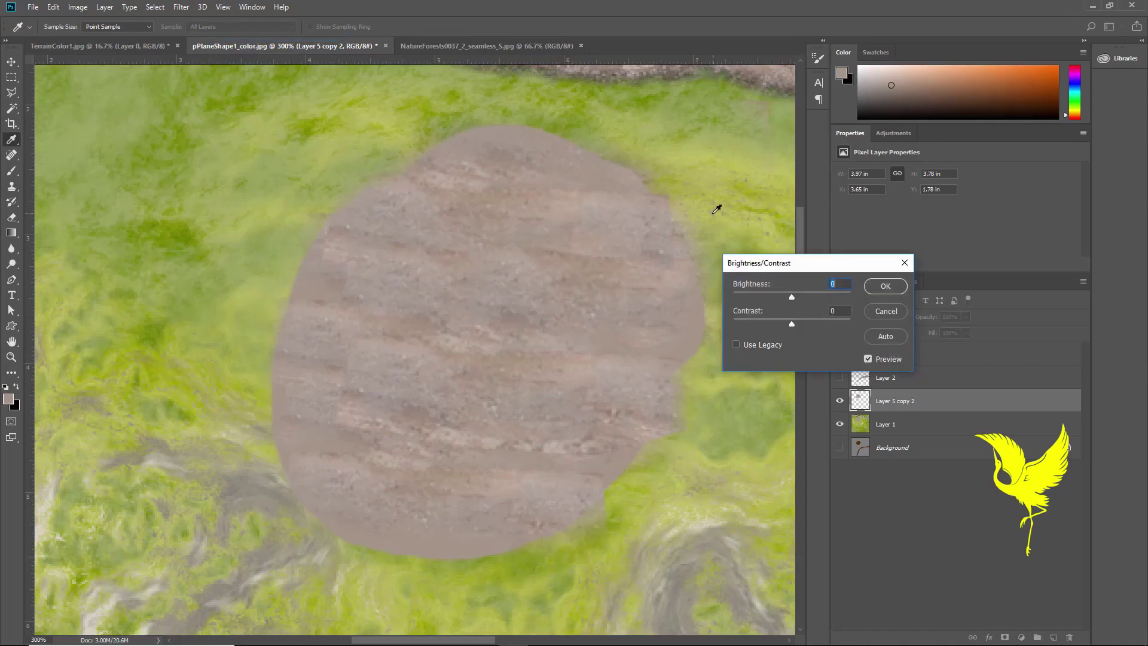
{"action": "left_click_drag", "start_coordinate": [791, 296], "coordinate": [802, 321]}
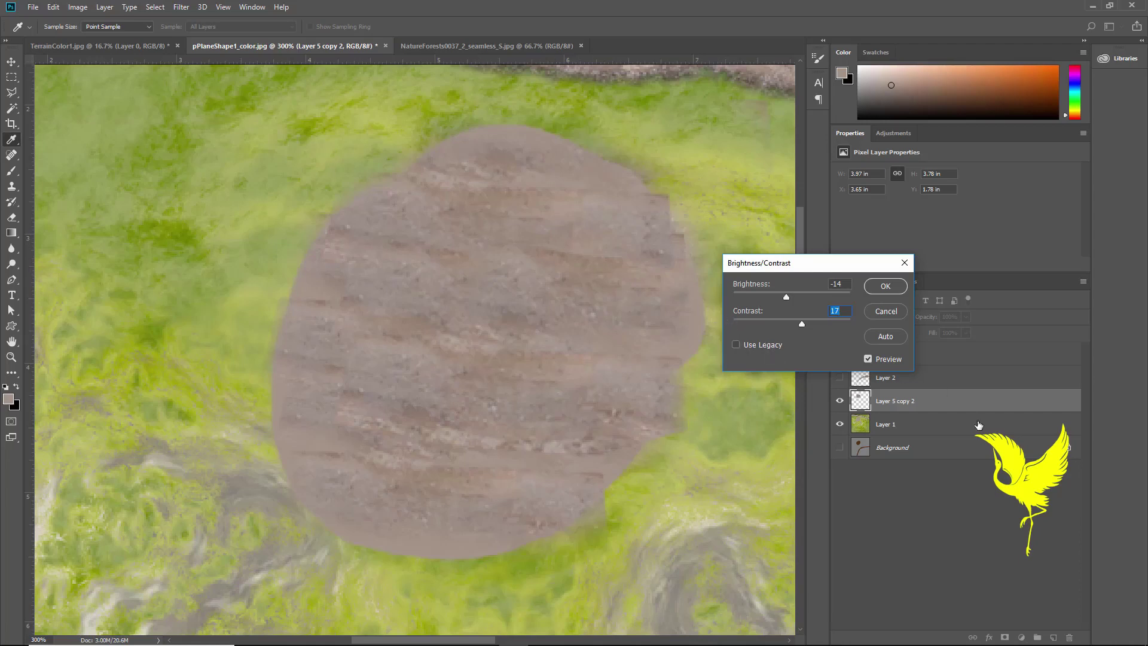
{"action": "left_click", "coordinate": [886, 287]}
{"action": "key", "text": "v"}
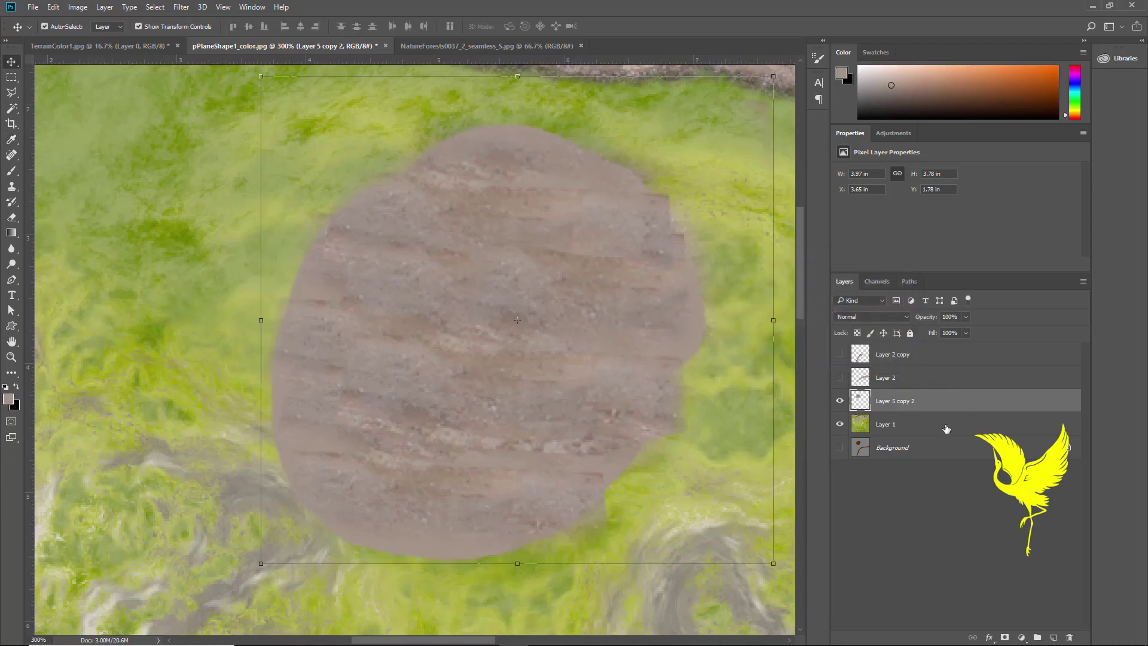
- On Layer 1, clone-stamp grass over the dirt patch's left and lower edges
{"action": "left_click", "coordinate": [911, 427]}
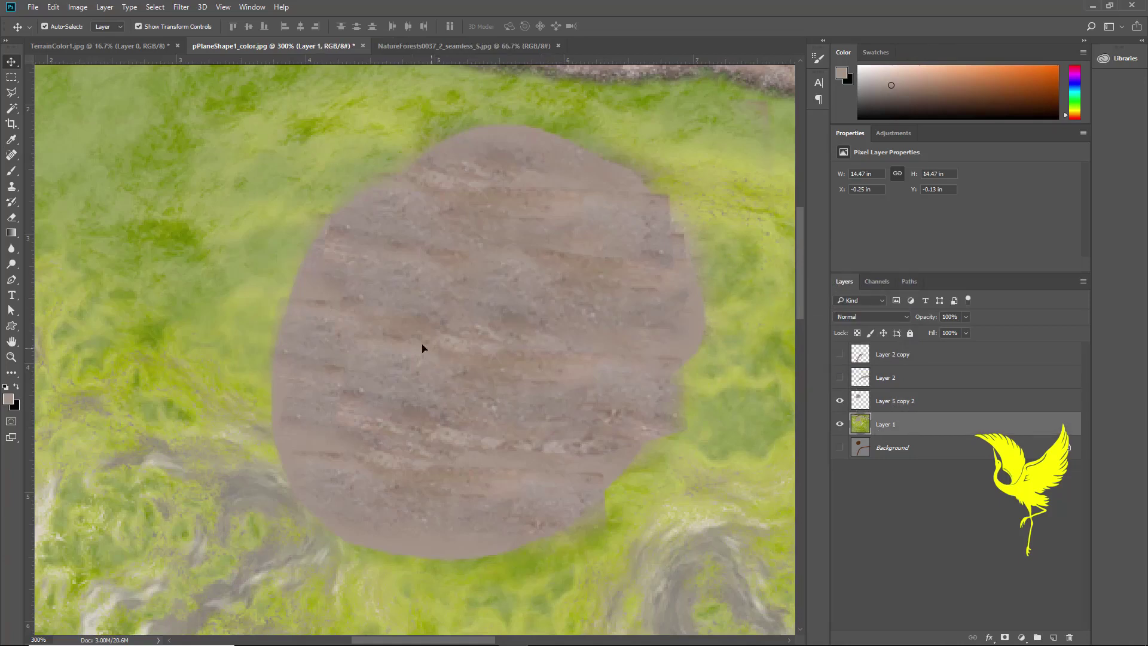
{"action": "left_click", "coordinate": [12, 186]}
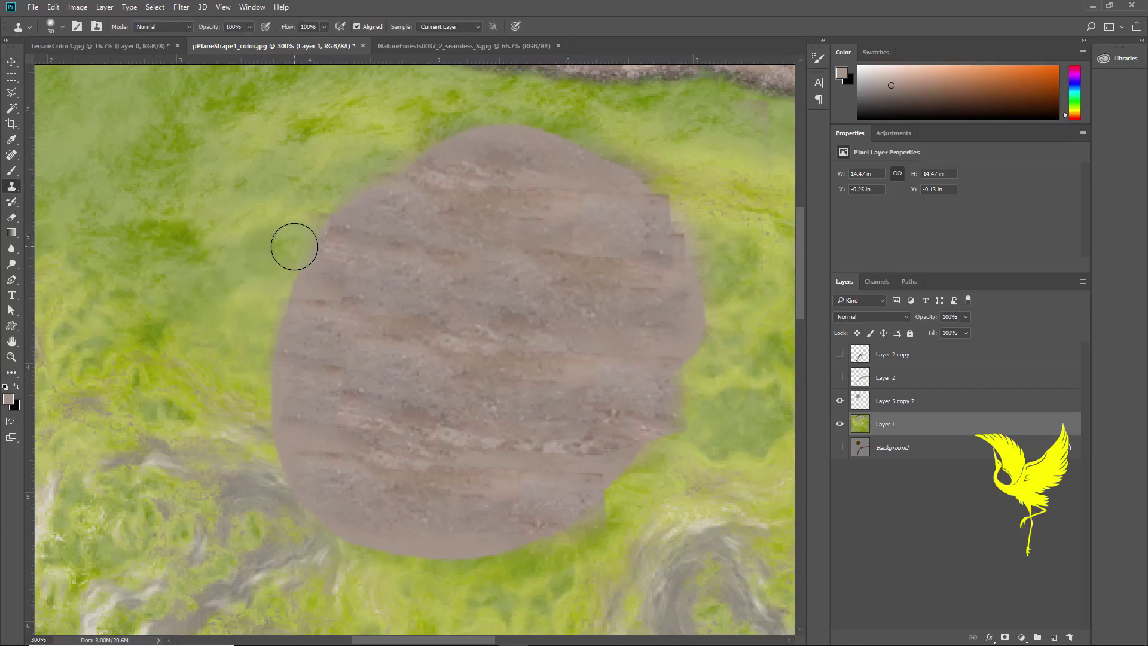
{"action": "left_click_drag", "start_coordinate": [288, 261], "coordinate": [257, 358]}
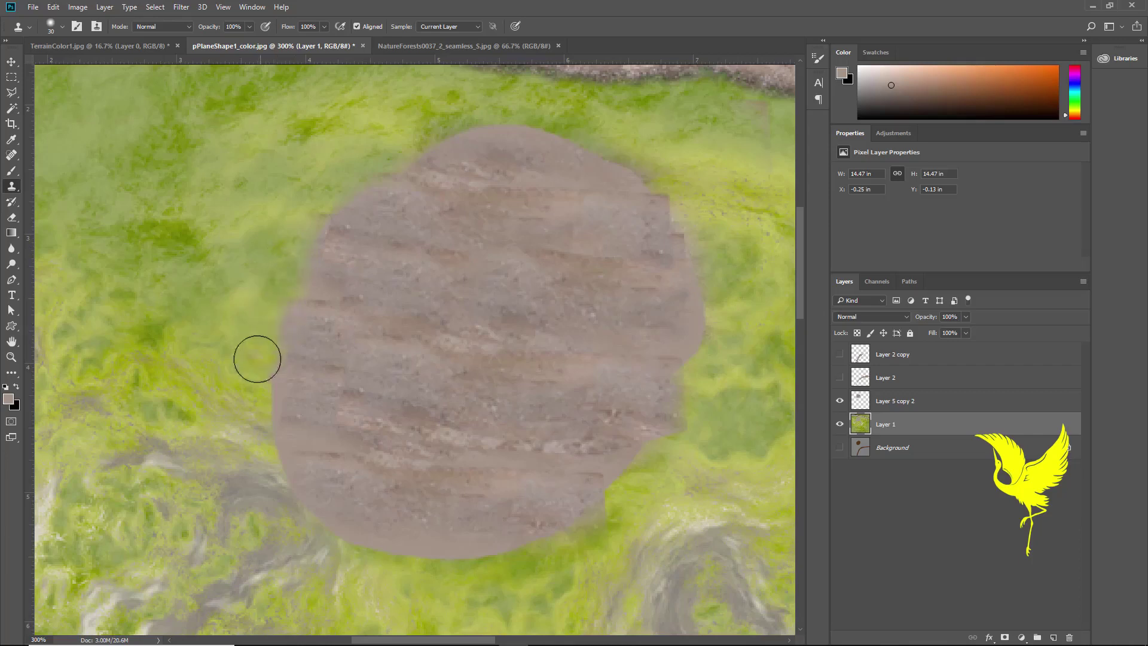
{"action": "left_click", "coordinate": [236, 374], "text": "alt"}
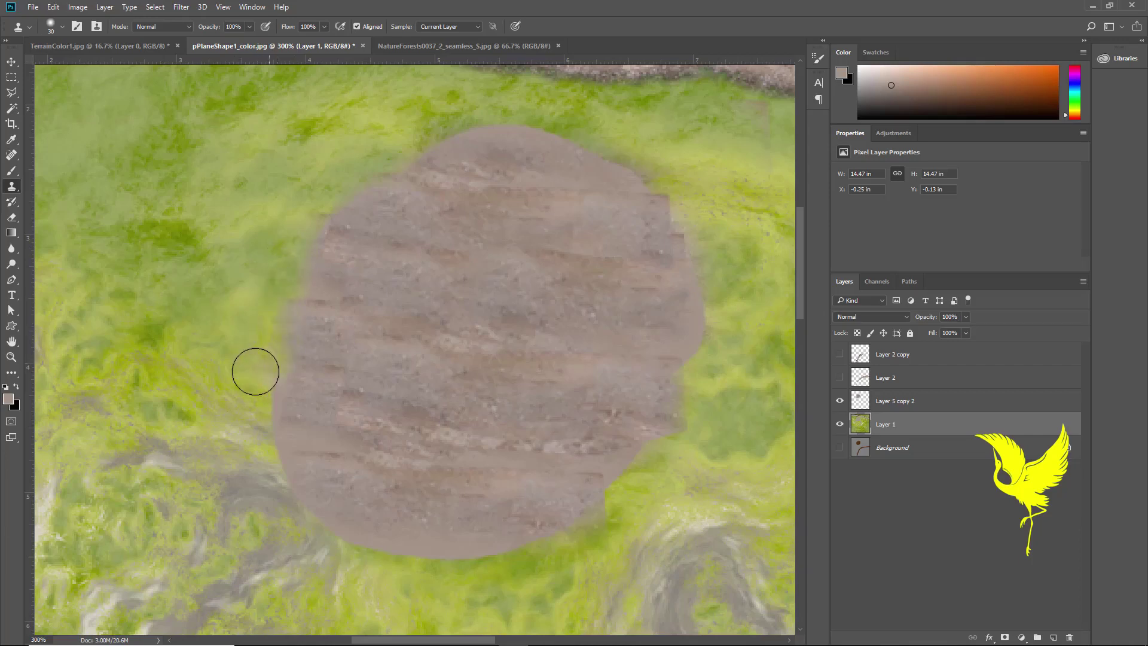
{"action": "mouse_move", "coordinate": [268, 413]}
{"action": "left_mouse_down"}
{"action": "mouse_move", "coordinate": [269, 393]}
{"action": "mouse_move", "coordinate": [256, 454]}
{"action": "mouse_move", "coordinate": [272, 458]}
{"action": "mouse_move", "coordinate": [269, 505]}
{"action": "left_mouse_up"}
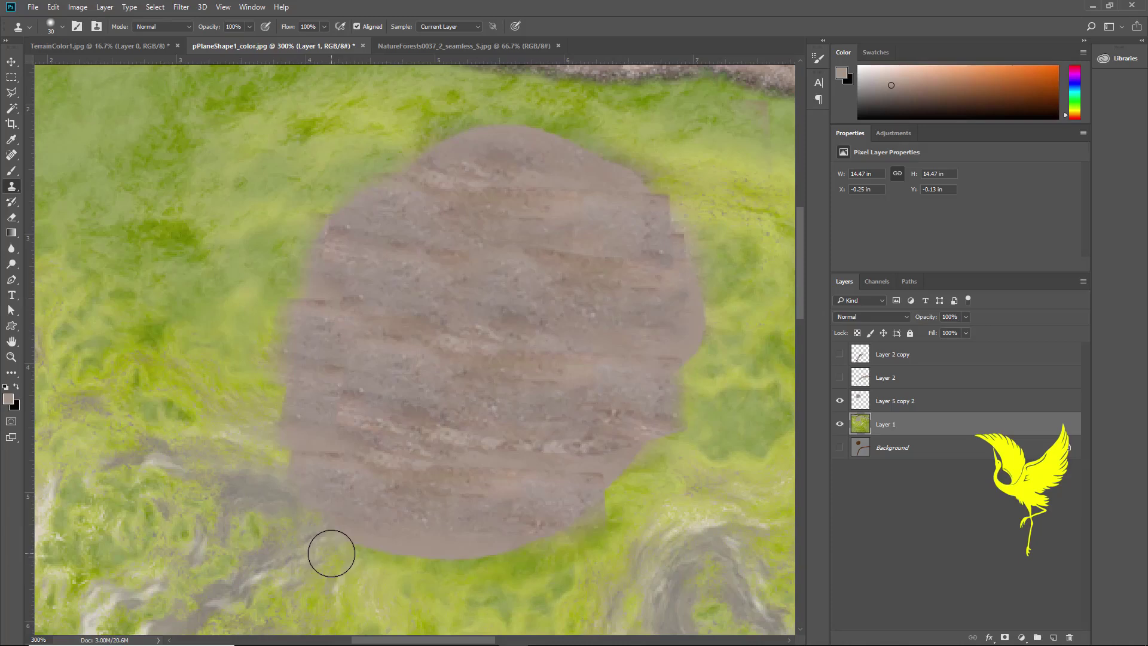
{"action": "left_click_drag", "start_coordinate": [332, 553], "coordinate": [418, 581]}
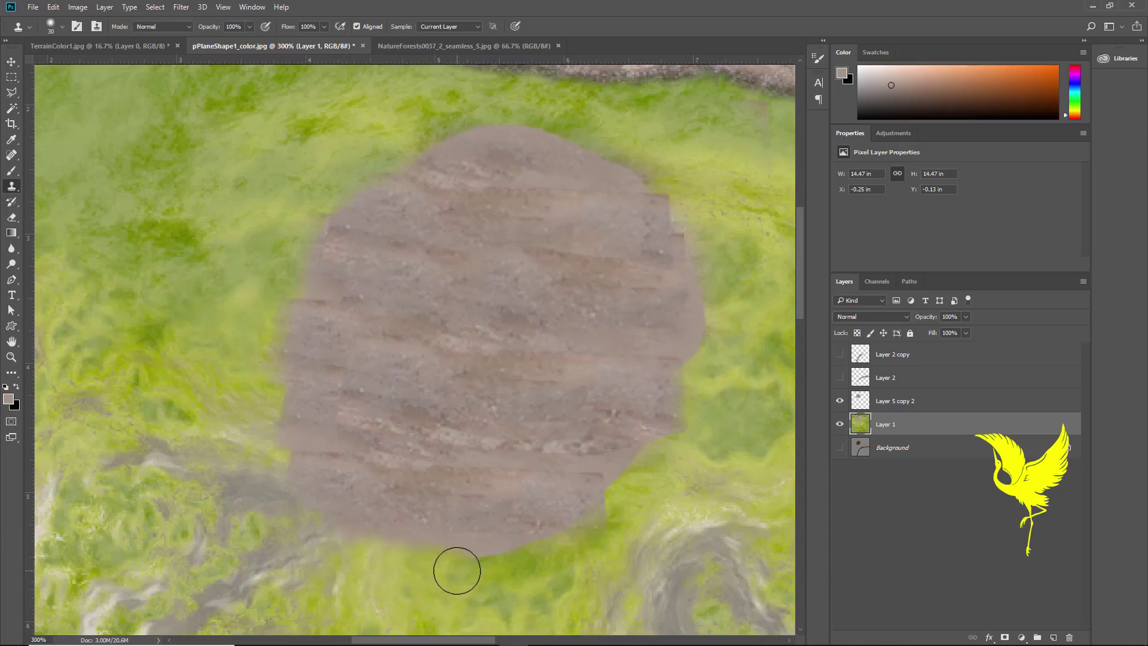
{"action": "mouse_move", "coordinate": [487, 569]}
{"action": "left_mouse_down"}
{"action": "mouse_move", "coordinate": [510, 584]}
{"action": "mouse_move", "coordinate": [594, 532]}
{"action": "mouse_move", "coordinate": [553, 525]}
{"action": "mouse_move", "coordinate": [594, 520]}
{"action": "mouse_move", "coordinate": [630, 443]}
{"action": "mouse_move", "coordinate": [622, 436]}
{"action": "left_mouse_up"}
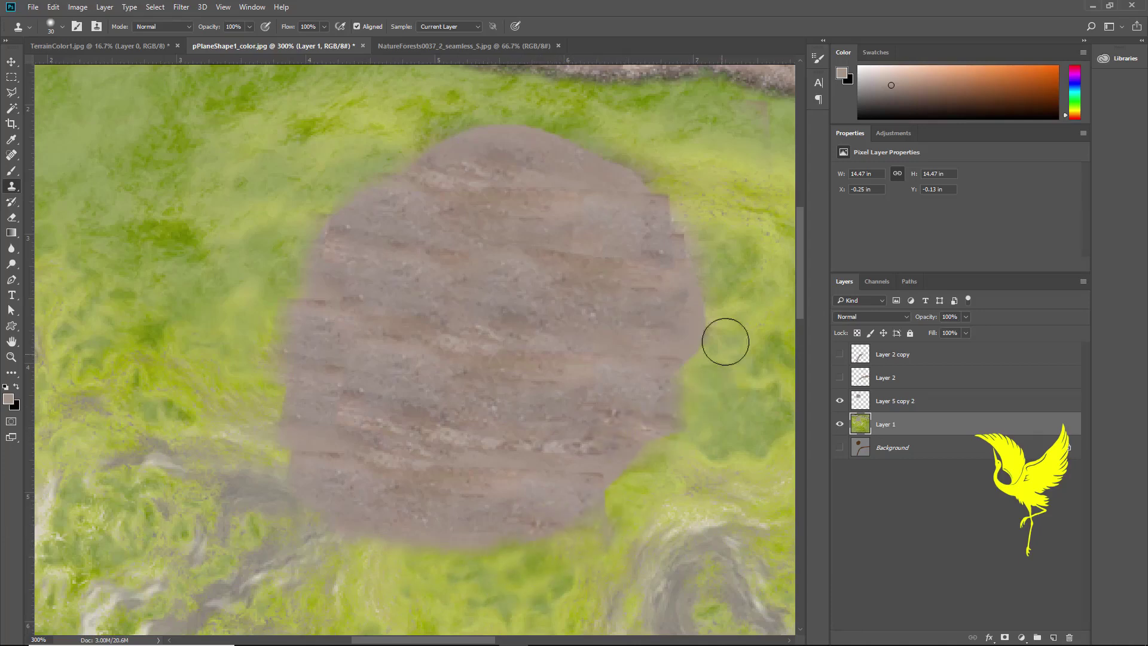
{"action": "left_click", "coordinate": [914, 403]}
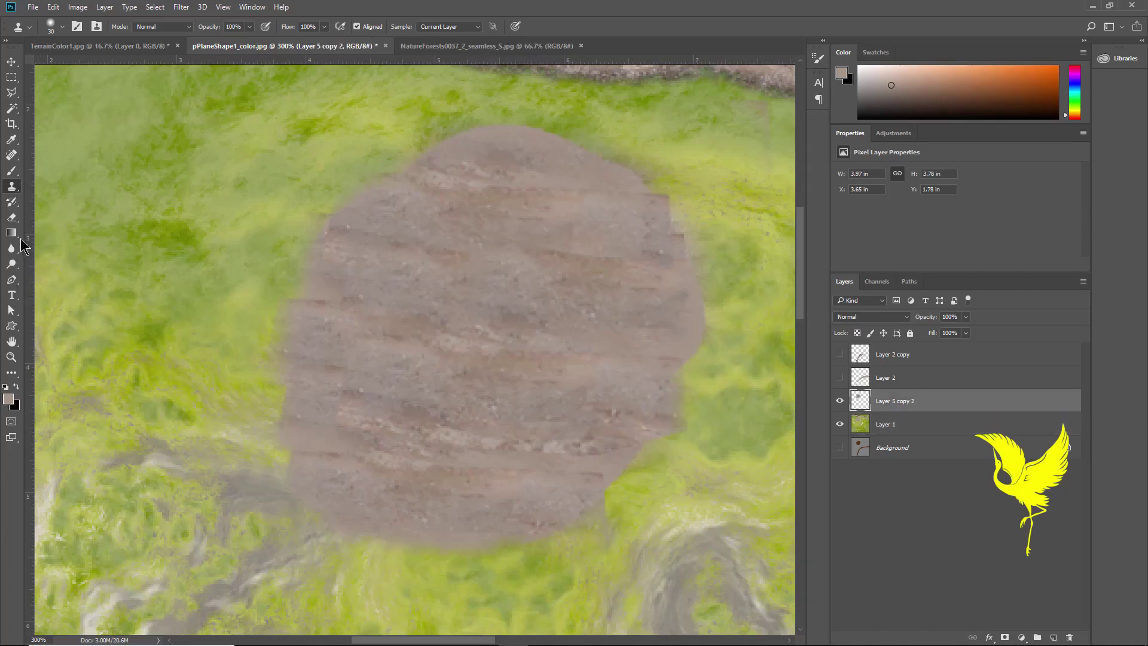
- Erase the bulge on the dirt patch's right edge on Layer 5 copy 2, then fit the image to screen
{"action": "left_click", "coordinate": [13, 218]}
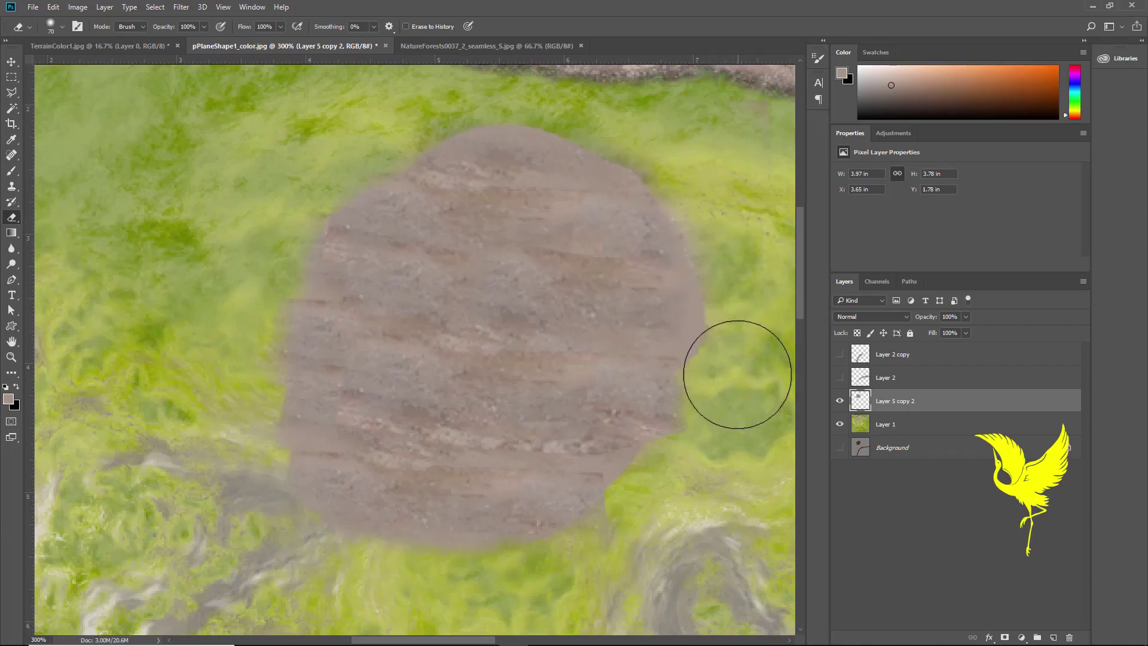
{"action": "left_click_drag", "start_coordinate": [734, 407], "coordinate": [570, 124]}
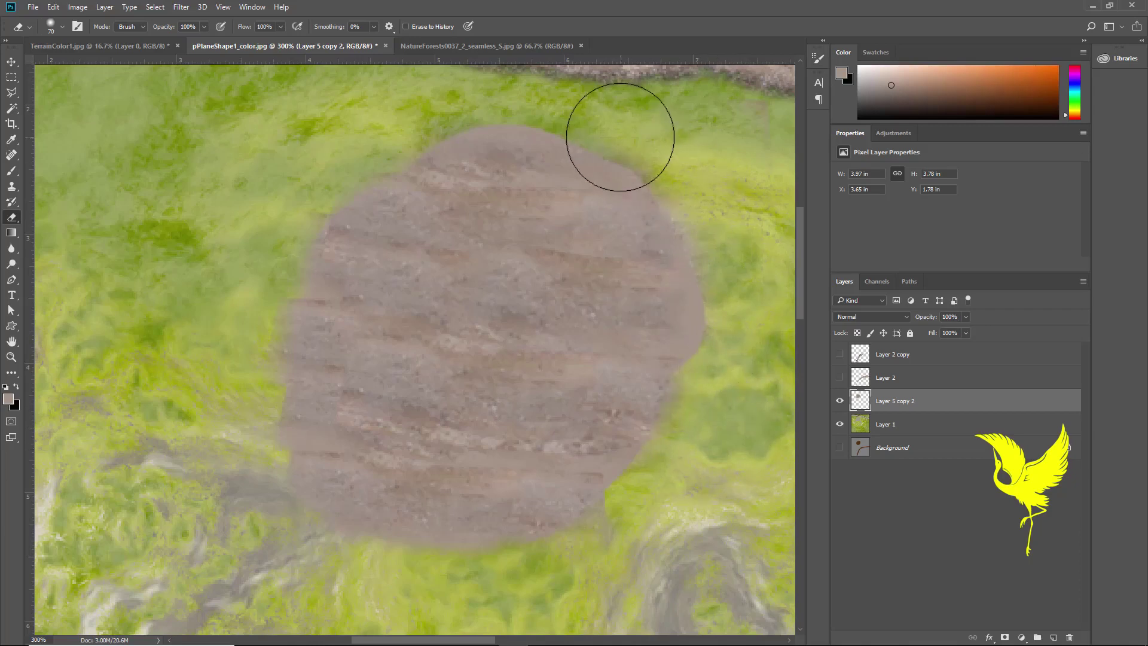
{"action": "left_click", "coordinate": [11, 62]}
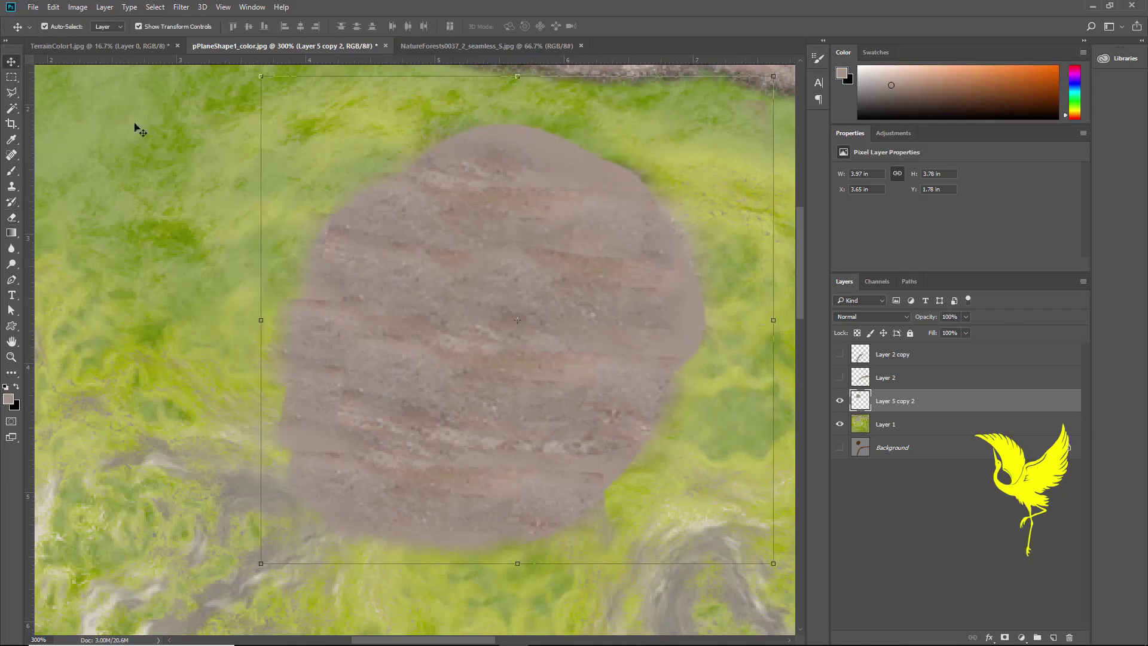
{"action": "left_click", "coordinate": [11, 358]}
{"action": "right_click", "coordinate": [396, 333]}
{"action": "left_click", "coordinate": [425, 342]}
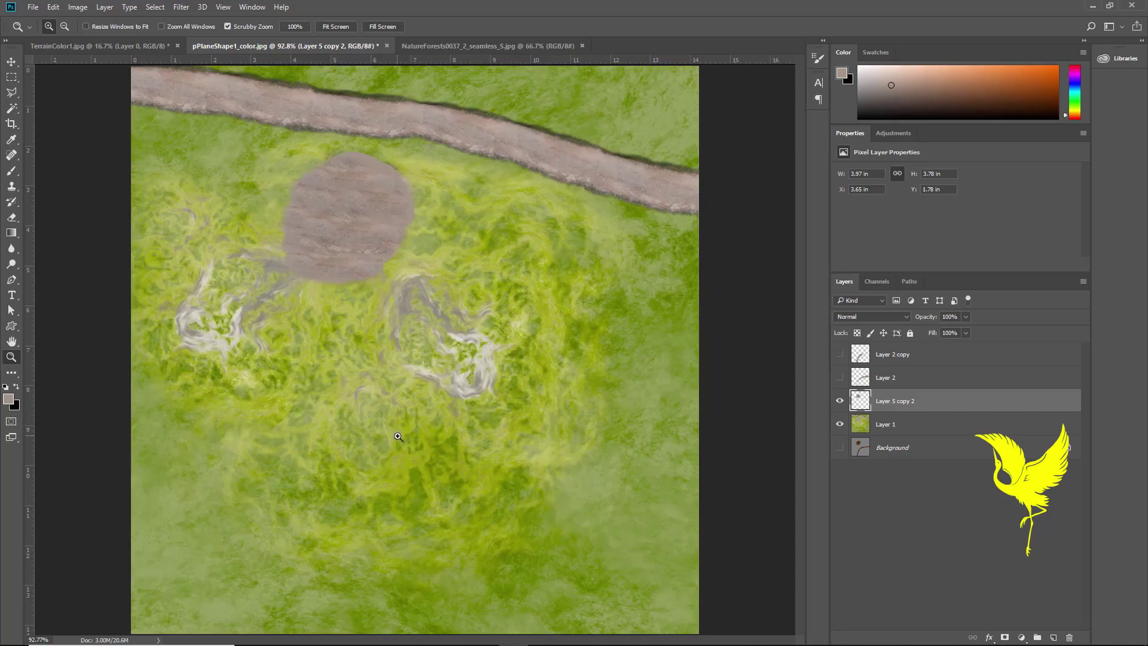
- Lasso a strip along the bottom of the grass texture and copy it from Layer 1
{"action": "left_click", "coordinate": [15, 96]}
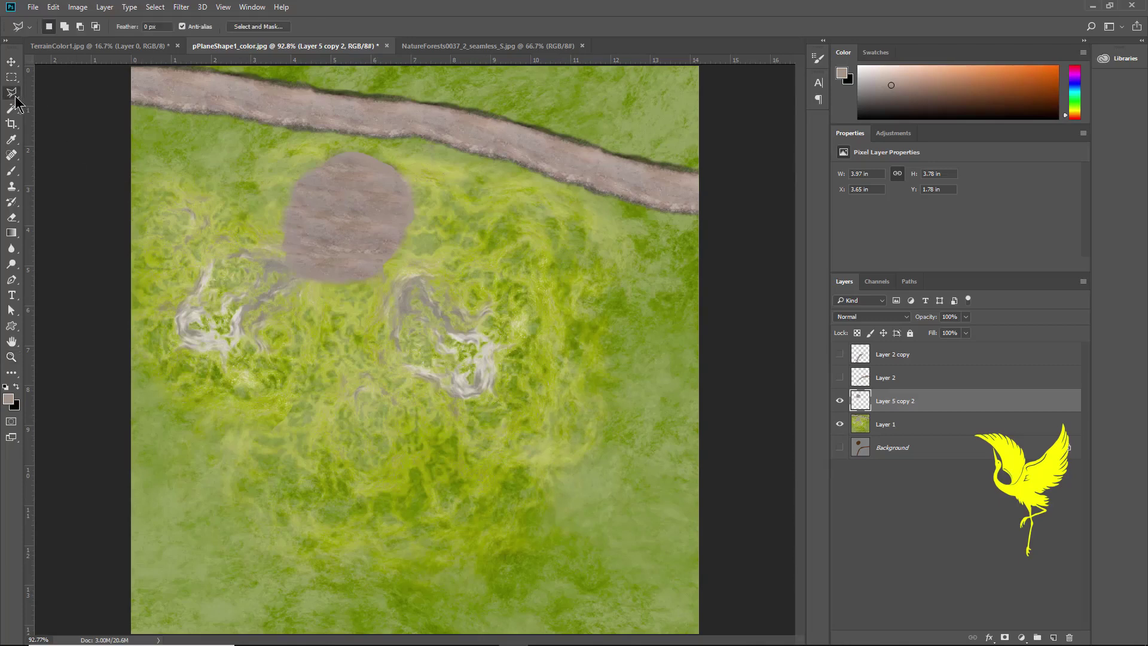
{"action": "left_click", "coordinate": [160, 496]}
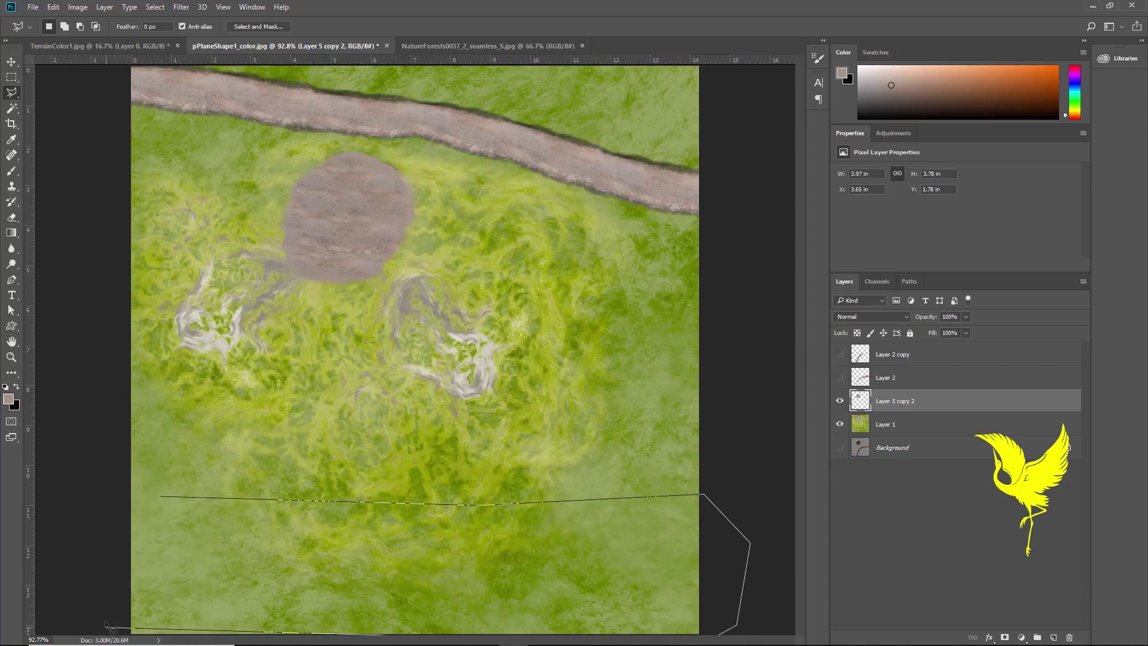
{"action": "left_click", "coordinate": [156, 493]}
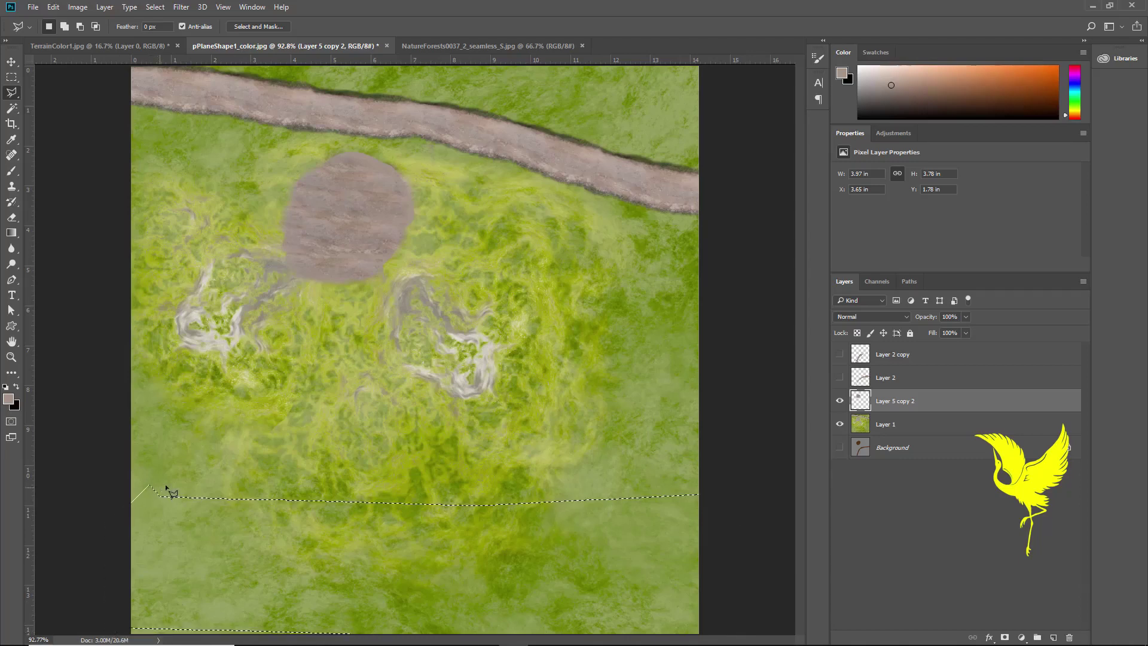
{"action": "left_click", "coordinate": [77, 7]}
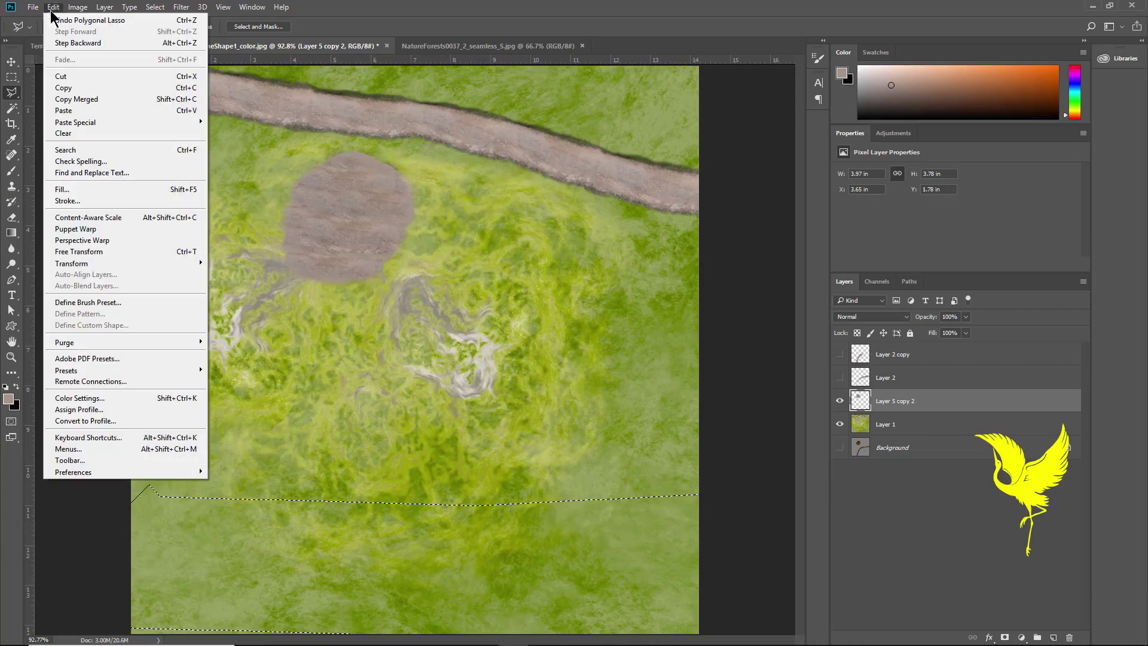
{"action": "left_click", "coordinate": [66, 87]}
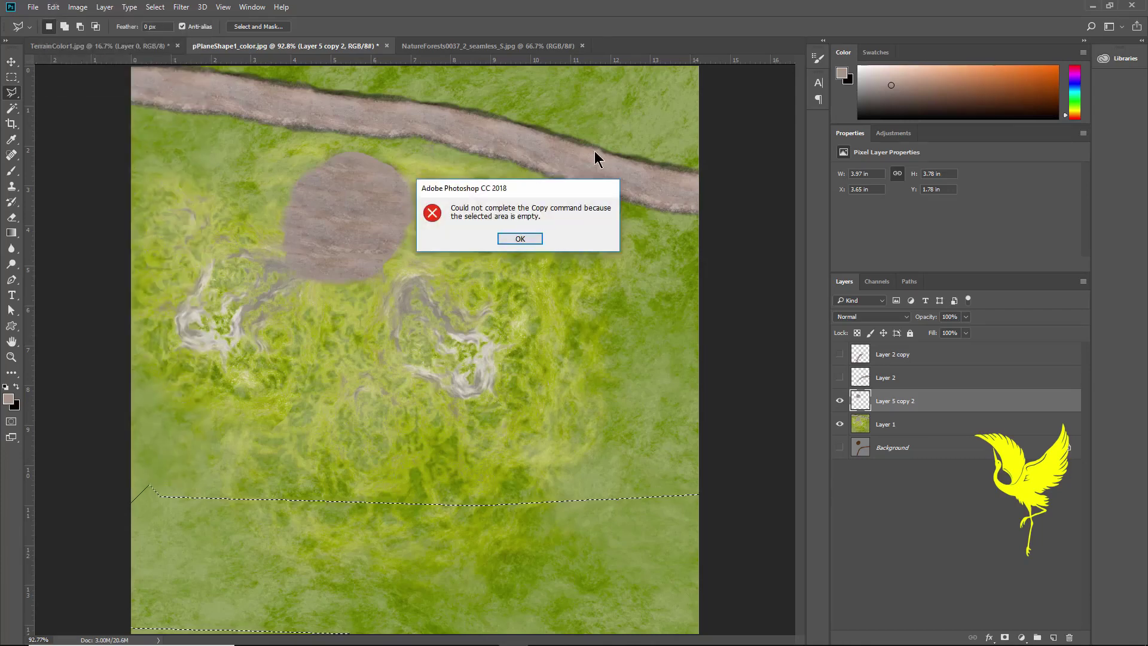
{"action": "left_click", "coordinate": [530, 239]}
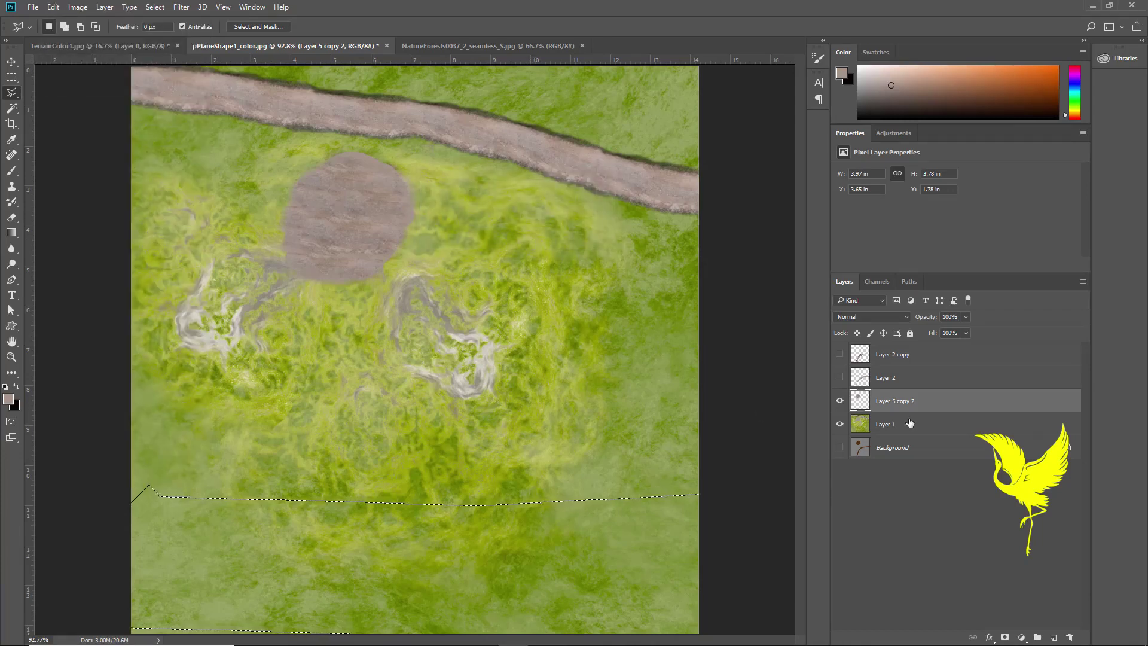
{"action": "left_click", "coordinate": [868, 431]}
{"action": "left_click", "coordinate": [53, 7]}
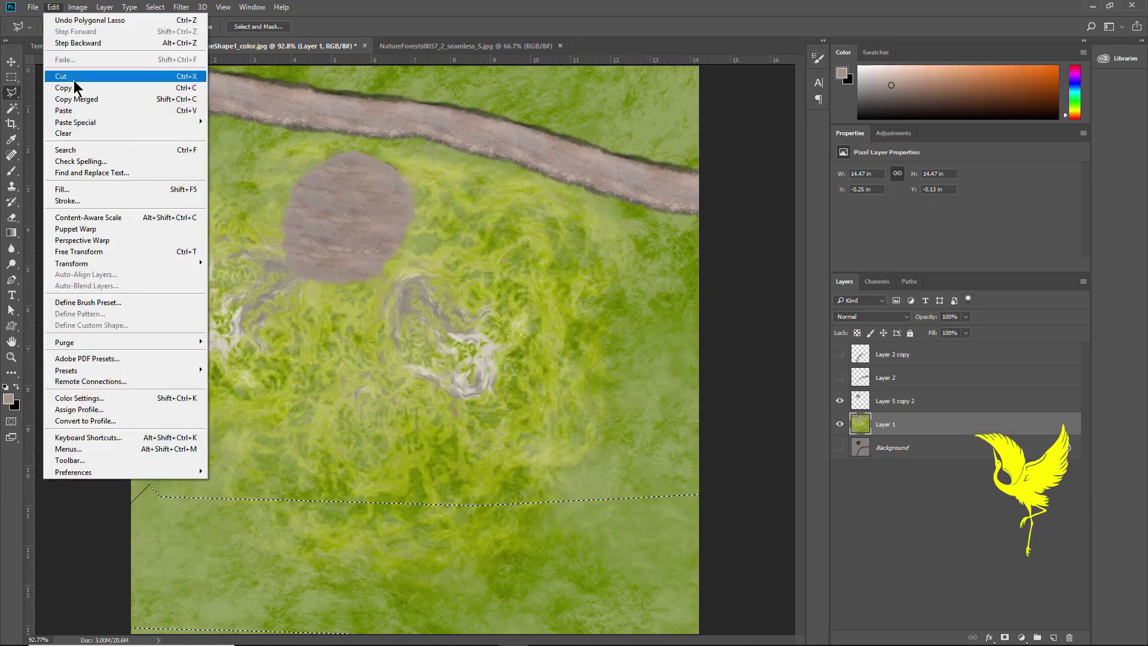
{"action": "left_click", "coordinate": [65, 87]}
{"action": "left_click", "coordinate": [53, 7]}
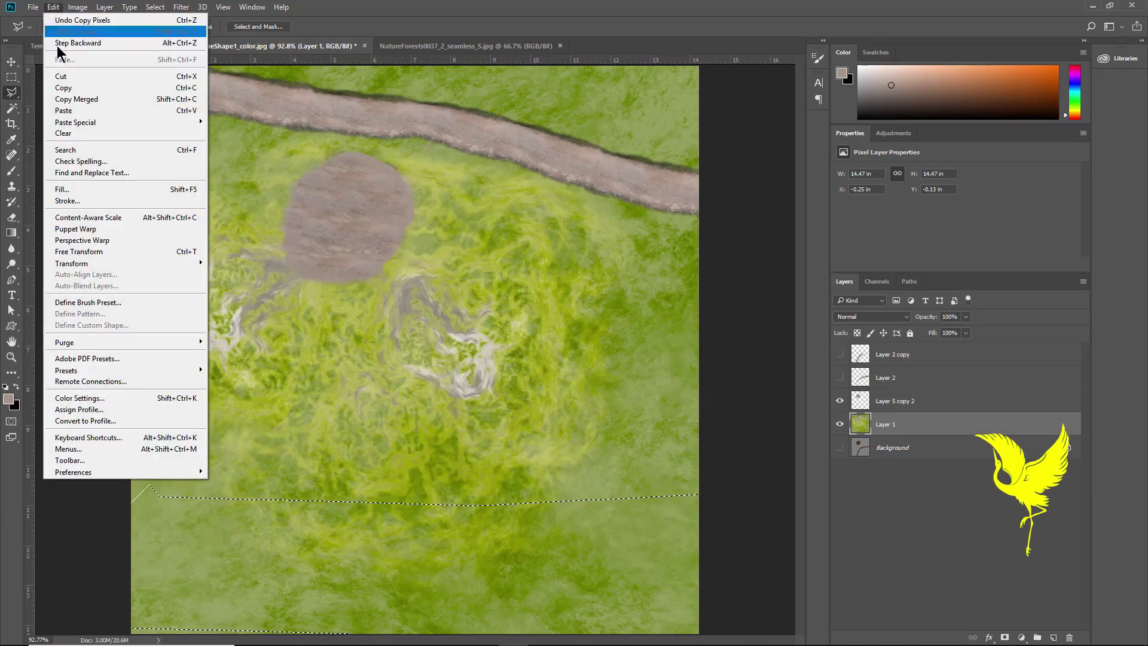
- Paste the grass strip as Layer 3, move it to the top and stretch it over the dirt road
{"action": "left_click", "coordinate": [64, 111]}
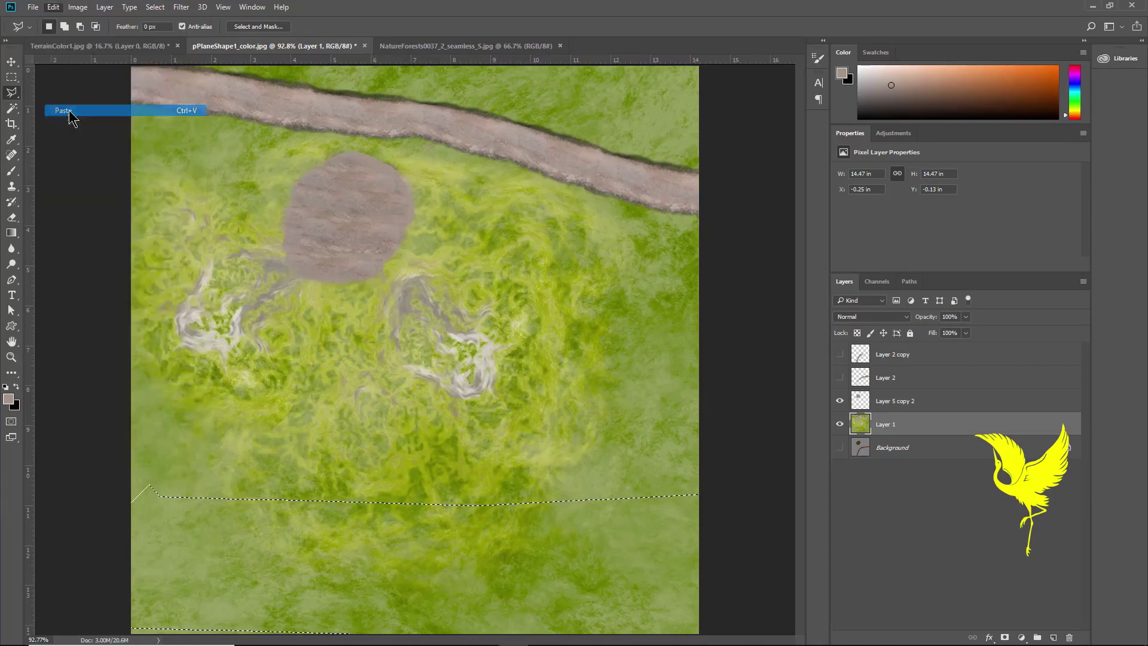
{"action": "left_click", "coordinate": [11, 61]}
{"action": "left_click_drag", "start_coordinate": [420, 557], "coordinate": [410, 397]}
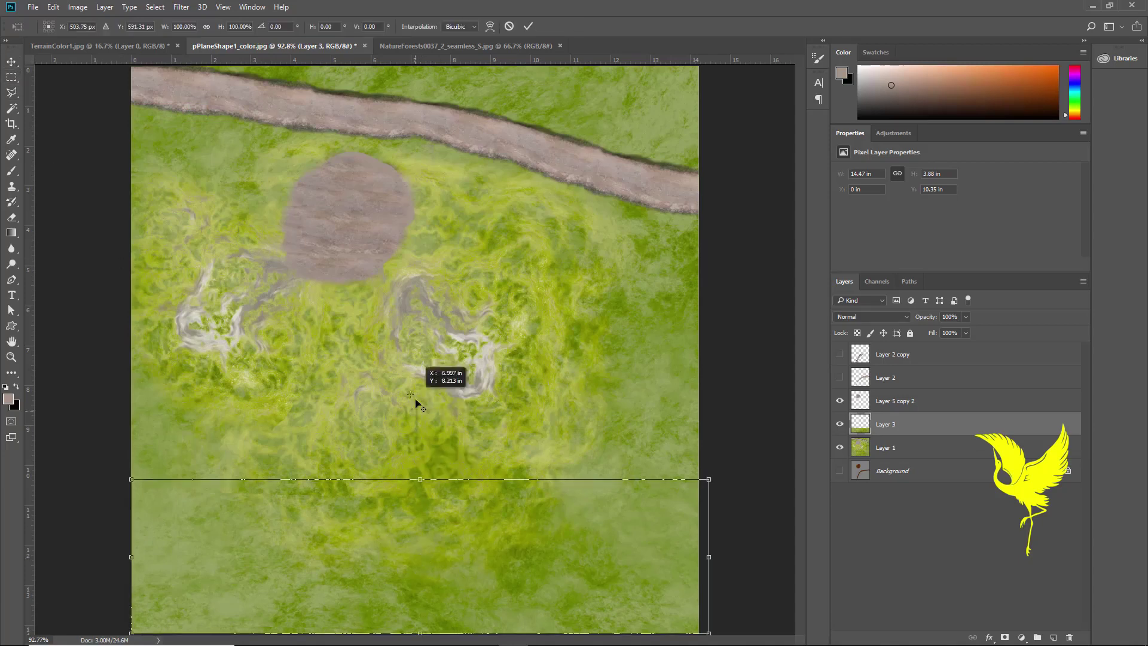
{"action": "mouse_move", "coordinate": [505, 580]}
{"action": "left_mouse_down"}
{"action": "mouse_move", "coordinate": [511, 206]}
{"action": "mouse_move", "coordinate": [497, 138]}
{"action": "left_mouse_up"}
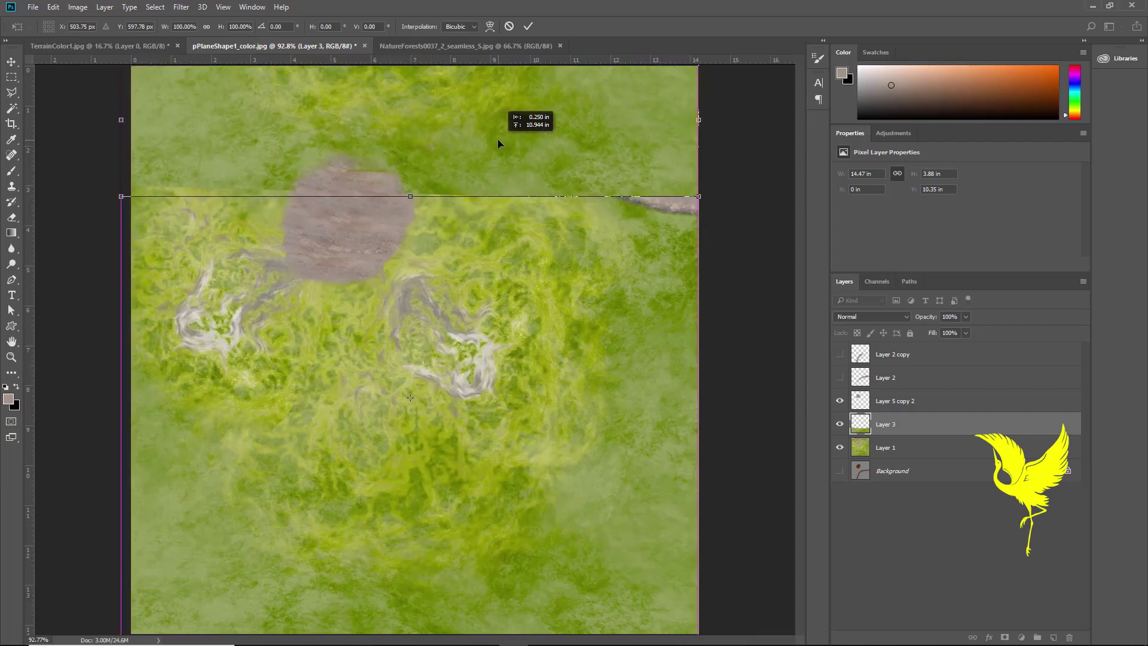
{"action": "left_click_drag", "start_coordinate": [497, 139], "coordinate": [498, 139]}
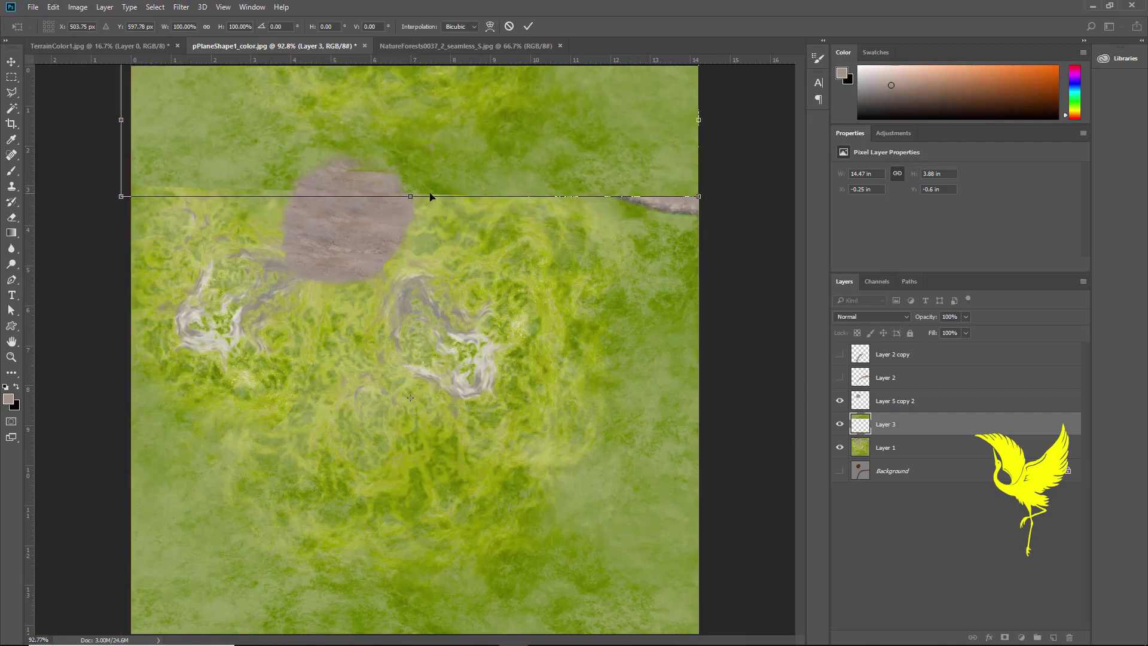
{"action": "left_click_drag", "start_coordinate": [410, 196], "coordinate": [408, 219]}
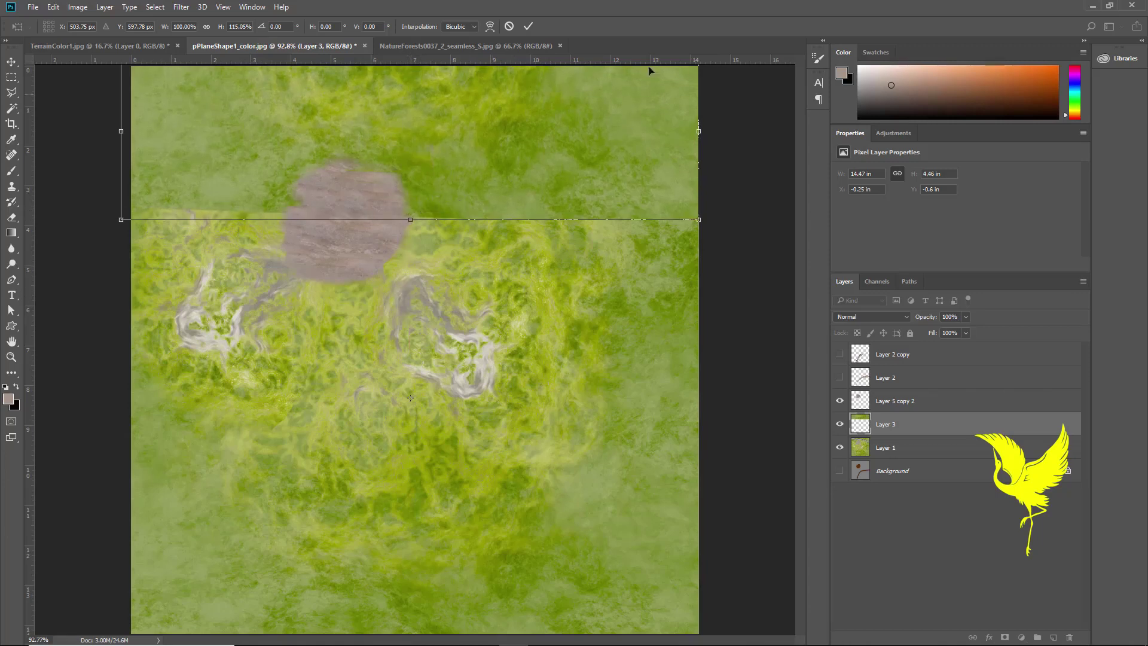
{"action": "left_click", "coordinate": [528, 26]}
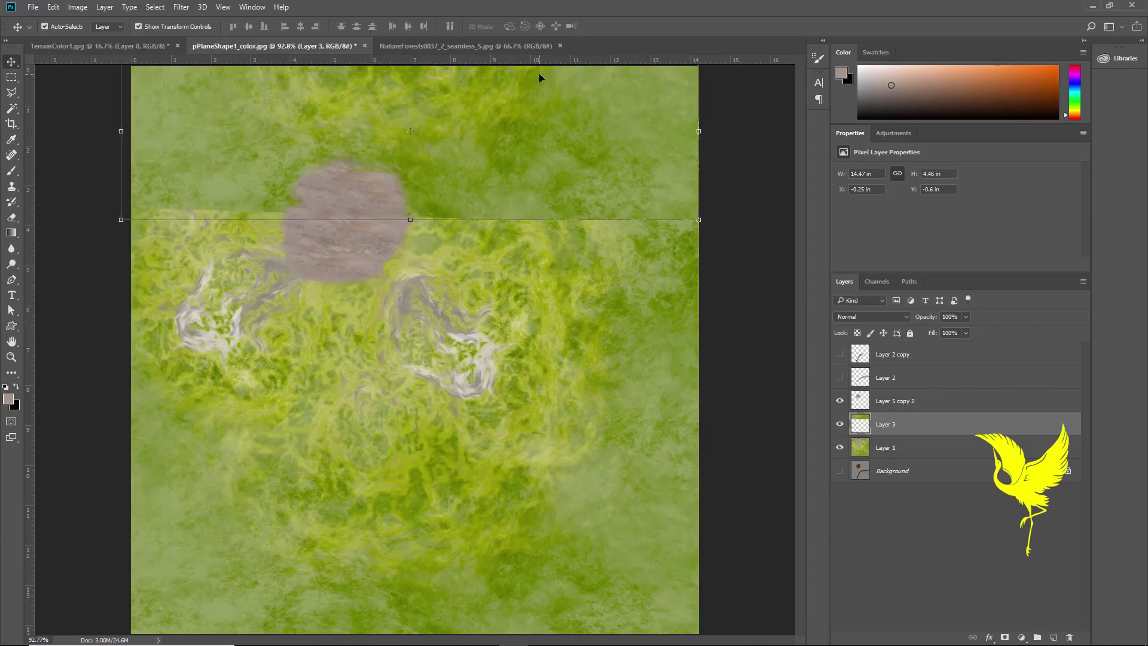
- Erase the grass seam beside the rocky patch, stepping back the stray eraser strokes
{"action": "left_click", "coordinate": [12, 219]}
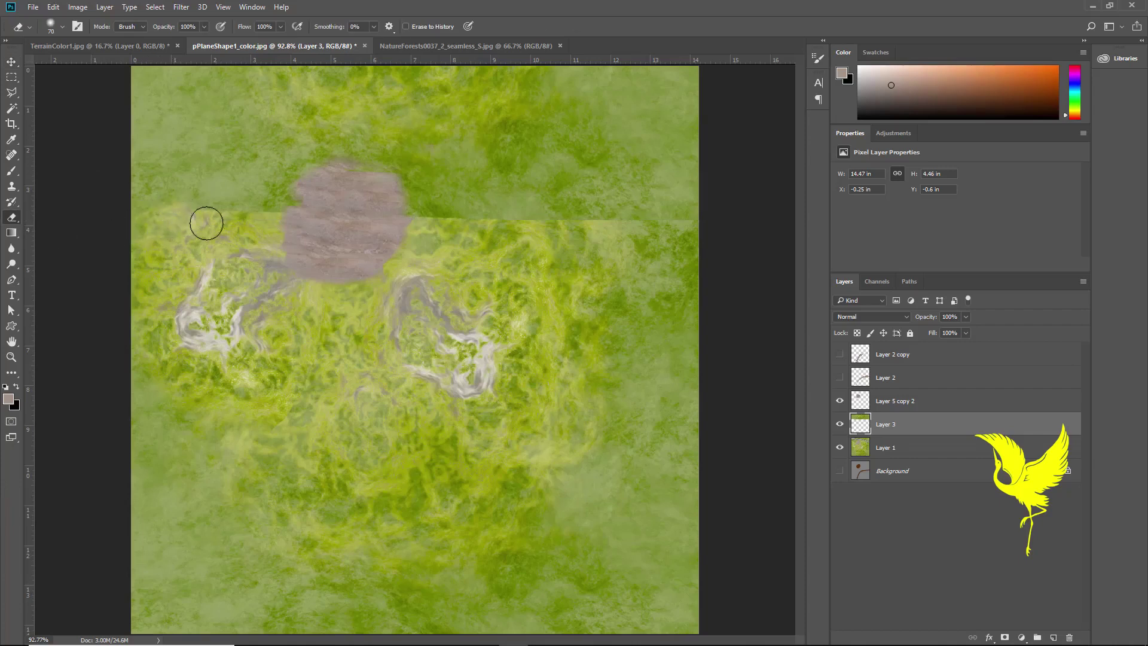
{"action": "mouse_move", "coordinate": [206, 223]}
{"action": "left_mouse_down"}
{"action": "mouse_move", "coordinate": [210, 208]}
{"action": "mouse_move", "coordinate": [287, 212]}
{"action": "left_mouse_up"}
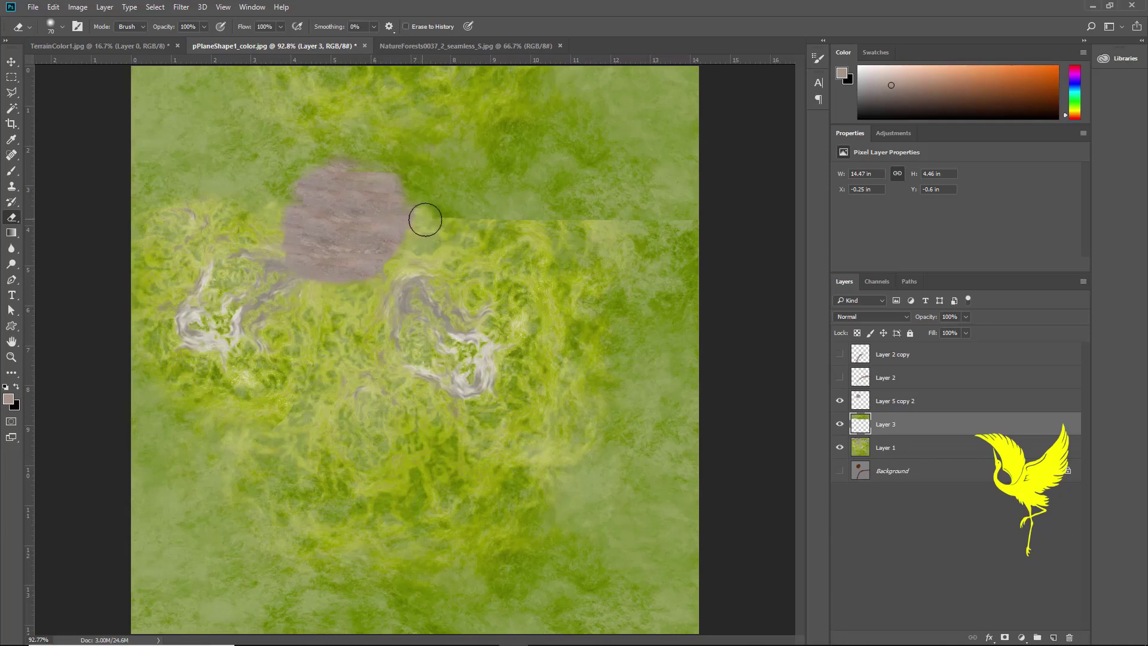
{"action": "mouse_move", "coordinate": [425, 220]}
{"action": "left_mouse_down"}
{"action": "mouse_move", "coordinate": [651, 231]}
{"action": "mouse_move", "coordinate": [588, 217]}
{"action": "mouse_move", "coordinate": [679, 203]}
{"action": "mouse_move", "coordinate": [681, 216]}
{"action": "left_mouse_up"}
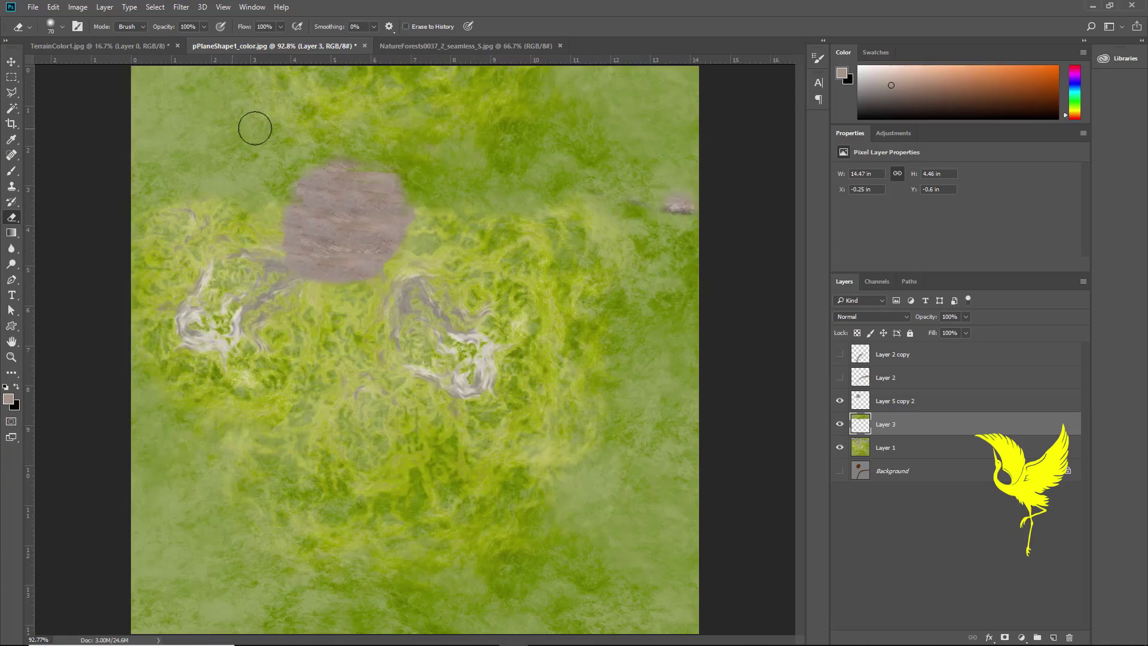
{"action": "left_click", "coordinate": [52, 7]}
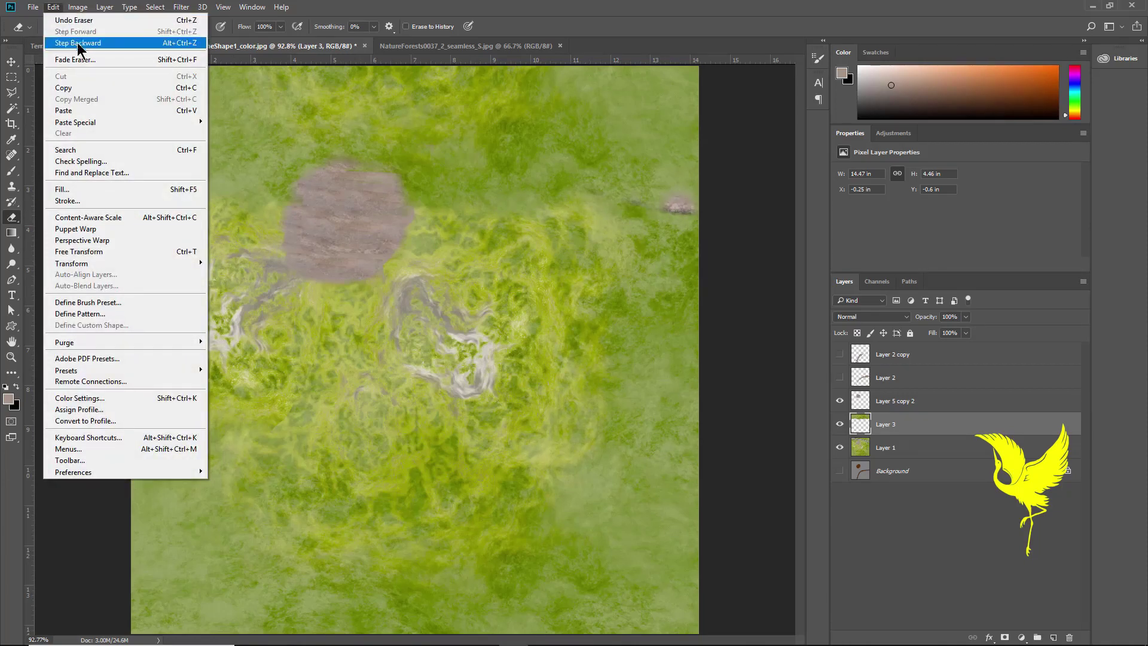
{"action": "left_click", "coordinate": [77, 42]}
{"action": "left_click", "coordinate": [52, 7]}
{"action": "left_click", "coordinate": [68, 41]}
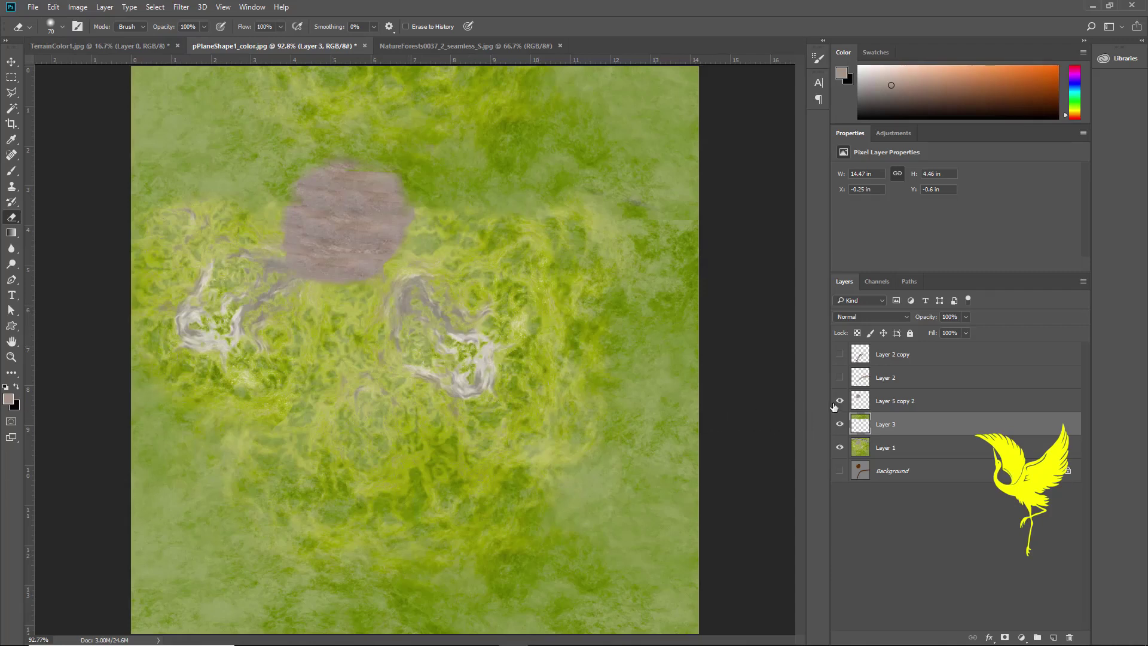
- Turn on Layer 2 and Layer 2 copy to reveal the curved dirt path
{"action": "left_click", "coordinate": [839, 379]}
{"action": "left_click", "coordinate": [839, 355]}
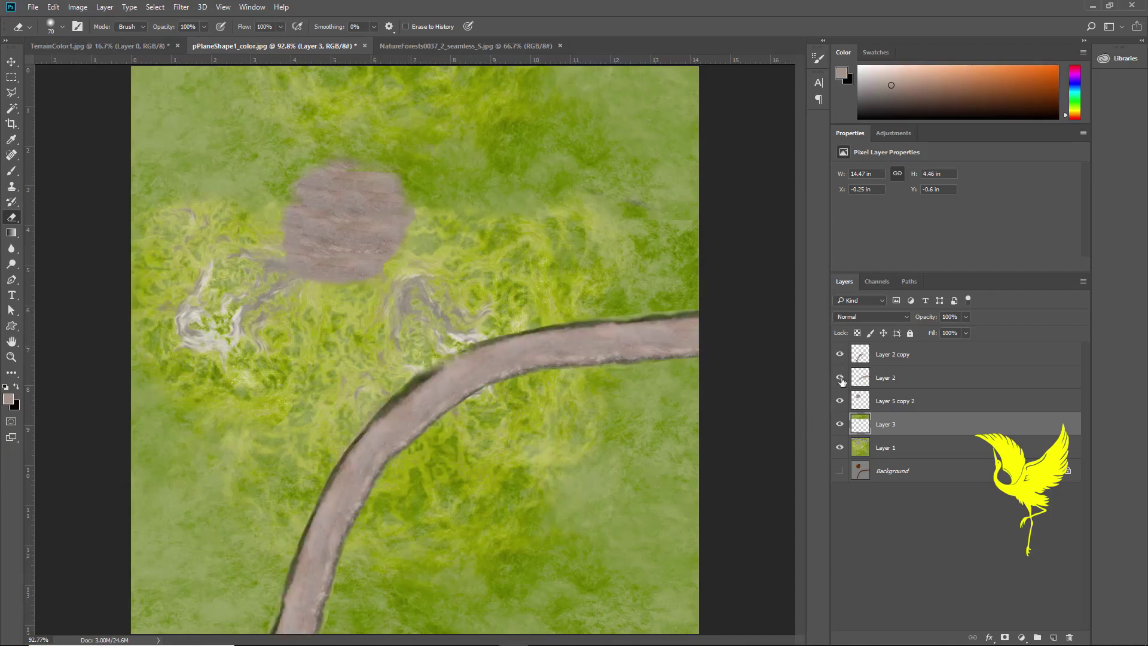
{"action": "left_click", "coordinate": [11, 62]}
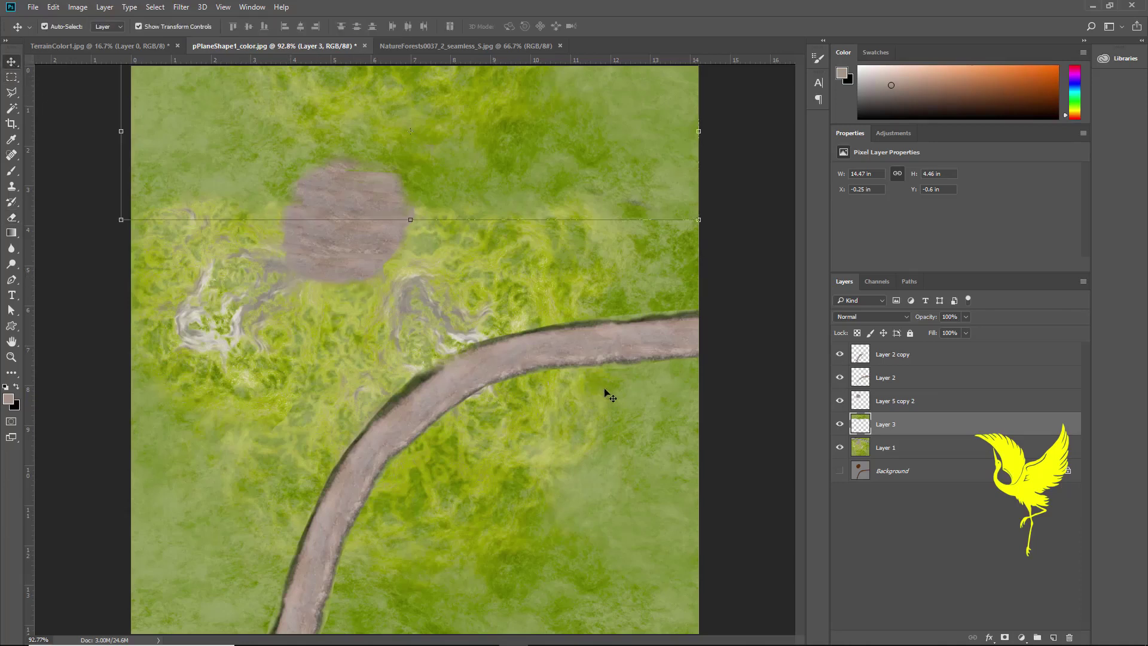
{"action": "left_click", "coordinate": [11, 357]}
{"action": "right_click", "coordinate": [309, 359]}
{"action": "left_click", "coordinate": [348, 363]}
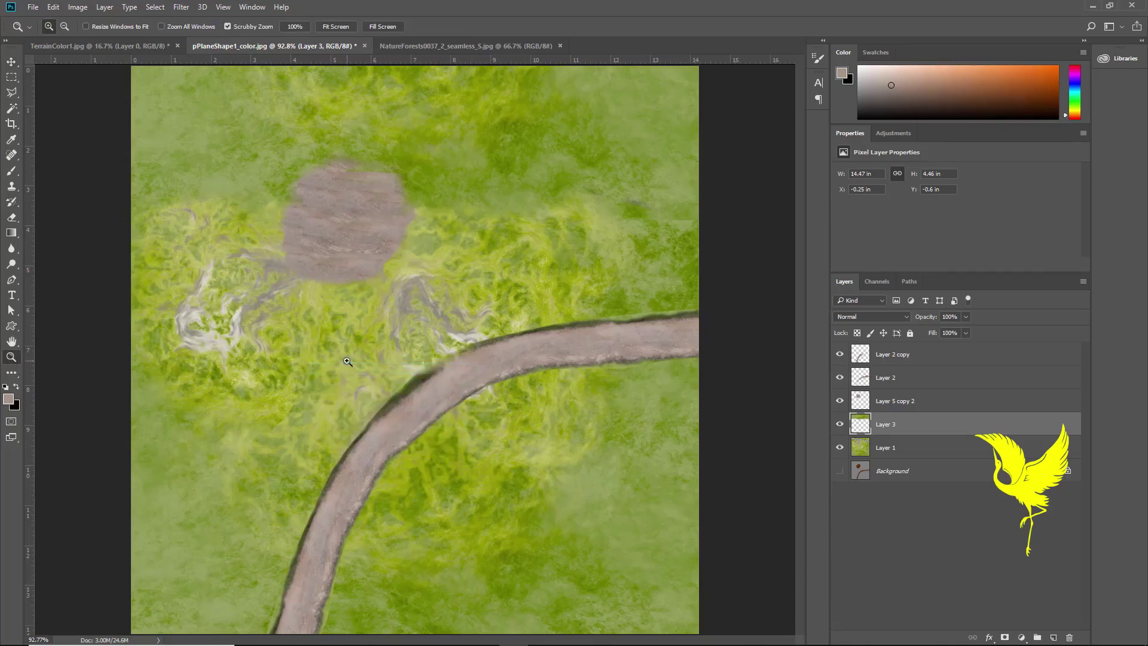
{"action": "left_click", "coordinate": [33, 7]}
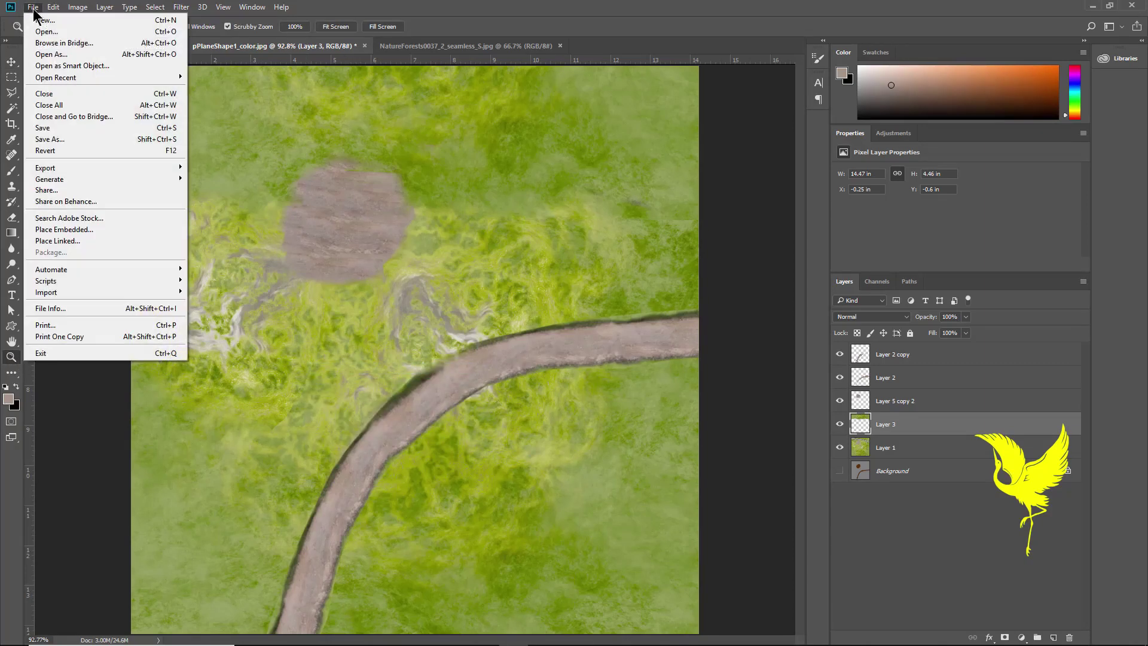
- Save the texture as JPEG pPlaneShape1A_color.jpg in the PaintEff folder and minimize Photoshop
{"action": "left_click", "coordinate": [60, 139]}
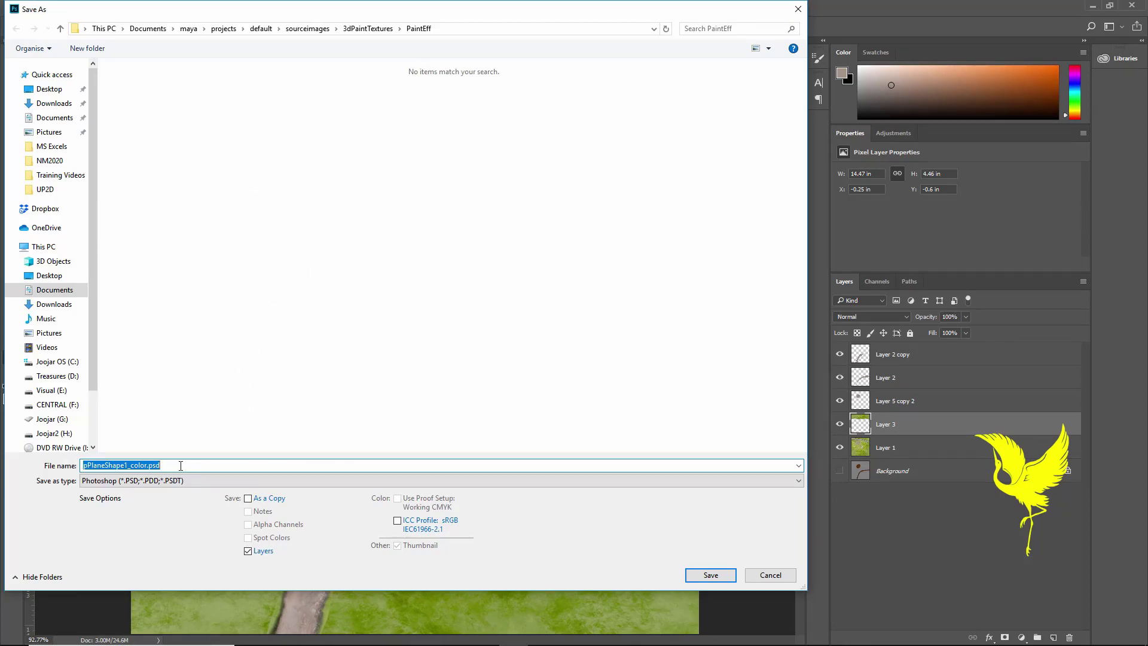
{"action": "left_click", "coordinate": [210, 479]}
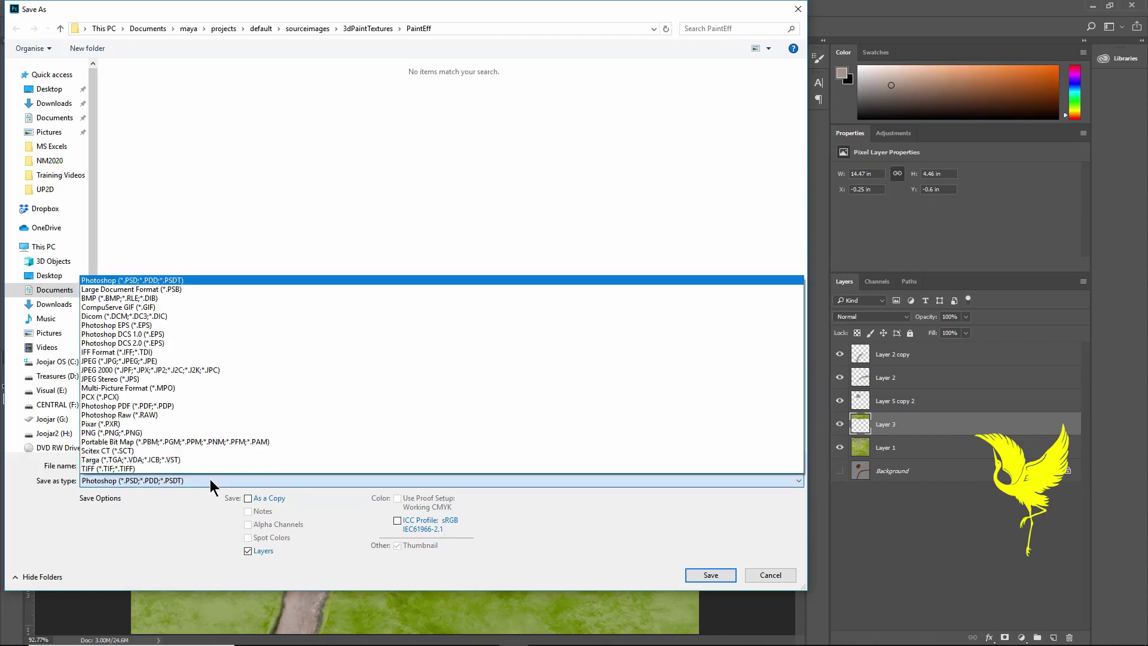
{"action": "left_click", "coordinate": [89, 361]}
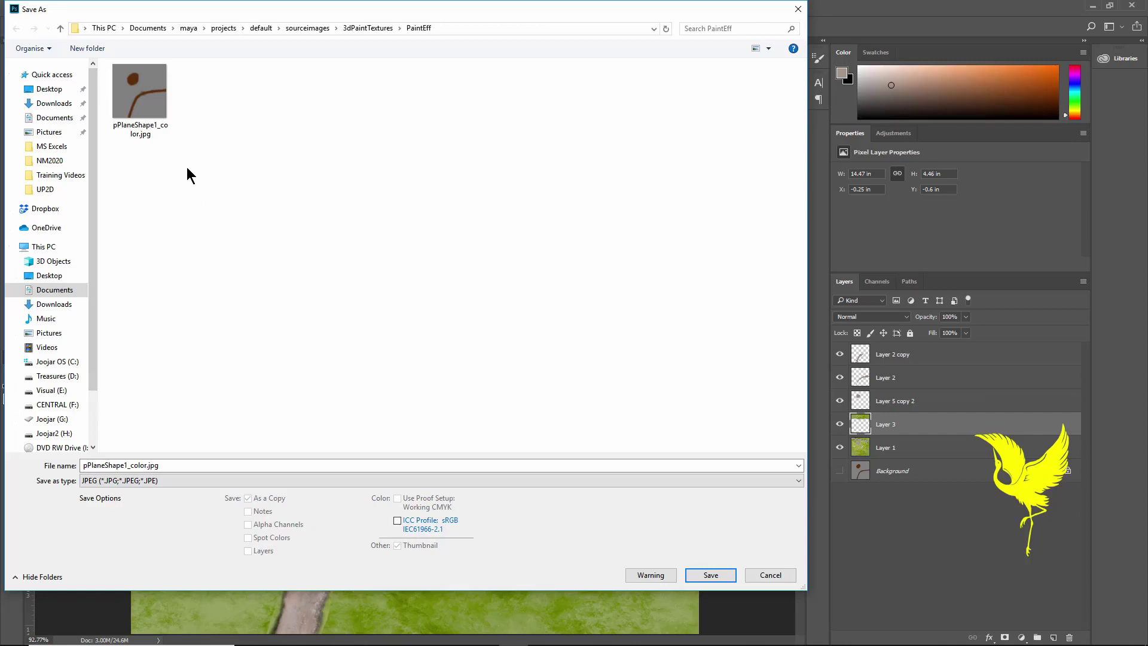
{"action": "left_click", "coordinate": [147, 112]}
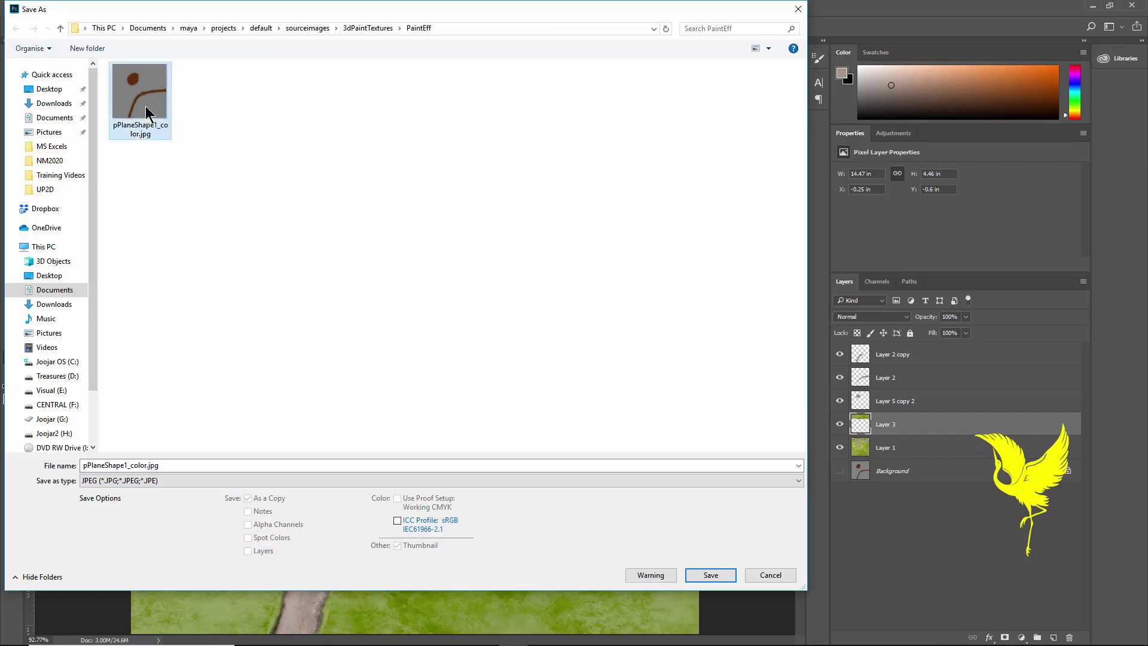
{"action": "double_click", "coordinate": [125, 465]}
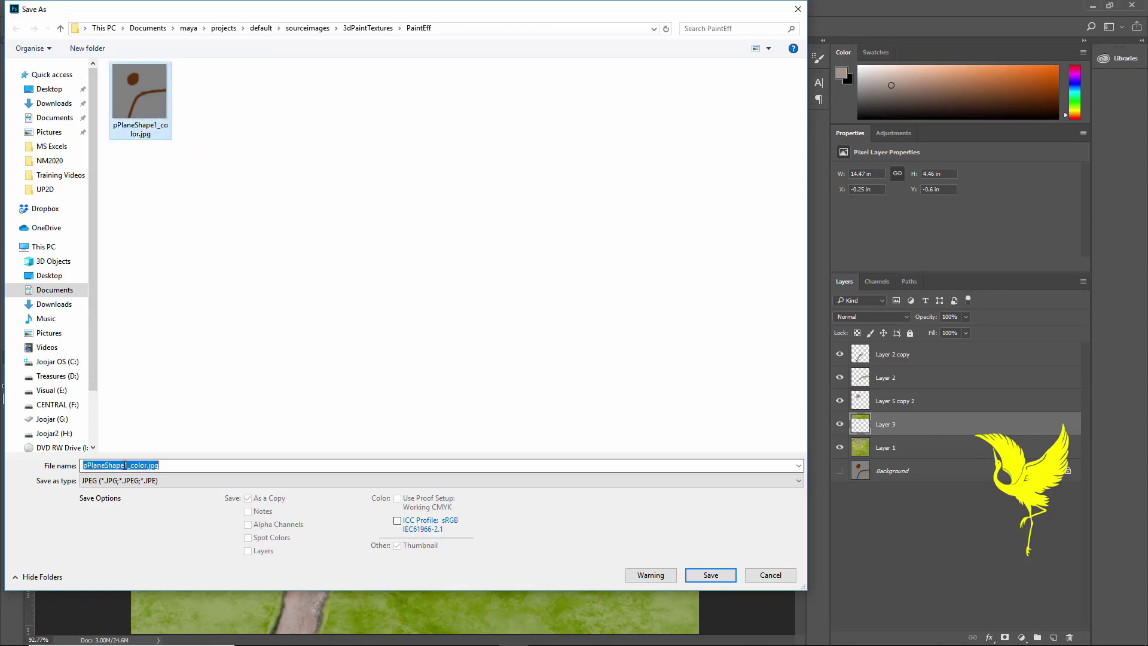
{"action": "left_click", "coordinate": [126, 465]}
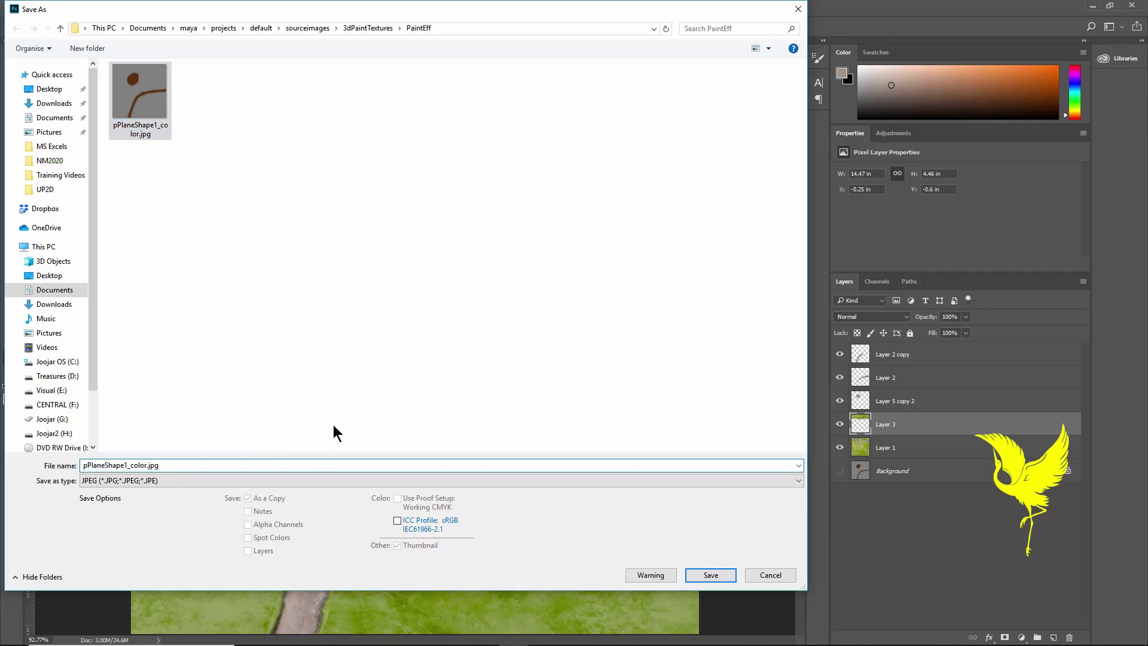
{"action": "type", "text": "A"}
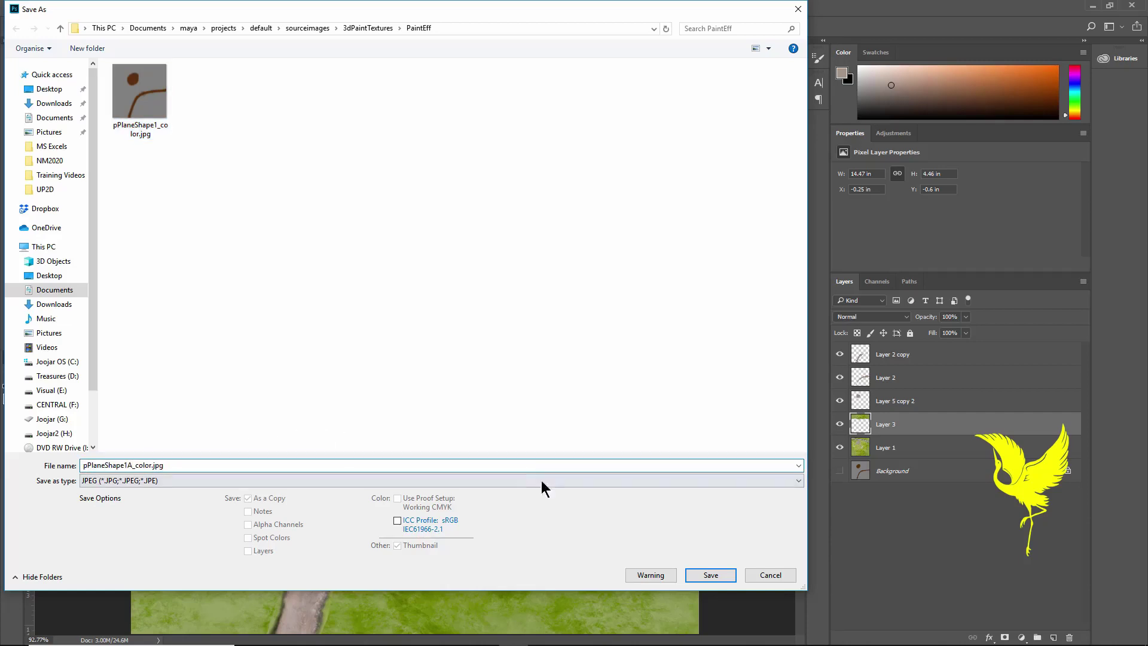
{"action": "left_click", "coordinate": [710, 575]}
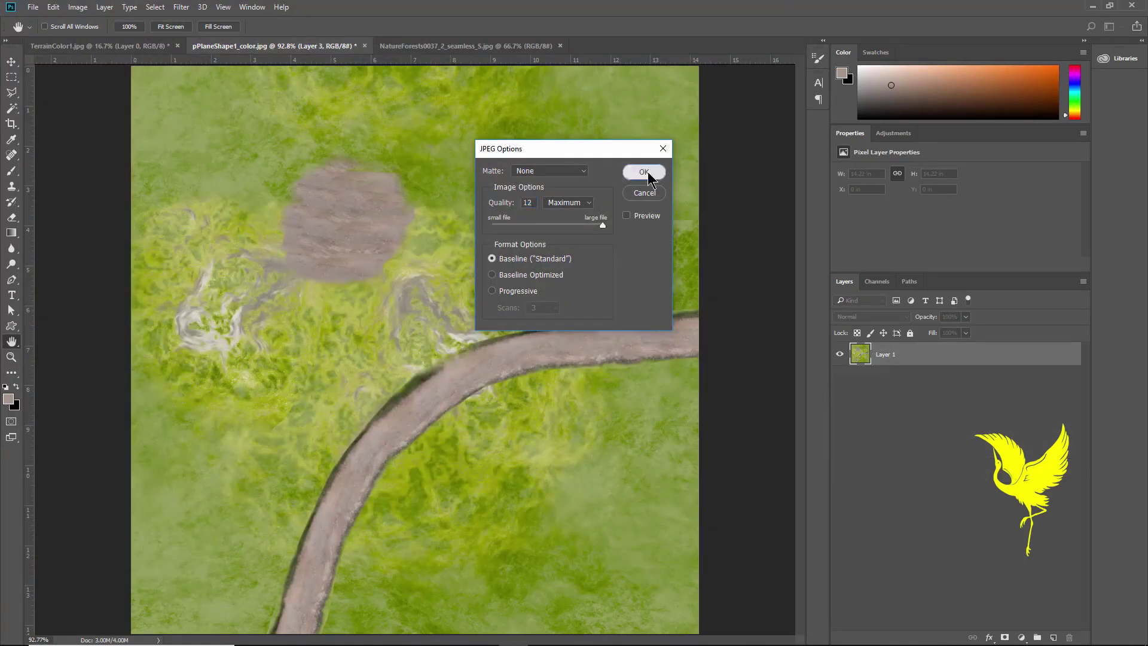
{"action": "left_click", "coordinate": [646, 172]}
{"action": "key", "text": "z"}
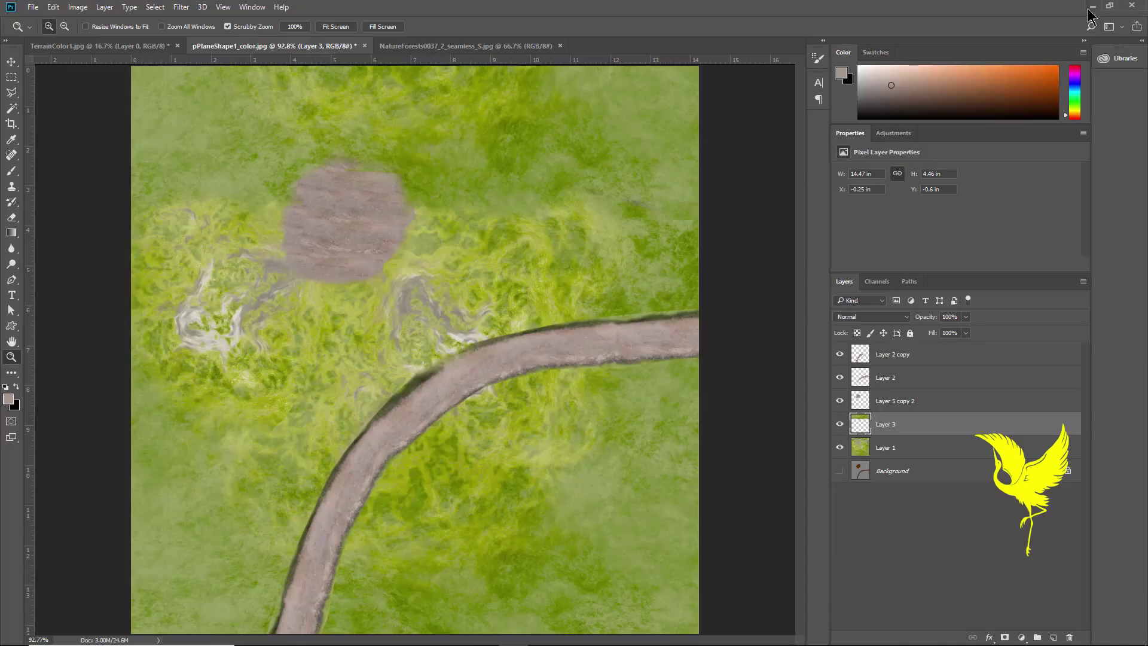
{"action": "left_click", "coordinate": [1090, 6]}
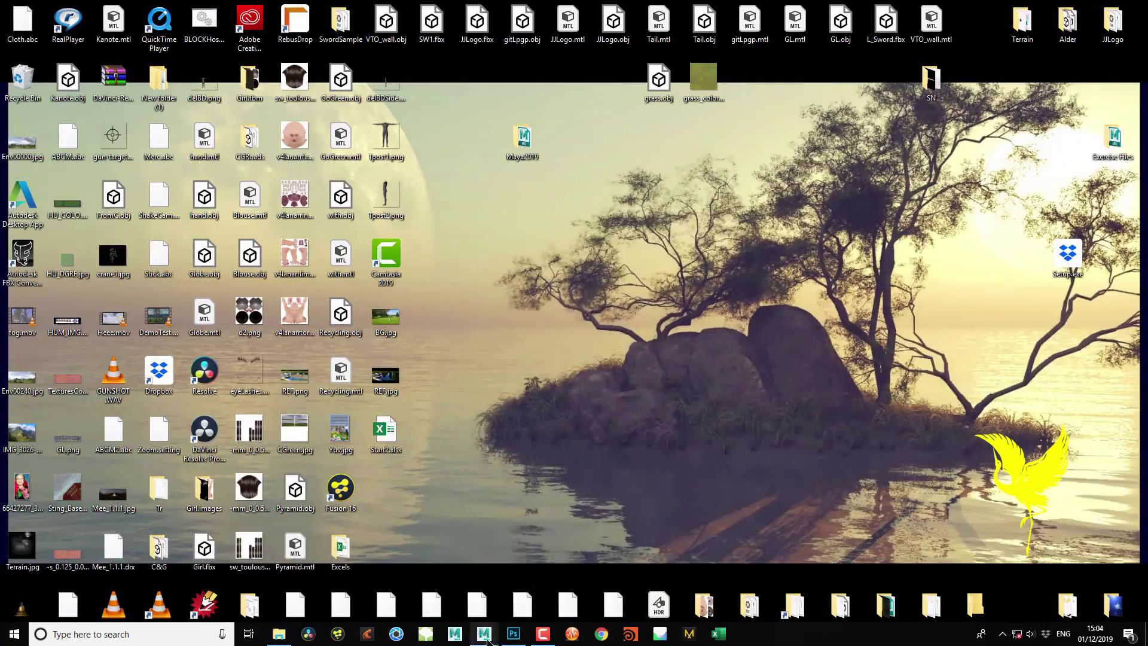
- Load pPlaneShape1A_color.jpg as the plane's Color texture image in the Attribute Editor
{"action": "mouse_move", "coordinate": [484, 634]}
{"action": "left_click", "coordinate": [542, 592]}
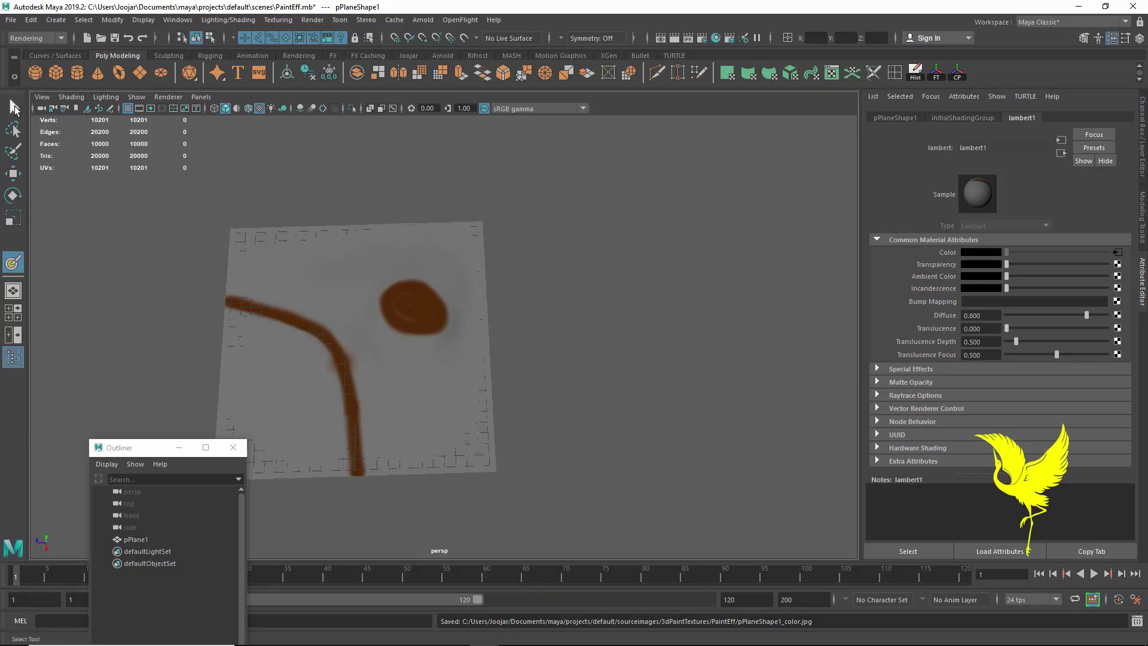
{"action": "left_click", "coordinate": [13, 107]}
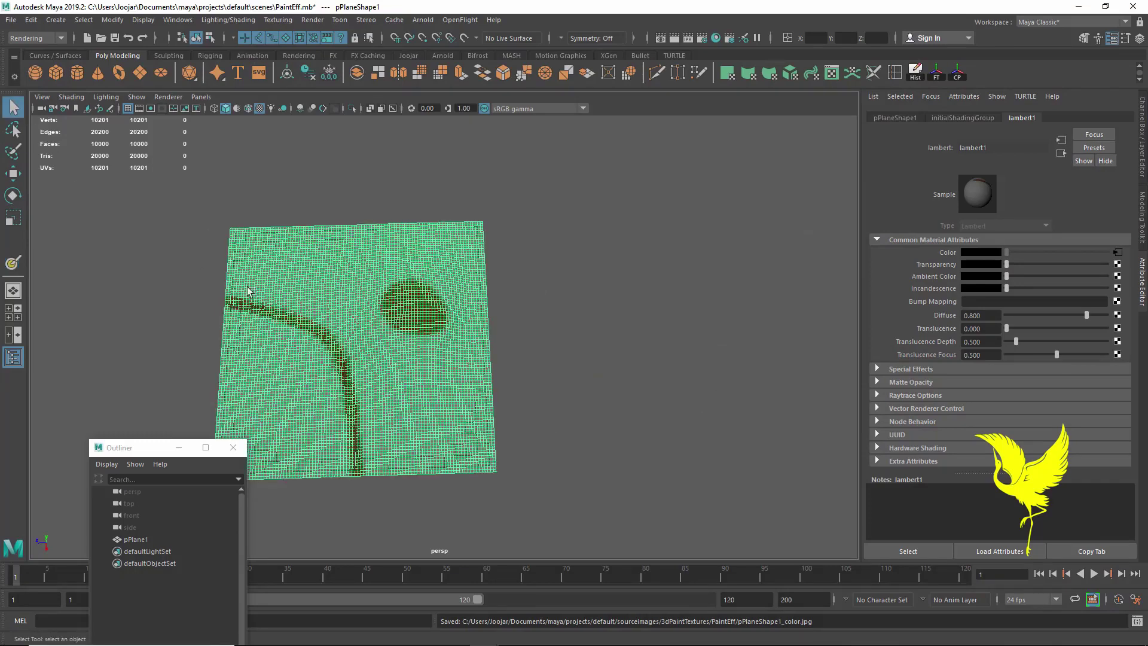
{"action": "left_click", "coordinate": [1116, 253]}
{"action": "left_click", "coordinate": [1113, 281]}
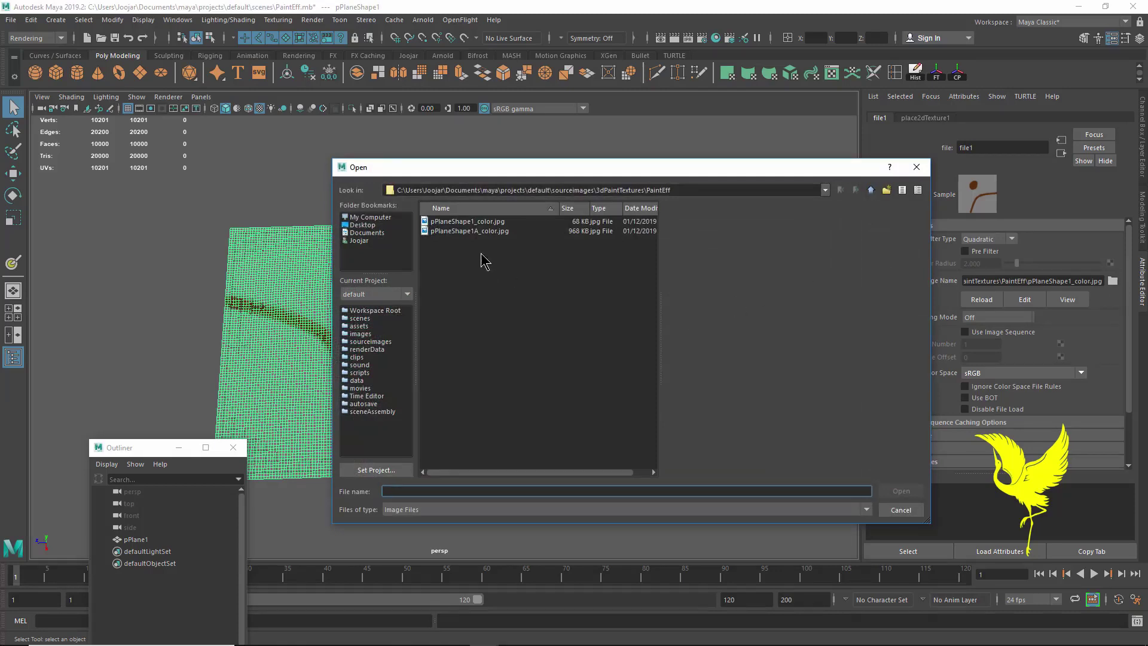
{"action": "left_click", "coordinate": [472, 232]}
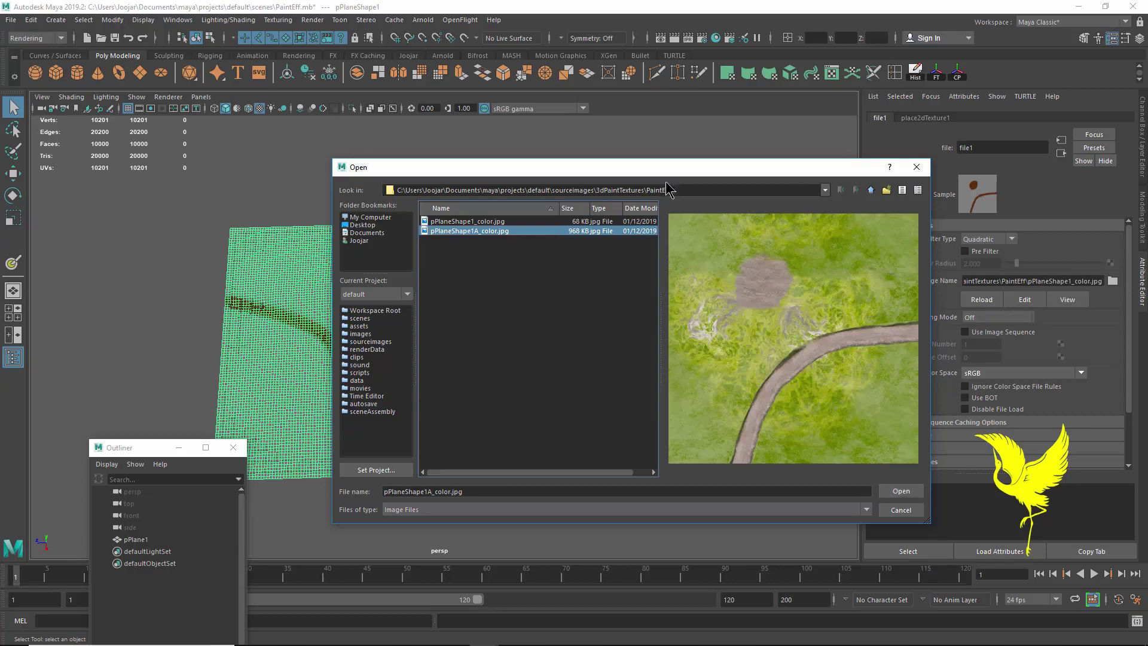
{"action": "left_click", "coordinate": [902, 492]}
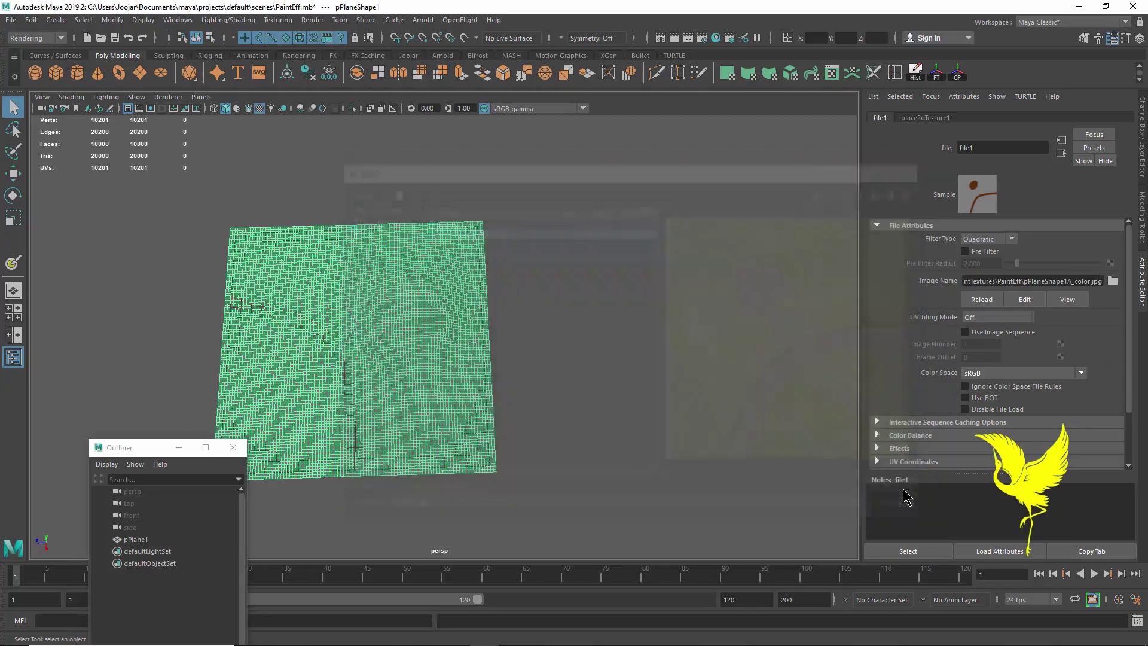
{"action": "left_click", "coordinate": [626, 392]}
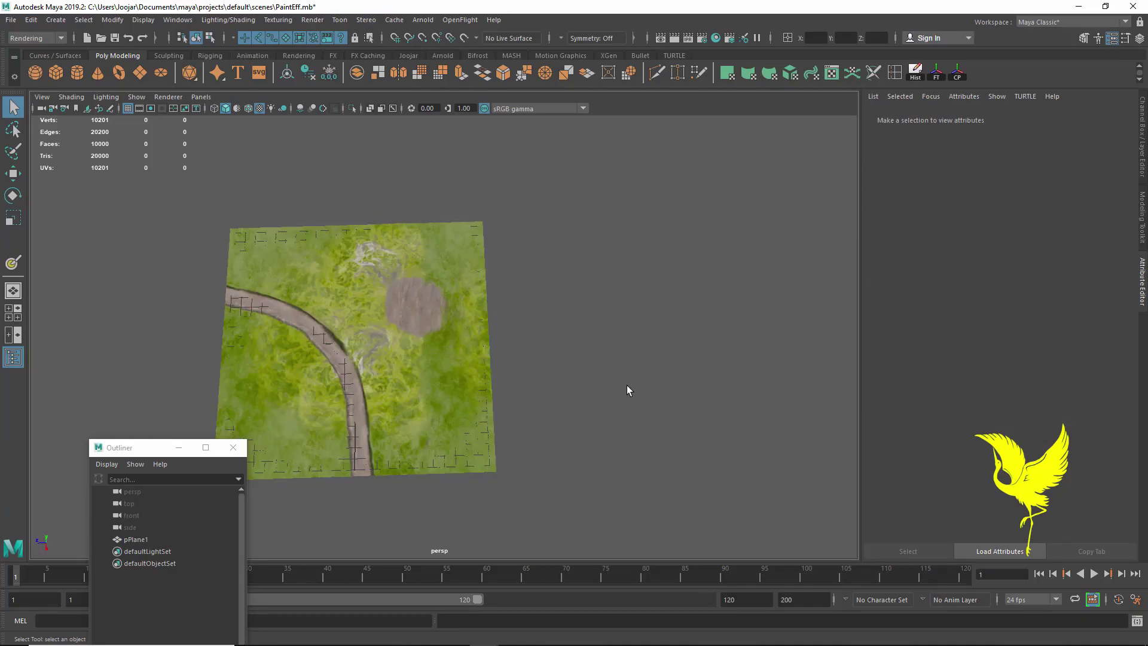
- Orbit and zoom the perspective view to inspect the textured path across the terrain
{"action": "mouse_move", "coordinate": [531, 410]}
{"action": "left_mouse_down", "text": "alt"}
{"action": "mouse_move", "coordinate": [569, 436]}
{"action": "mouse_move", "coordinate": [613, 404]}
{"action": "left_mouse_up", "text": "alt"}
{"action": "scroll", "coordinate": [614, 404], "scroll_direction": "up", "scroll_amount": 2}
{"action": "scroll", "coordinate": [614, 404], "scroll_direction": "up", "scroll_amount": 2}
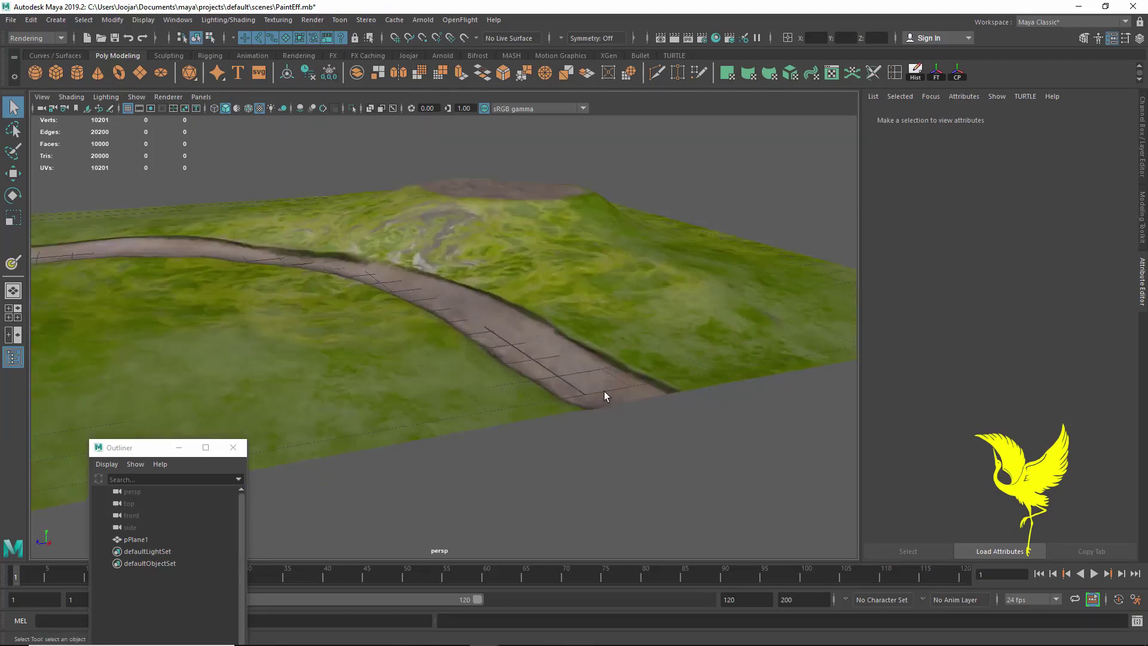
{"action": "scroll", "coordinate": [604, 391], "scroll_direction": "up", "scroll_amount": 2}
{"action": "scroll", "coordinate": [584, 362], "scroll_direction": "up", "scroll_amount": 2}
{"action": "mouse_move", "coordinate": [622, 364]}
{"action": "left_mouse_down", "text": "alt"}
{"action": "mouse_move", "coordinate": [625, 410]}
{"action": "mouse_move", "coordinate": [646, 410]}
{"action": "mouse_move", "coordinate": [650, 392]}
{"action": "mouse_move", "coordinate": [621, 356]}
{"action": "mouse_move", "coordinate": [640, 389]}
{"action": "left_mouse_up", "text": "alt"}
{"action": "middle_click_drag", "start_coordinate": [640, 389], "coordinate": [630, 404], "text": "alt"}
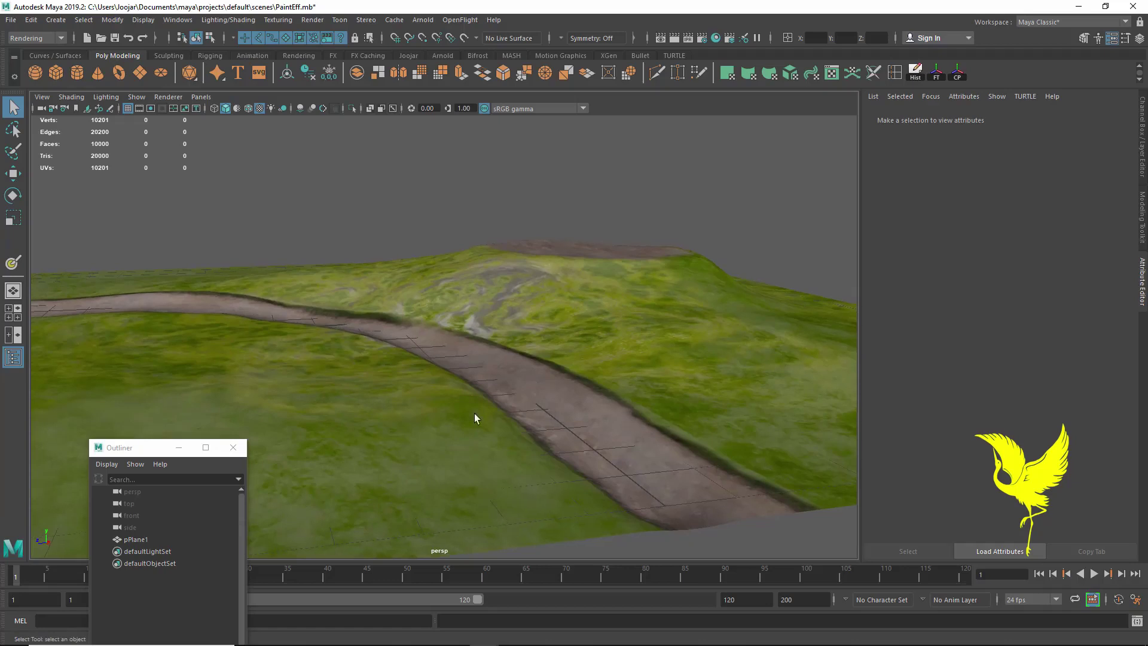
- Drag Hut.abc from the Houses folder into the Maya viewport to import it
{"action": "left_click", "coordinate": [279, 634]}
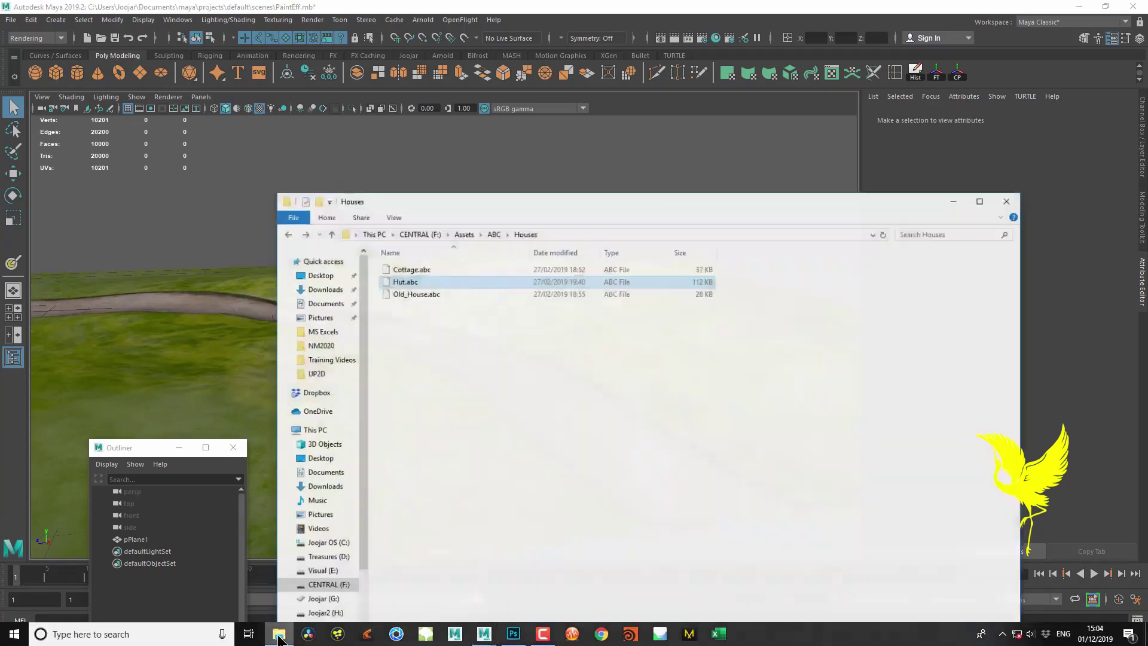
{"action": "left_click_drag", "start_coordinate": [565, 191], "coordinate": [770, 169]}
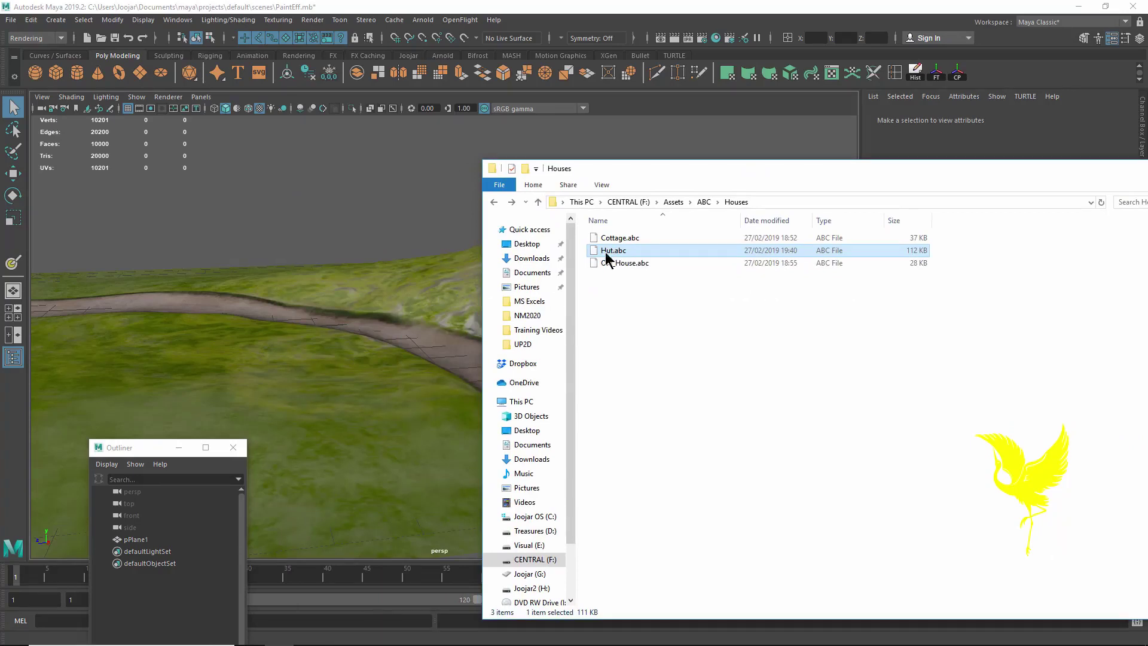
{"action": "left_click_drag", "start_coordinate": [606, 253], "coordinate": [333, 232]}
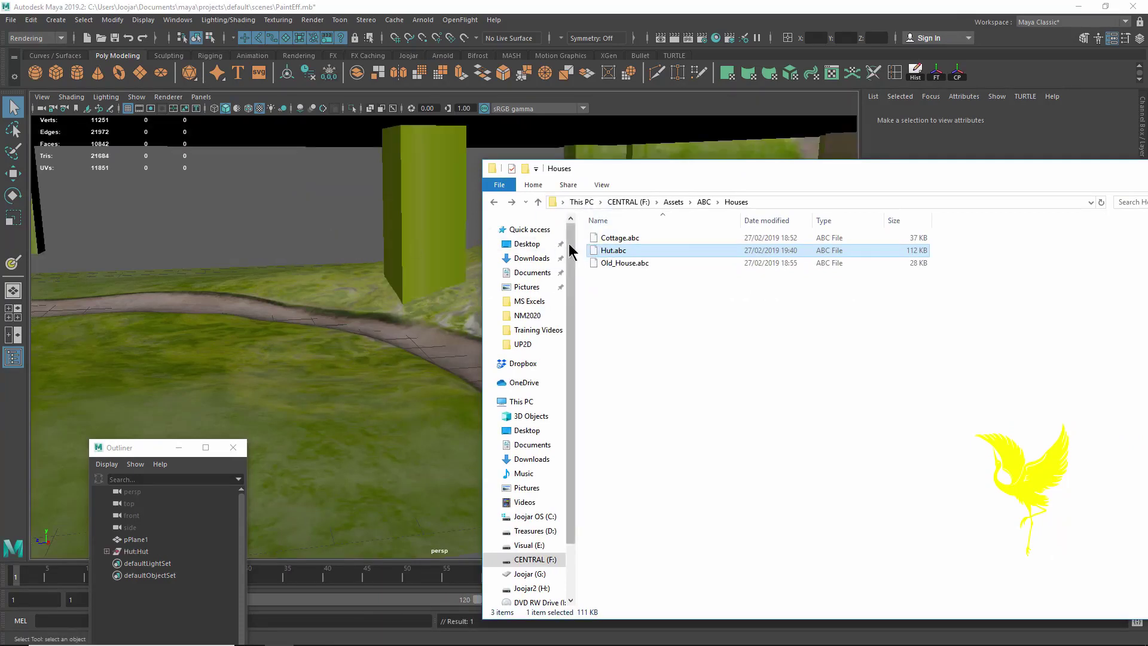
{"action": "left_click_drag", "start_coordinate": [1038, 175], "coordinate": [808, 223]}
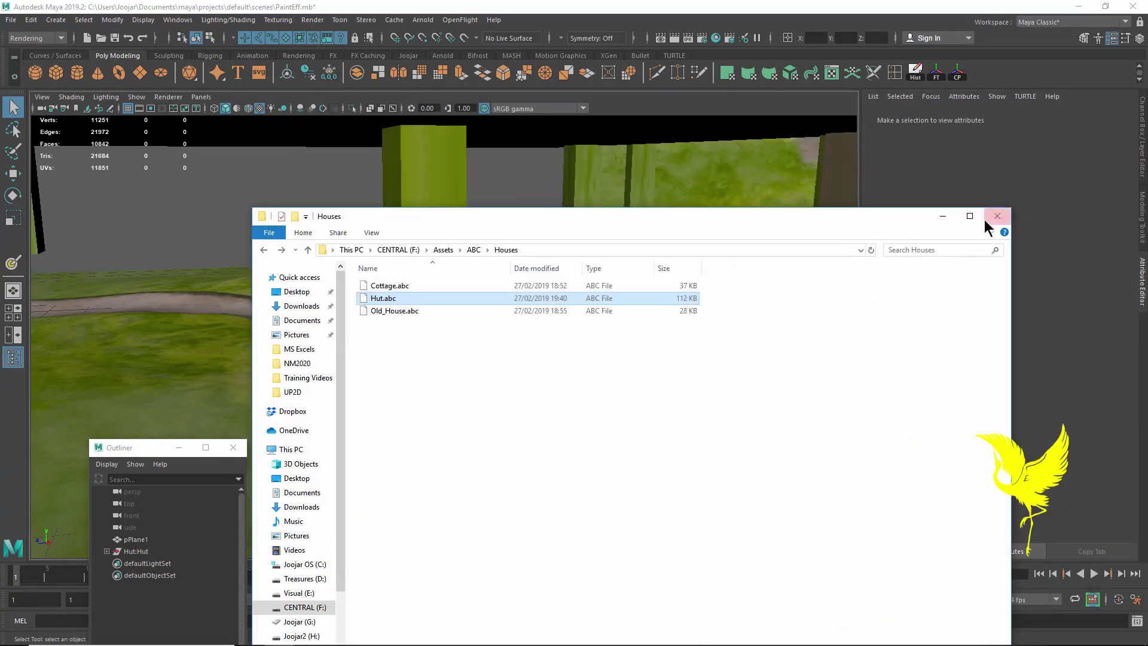
- Close the Houses folder, select Hut:Hut in the Outliner and frame it with F
{"action": "left_click", "coordinate": [942, 217]}
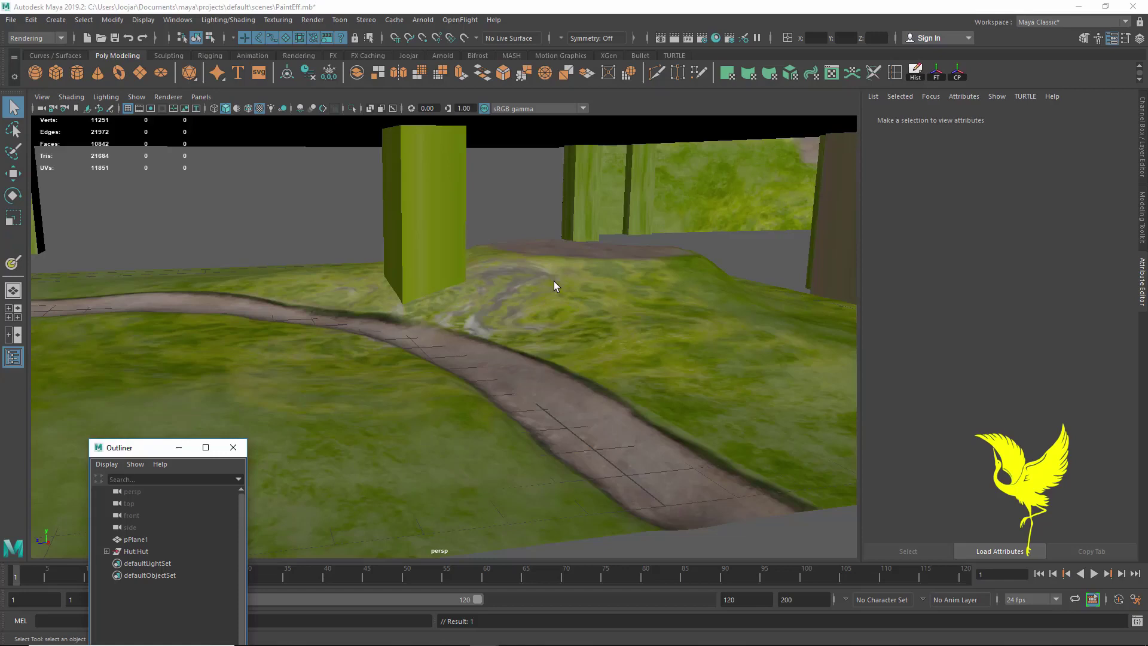
{"action": "scroll", "coordinate": [554, 281], "scroll_direction": "up", "scroll_amount": 3}
{"action": "scroll", "coordinate": [554, 283], "scroll_direction": "down", "scroll_amount": 3}
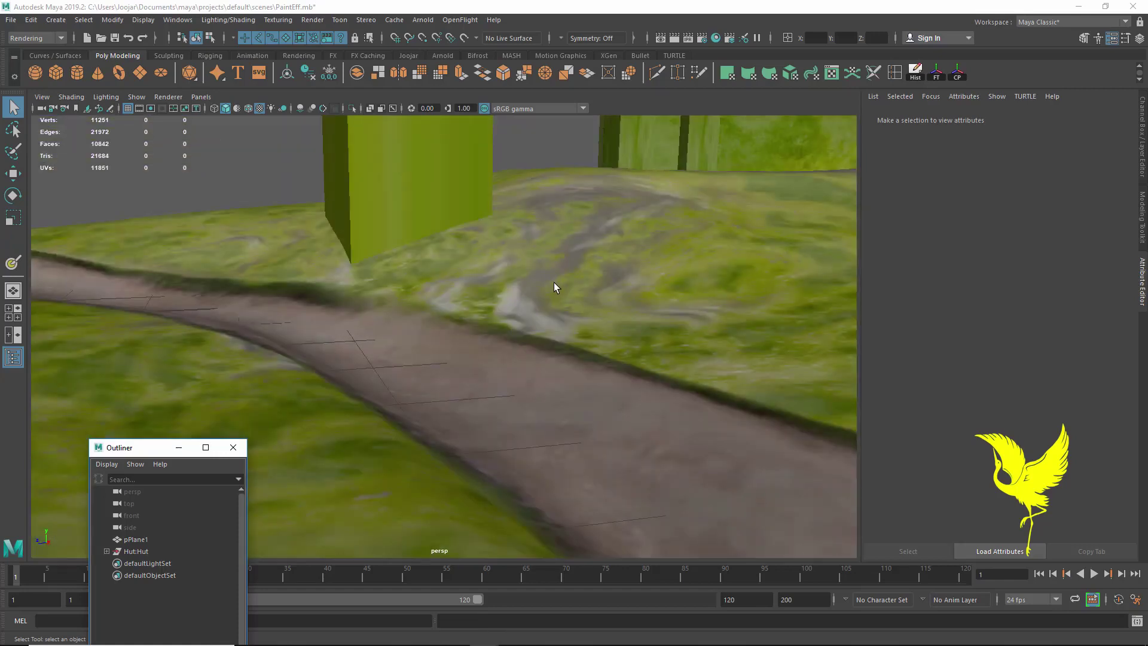
{"action": "left_click", "coordinate": [136, 551]}
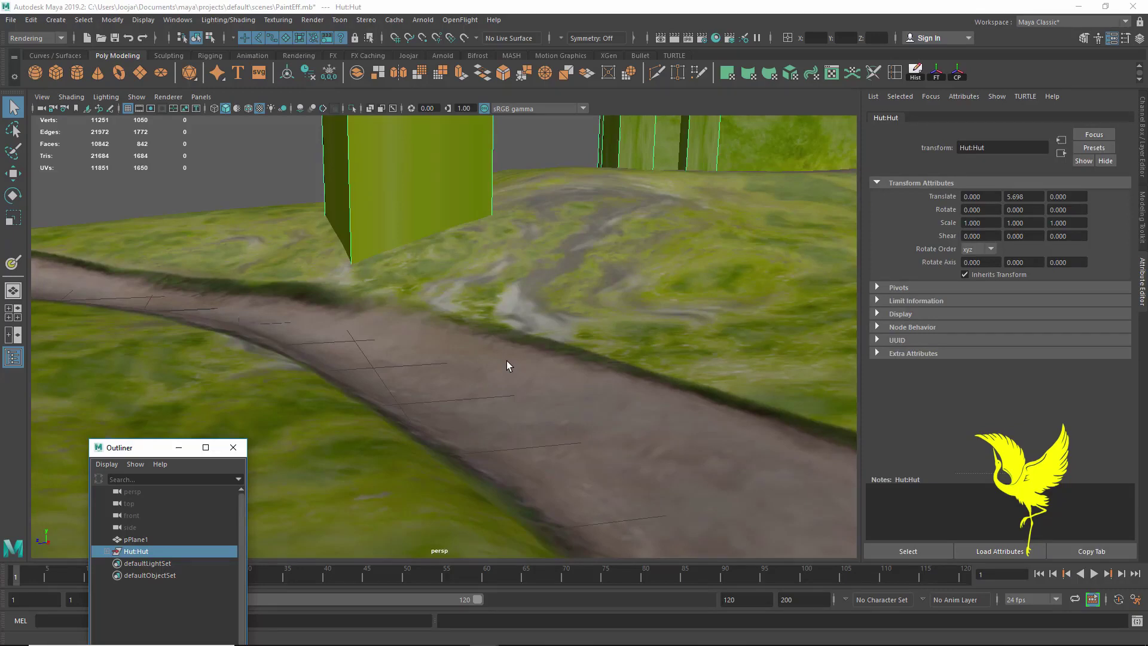
{"action": "key", "text": "f"}
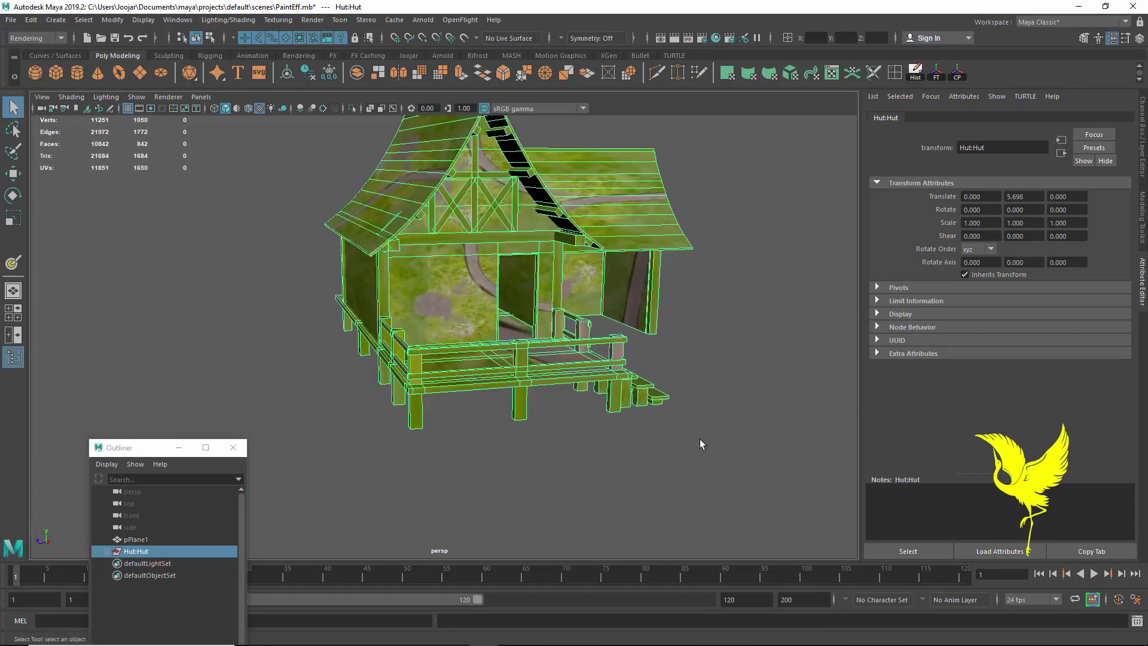
- Scale the hut down to about 0.032, checking it from the top view
{"action": "mouse_move", "coordinate": [699, 439]}
{"action": "left_mouse_down", "text": "alt"}
{"action": "mouse_move", "coordinate": [496, 391]}
{"action": "mouse_move", "coordinate": [545, 401]}
{"action": "left_mouse_up", "text": "alt"}
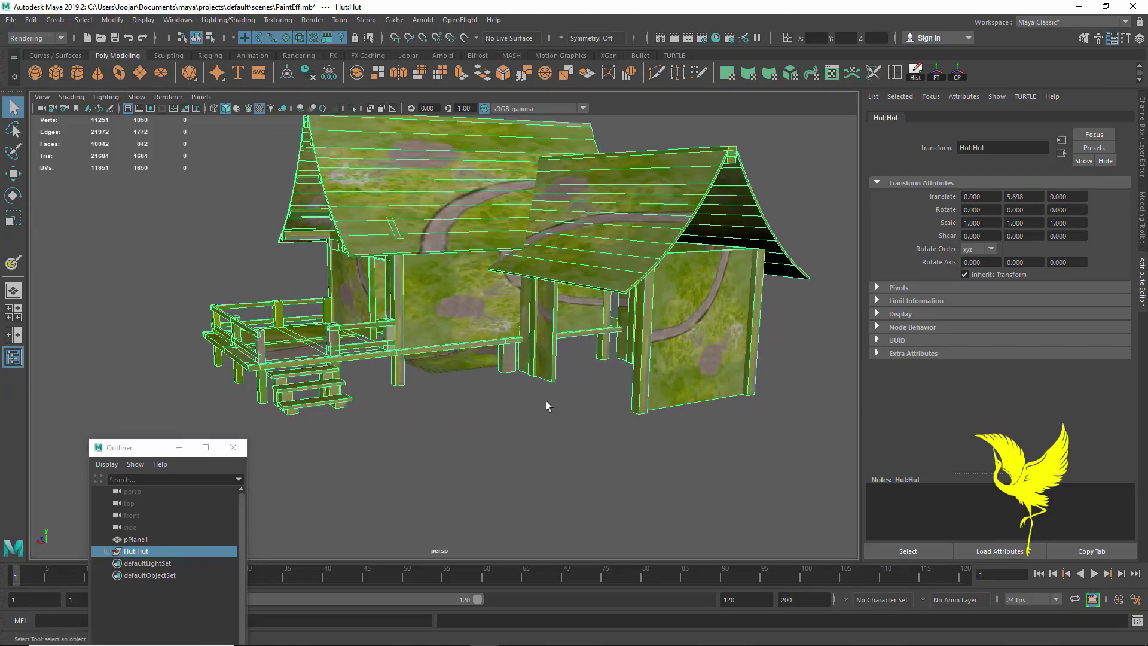
{"action": "left_click", "coordinate": [20, 223]}
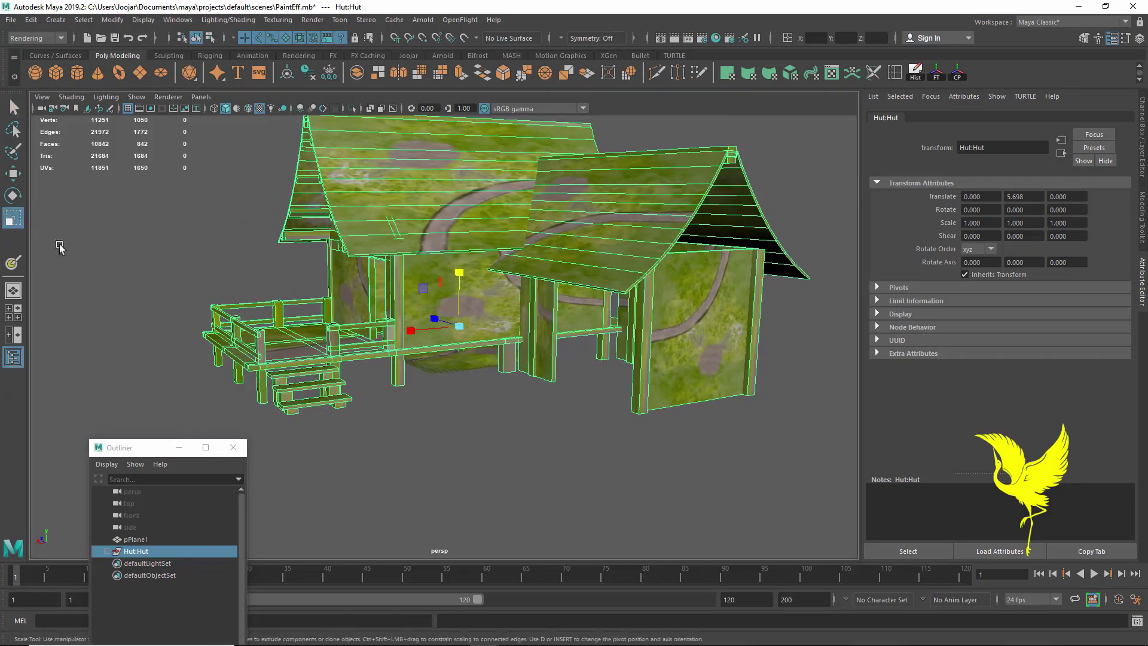
{"action": "left_click_drag", "start_coordinate": [443, 331], "coordinate": [165, 334]}
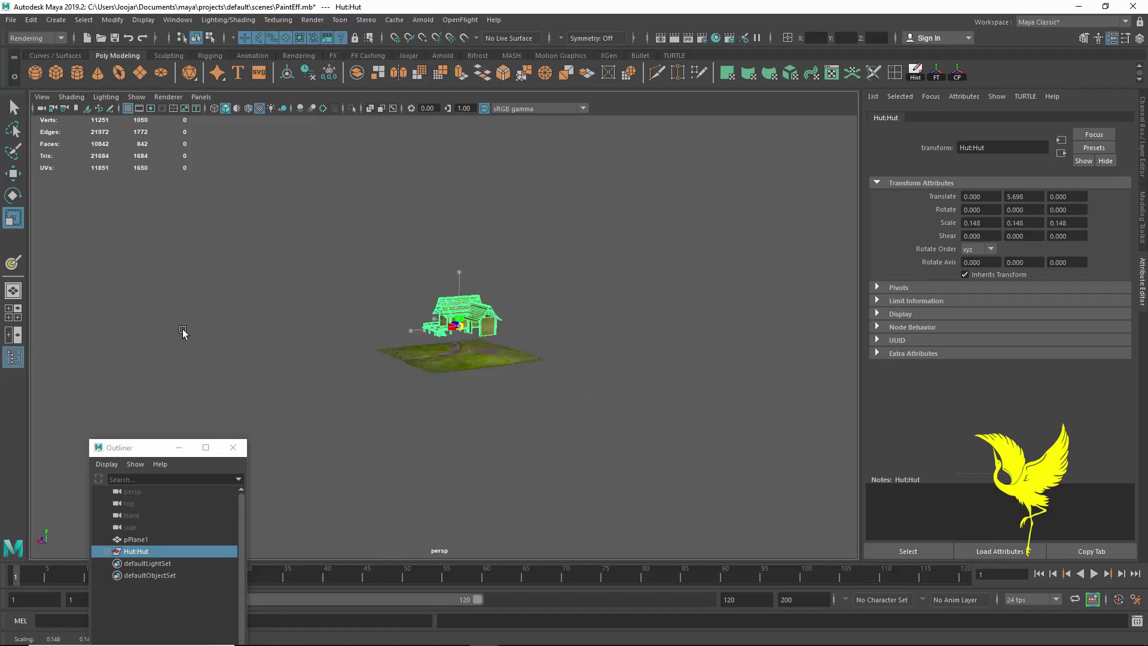
{"action": "scroll", "coordinate": [473, 387], "scroll_direction": "up", "scroll_amount": 5}
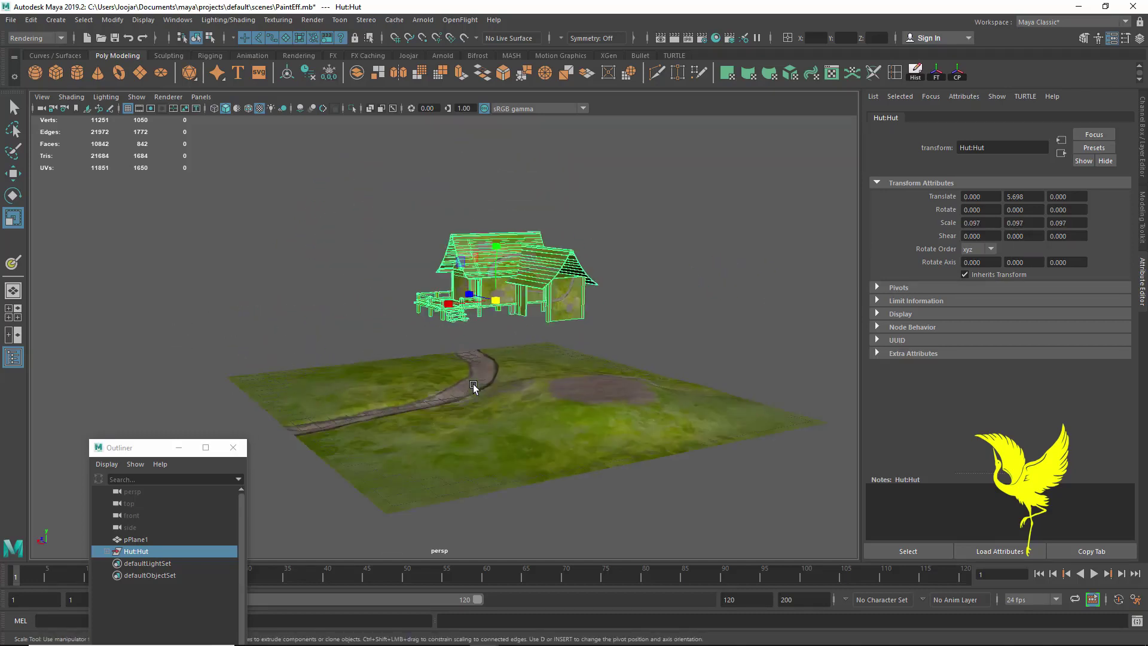
{"action": "left_click_drag", "start_coordinate": [499, 309], "coordinate": [473, 311]}
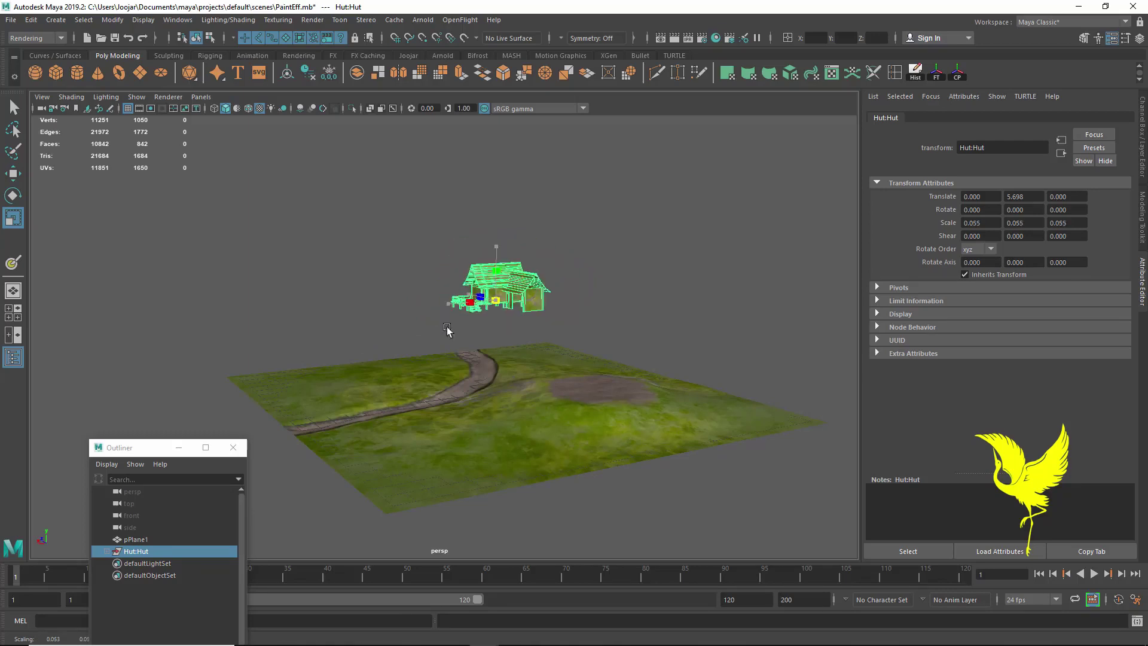
{"action": "key", "text": "space"}
{"action": "left_click_drag", "start_coordinate": [638, 383], "coordinate": [588, 386]}
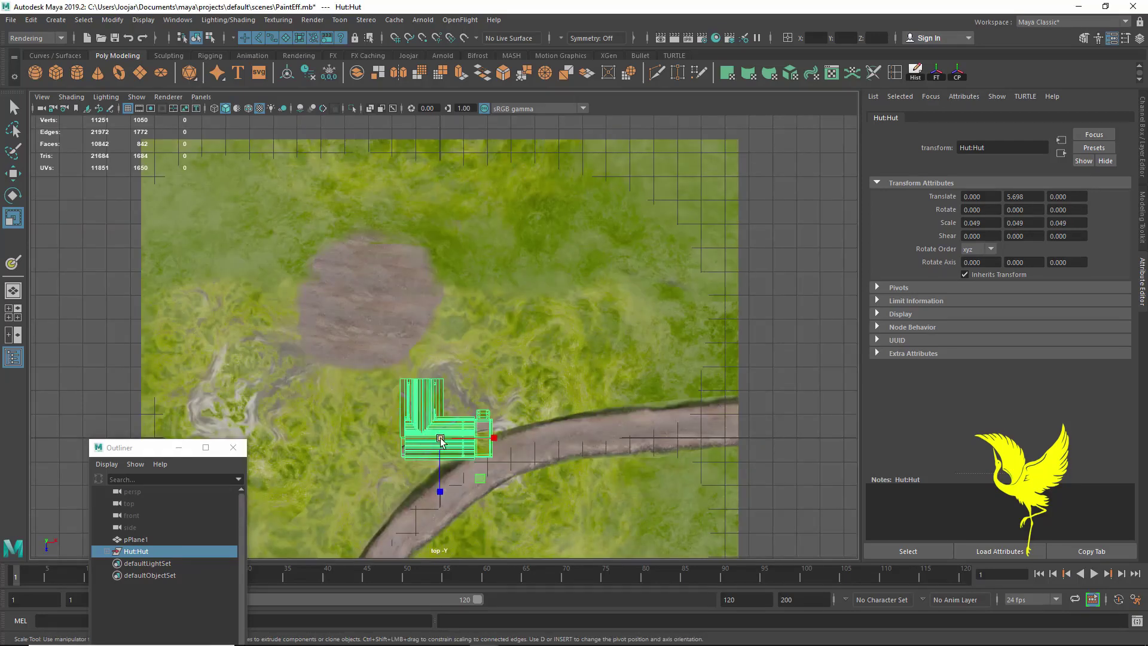
{"action": "left_click_drag", "start_coordinate": [442, 437], "coordinate": [418, 443]}
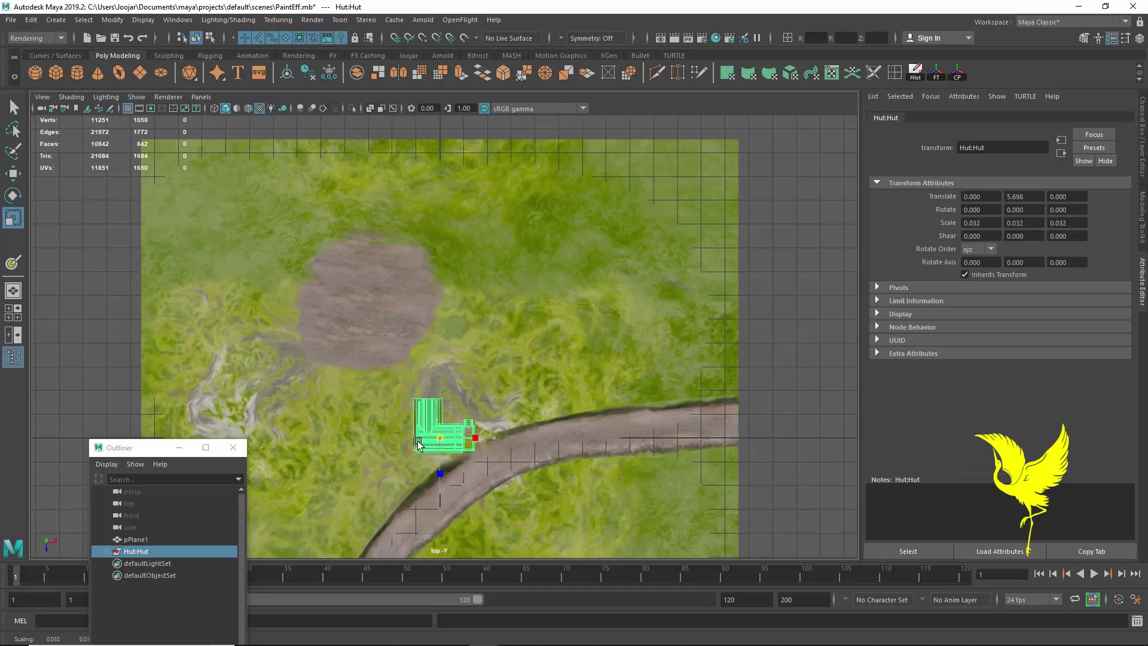
- Move the hut onto the dirt patch and rotate it about -89° around Y
{"action": "left_click", "coordinate": [13, 173]}
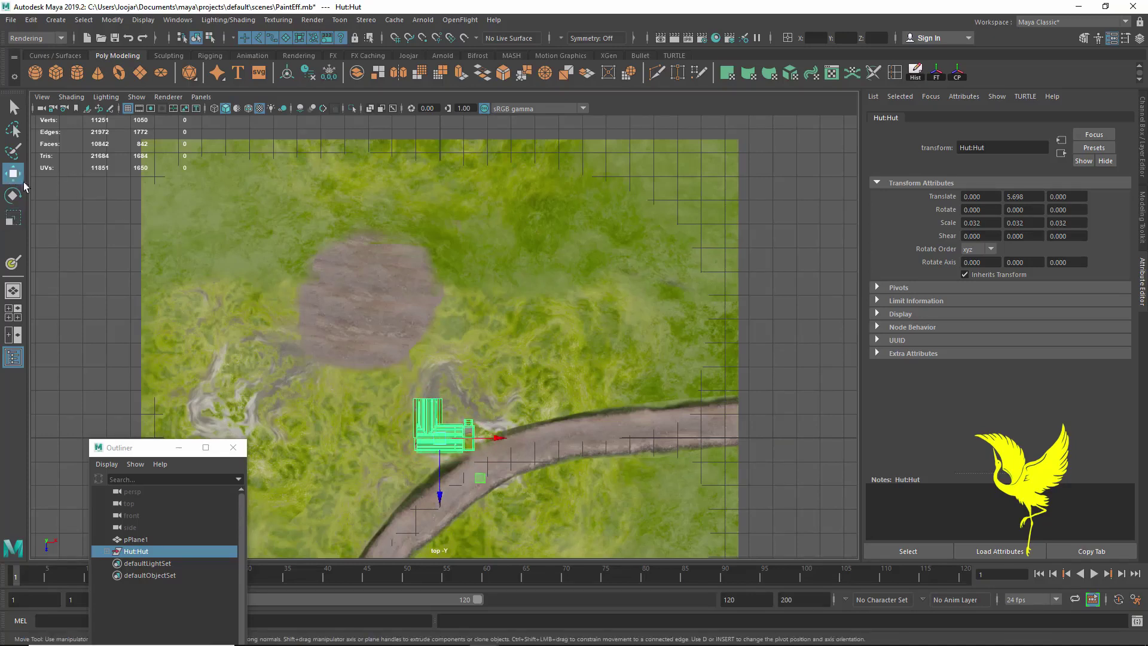
{"action": "left_click_drag", "start_coordinate": [480, 478], "coordinate": [402, 346]}
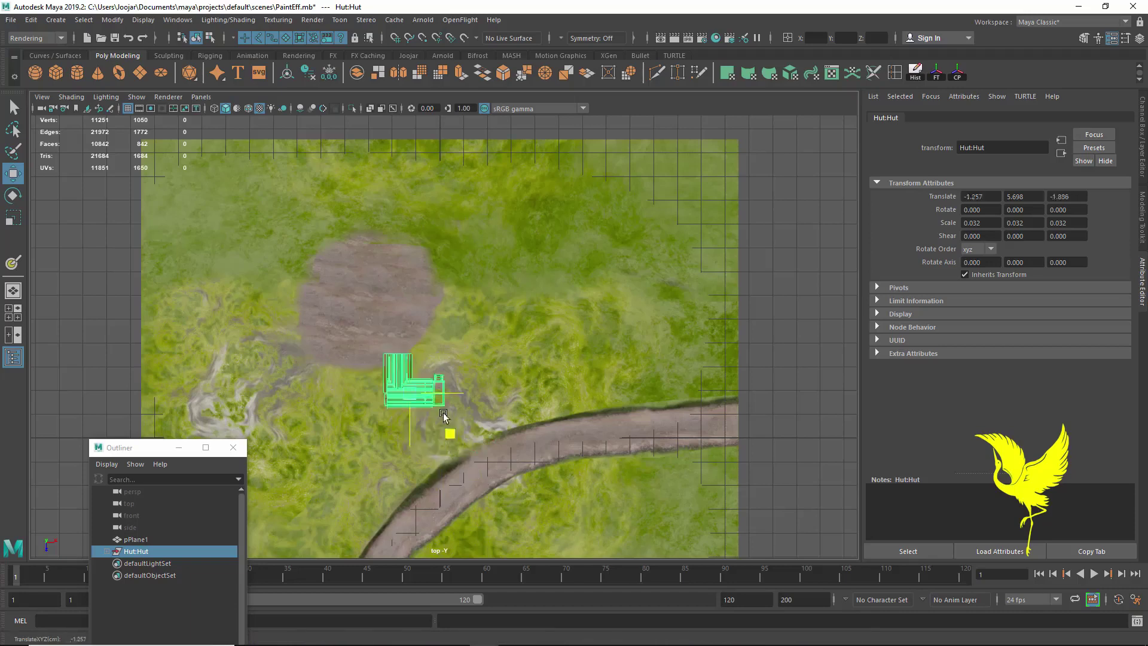
{"action": "left_click", "coordinate": [15, 195]}
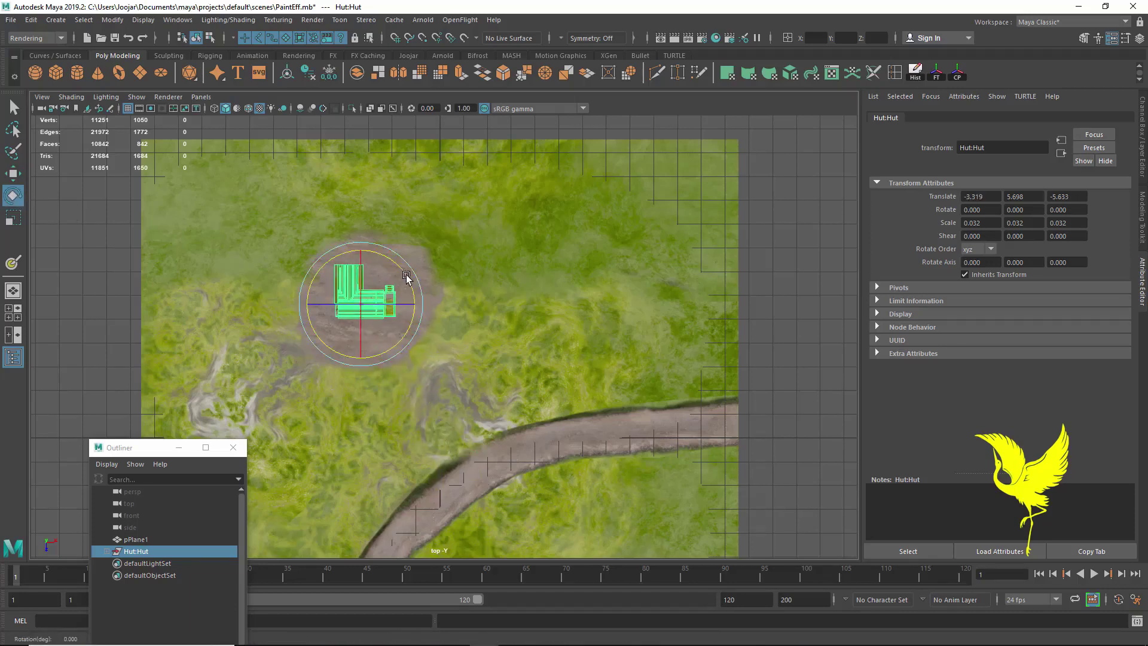
{"action": "left_click_drag", "start_coordinate": [406, 277], "coordinate": [379, 337]}
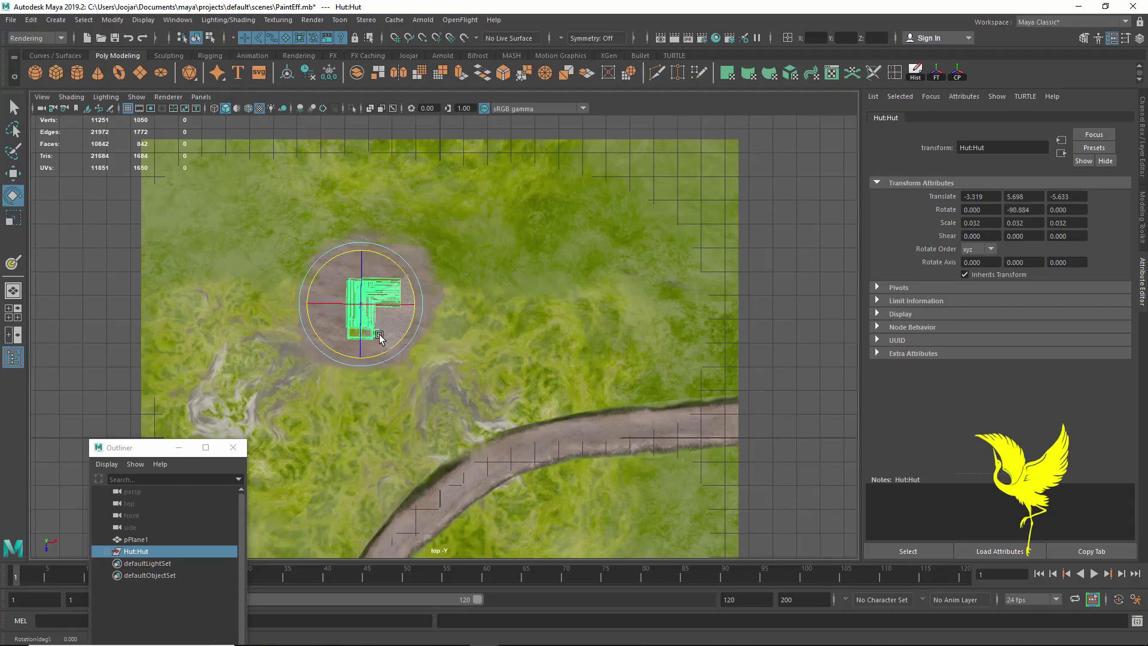
{"action": "left_click_drag", "start_coordinate": [379, 337], "coordinate": [406, 320]}
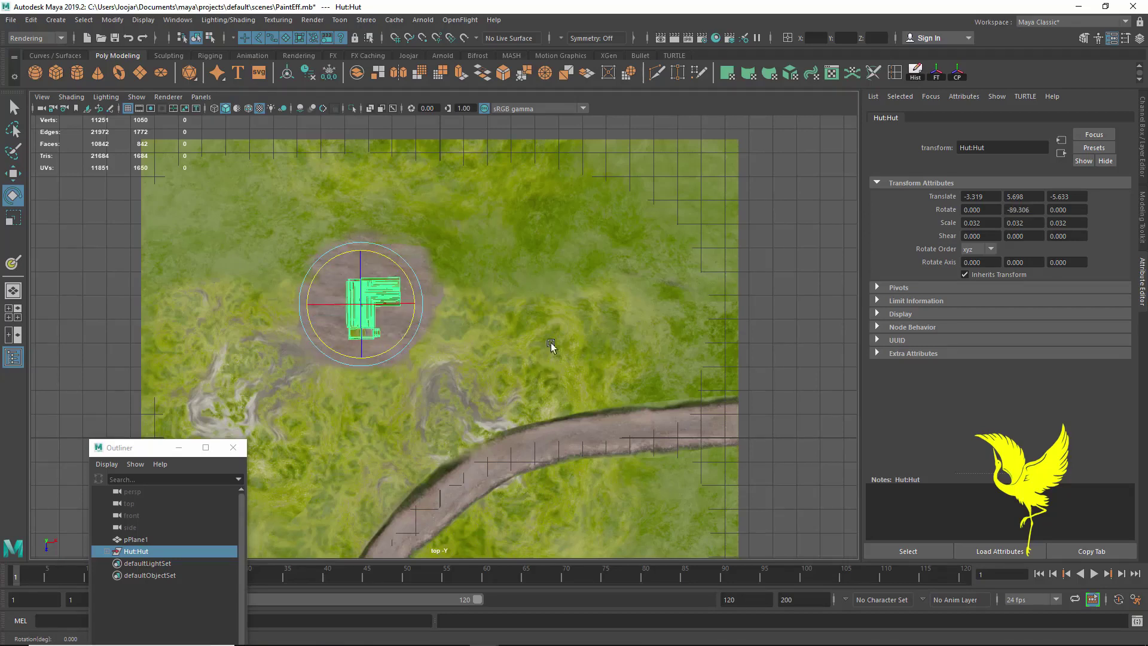
{"action": "key", "text": "space"}
{"action": "left_click_drag", "start_coordinate": [550, 345], "coordinate": [551, 323]}
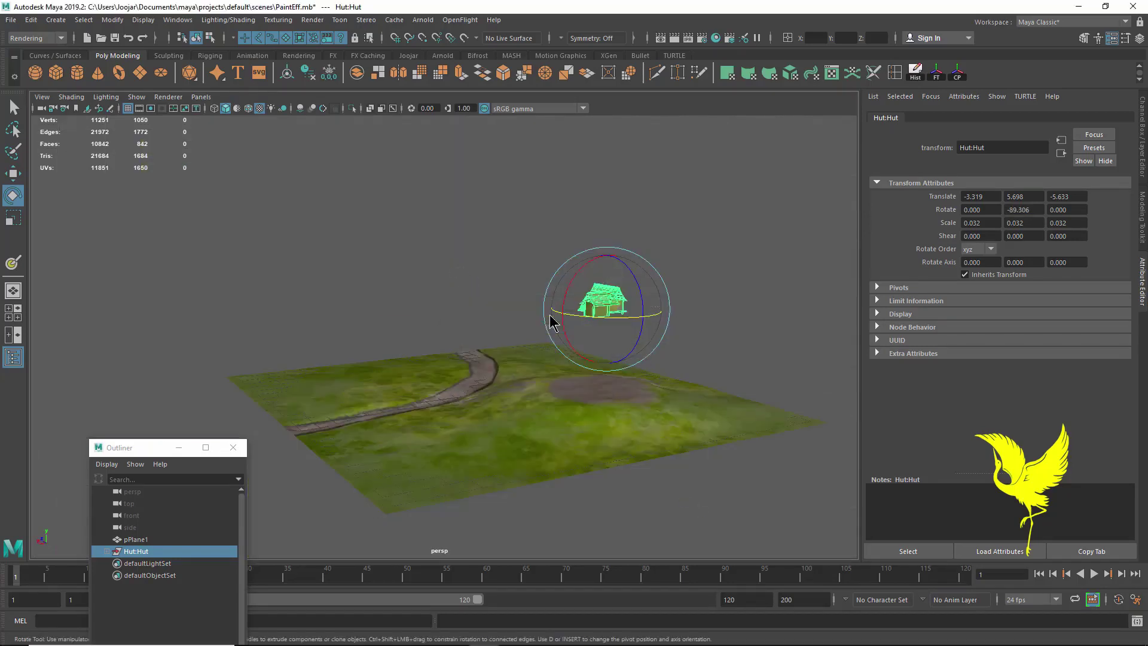
- Lower the hut down onto the hilltop in the perspective view
{"action": "scroll", "coordinate": [692, 430], "scroll_direction": "up", "scroll_amount": 3}
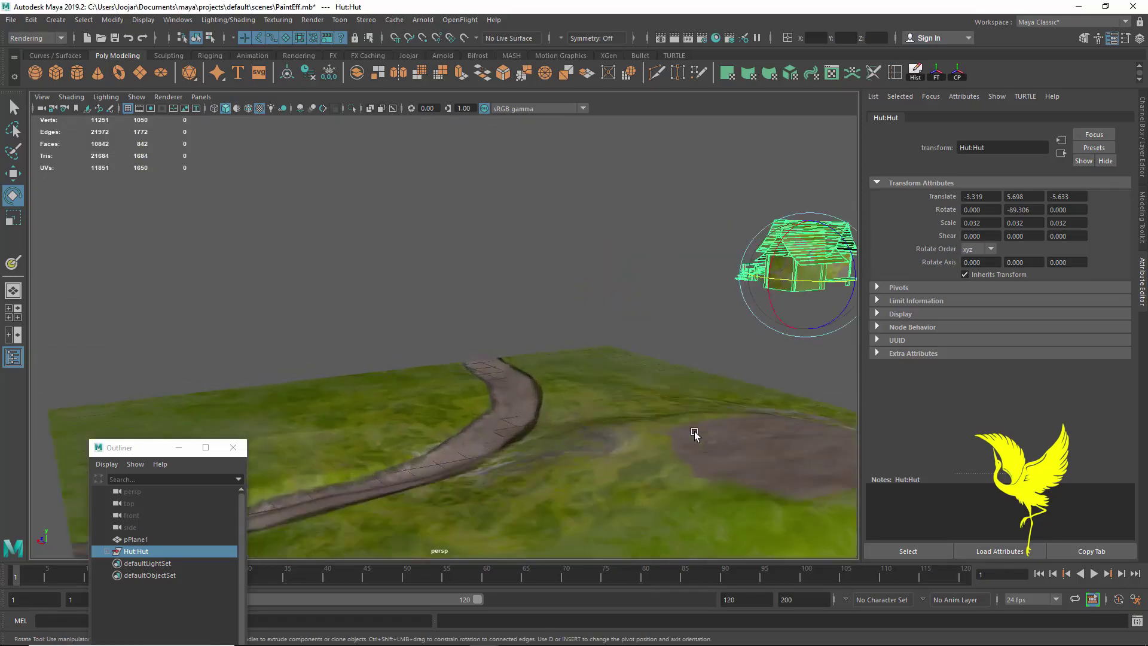
{"action": "scroll", "coordinate": [731, 435], "scroll_direction": "up", "scroll_amount": 2}
{"action": "left_click_drag", "start_coordinate": [730, 435], "coordinate": [573, 393], "text": "alt"}
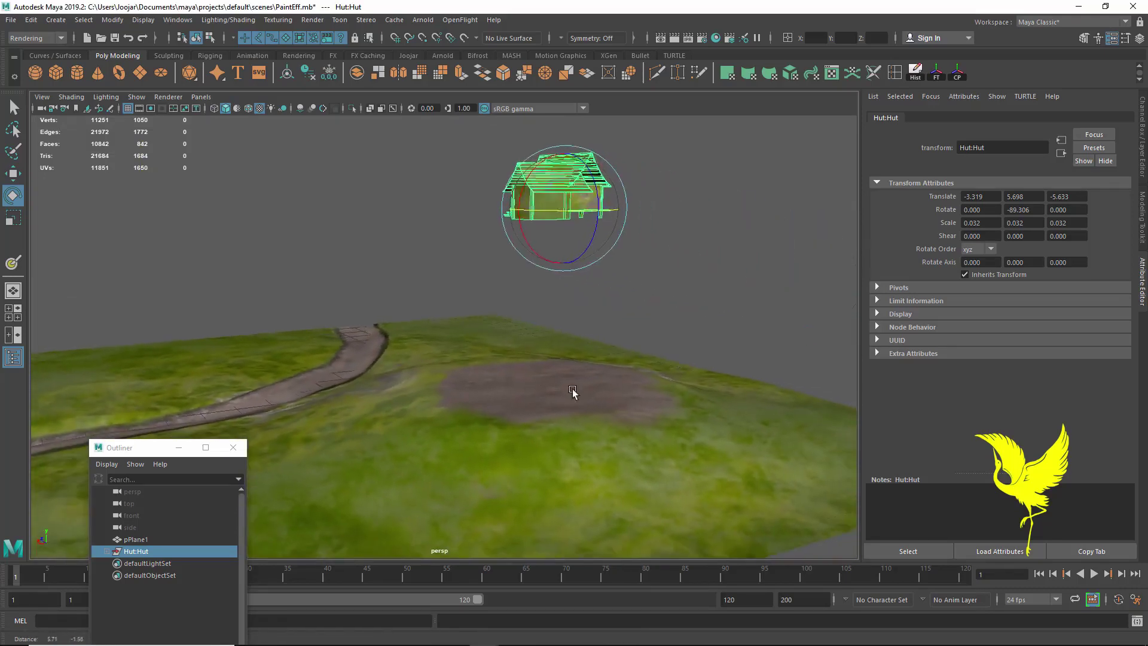
{"action": "left_click", "coordinate": [13, 174]}
{"action": "left_click_drag", "start_coordinate": [565, 156], "coordinate": [569, 324]}
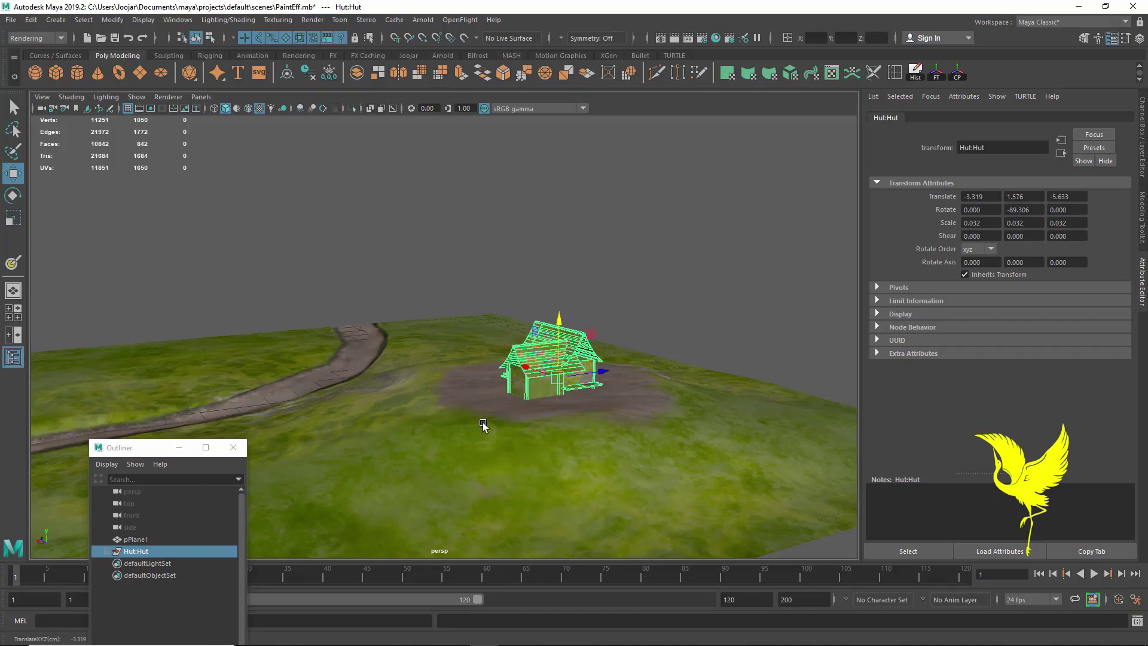
{"action": "mouse_move", "coordinate": [482, 422]}
{"action": "left_mouse_down", "text": "alt"}
{"action": "mouse_move", "coordinate": [507, 361]}
{"action": "mouse_move", "coordinate": [437, 437]}
{"action": "left_mouse_up", "text": "alt"}
{"action": "left_click_drag", "start_coordinate": [519, 419], "coordinate": [572, 471], "text": "alt"}
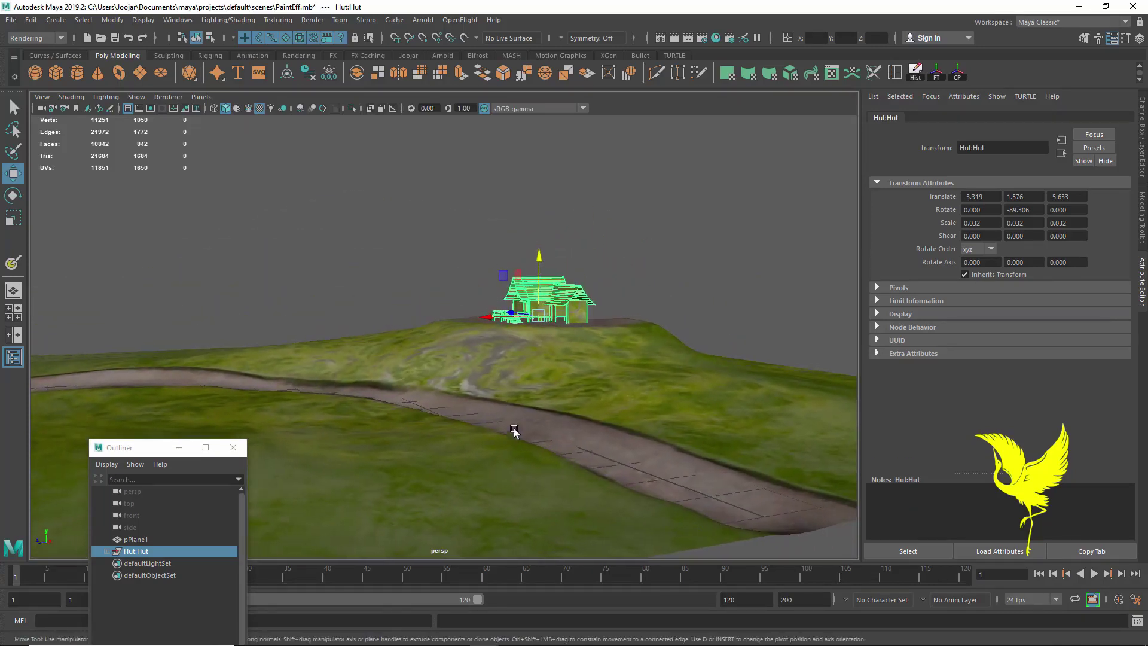
- Inspect the placed hut, then reselect it and bring up its material options
{"action": "left_click", "coordinate": [376, 299]}
{"action": "mouse_move", "coordinate": [690, 389]}
{"action": "left_mouse_down", "text": "alt"}
{"action": "mouse_move", "coordinate": [609, 336]}
{"action": "mouse_move", "coordinate": [391, 478]}
{"action": "left_mouse_up", "text": "alt"}
{"action": "left_click", "coordinate": [149, 550]}
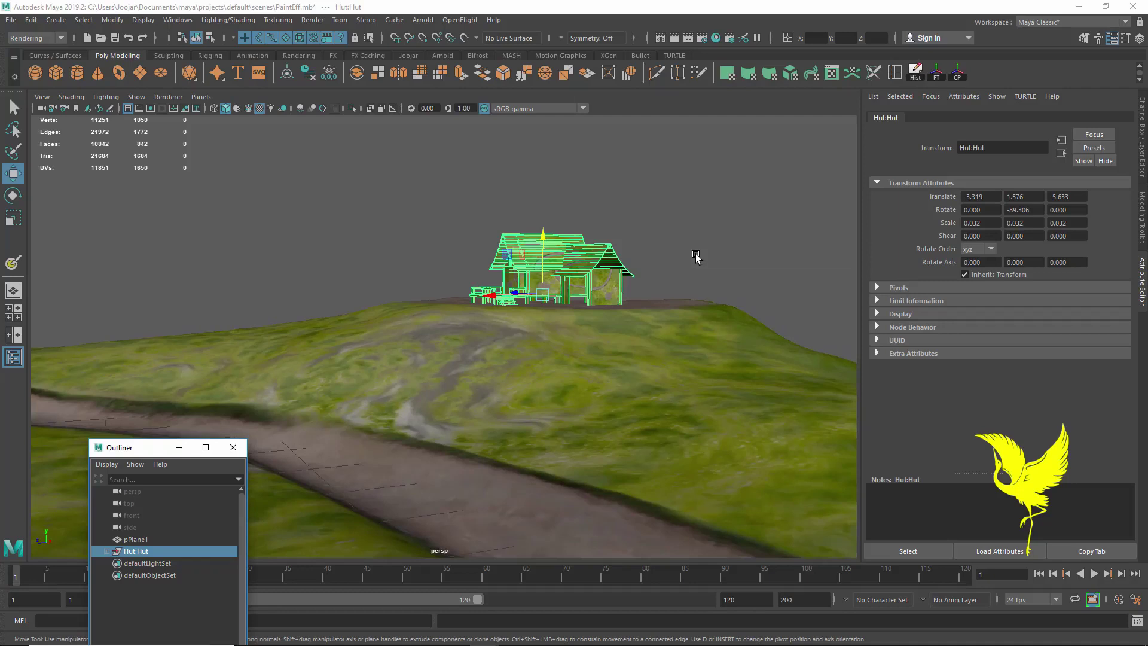
{"action": "scroll", "coordinate": [699, 275], "scroll_direction": "up", "scroll_amount": 2}
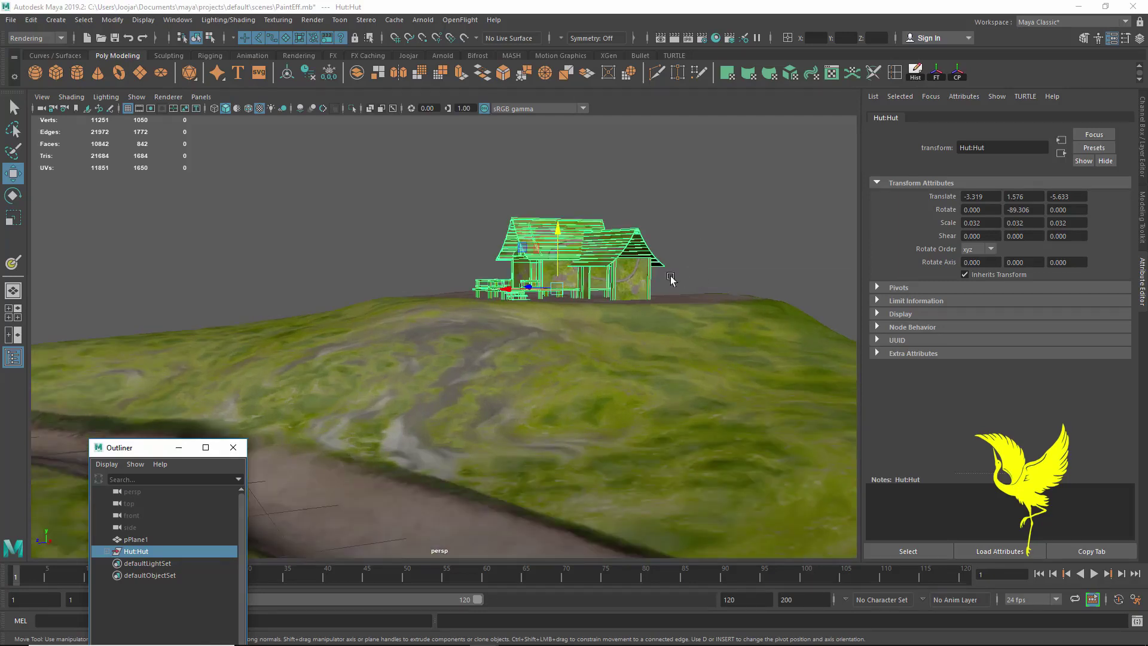
{"action": "right_click_drag", "start_coordinate": [588, 267], "coordinate": [595, 574]}
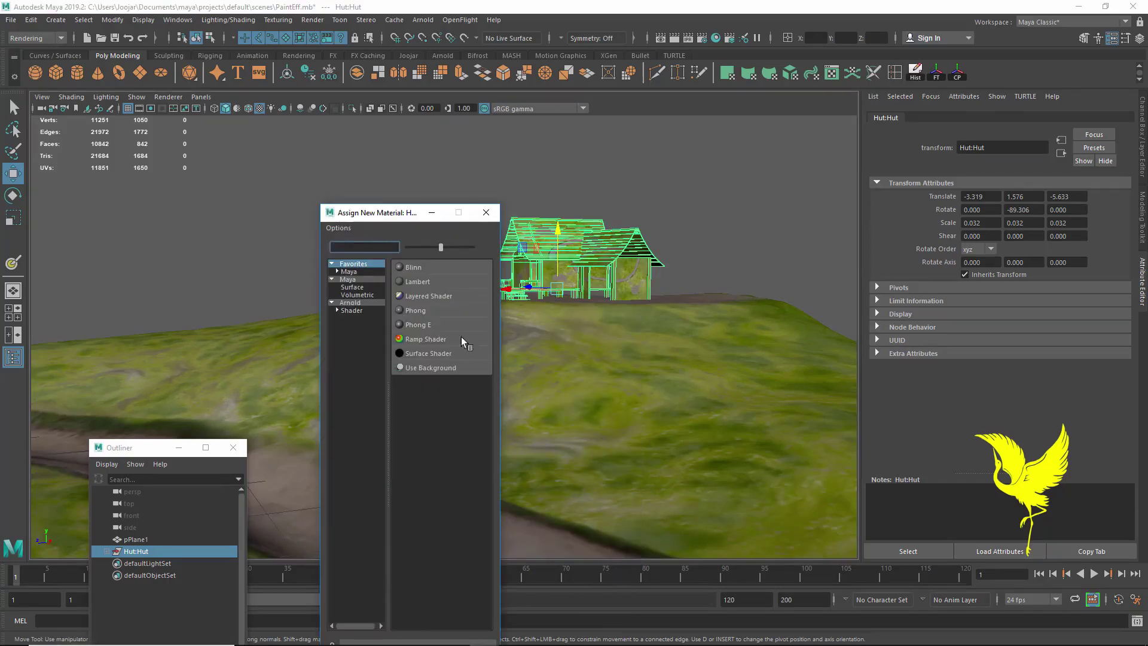
- Assign a new grey Lambert material to the hut, then select the terrain plane pPlane1
{"action": "left_click", "coordinate": [414, 283]}
{"action": "left_click", "coordinate": [392, 249]}
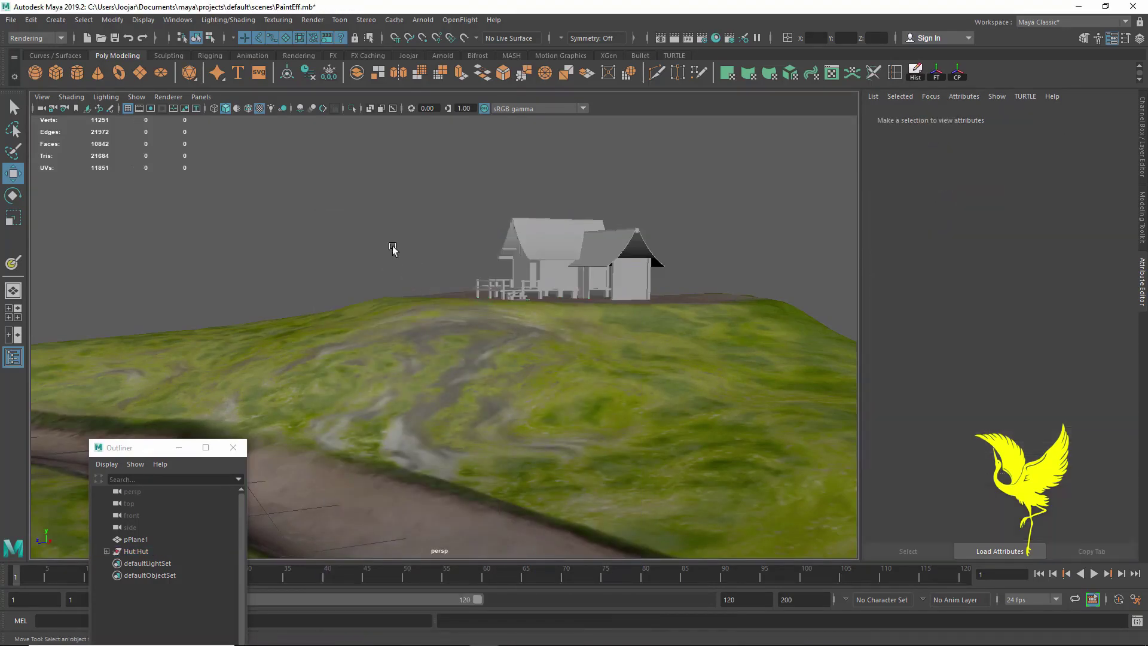
{"action": "mouse_move", "coordinate": [628, 379]}
{"action": "left_mouse_down", "text": "alt"}
{"action": "mouse_move", "coordinate": [604, 417]}
{"action": "mouse_move", "coordinate": [630, 410]}
{"action": "mouse_move", "coordinate": [656, 425]}
{"action": "mouse_move", "coordinate": [668, 459]}
{"action": "mouse_move", "coordinate": [648, 440]}
{"action": "left_mouse_up", "text": "alt"}
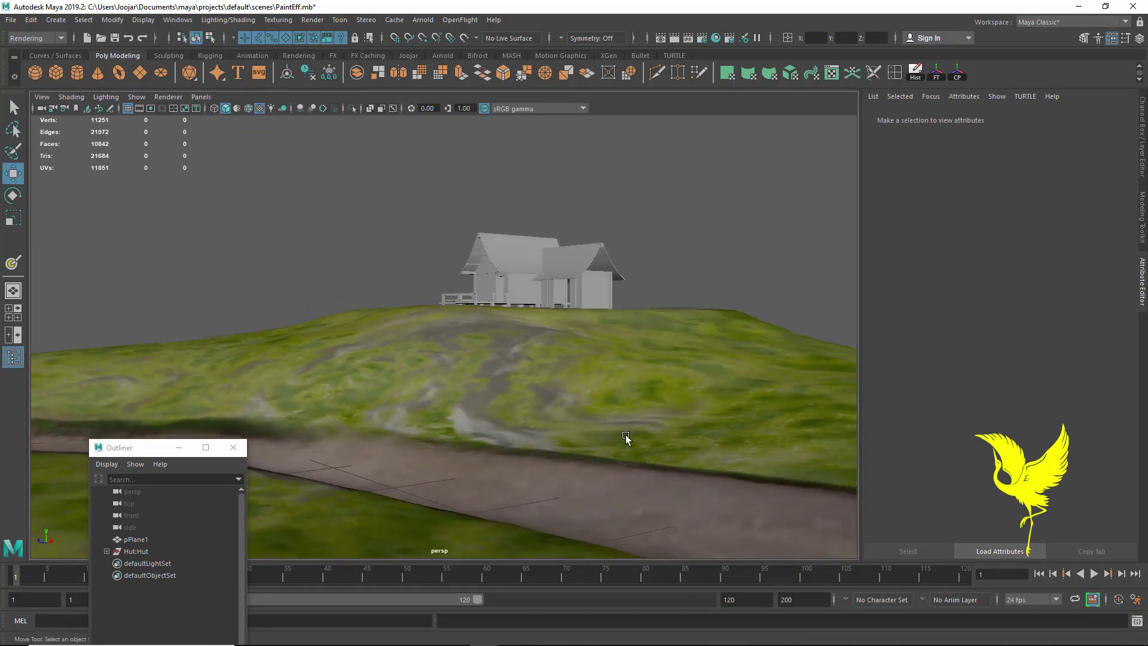
{"action": "left_click", "coordinate": [611, 416]}
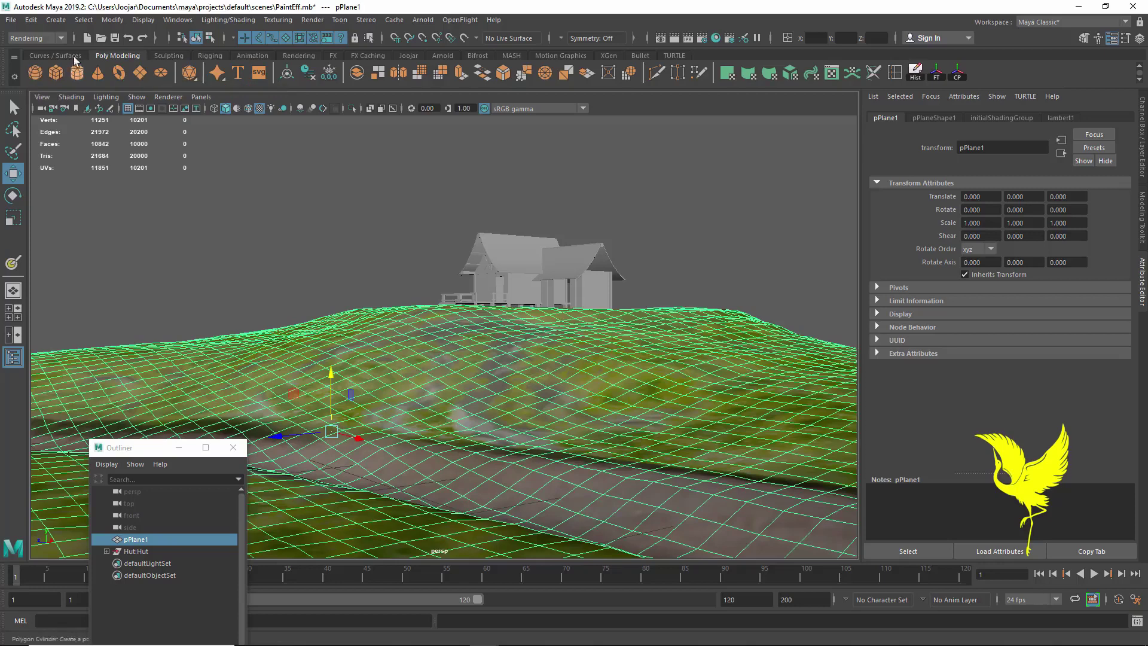
- Switch to the Modeling menu set and open the Paint Effects brush browser, moved aside
{"action": "left_click", "coordinate": [62, 38]}
{"action": "left_click", "coordinate": [24, 51]}
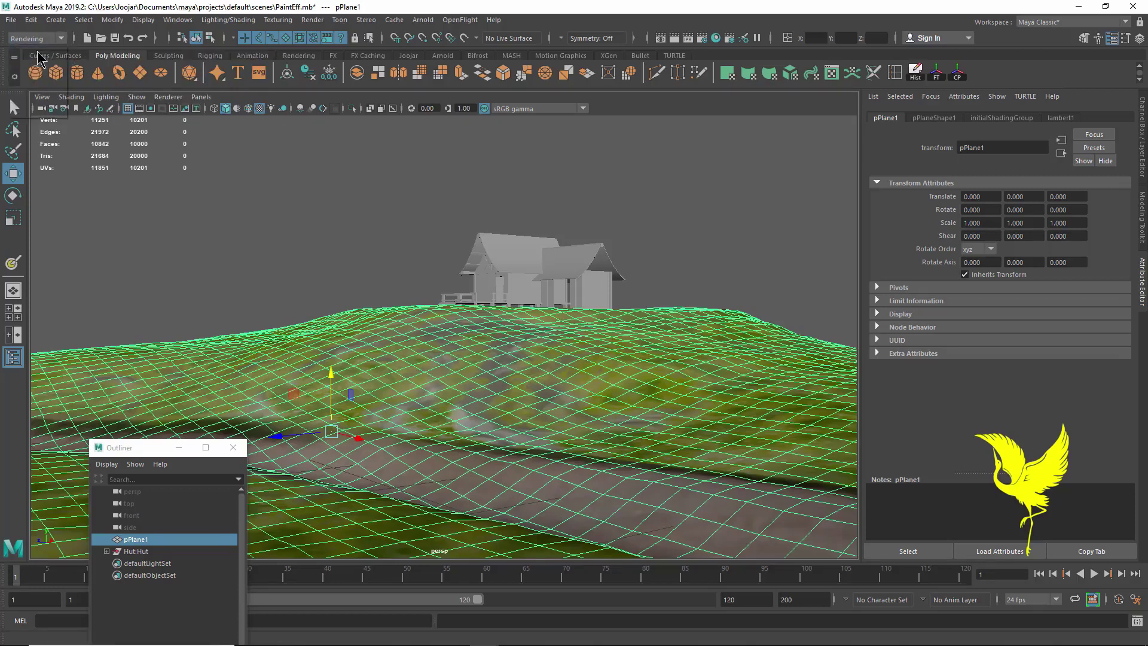
{"action": "left_click", "coordinate": [487, 20]}
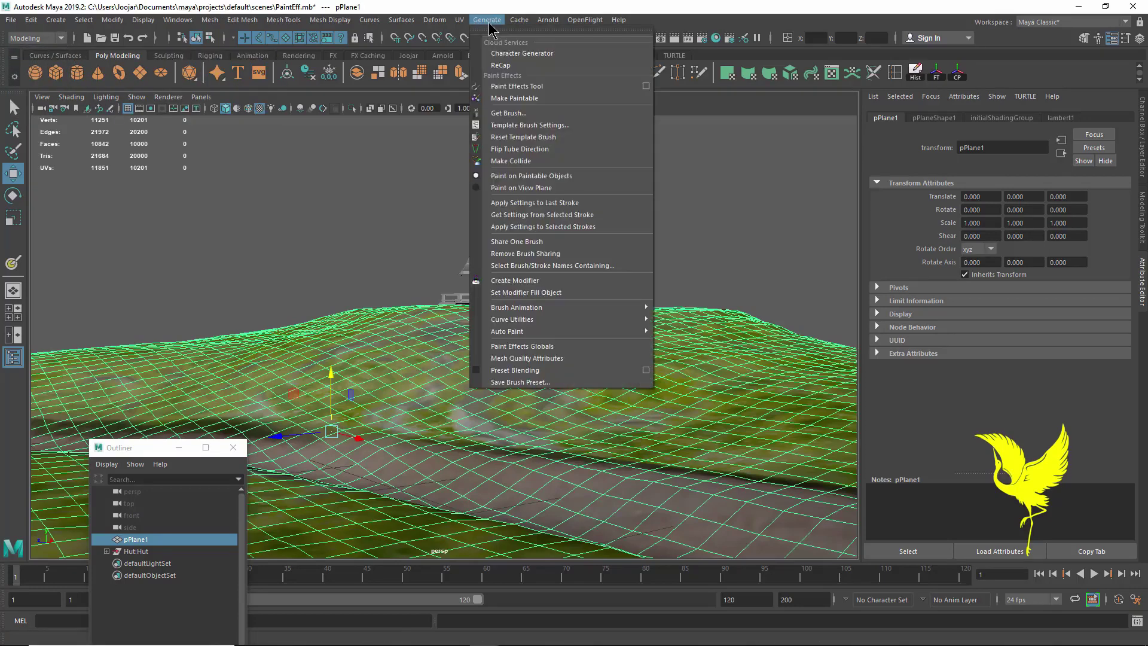
{"action": "left_click", "coordinate": [512, 115]}
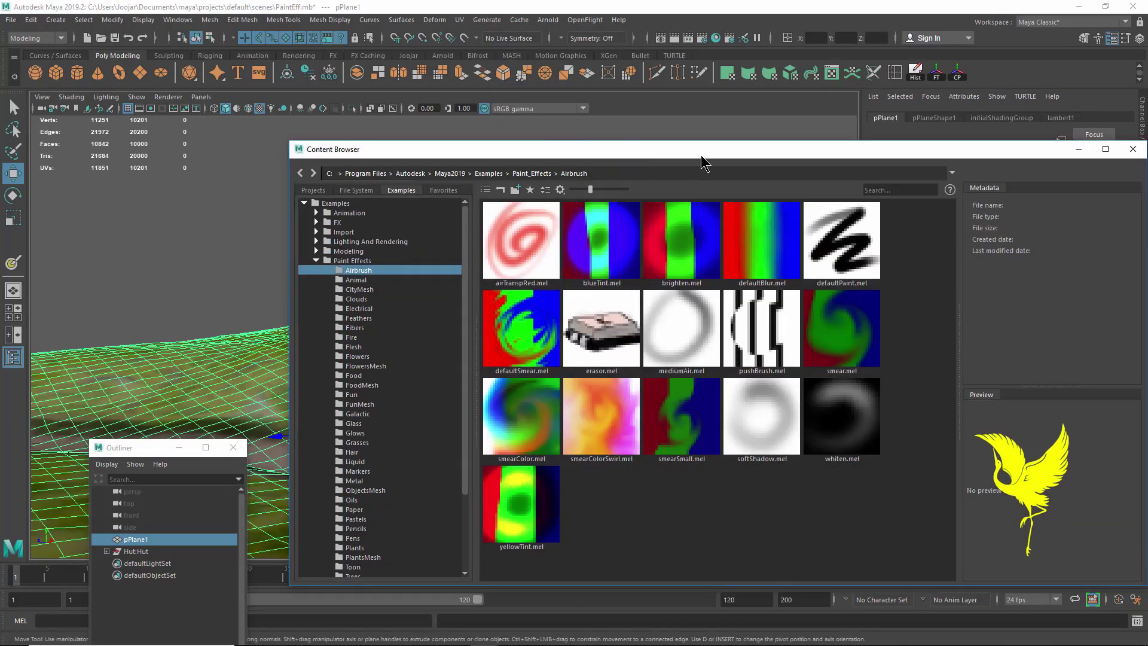
{"action": "left_click_drag", "start_coordinate": [701, 155], "coordinate": [650, 179]}
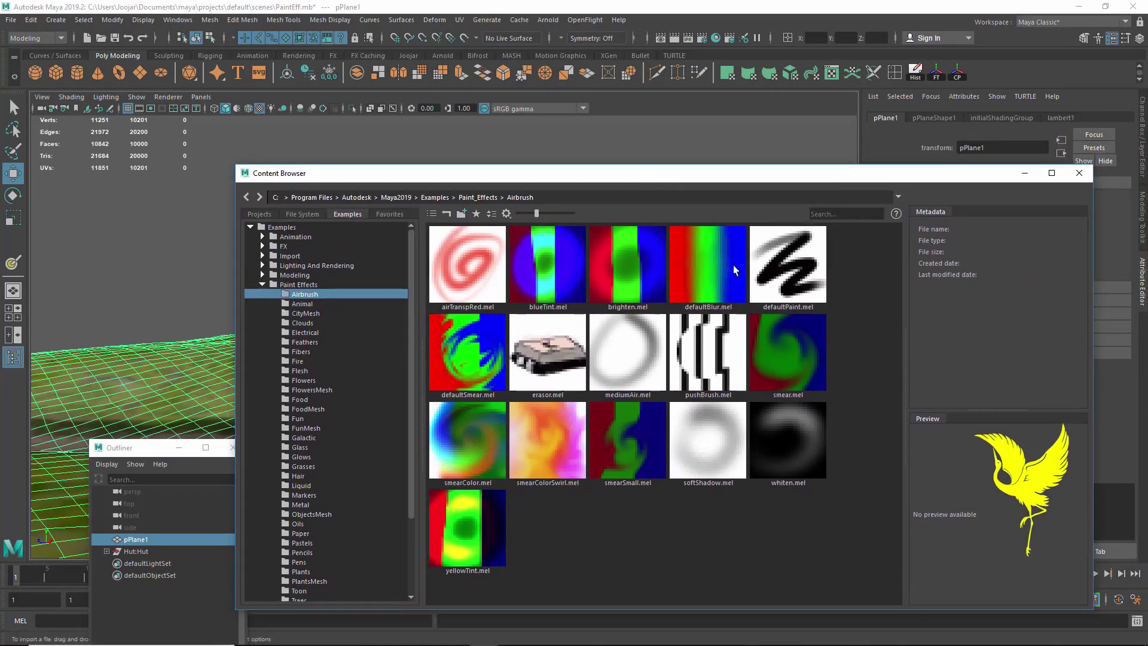
{"action": "left_click_drag", "start_coordinate": [1095, 394], "coordinate": [948, 394]}
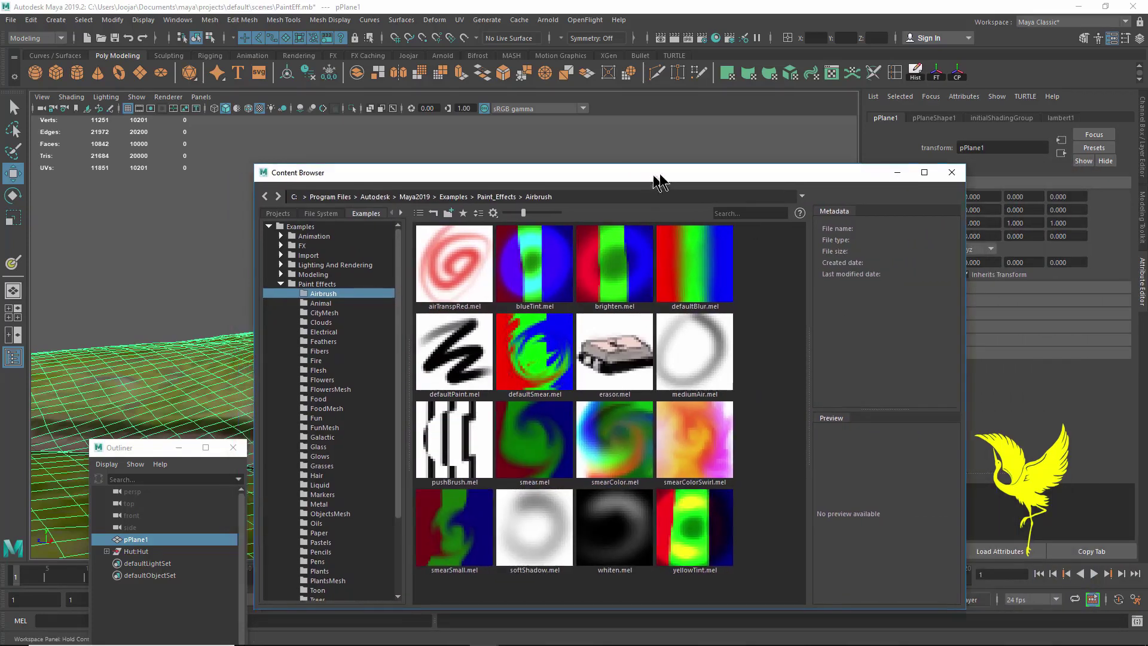
{"action": "left_click_drag", "start_coordinate": [626, 181], "coordinate": [692, 166]}
- Load grassWindWide from the Grasses example brushes and minimize the browser
{"action": "left_click", "coordinate": [369, 290]}
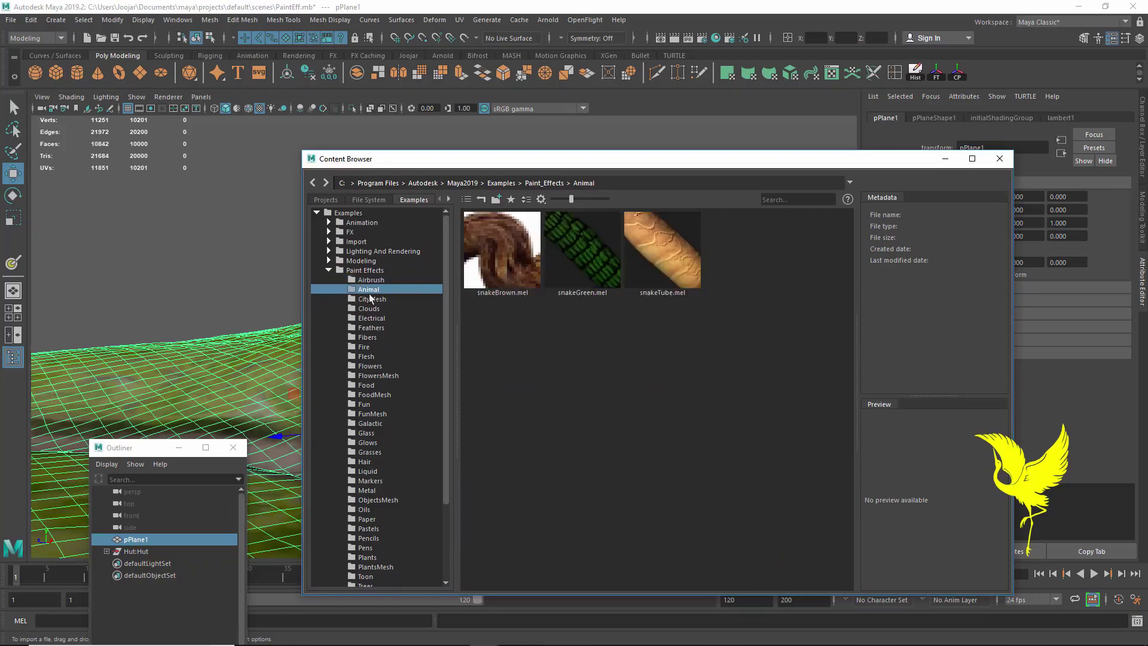
{"action": "left_click", "coordinate": [371, 301]}
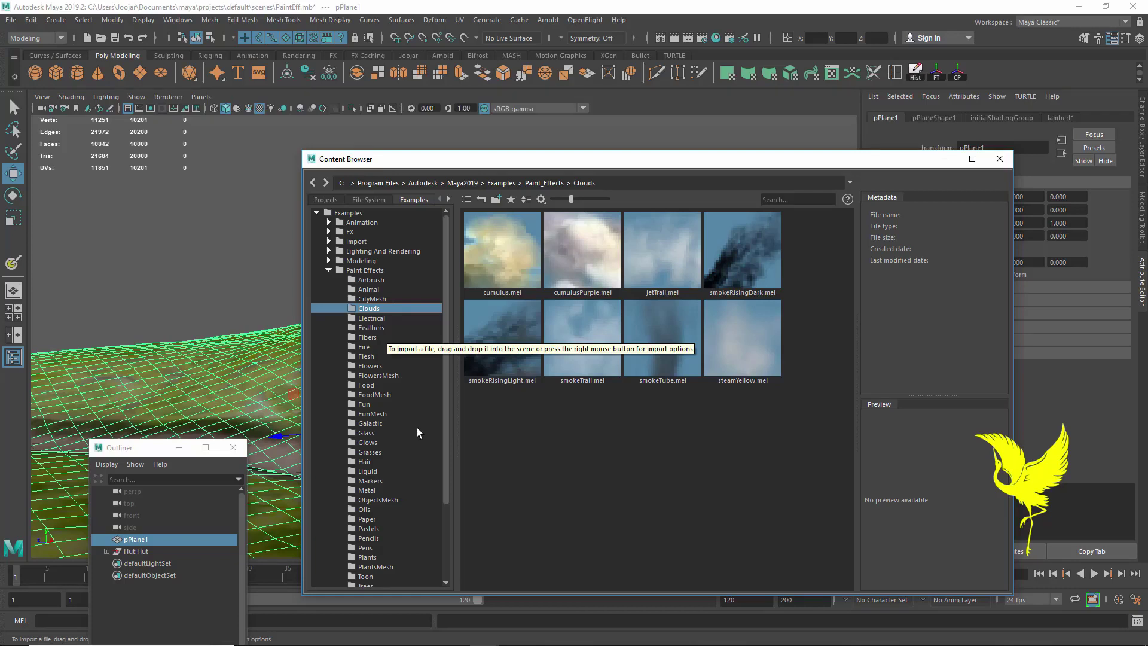
{"action": "left_click", "coordinate": [367, 453]}
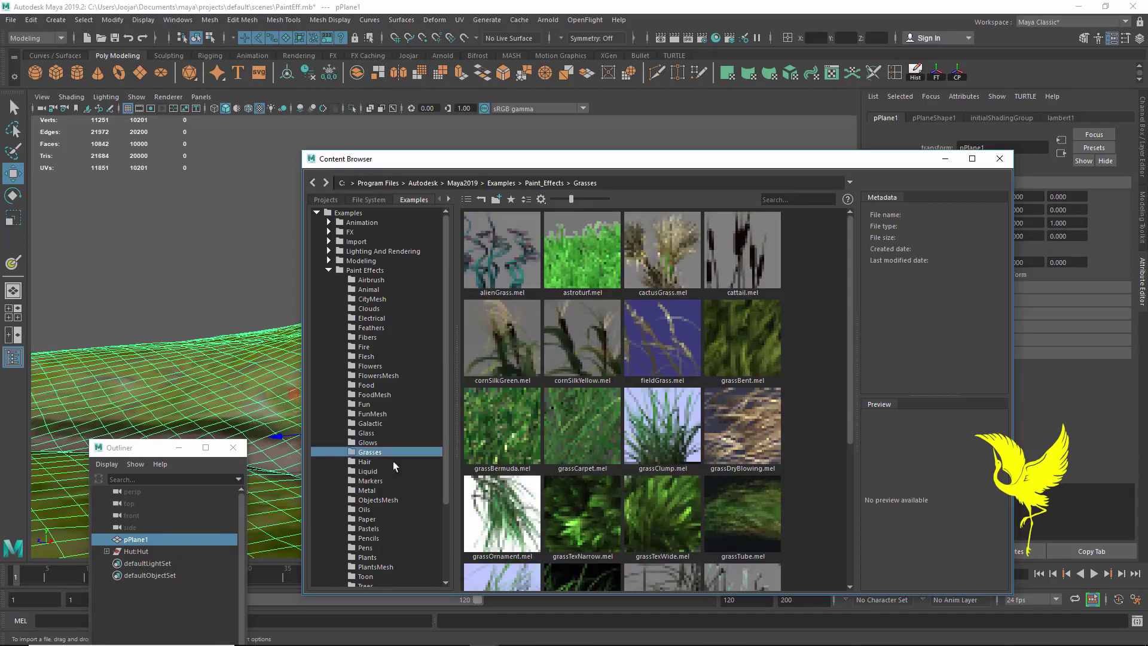
{"action": "scroll", "coordinate": [571, 415], "scroll_direction": "down", "scroll_amount": 3}
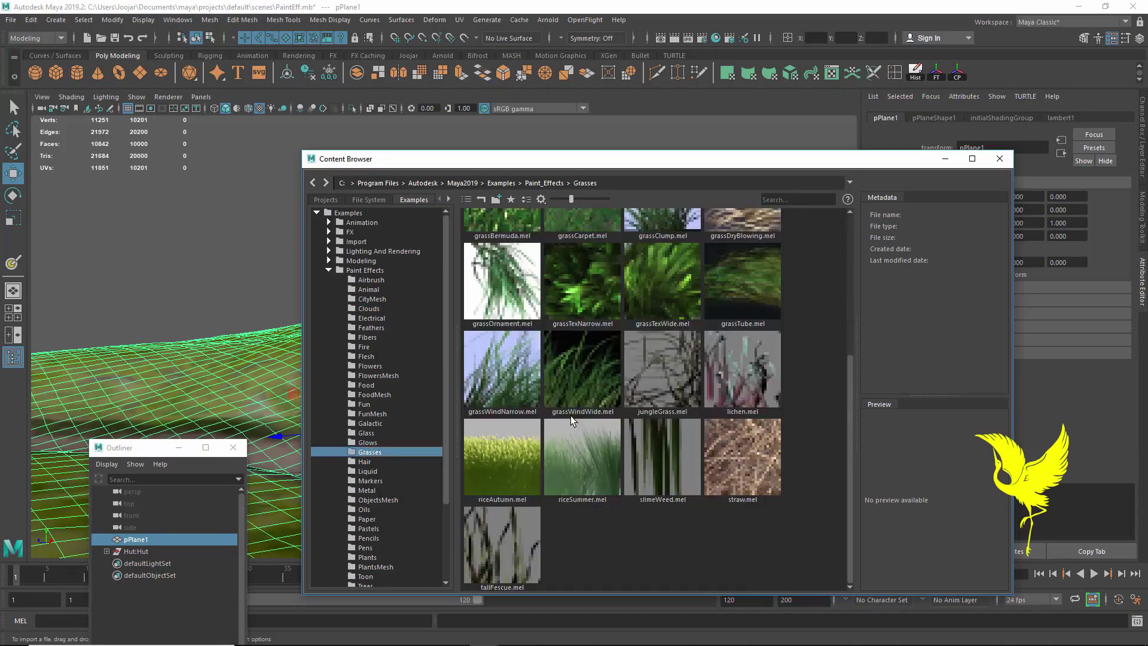
{"action": "left_click", "coordinate": [587, 372]}
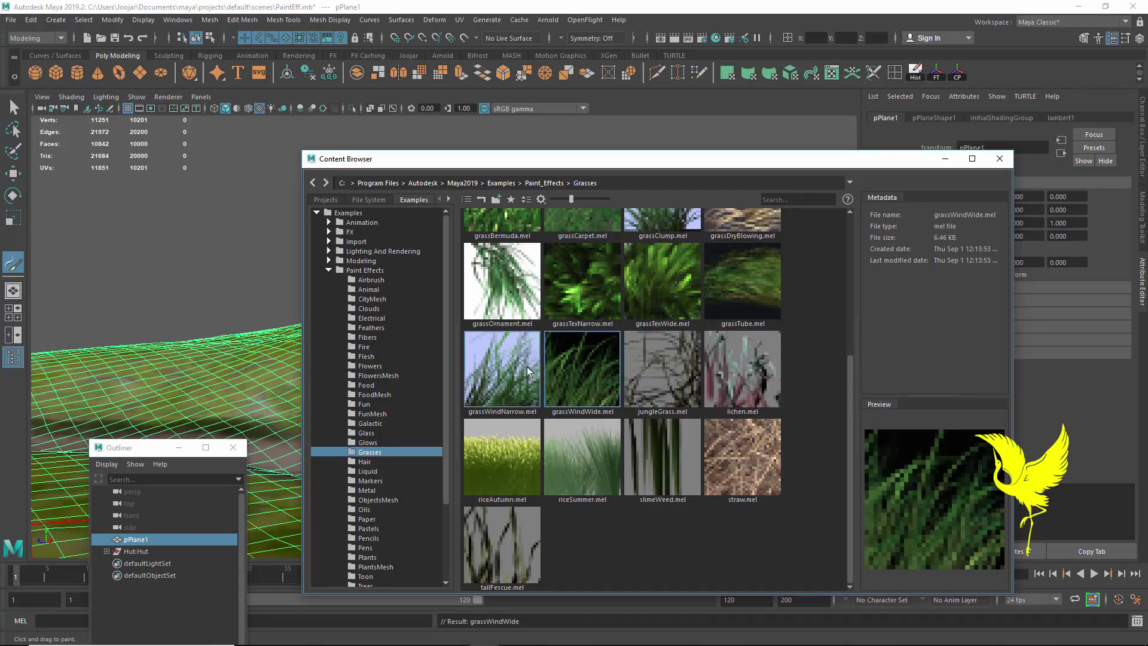
{"action": "left_click", "coordinate": [945, 159]}
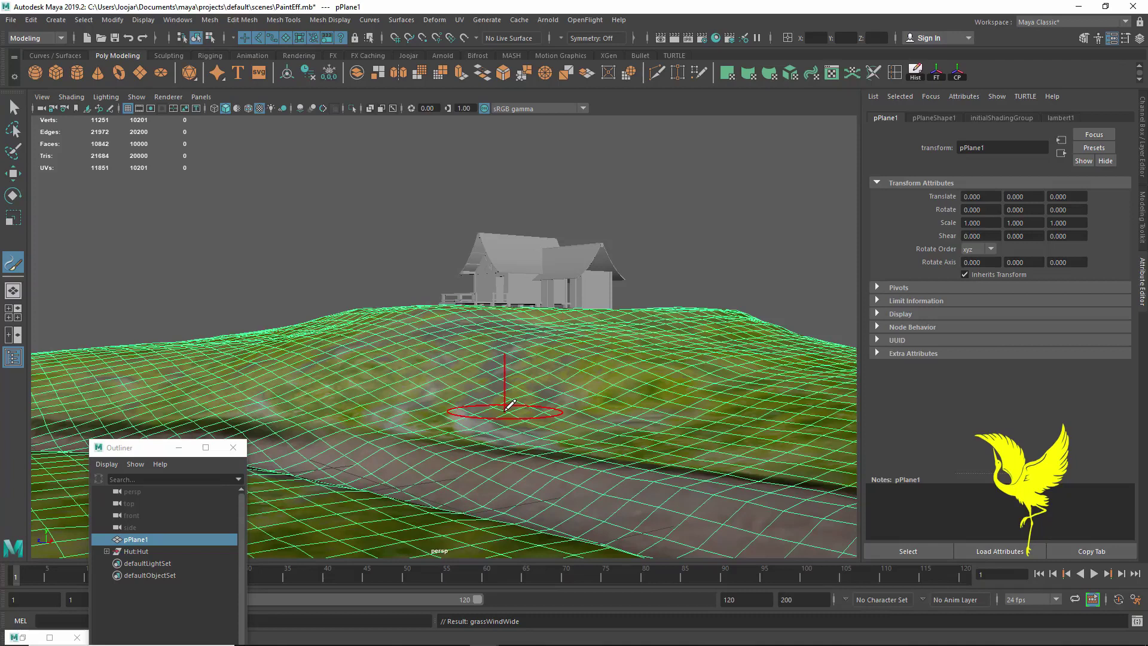
- Paint three grassWindWide strokes across the slope below the hut, tumbling the view between them
{"action": "left_click_drag", "start_coordinate": [504, 404], "coordinate": [412, 403]}
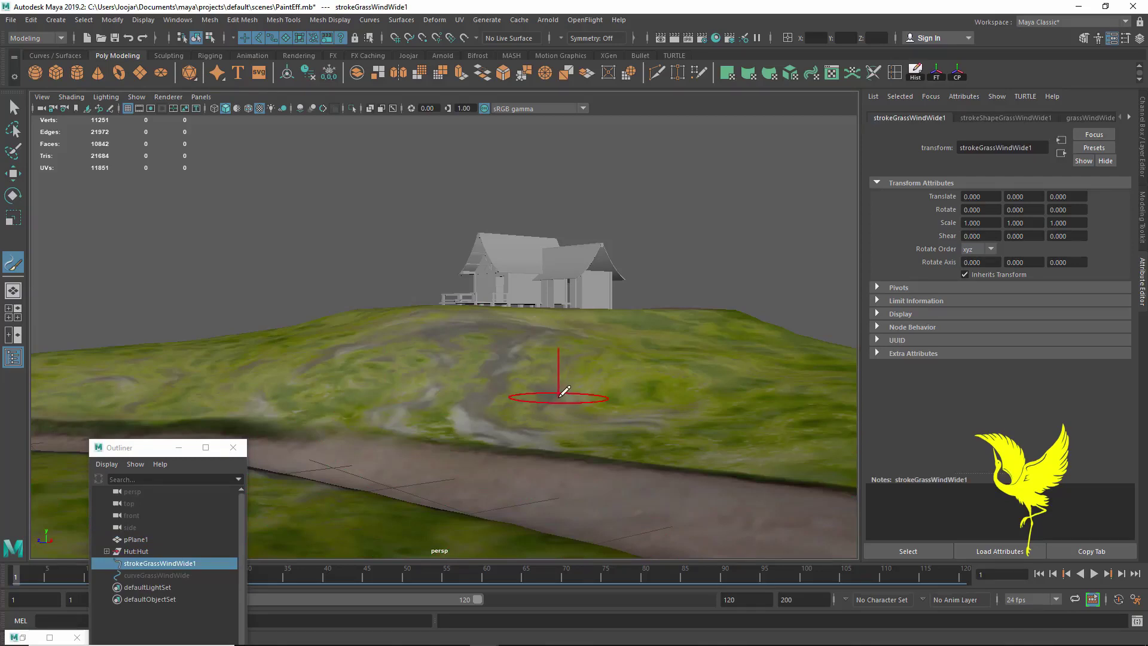
{"action": "scroll", "coordinate": [583, 410], "scroll_direction": "up", "scroll_amount": 2}
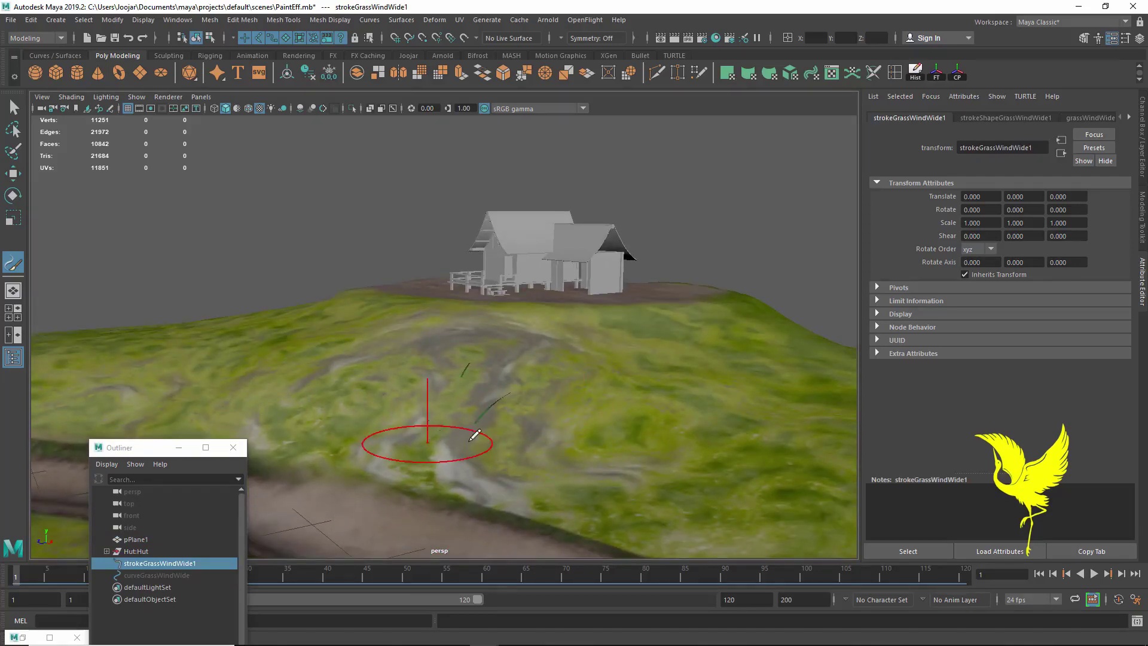
{"action": "left_click_drag", "start_coordinate": [470, 439], "coordinate": [516, 436]}
{"action": "left_click_drag", "start_coordinate": [605, 430], "coordinate": [643, 429]}
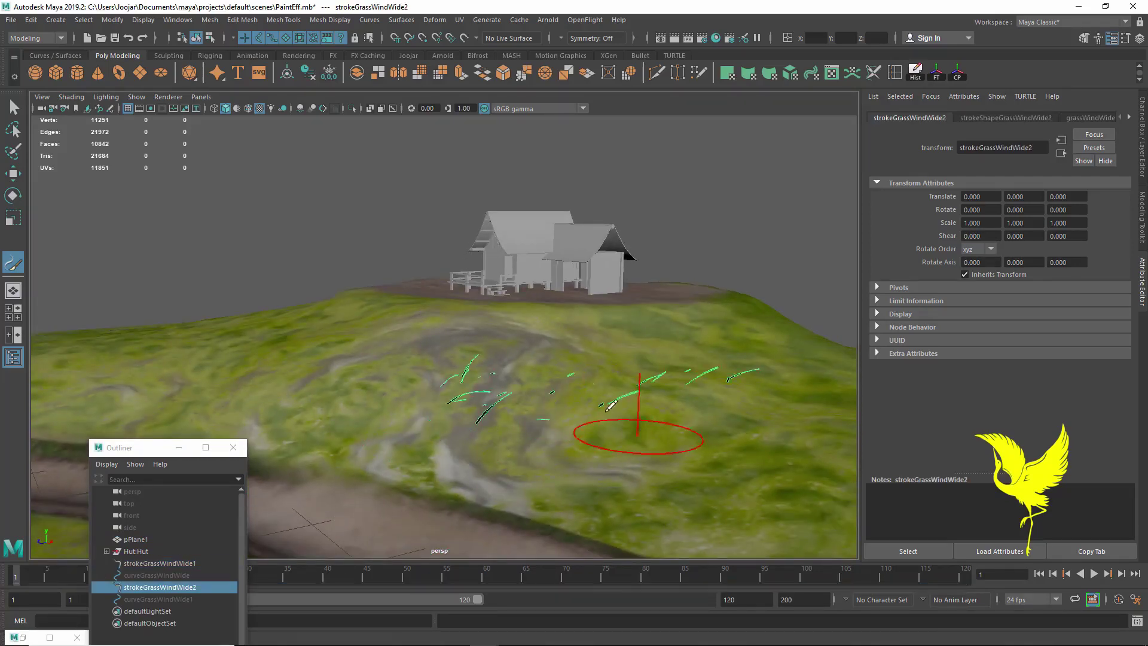
{"action": "middle_click_drag", "start_coordinate": [621, 474], "coordinate": [576, 471], "text": "alt"}
{"action": "left_click_drag", "start_coordinate": [577, 471], "coordinate": [577, 477], "text": "alt"}
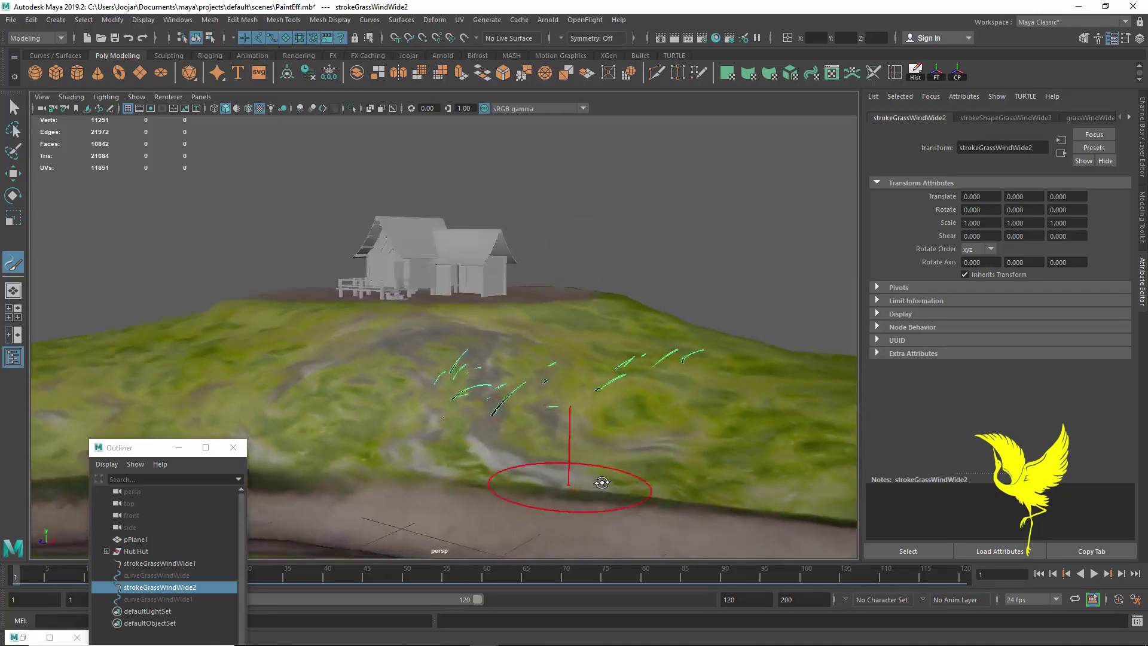
{"action": "left_click_drag", "start_coordinate": [357, 440], "coordinate": [695, 430]}
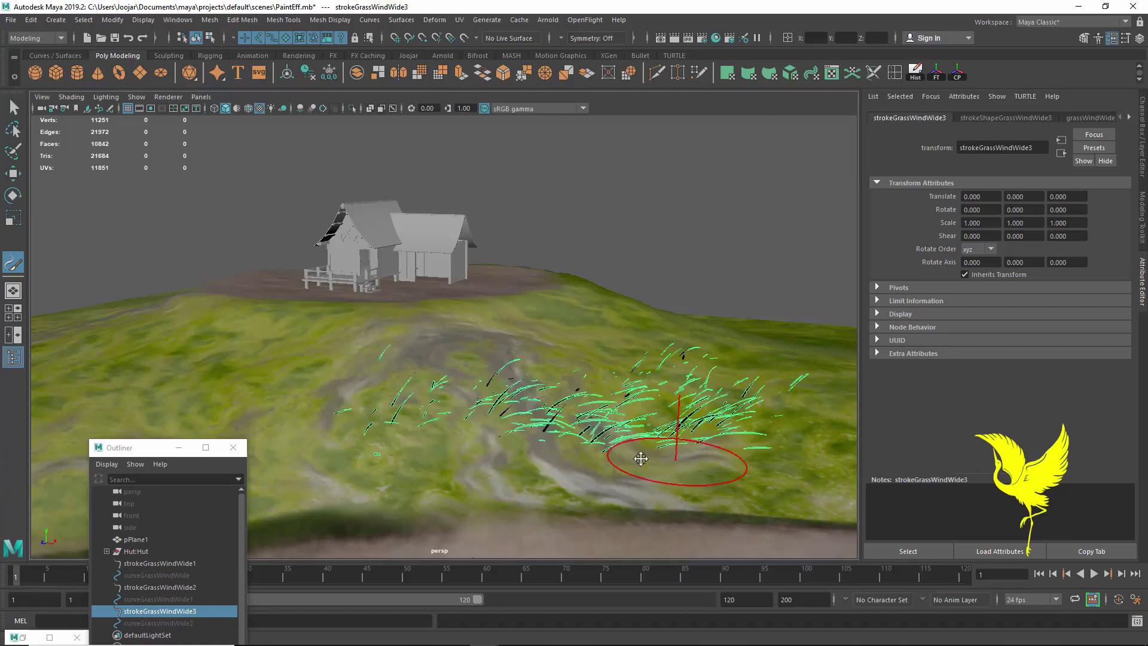
{"action": "left_click_drag", "start_coordinate": [688, 462], "coordinate": [594, 469], "text": "alt"}
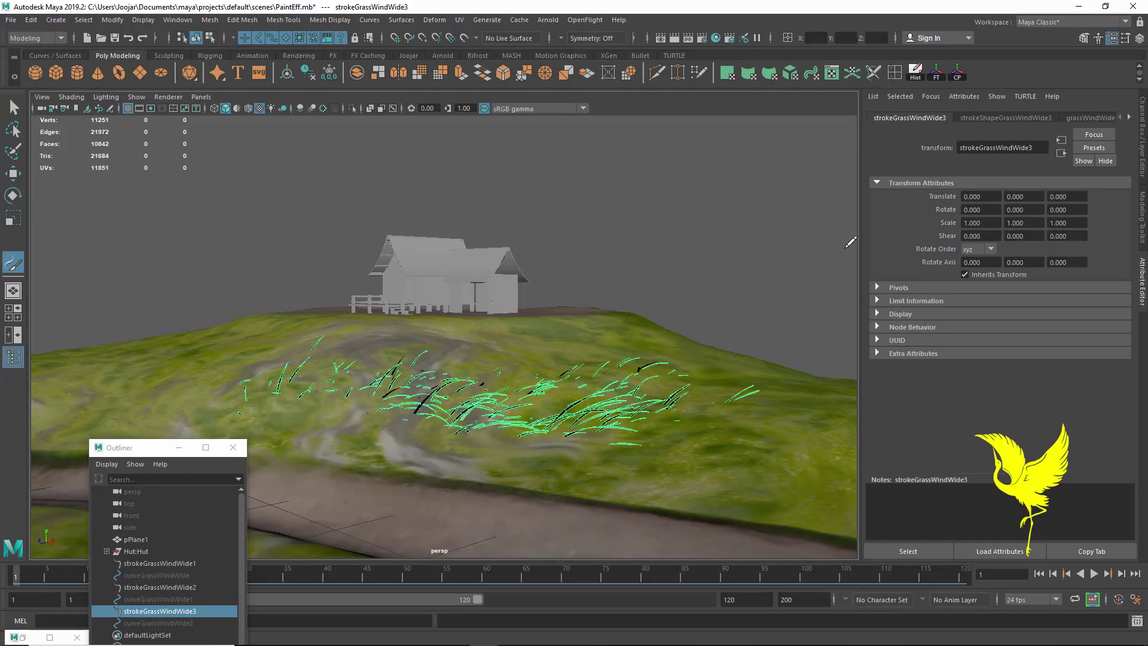
{"action": "left_click", "coordinate": [1000, 117]}
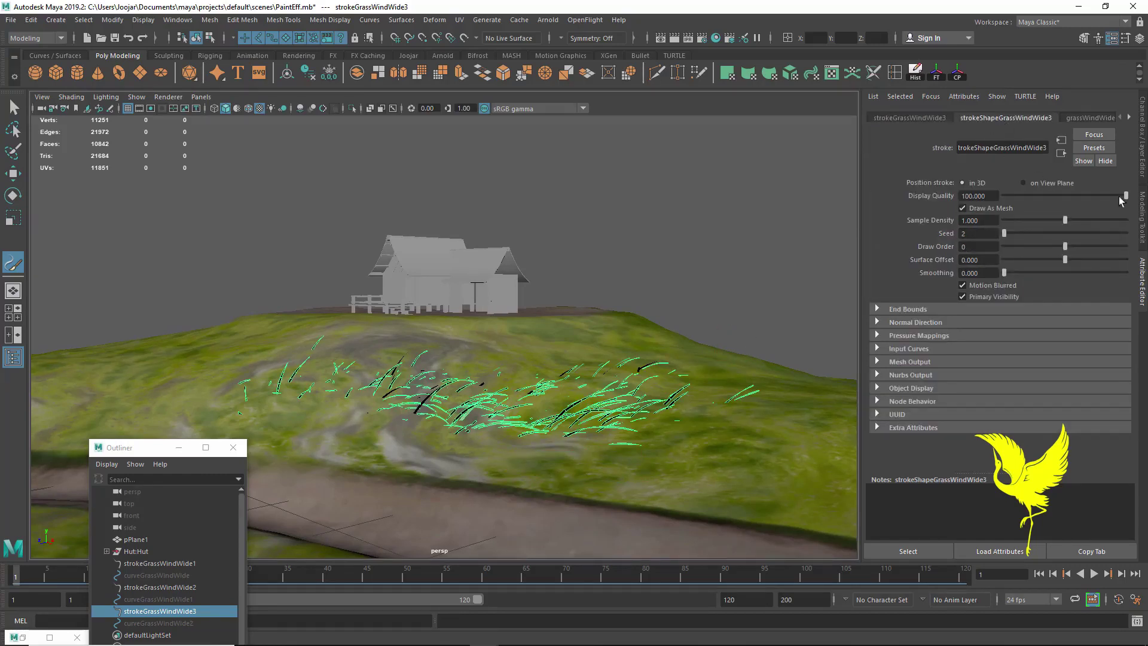
- Lower the third stroke's display quality to about 73 and shrink grassWindWide3's global scale
{"action": "left_click_drag", "start_coordinate": [1113, 197], "coordinate": [1092, 200]}
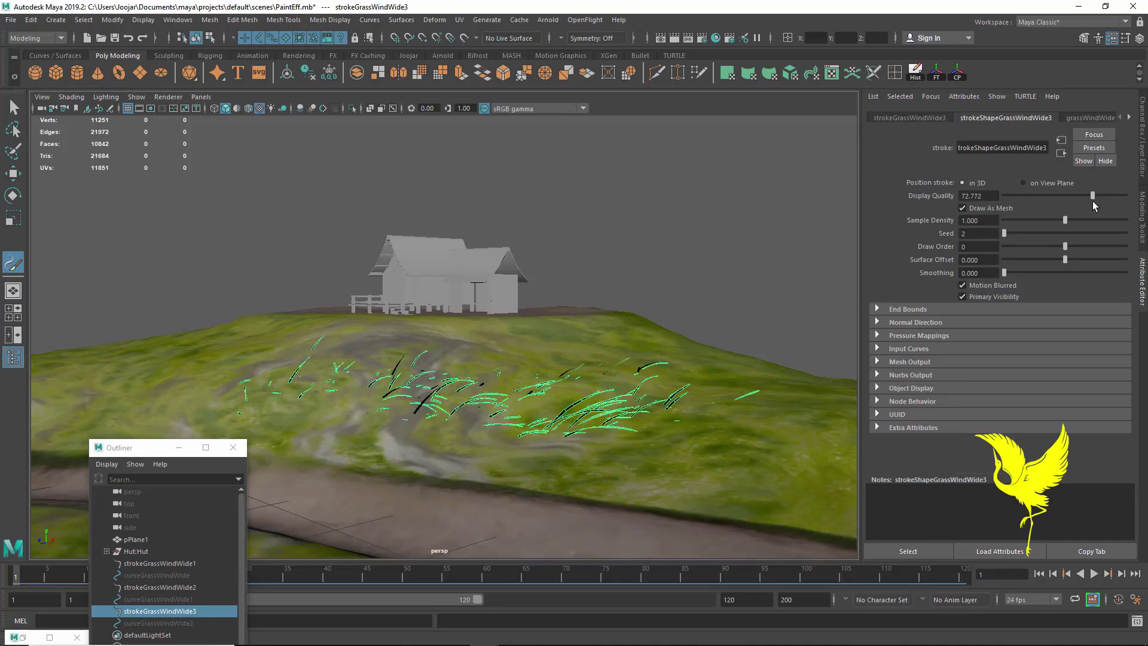
{"action": "left_click", "coordinate": [1086, 119]}
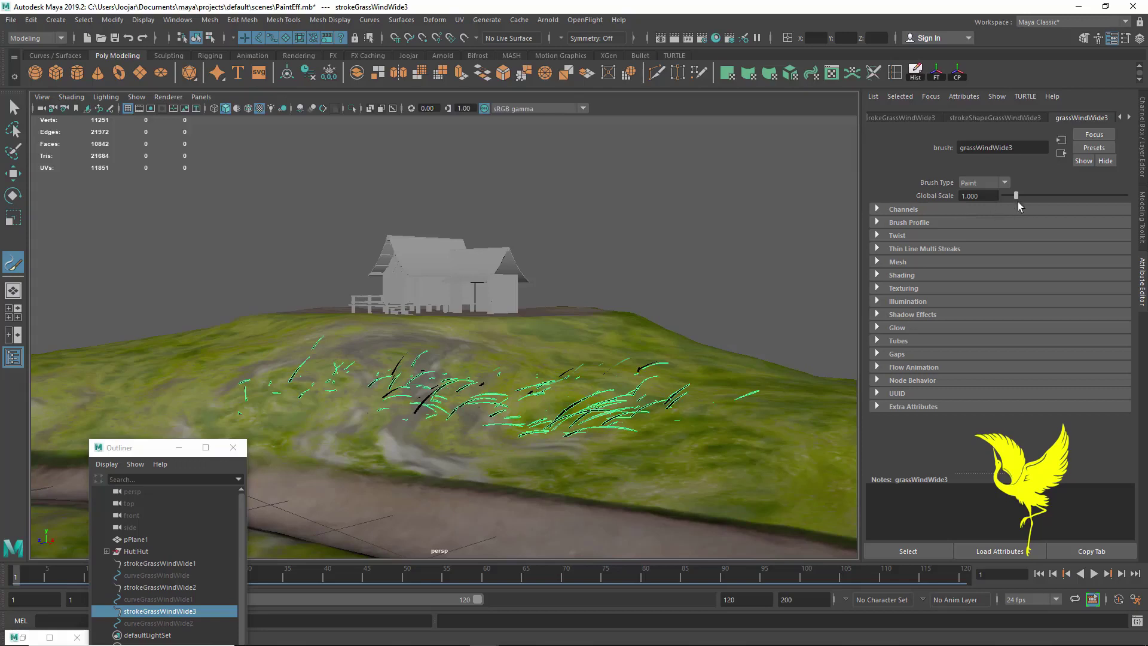
{"action": "left_click_drag", "start_coordinate": [1017, 195], "coordinate": [1010, 195]}
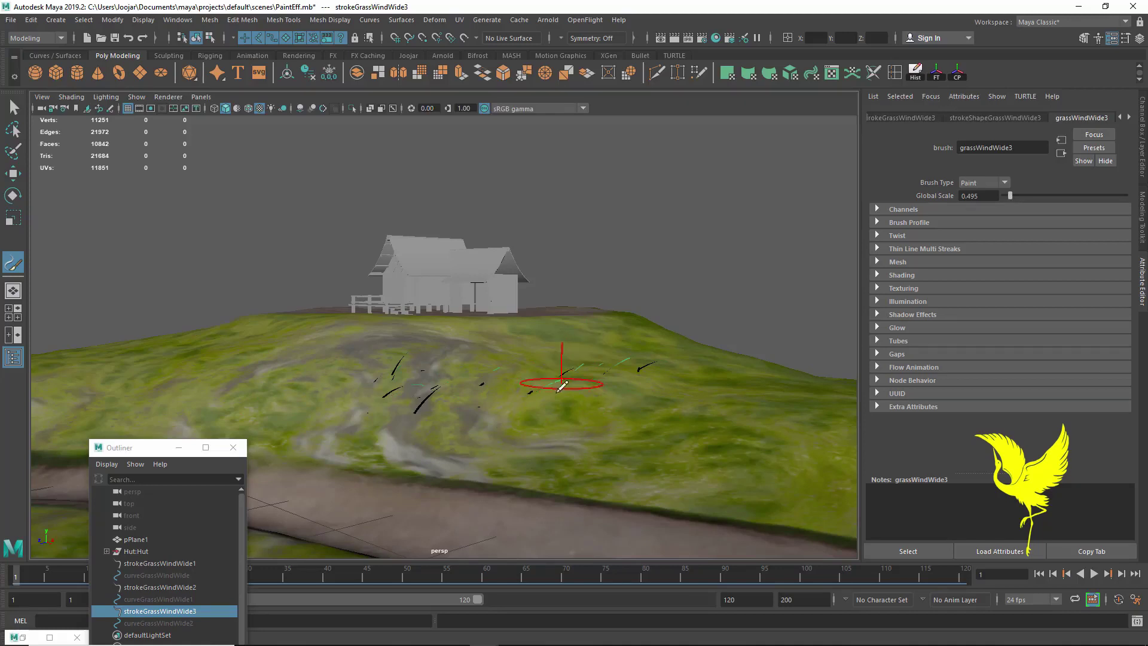
- Paint a dense new grass patch beside the path and tumble closer to inspect it
{"action": "mouse_move", "coordinate": [494, 455]}
{"action": "left_mouse_down"}
{"action": "mouse_move", "coordinate": [746, 478]}
{"action": "mouse_move", "coordinate": [416, 426]}
{"action": "left_mouse_up"}
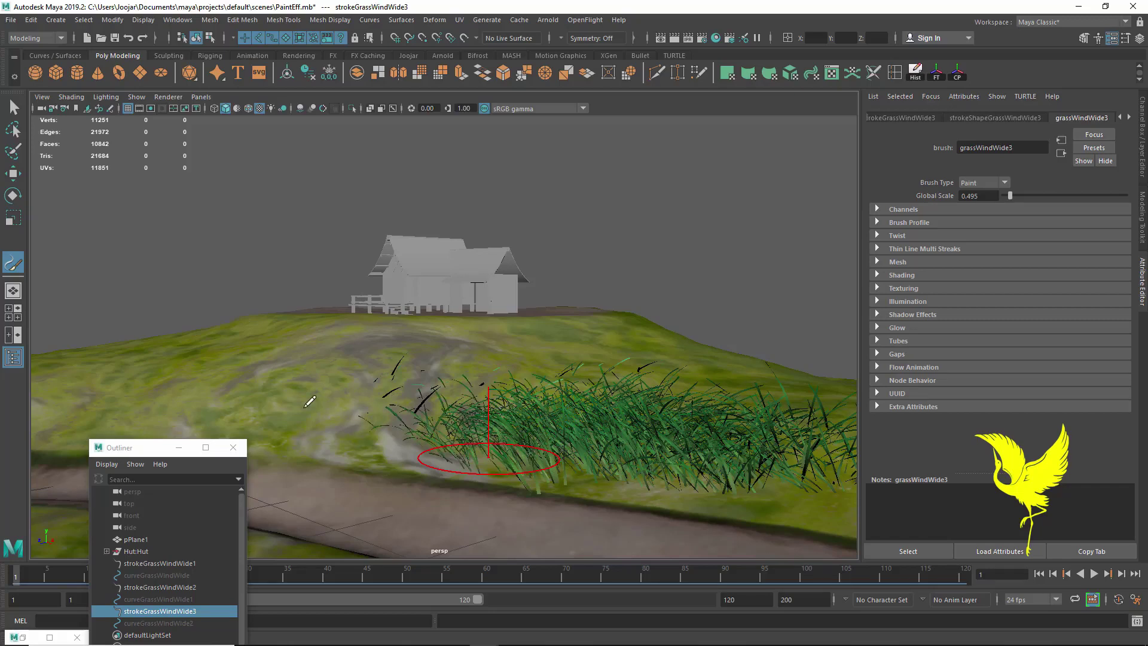
{"action": "left_click_drag", "start_coordinate": [310, 401], "coordinate": [397, 384]}
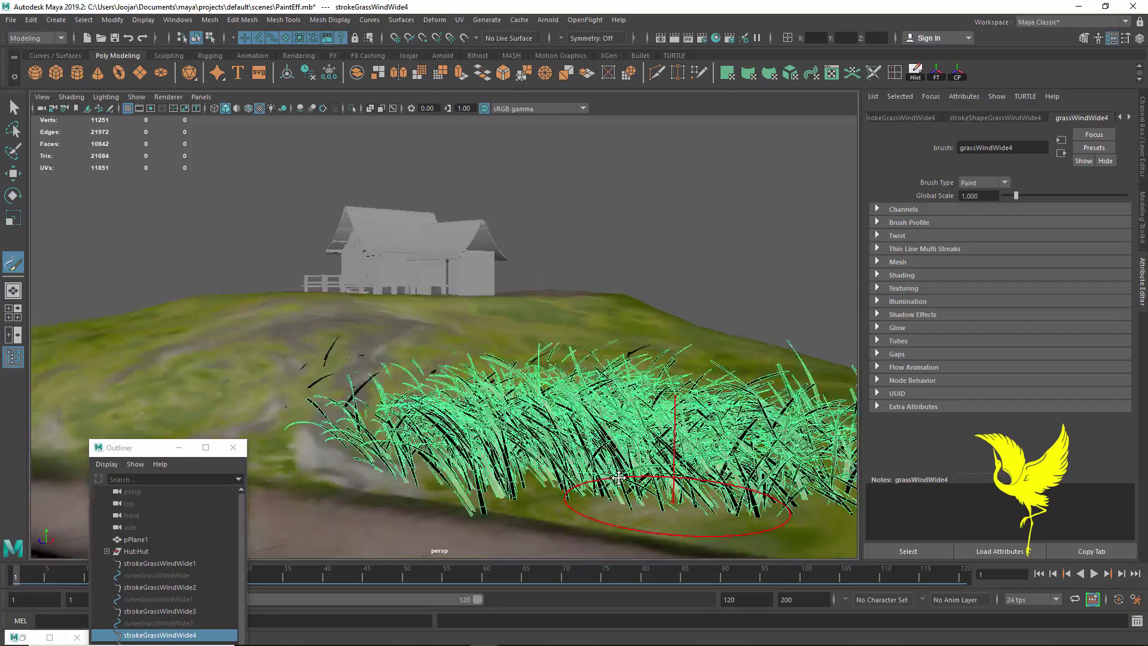
{"action": "left_click_drag", "start_coordinate": [673, 502], "coordinate": [555, 443], "text": "alt"}
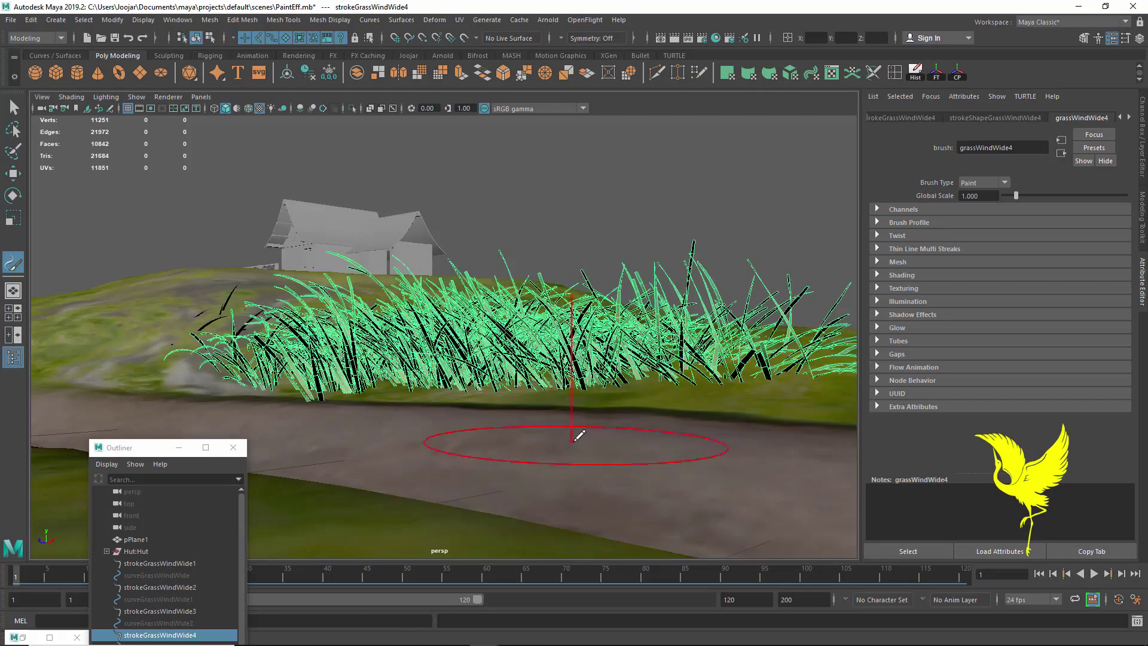
{"action": "middle_click_drag", "start_coordinate": [551, 441], "coordinate": [573, 470], "text": "alt"}
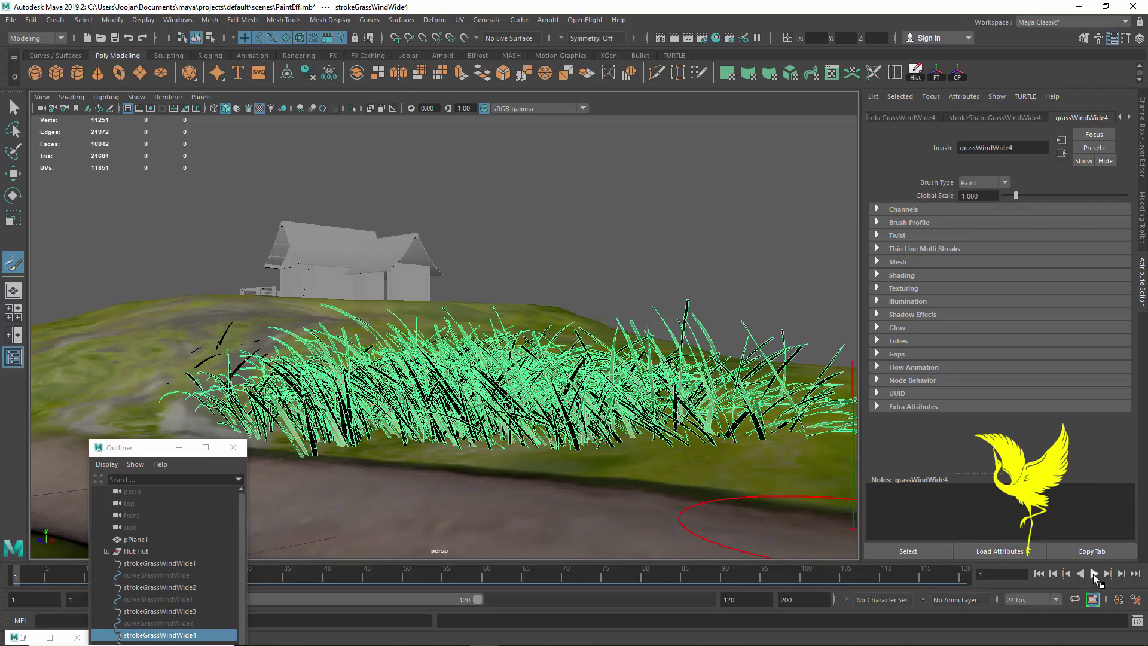
- Play the animation to watch the grass sway, stopping at frame 73
{"action": "left_click", "coordinate": [1094, 574]}
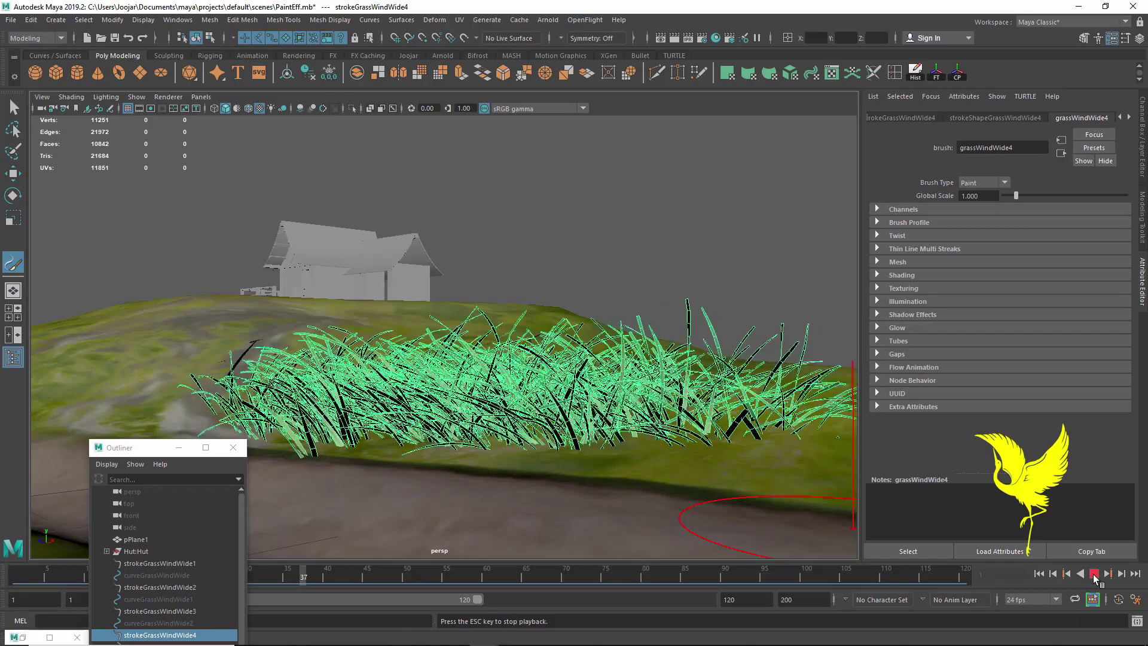
{"action": "left_click", "coordinate": [1094, 575]}
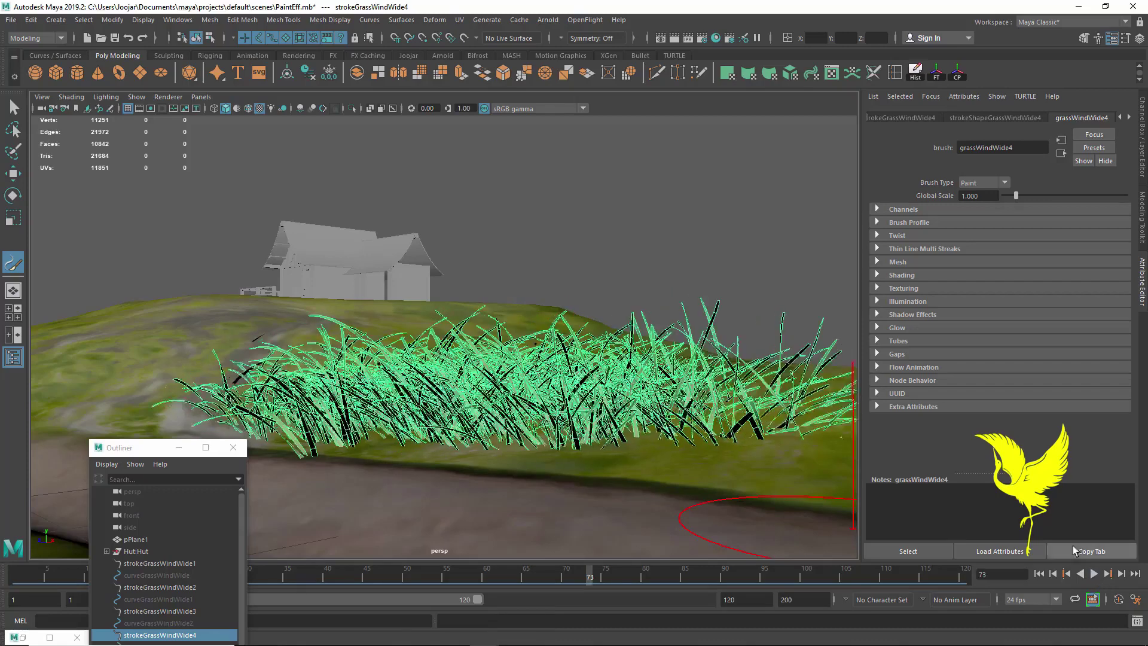
{"action": "mouse_move", "coordinate": [637, 403]}
{"action": "left_mouse_down", "text": "alt"}
{"action": "mouse_move", "coordinate": [651, 405]}
{"action": "mouse_move", "coordinate": [621, 382]}
{"action": "left_mouse_up", "text": "alt"}
- Deselect the stroke and paint small grass strokes near the path and along the slope
{"action": "middle_click_drag", "start_coordinate": [622, 383], "coordinate": [607, 362], "text": "alt"}
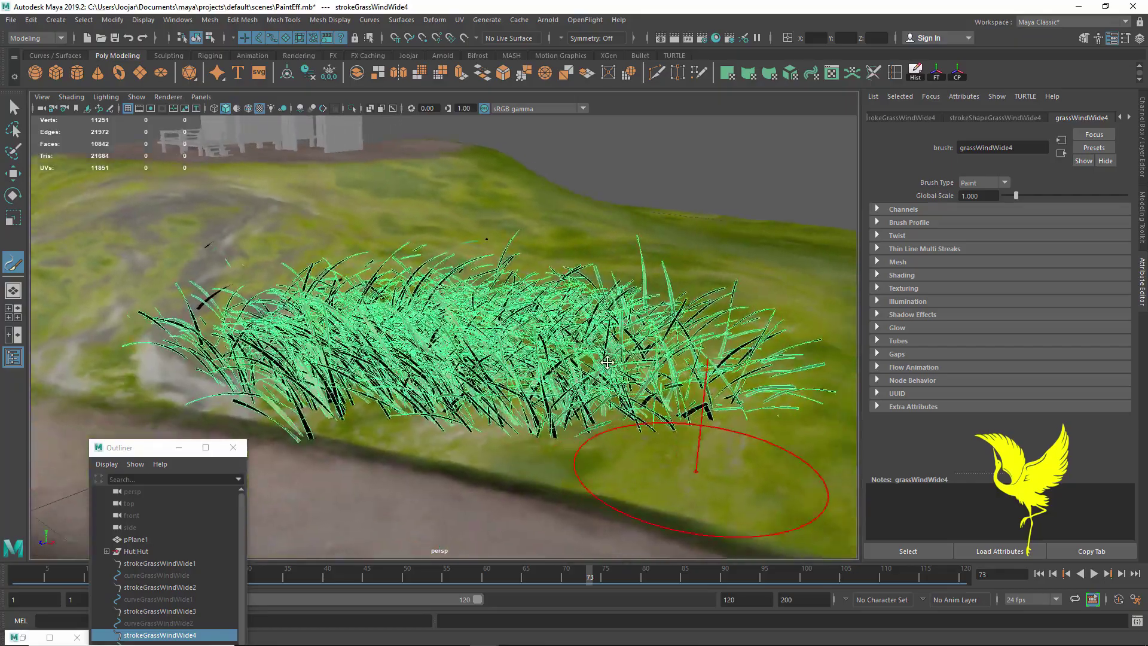
{"action": "left_click_drag", "start_coordinate": [607, 362], "coordinate": [681, 389], "text": "alt"}
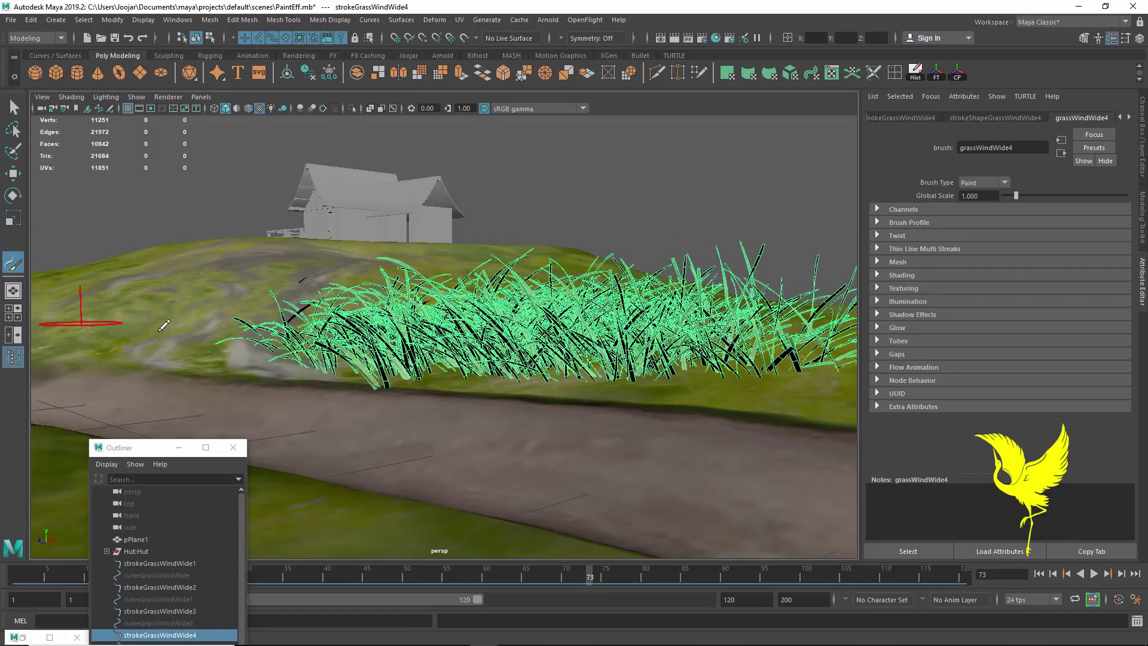
{"action": "left_click", "coordinate": [221, 323]}
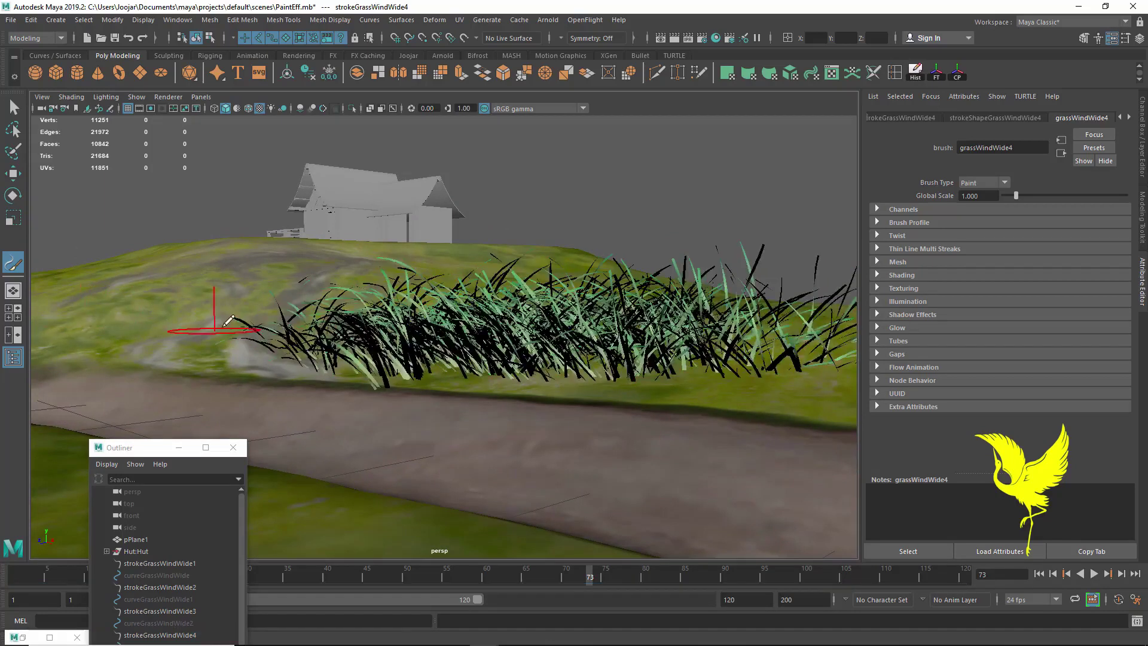
{"action": "left_click", "coordinate": [156, 325]}
{"action": "scroll", "coordinate": [359, 358], "scroll_direction": "down", "scroll_amount": 5}
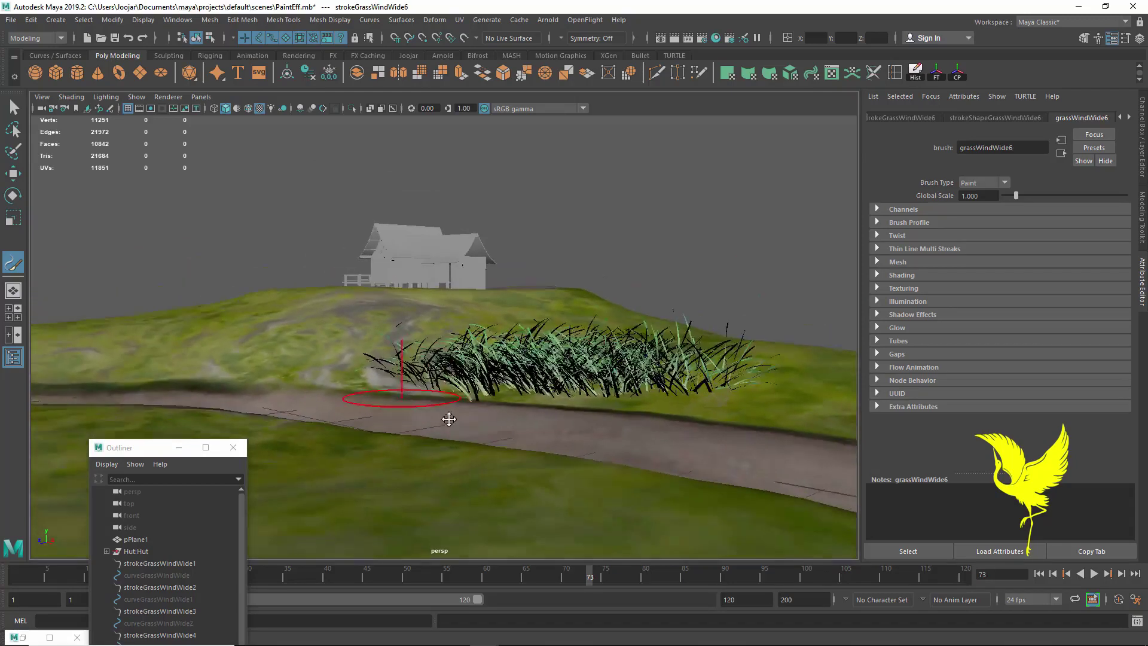
{"action": "mouse_move", "coordinate": [484, 413]}
{"action": "left_mouse_down", "text": "alt"}
{"action": "mouse_move", "coordinate": [423, 386]}
{"action": "mouse_move", "coordinate": [382, 413]}
{"action": "left_mouse_up", "text": "alt"}
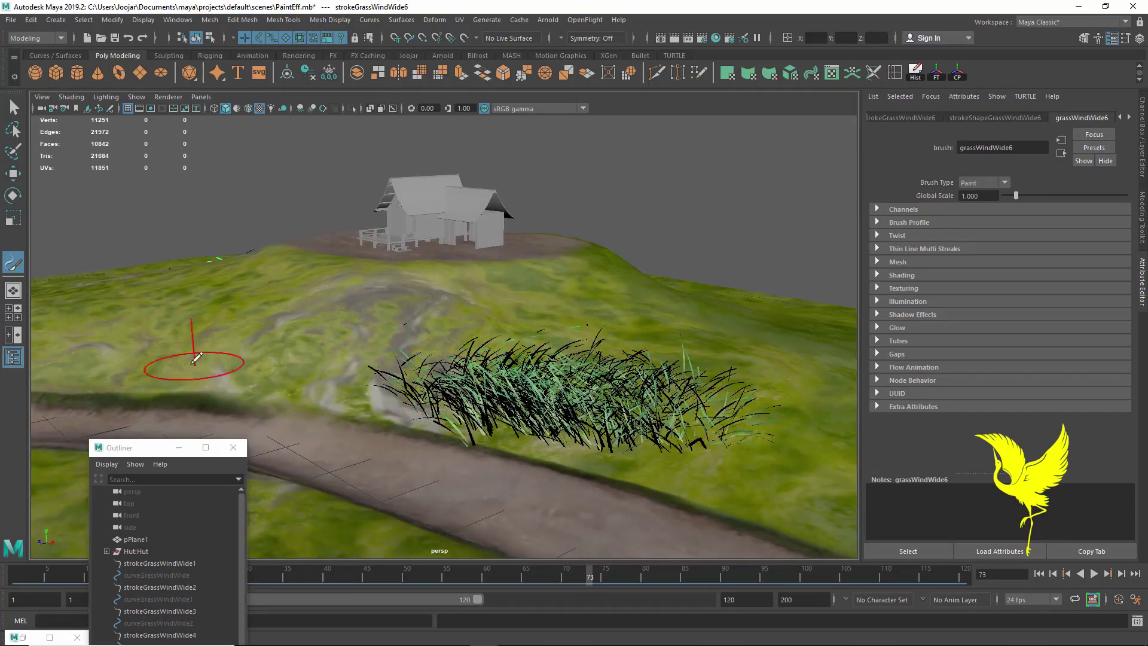
{"action": "left_click_drag", "start_coordinate": [239, 371], "coordinate": [313, 381]}
- Paint grass toward the lower-right field, along the right slope and left of the path, then open the Content Browser
{"action": "left_click_drag", "start_coordinate": [396, 387], "coordinate": [797, 482]}
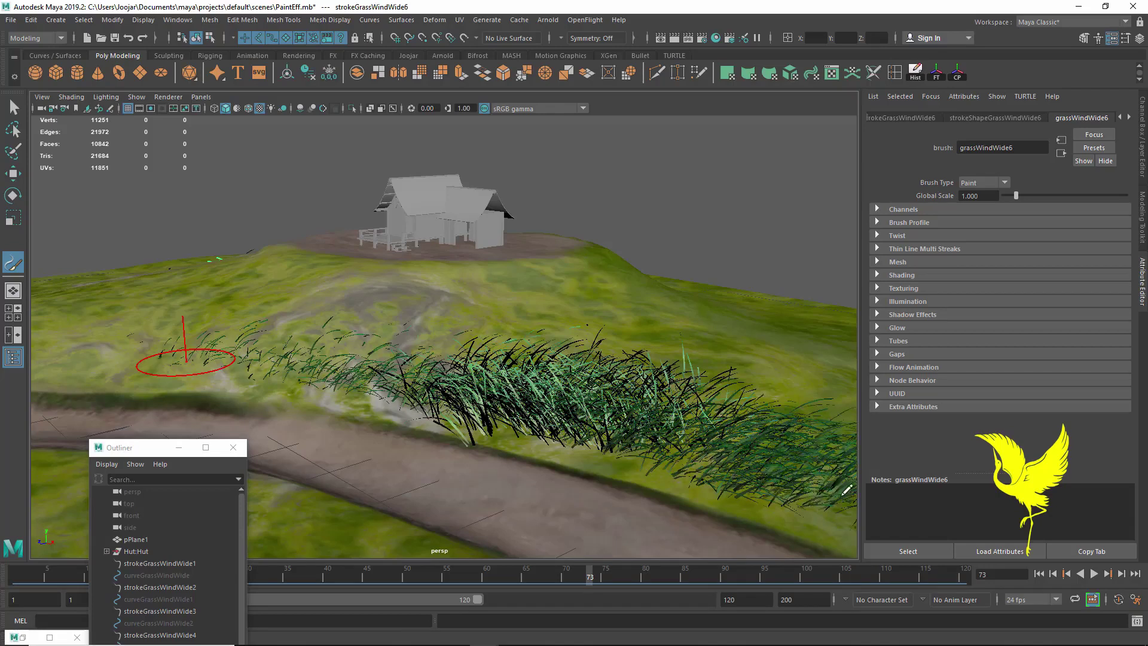
{"action": "mouse_move", "coordinate": [797, 481]}
{"action": "left_mouse_down", "text": "alt"}
{"action": "mouse_move", "coordinate": [642, 452]}
{"action": "mouse_move", "coordinate": [536, 376]}
{"action": "left_mouse_up", "text": "alt"}
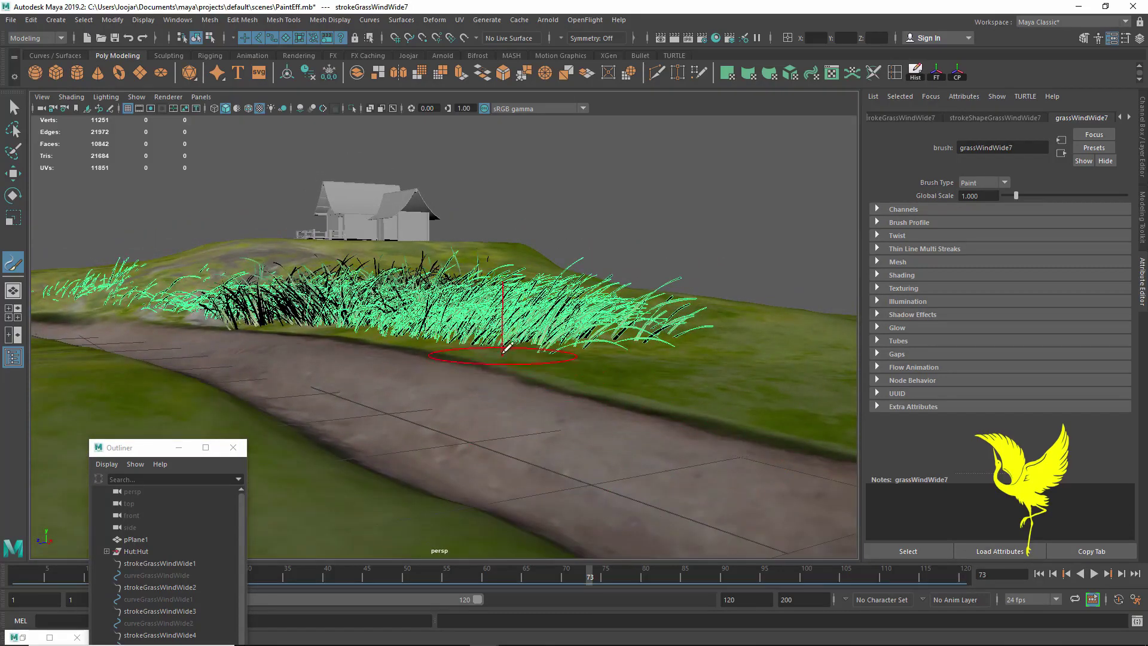
{"action": "left_click_drag", "start_coordinate": [553, 357], "coordinate": [813, 376]}
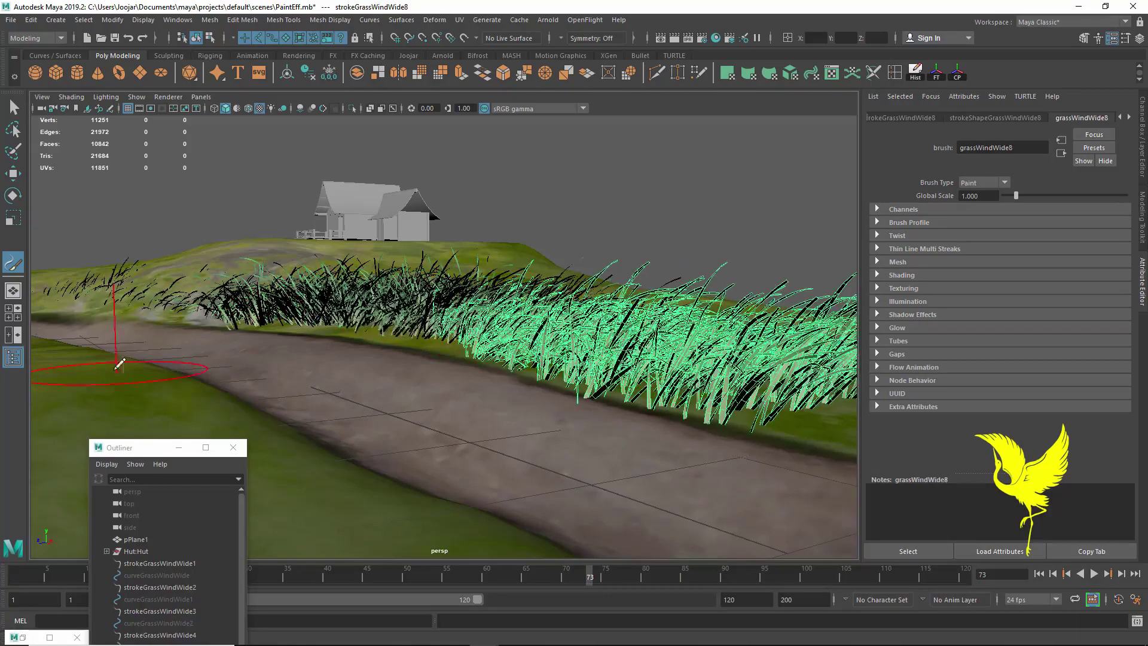
{"action": "left_click_drag", "start_coordinate": [113, 382], "coordinate": [370, 514]}
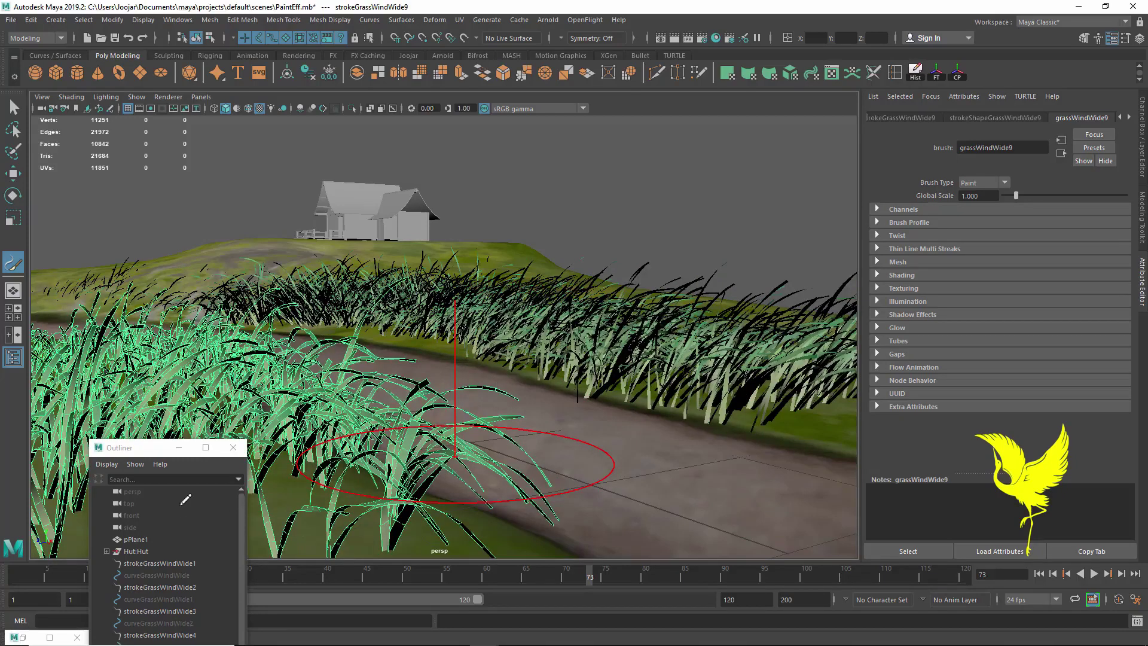
{"action": "left_click", "coordinate": [29, 637]}
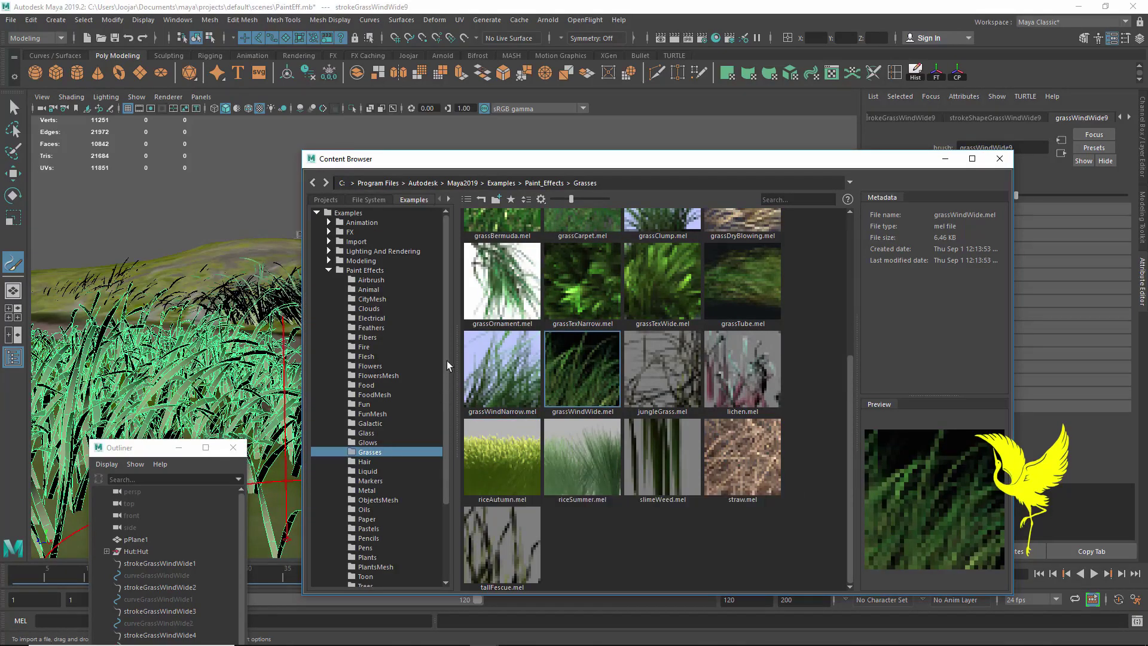
- Browse the Plants and Trees examples, open TreesMesh and load the oakWhiteMedium brush
{"action": "left_click_drag", "start_coordinate": [446, 354], "coordinate": [447, 451]}
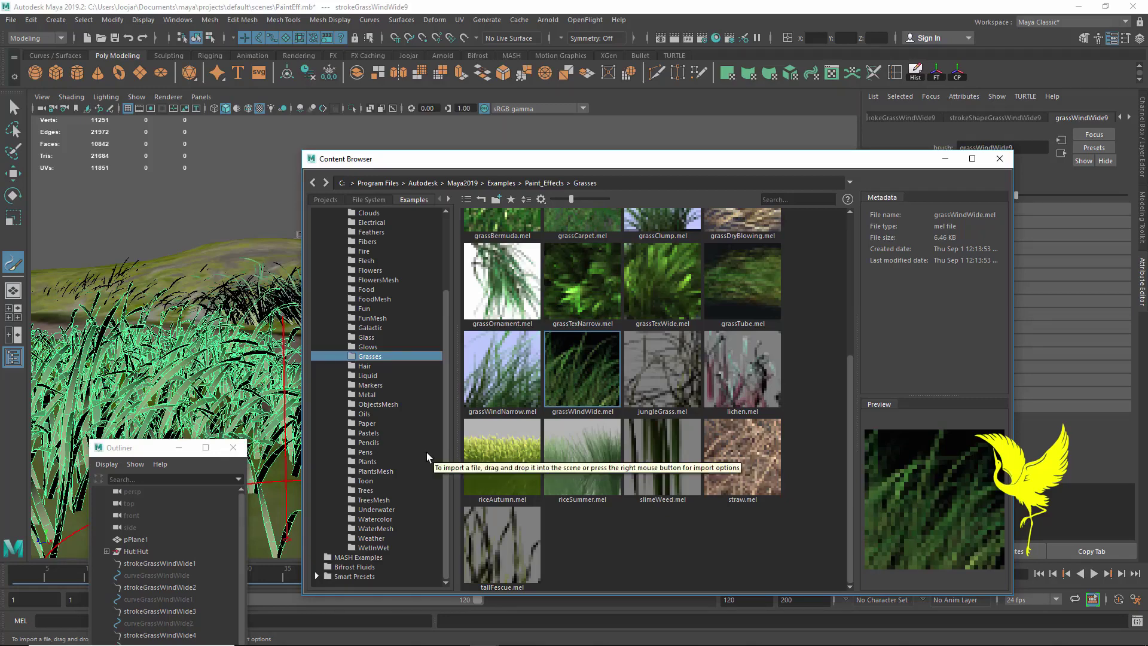
{"action": "left_click", "coordinate": [367, 462]}
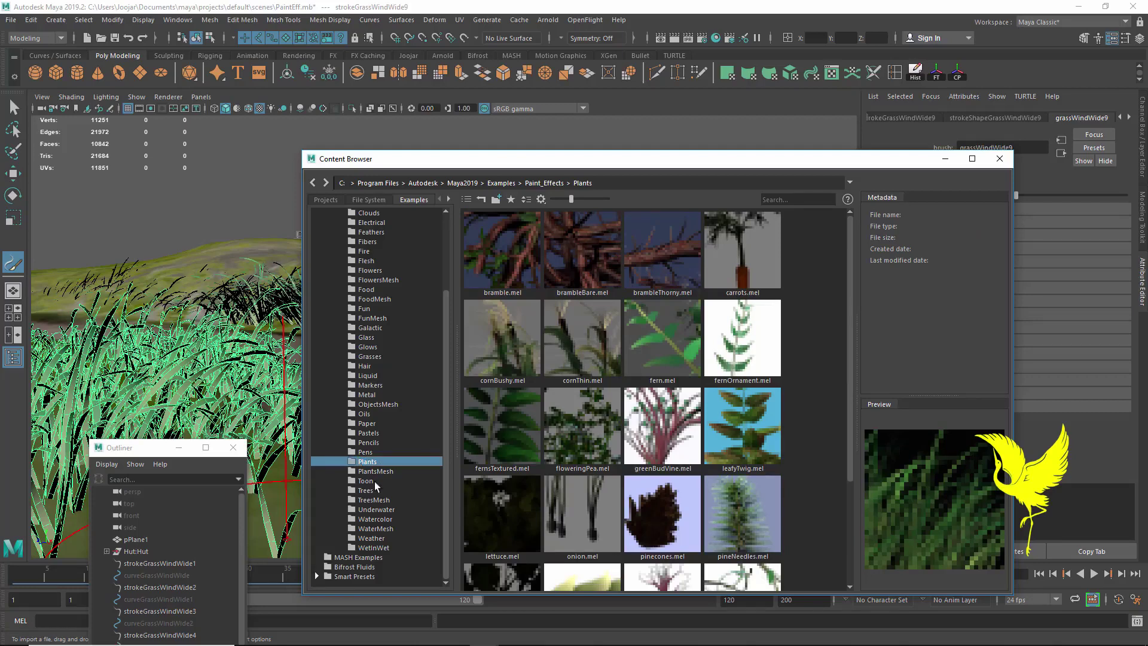
{"action": "left_click", "coordinate": [366, 490]}
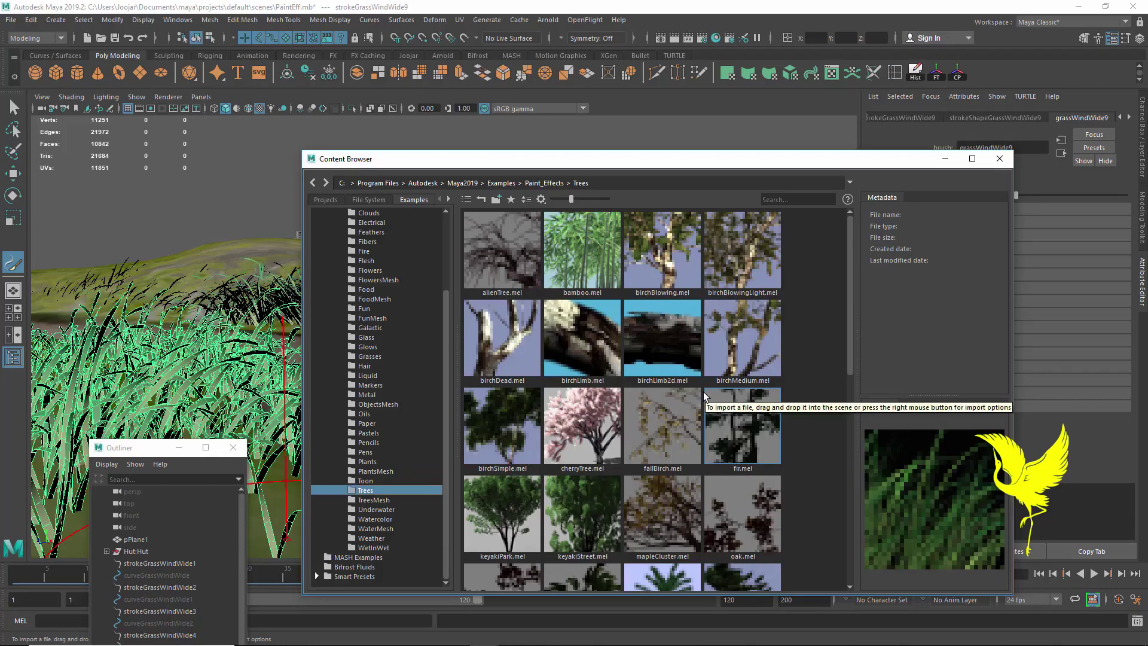
{"action": "scroll", "coordinate": [703, 392], "scroll_direction": "down", "scroll_amount": 5}
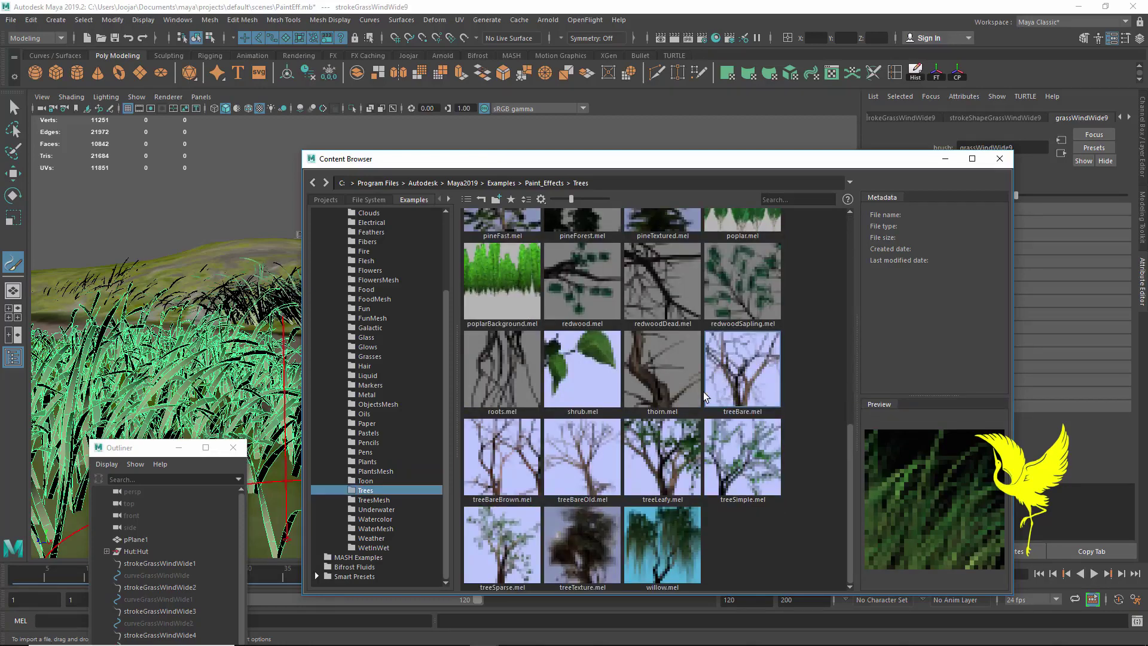
{"action": "scroll", "coordinate": [703, 392], "scroll_direction": "up", "scroll_amount": 3}
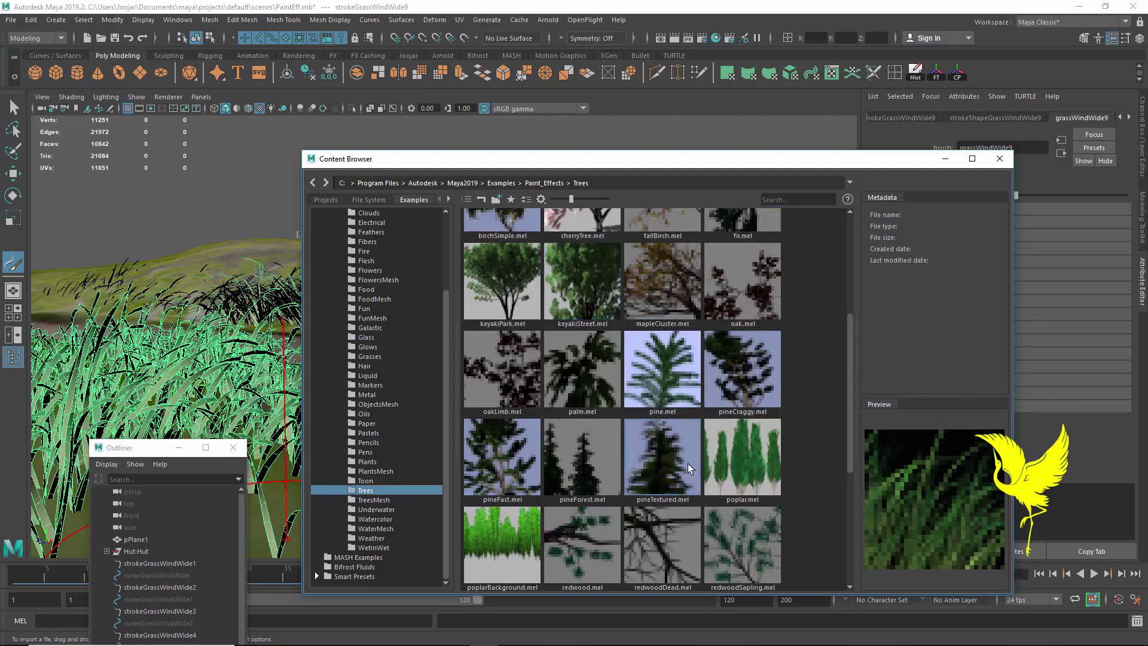
{"action": "scroll", "coordinate": [687, 464], "scroll_direction": "up", "scroll_amount": 3}
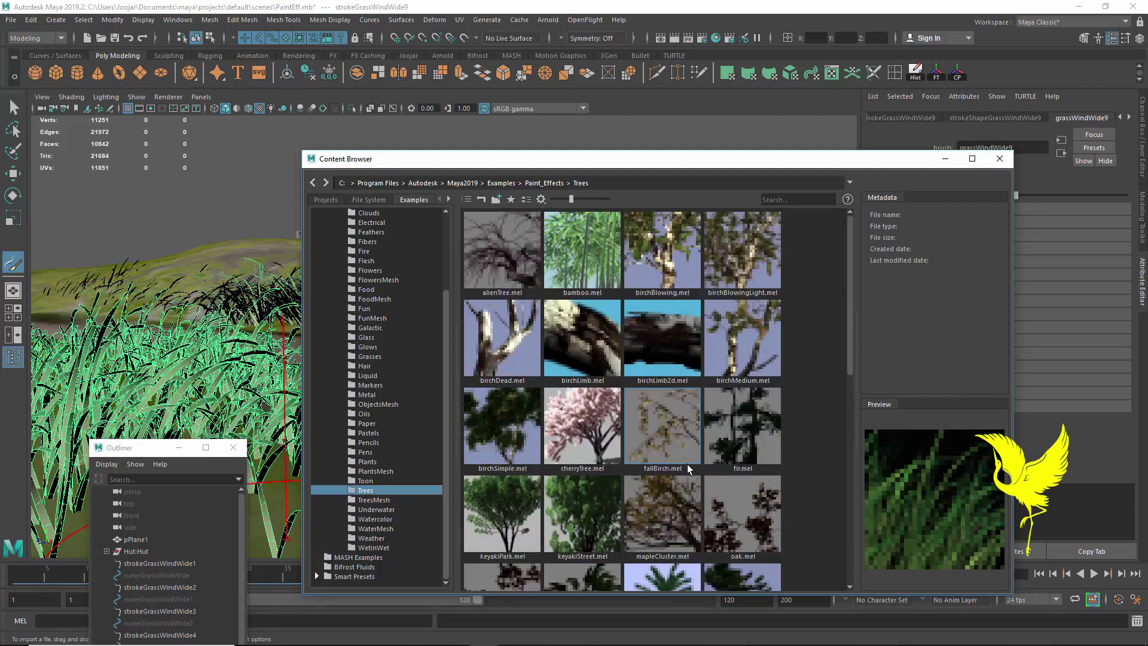
{"action": "left_click_drag", "start_coordinate": [501, 407], "coordinate": [376, 500]}
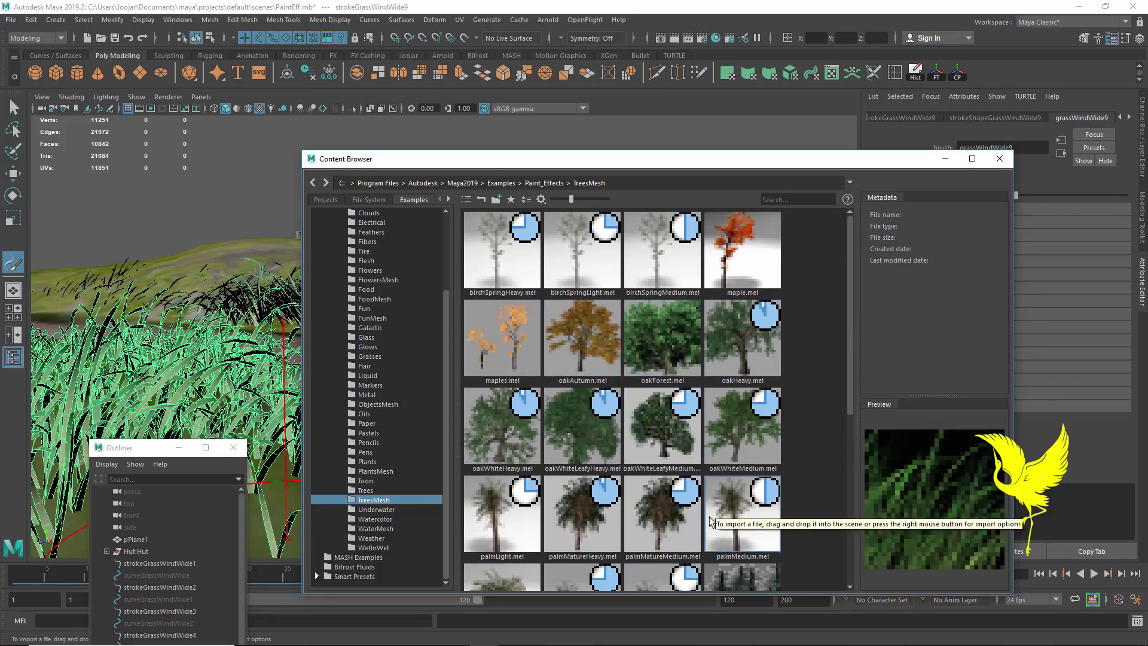
{"action": "left_click", "coordinate": [741, 426]}
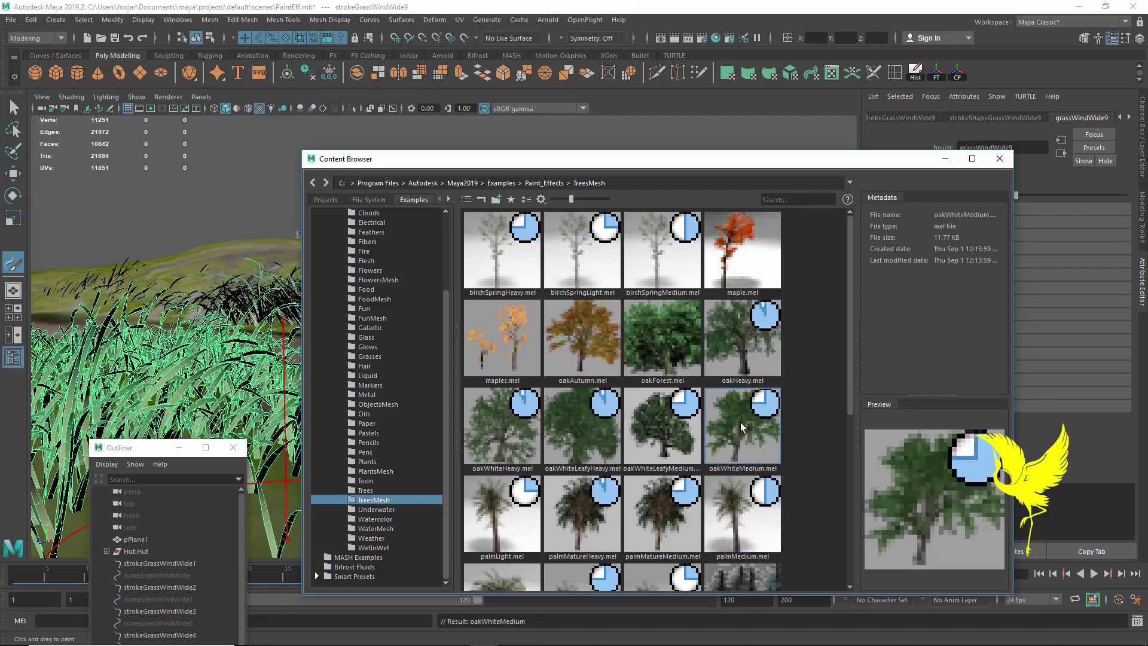
- Minimize the browser and paint an oakWhiteMedium tree on the terrain next to the hut
{"action": "left_click", "coordinate": [945, 158]}
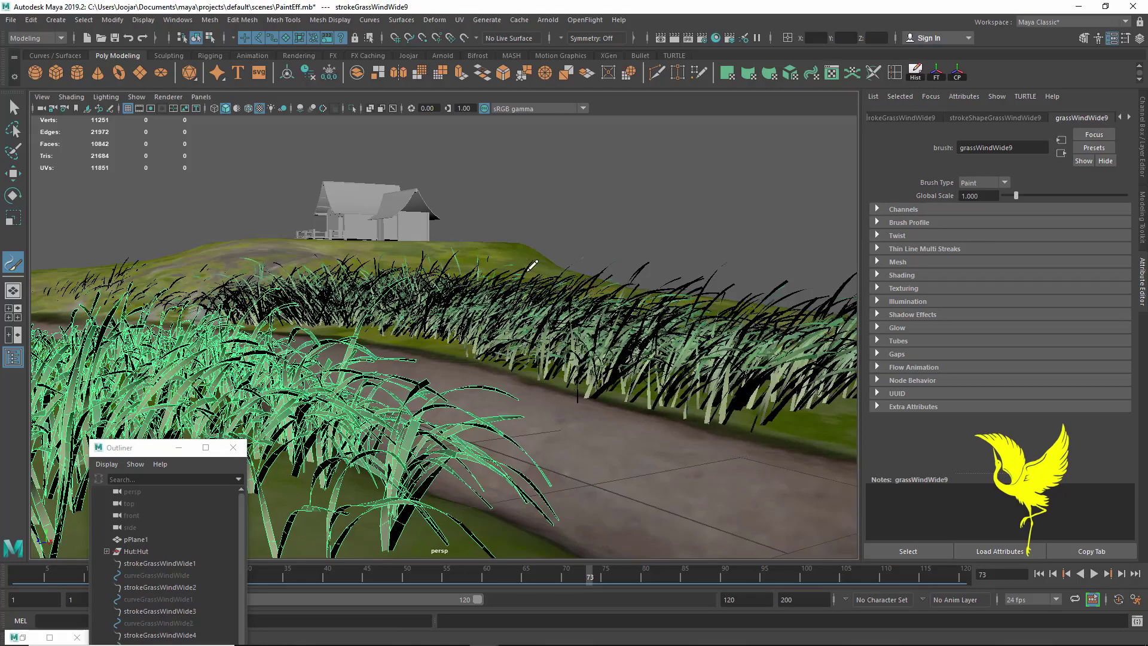
{"action": "left_click_drag", "start_coordinate": [539, 272], "coordinate": [538, 282], "text": "alt"}
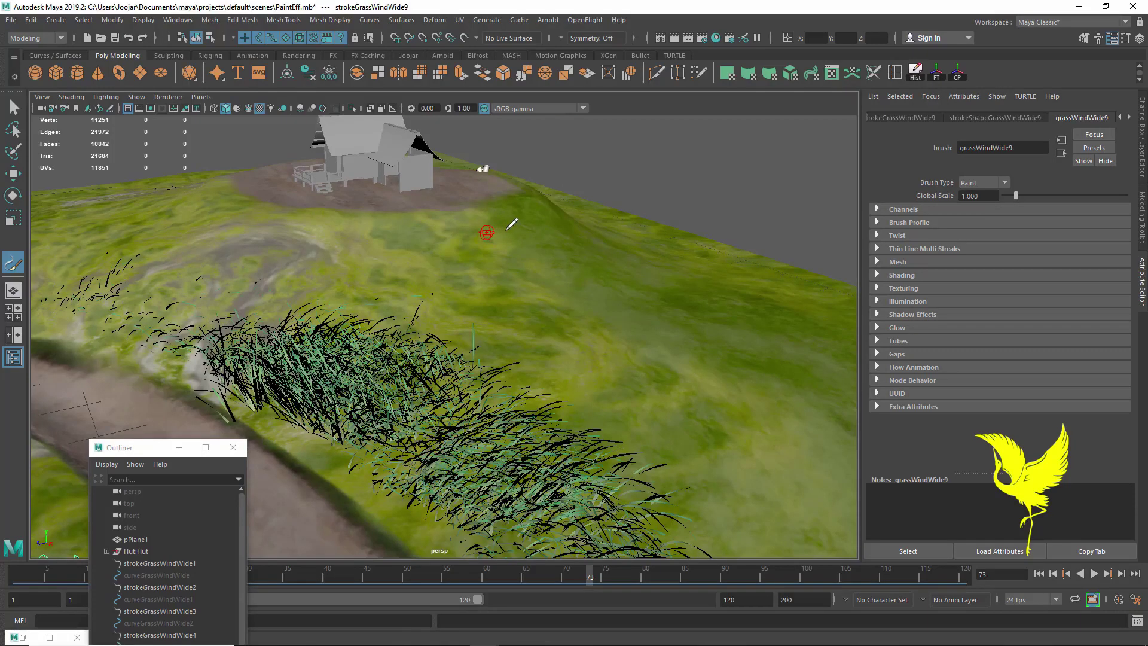
{"action": "left_click", "coordinate": [507, 229]}
{"action": "mouse_move", "coordinate": [535, 249]}
{"action": "left_mouse_down", "text": "alt"}
{"action": "mouse_move", "coordinate": [528, 285]}
{"action": "mouse_move", "coordinate": [546, 314]}
{"action": "mouse_move", "coordinate": [544, 287]}
{"action": "left_mouse_up", "text": "alt"}
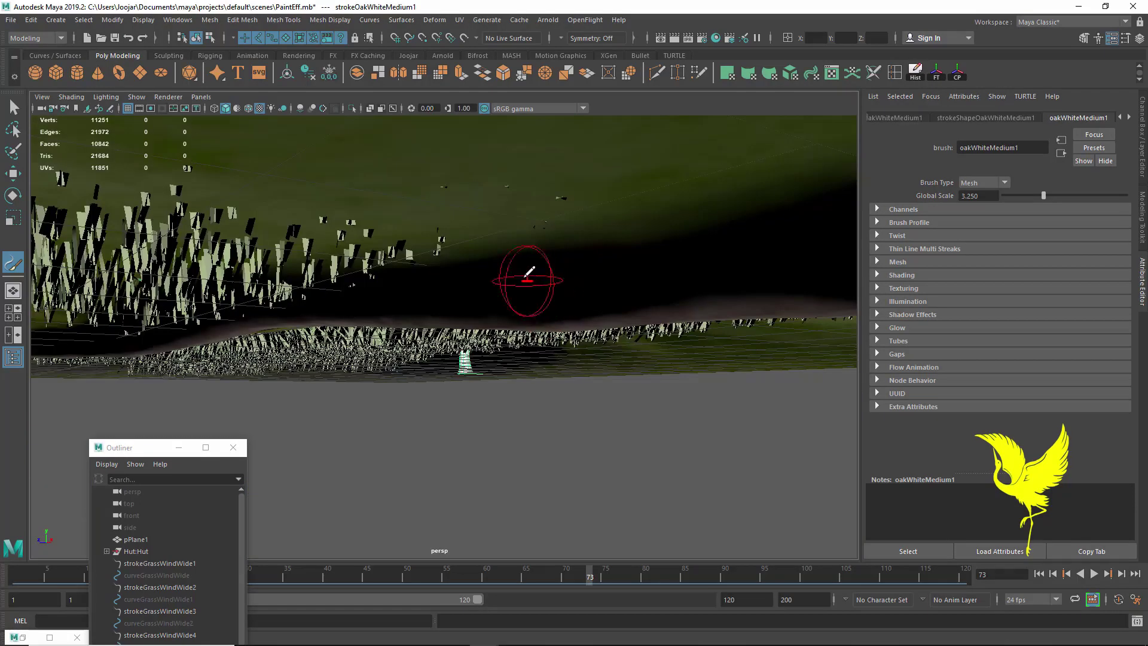
{"action": "middle_click_drag", "start_coordinate": [528, 274], "coordinate": [517, 367], "text": "alt"}
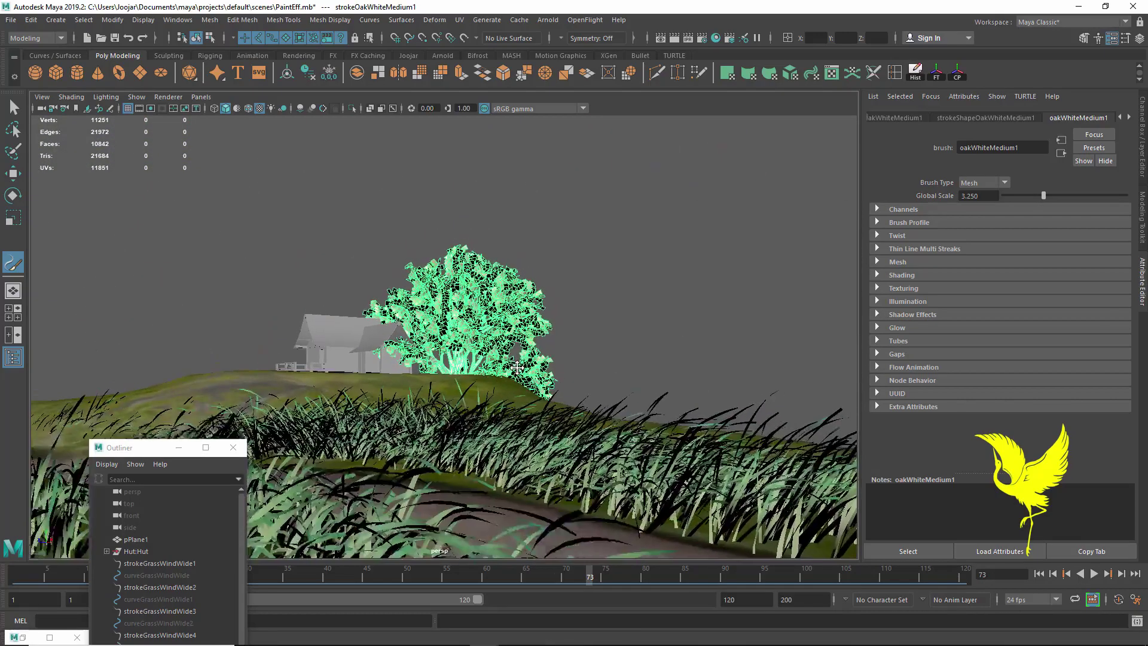
- Move the oak stroke along Y onto the hilltop and set its Global Scale to 2.228
{"action": "left_click", "coordinate": [14, 174]}
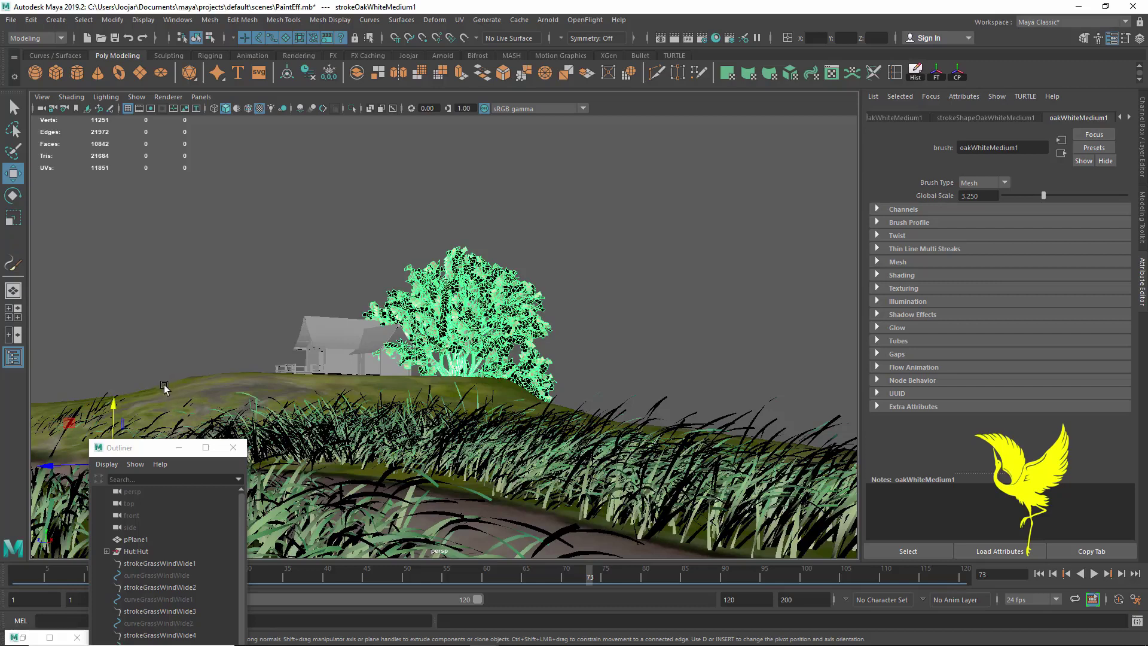
{"action": "left_click_drag", "start_coordinate": [114, 406], "coordinate": [115, 308]}
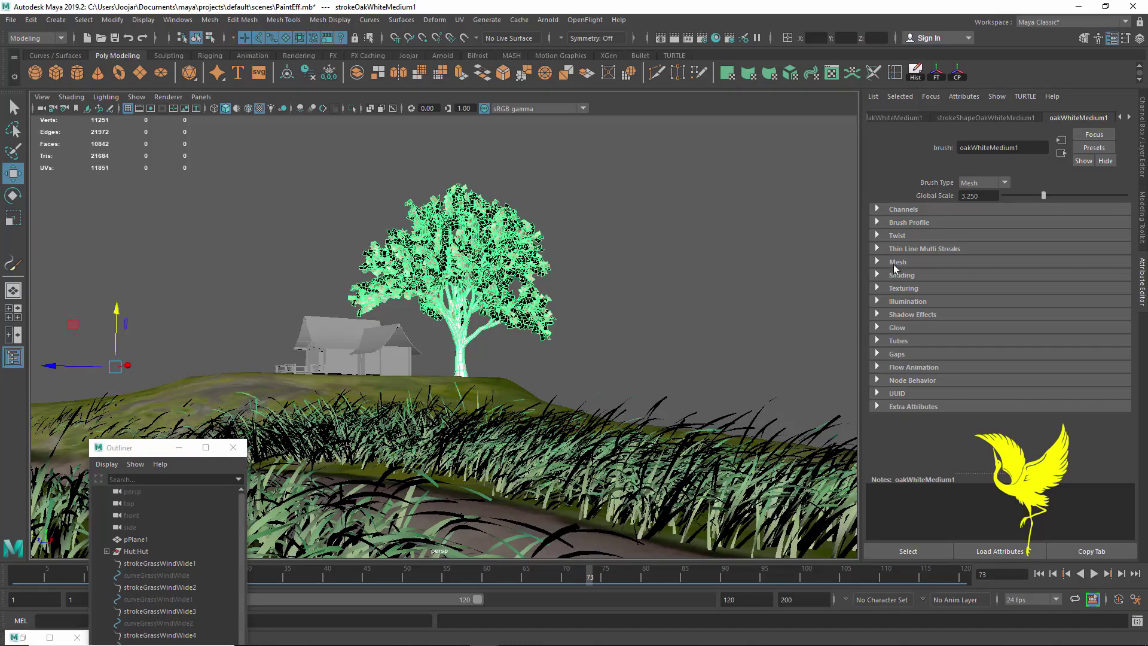
{"action": "left_click_drag", "start_coordinate": [1044, 196], "coordinate": [1029, 197]}
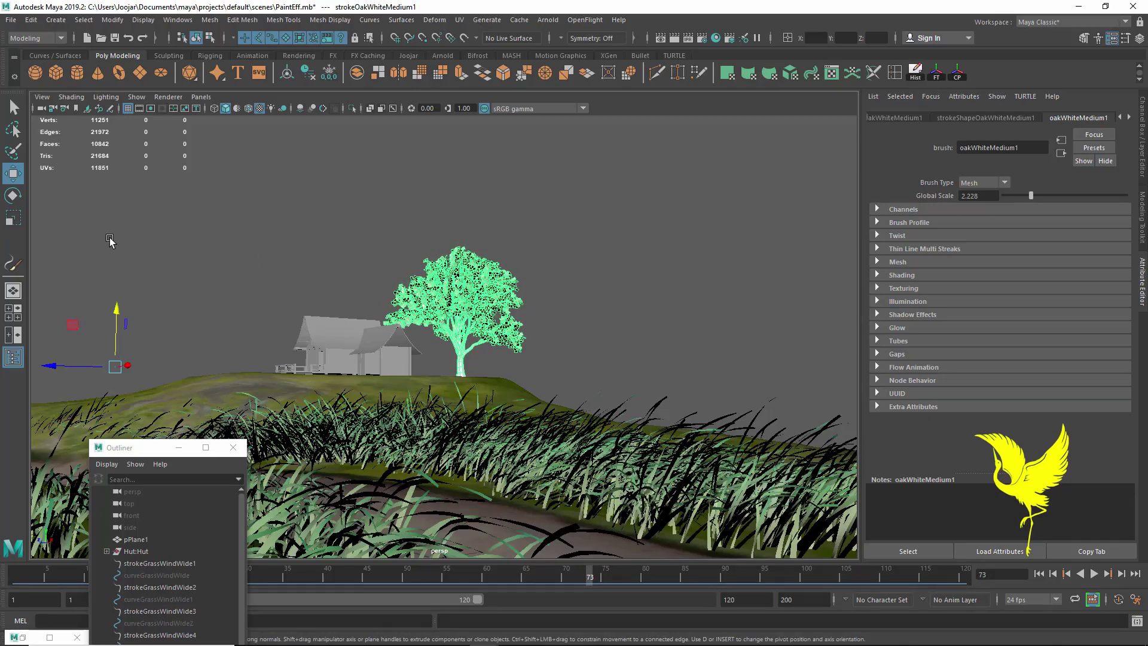
{"action": "left_click_drag", "start_coordinate": [152, 453], "coordinate": [199, 199]}
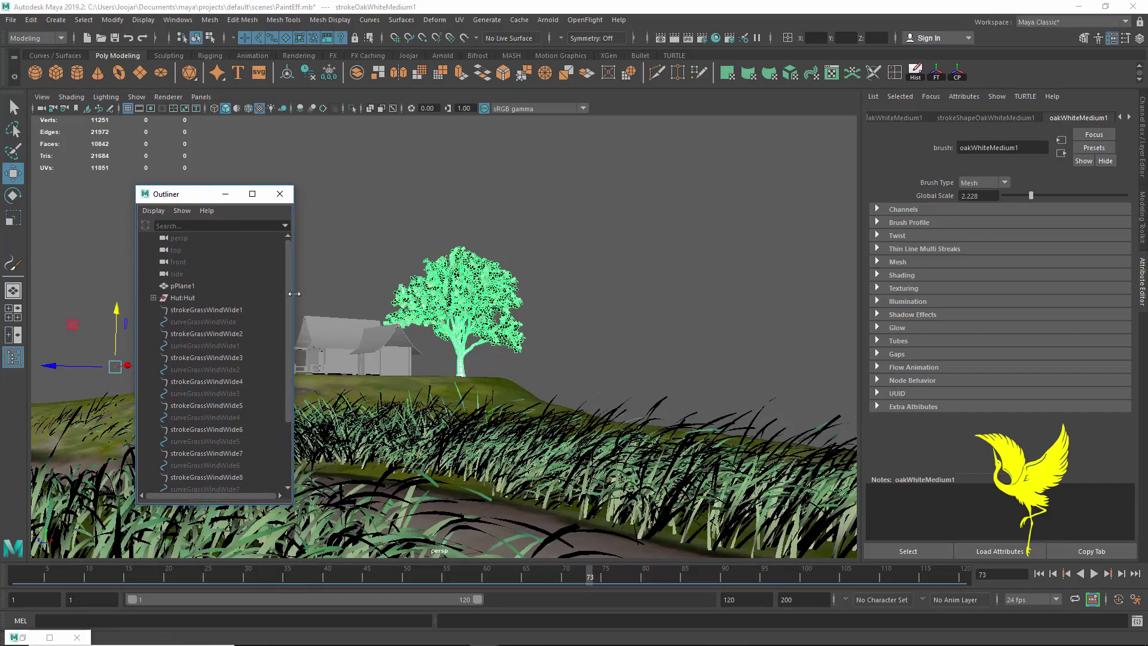
- Select curveOakWhiteMedium, then strokeOakWhiteMedium1 in the Outliner to show its display quality 100
{"action": "left_click_drag", "start_coordinate": [288, 263], "coordinate": [287, 357]}
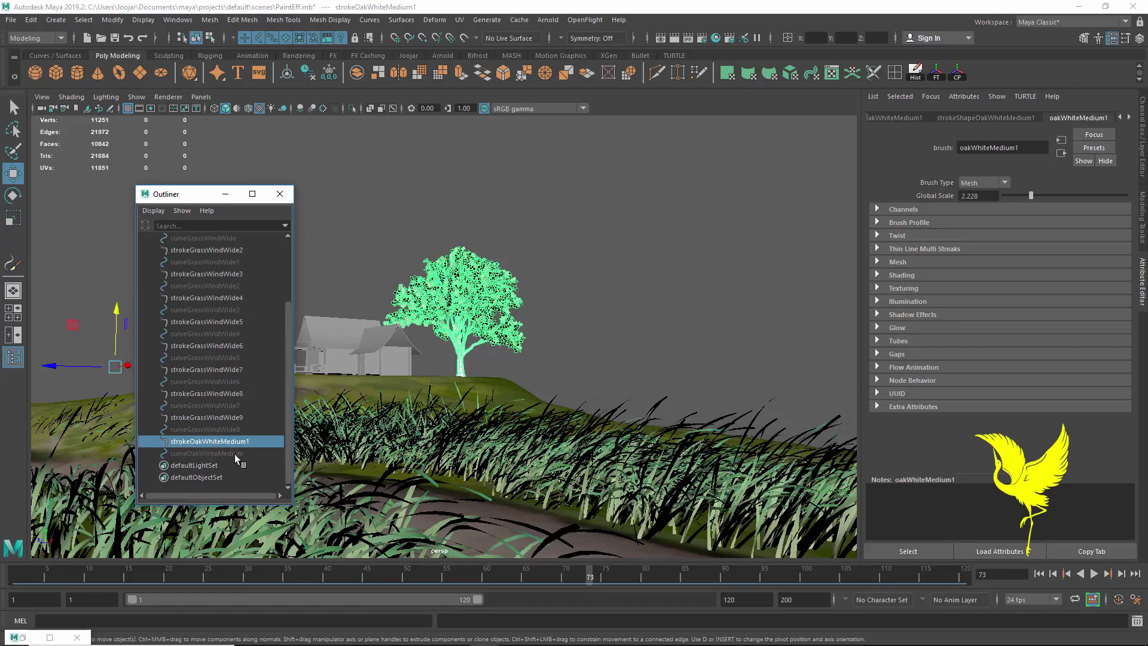
{"action": "left_click", "coordinate": [213, 454]}
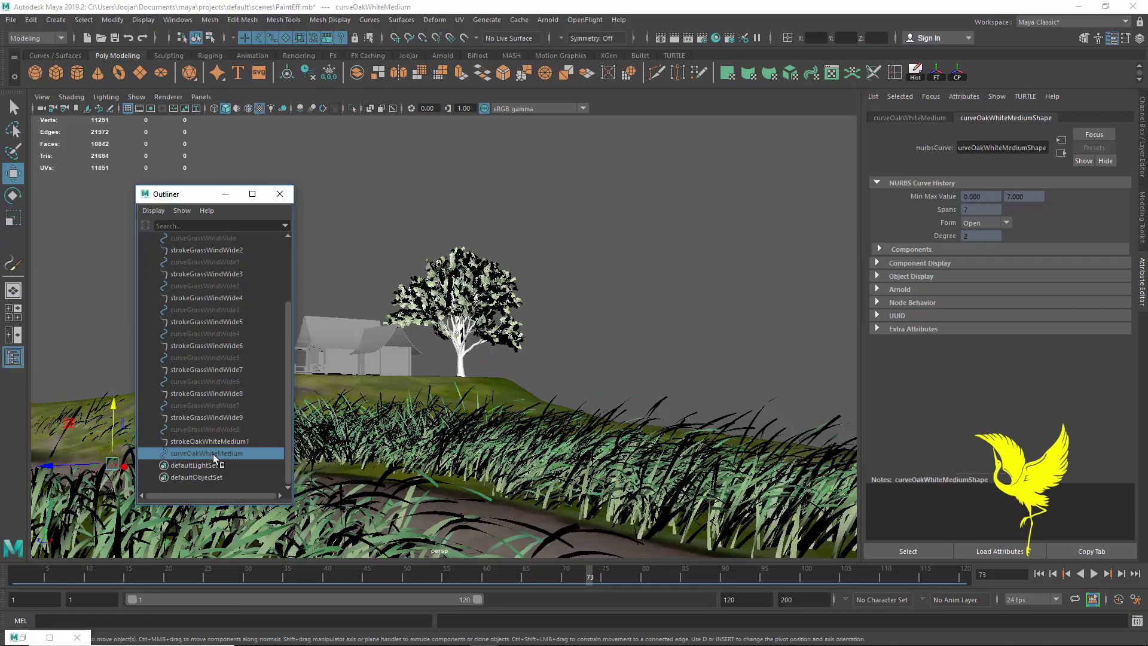
{"action": "left_click", "coordinate": [207, 442]}
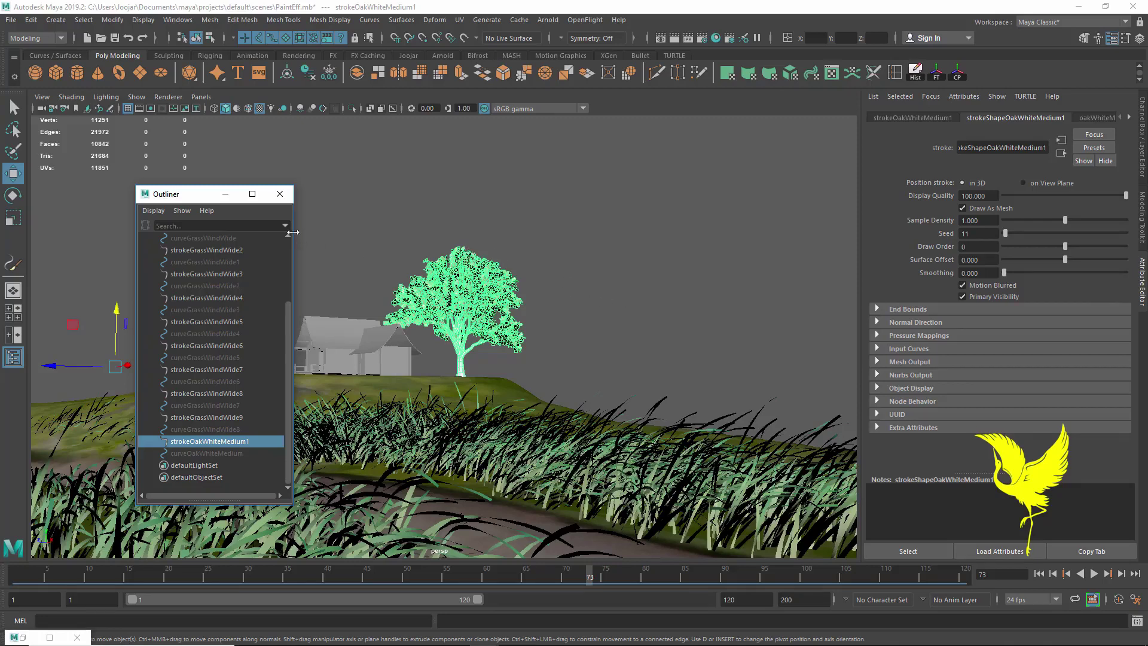
{"action": "mouse_move", "coordinate": [206, 193]}
{"action": "left_mouse_down"}
{"action": "mouse_move", "coordinate": [189, 354]}
{"action": "mouse_move", "coordinate": [164, 408]}
{"action": "left_mouse_up"}
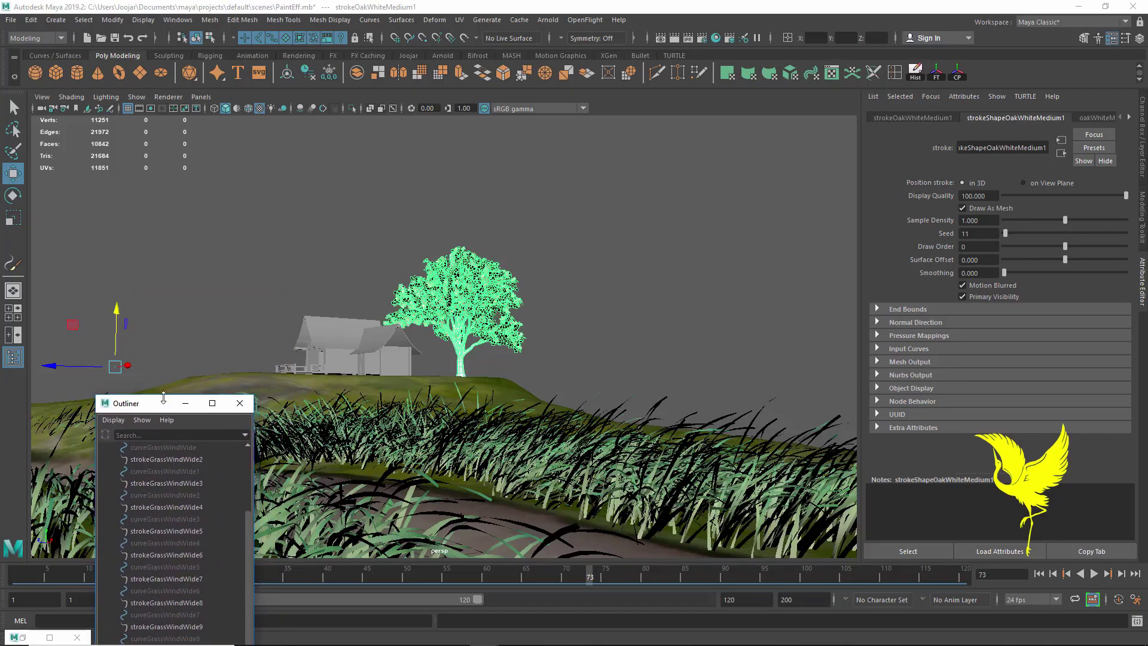